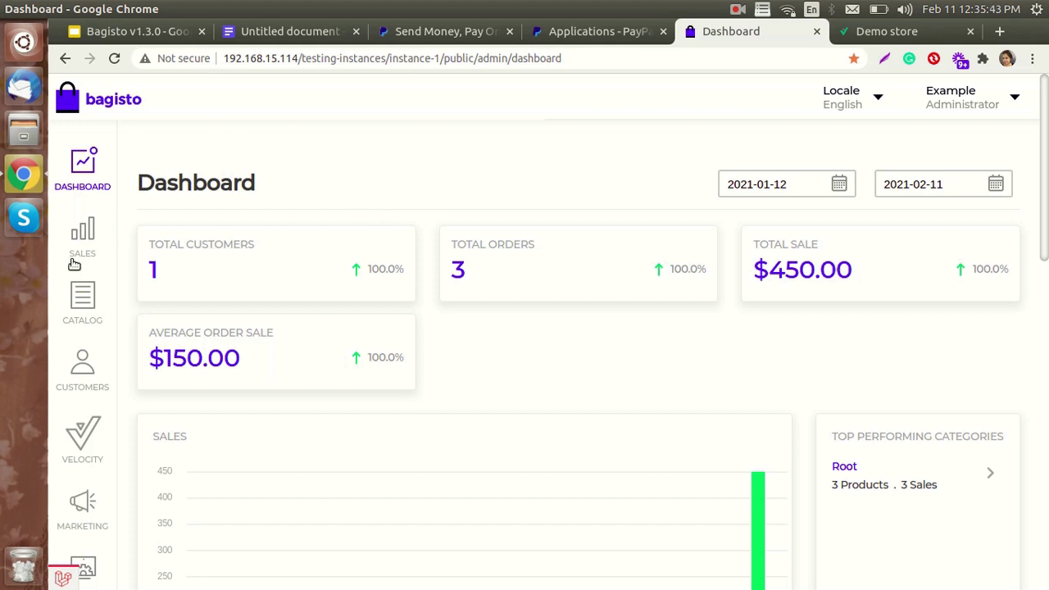
# - Scroll the dashboard to review 1 customer, 3 orders and $450.00 total sales
pyautogui.scroll(-10, 70, 262)
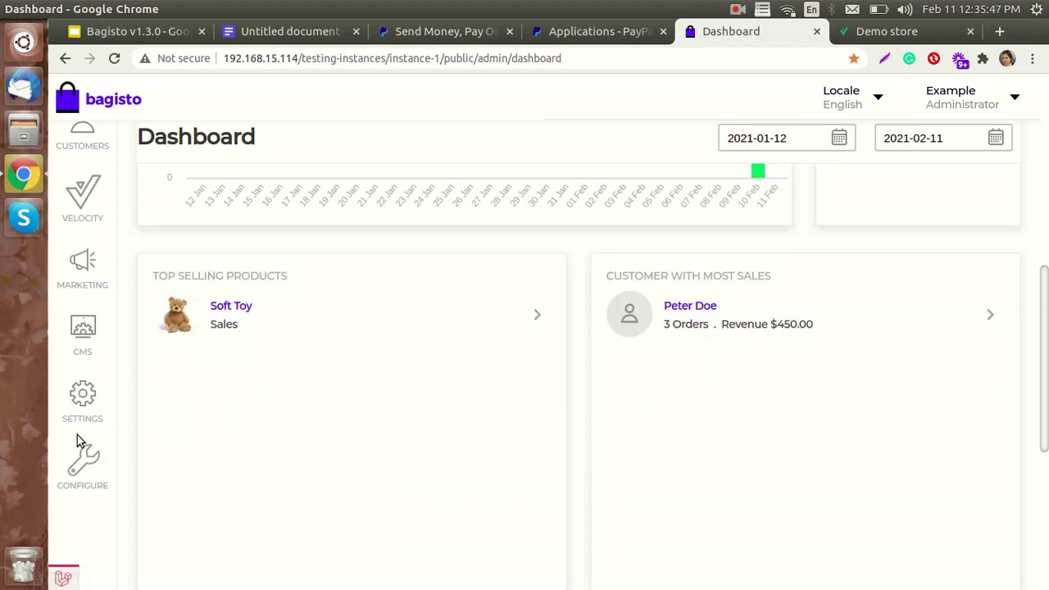
# - Go to Configure > Sales > Payment Methods to show the PayPal Smart Button settings
pyautogui.click(83, 472)
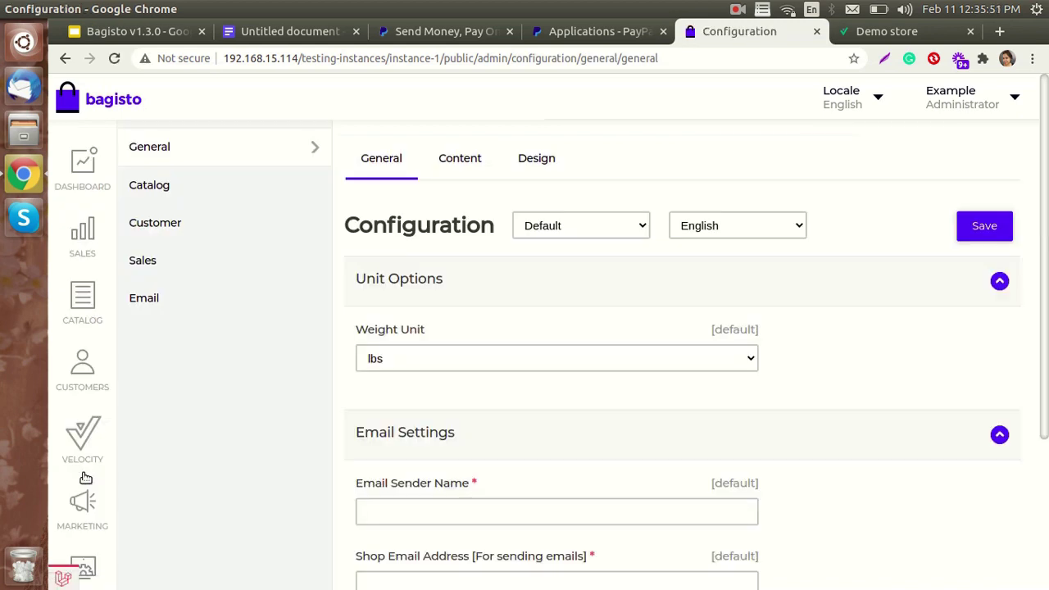
pyautogui.click(141, 264)
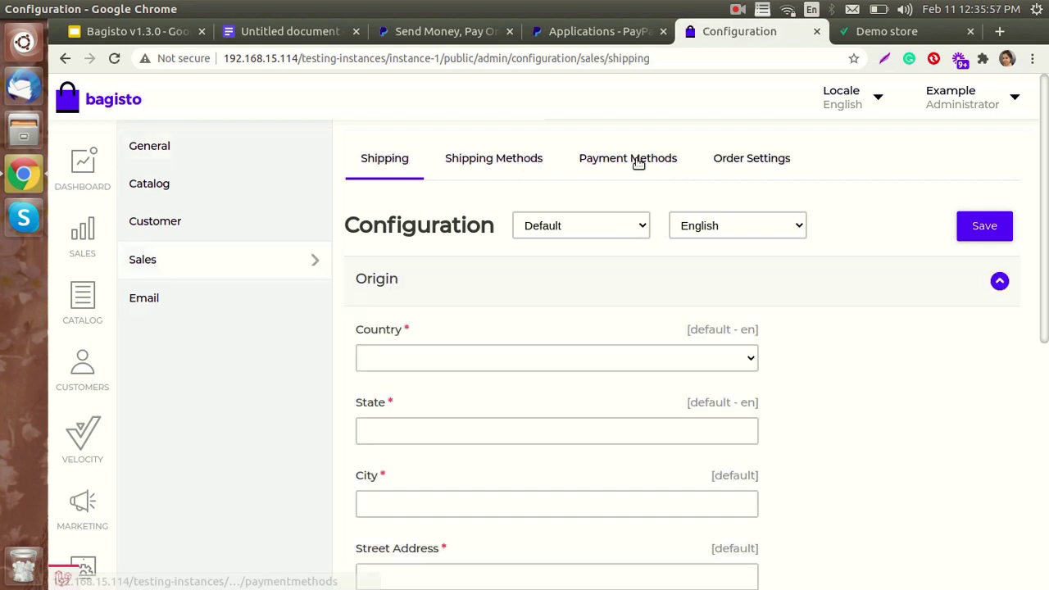
pyautogui.click(636, 161)
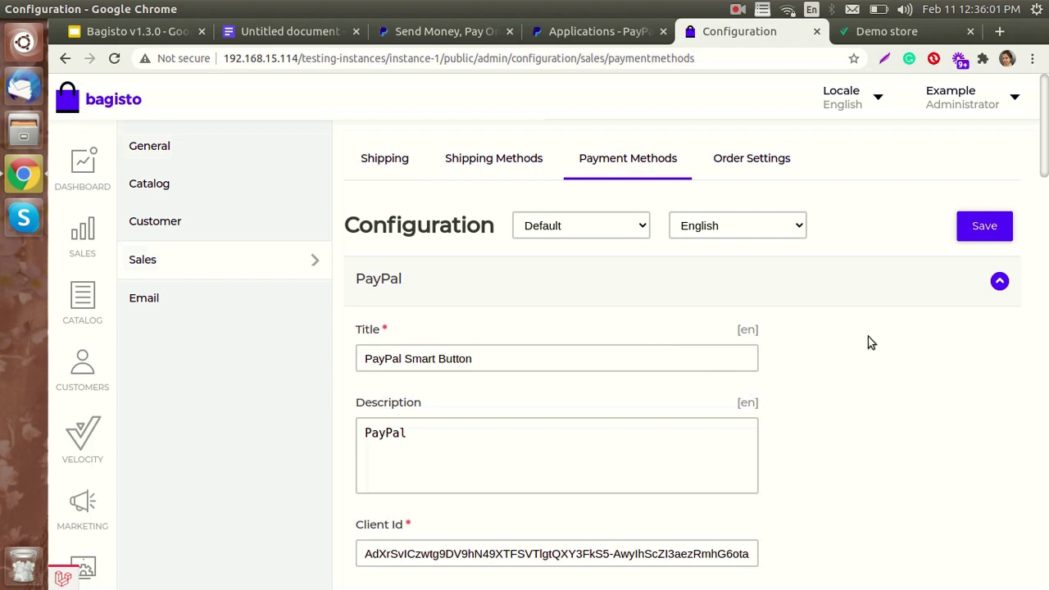
# - Review the PayPal Smart Button settings and toggle its Status off and back on
pyautogui.scroll(-4, 868, 342)
pyautogui.scroll(1, 871, 346)
pyautogui.scroll(3, 870, 343)
pyautogui.scroll(-1, 843, 363)
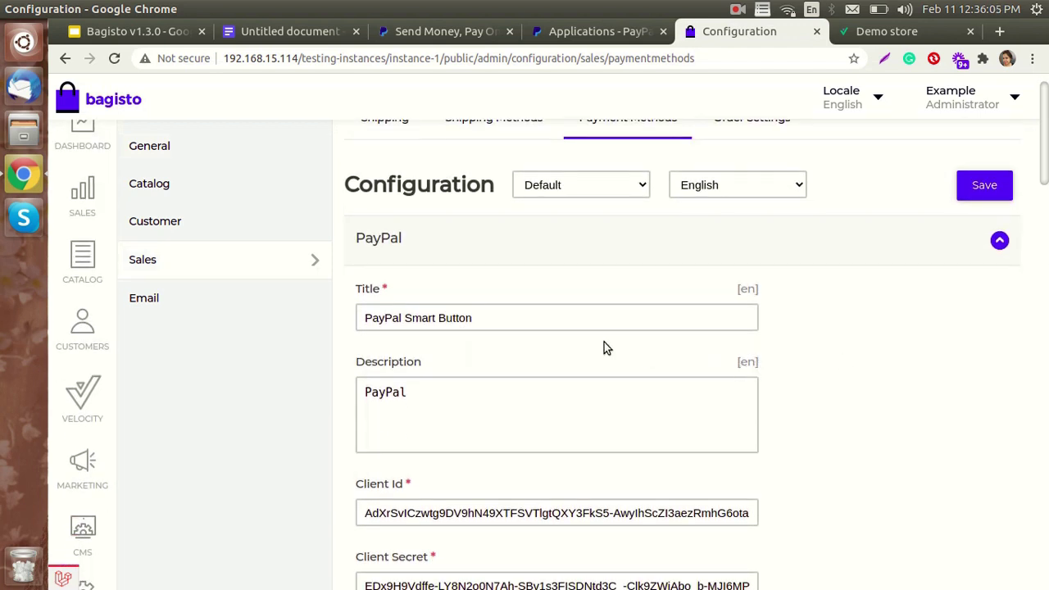
pyautogui.scroll(-1, 614, 410)
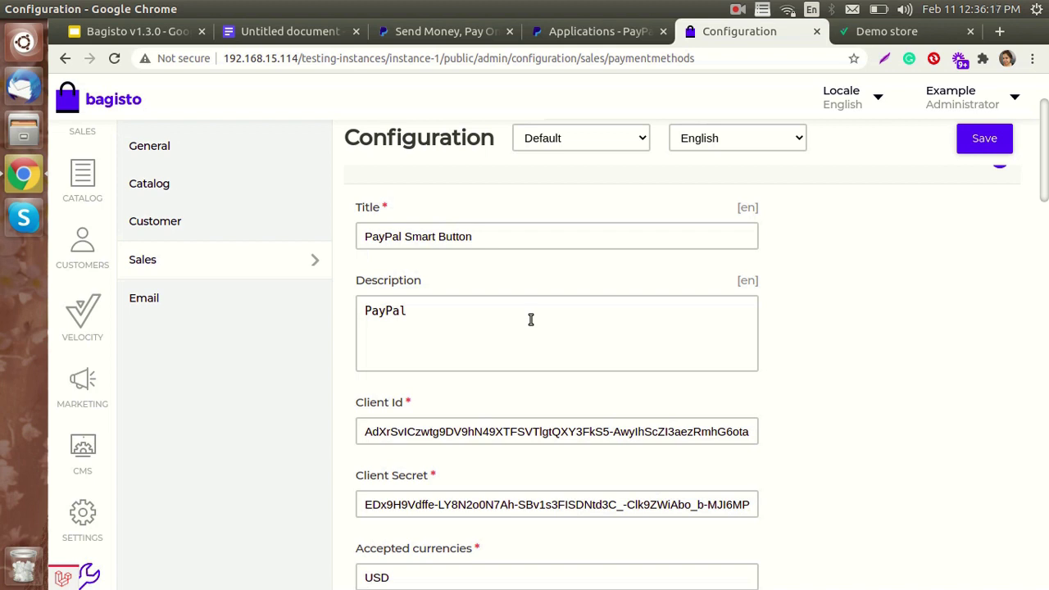
pyautogui.scroll(-3, 530, 320)
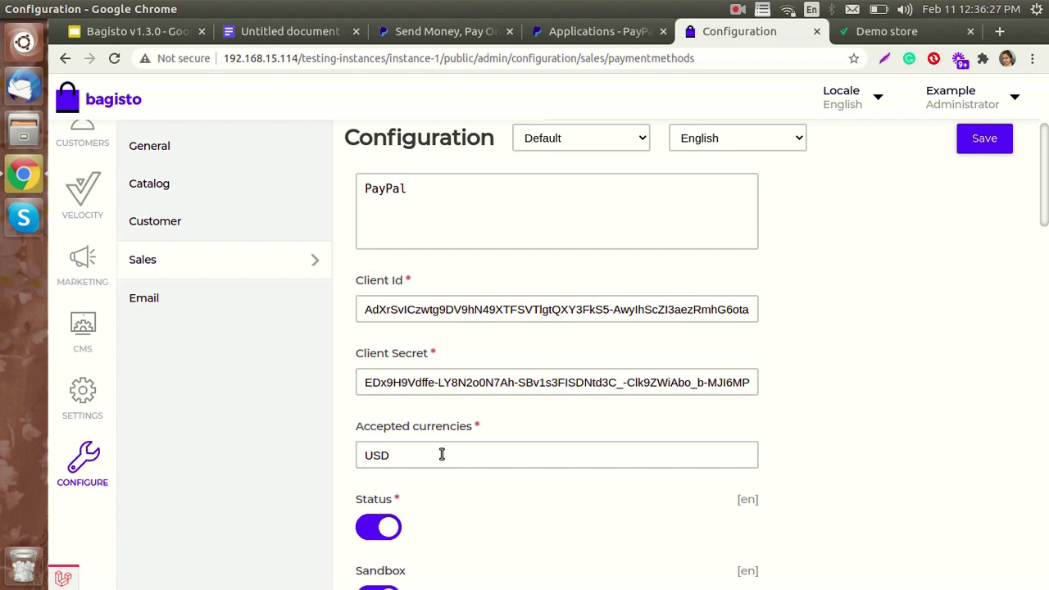
pyautogui.scroll(-2, 436, 453)
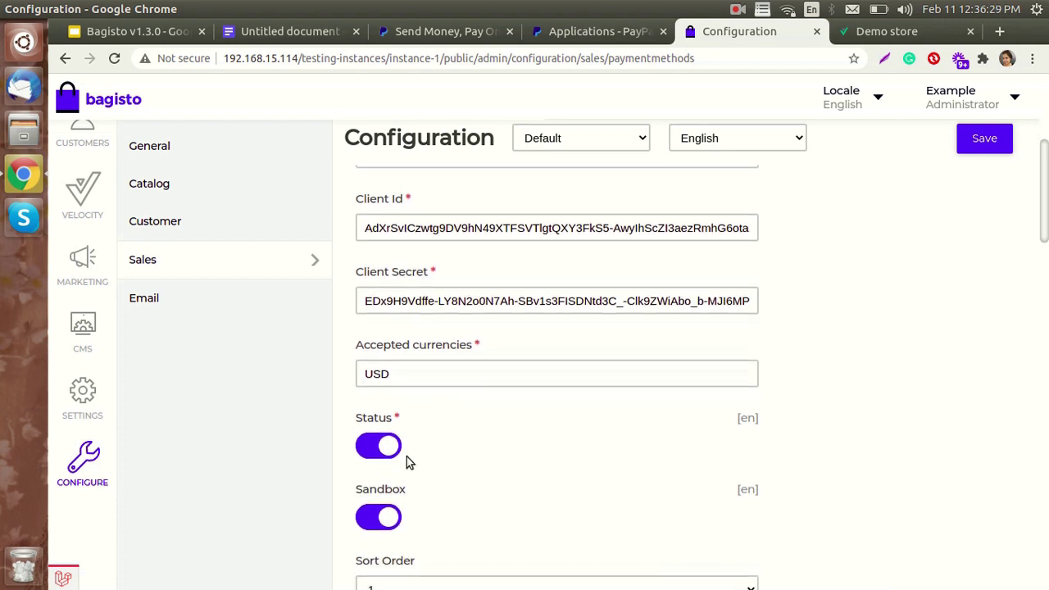
pyautogui.click(381, 448)
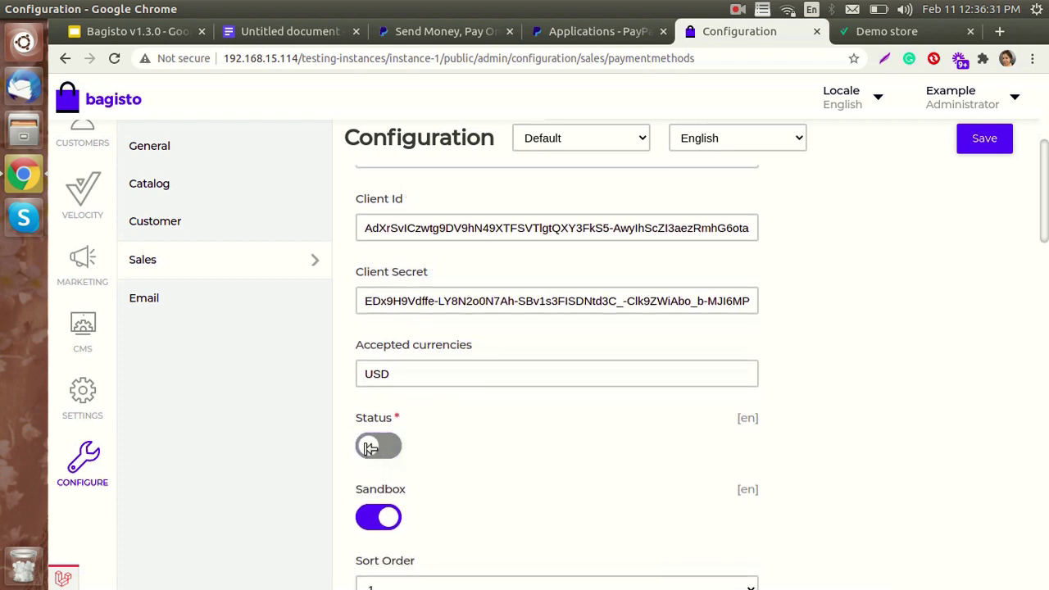
pyautogui.click(369, 447)
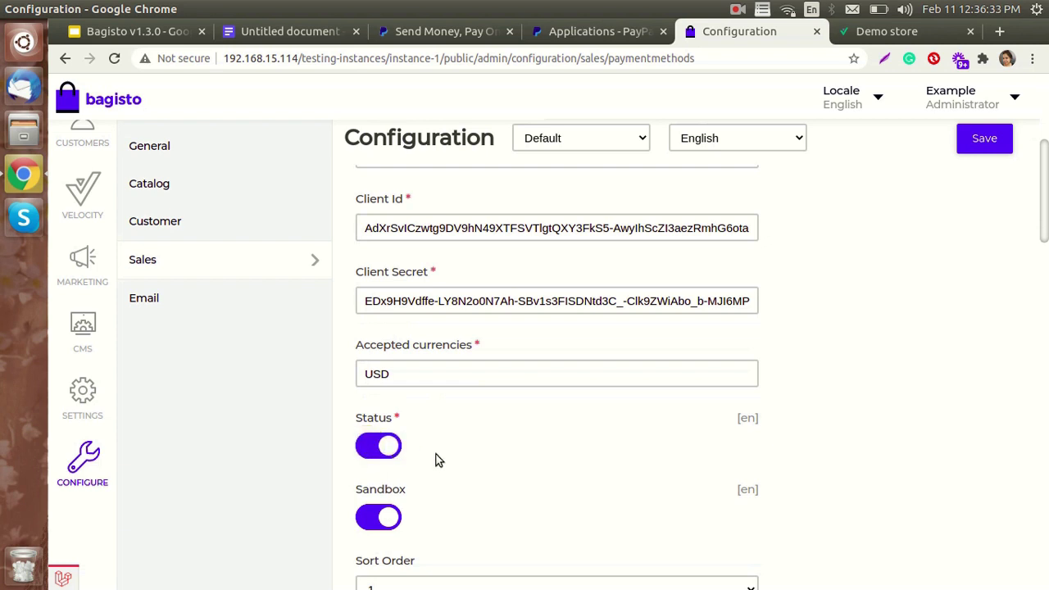
# - Toggle Sandbox mode off and back on, then save the PayPal configuration
pyautogui.scroll(-2, 436, 460)
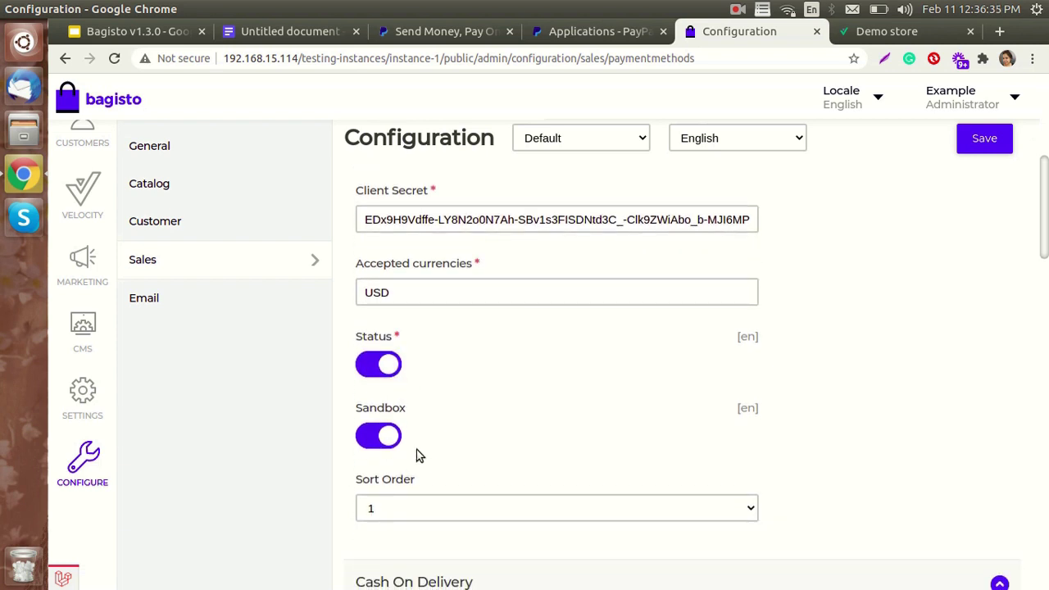
pyautogui.click(383, 439)
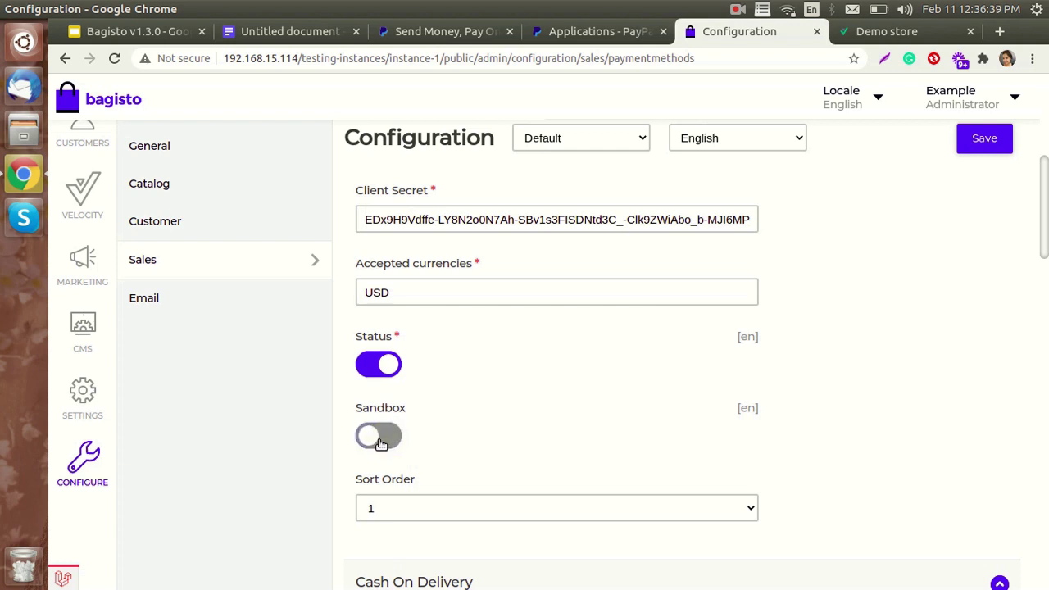
pyautogui.click(376, 439)
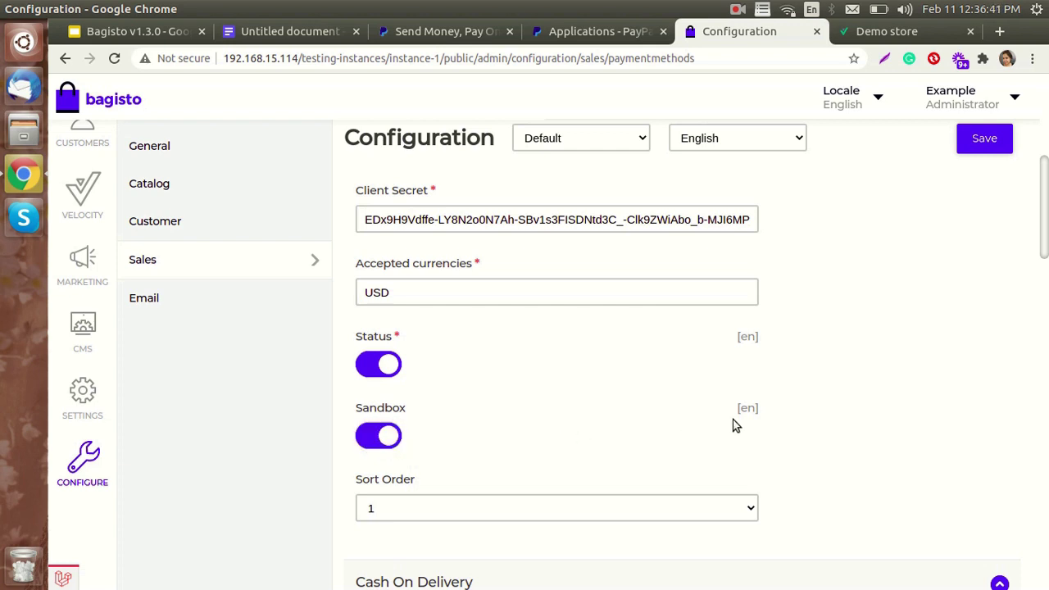
pyautogui.scroll(5, 855, 412)
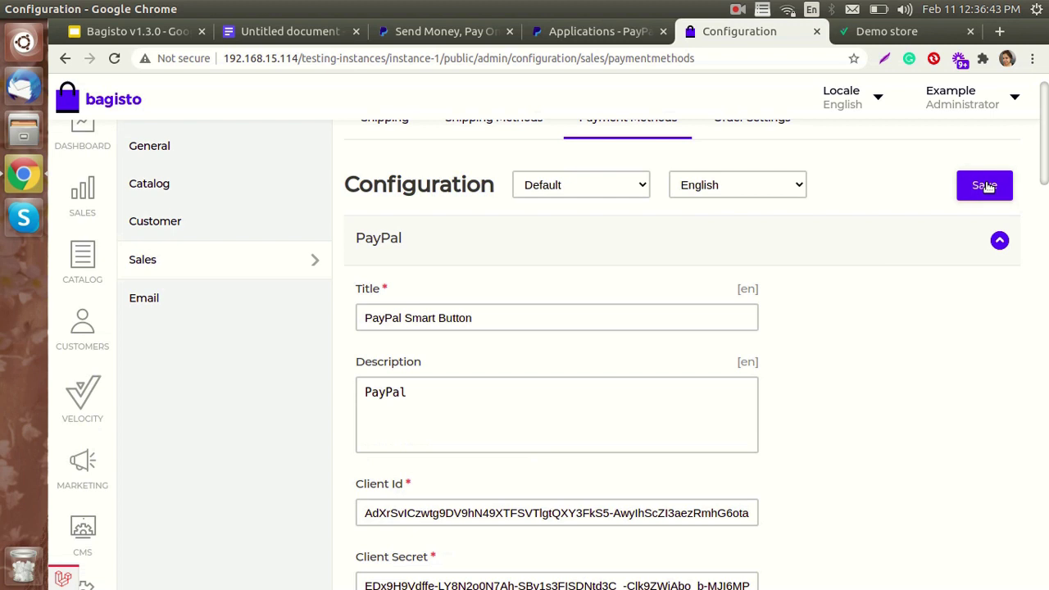
pyautogui.scroll(1, 983, 193)
pyautogui.click(979, 227)
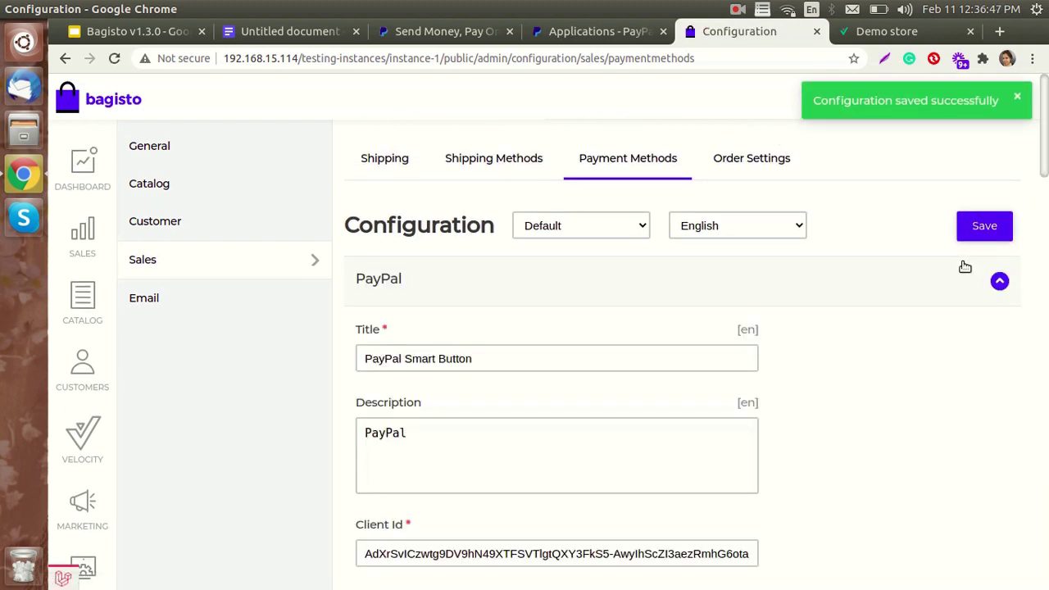
pyautogui.scroll(-1, 901, 307)
pyautogui.scroll(-2, 901, 307)
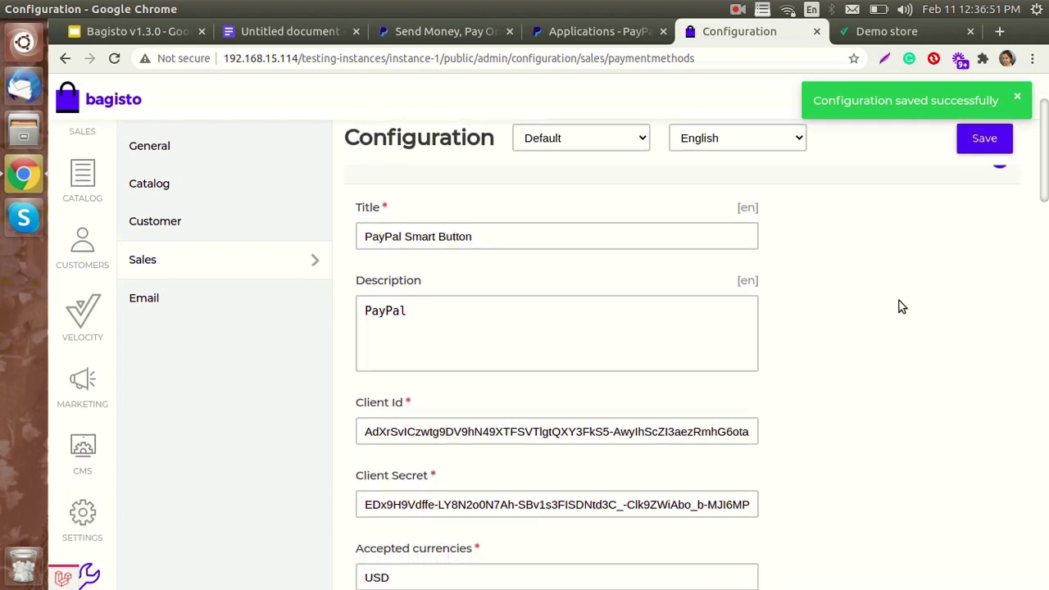
pyautogui.scroll(-2, 902, 312)
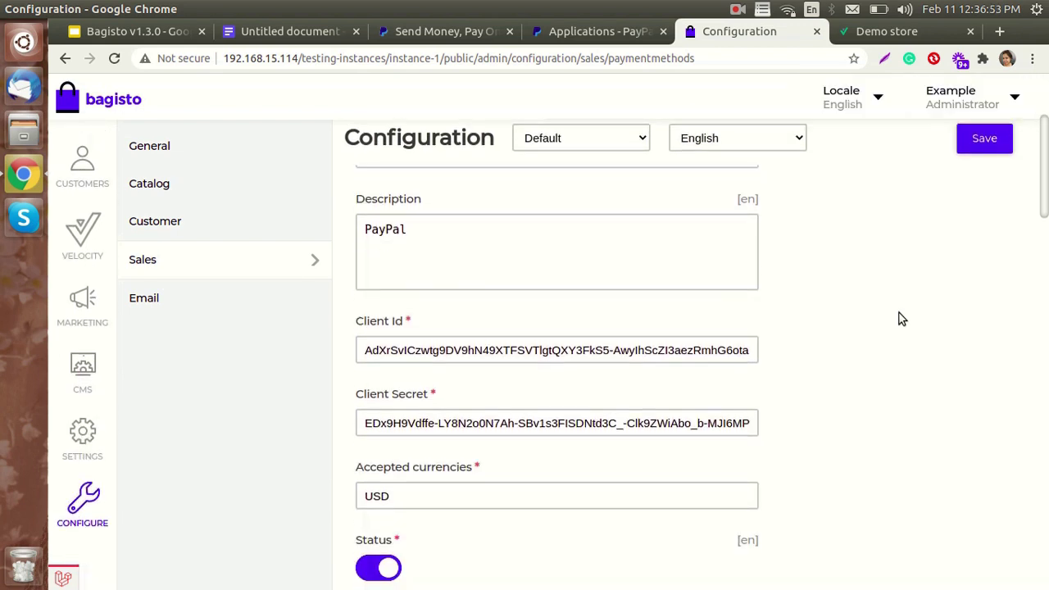
# - Review My Apps & Credentials in PayPal Developer and start creating a new app
pyautogui.click(591, 33)
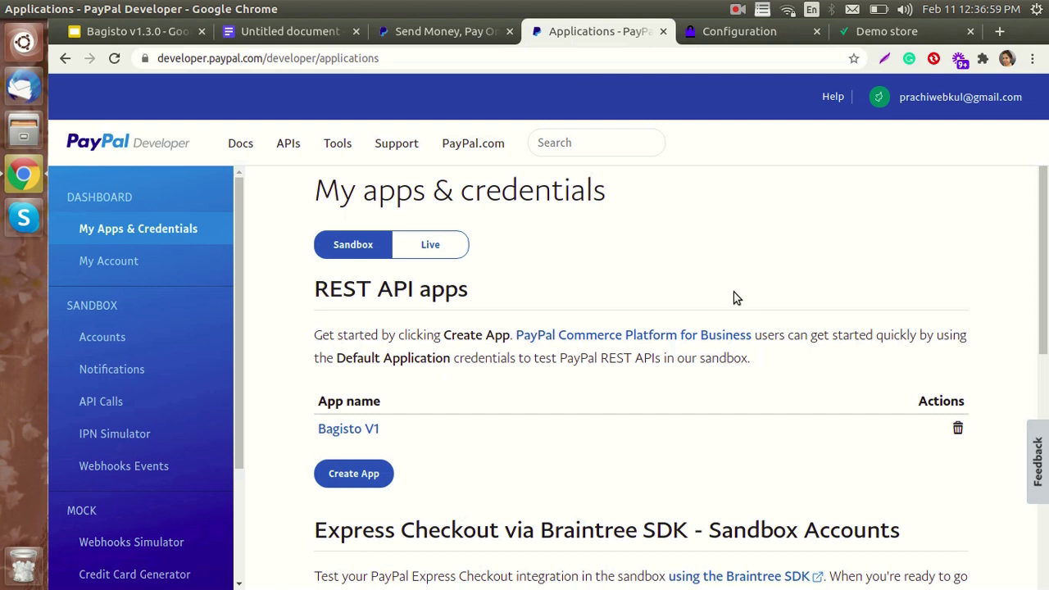
pyautogui.scroll(-1, 733, 297)
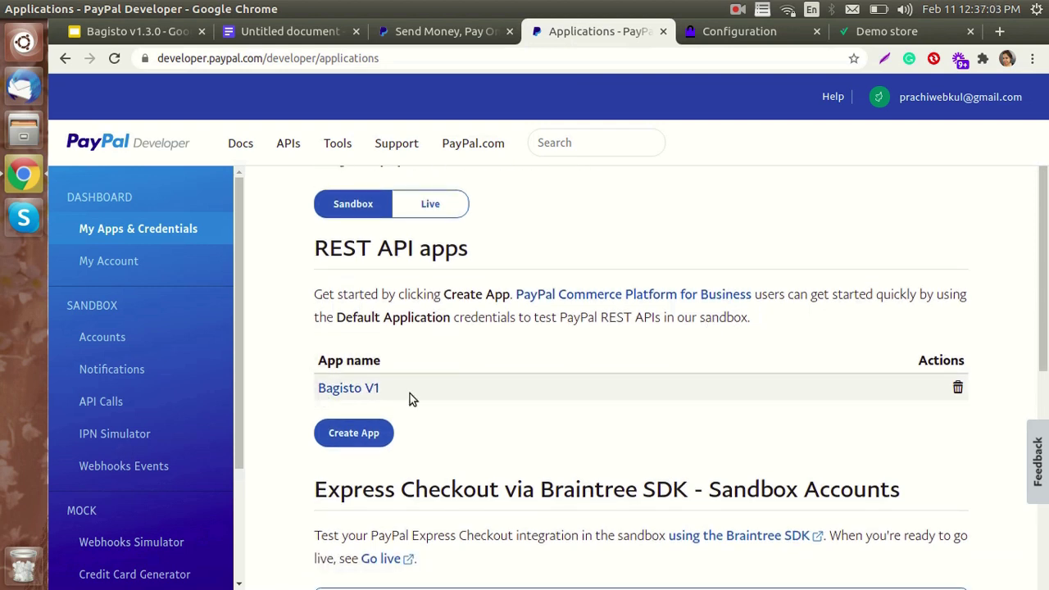
pyautogui.scroll(1, 412, 383)
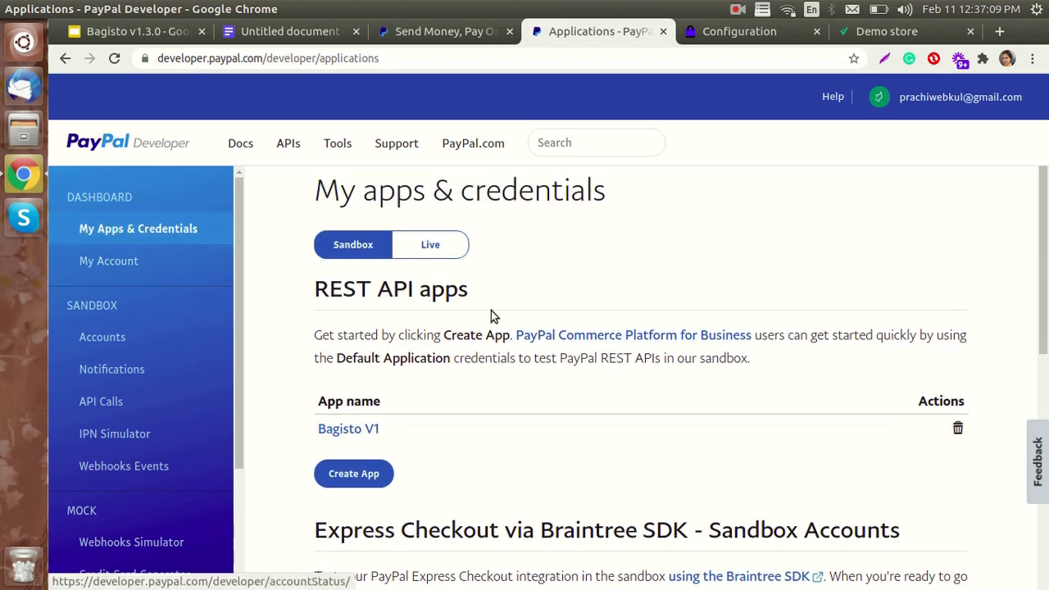
pyautogui.scroll(-1, 544, 322)
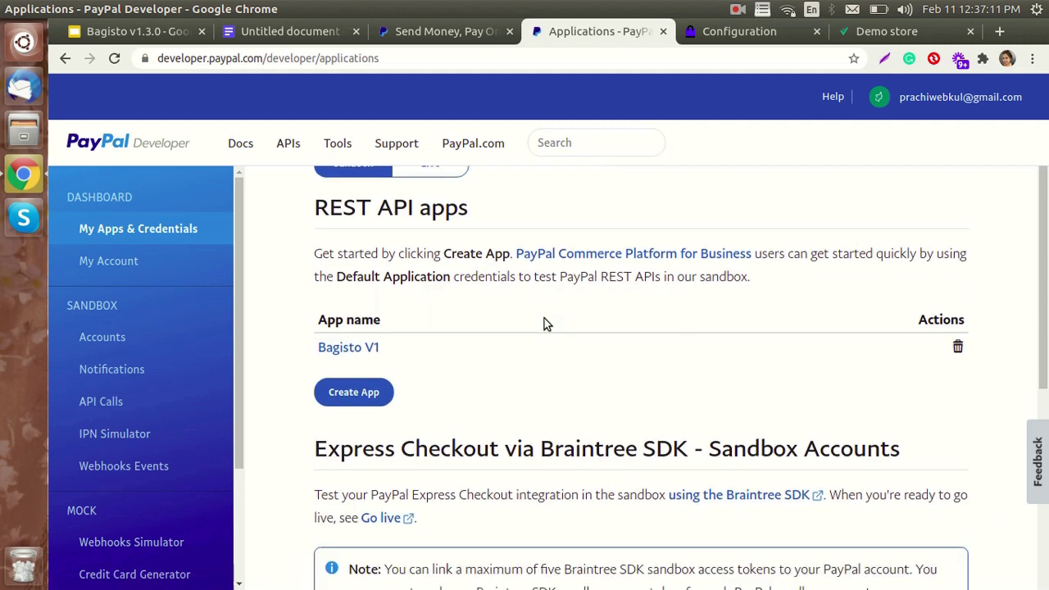
pyautogui.scroll(-1, 548, 324)
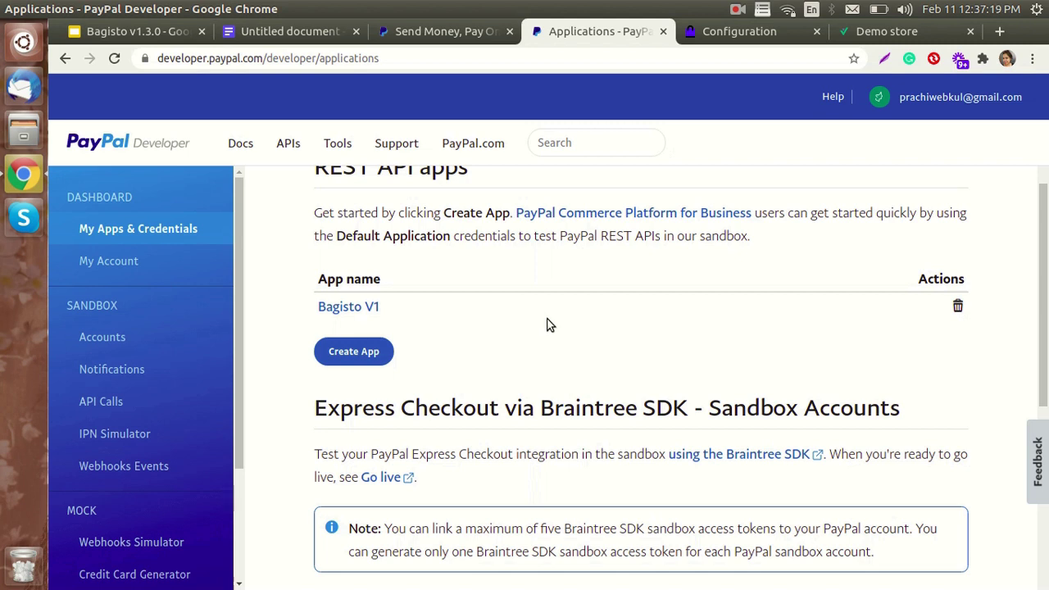
pyautogui.click(362, 352)
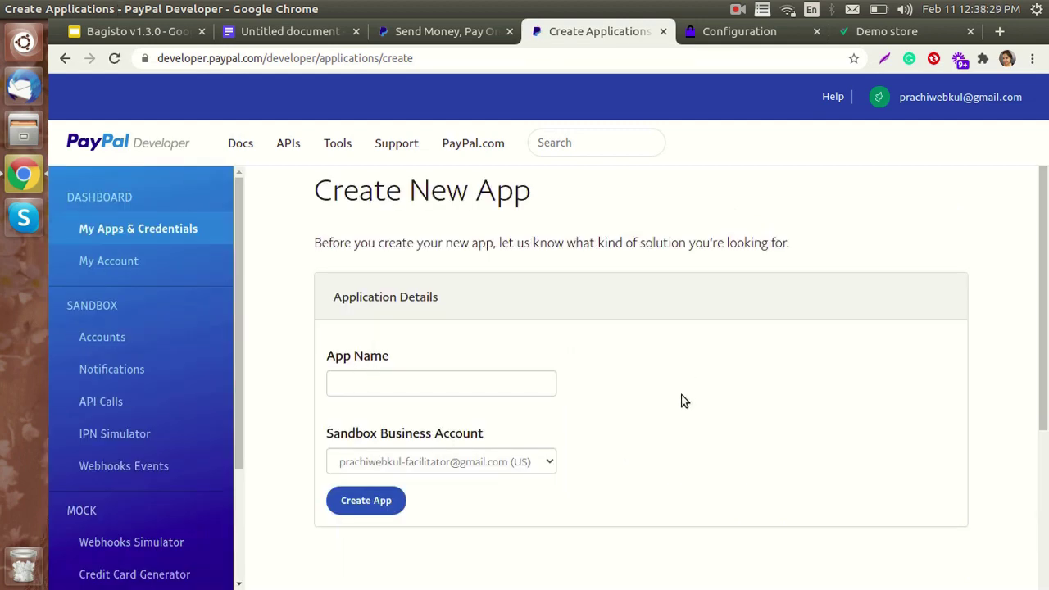
# - Create a new sandbox REST API app named 'Bagisto'
pyautogui.click(446, 384)
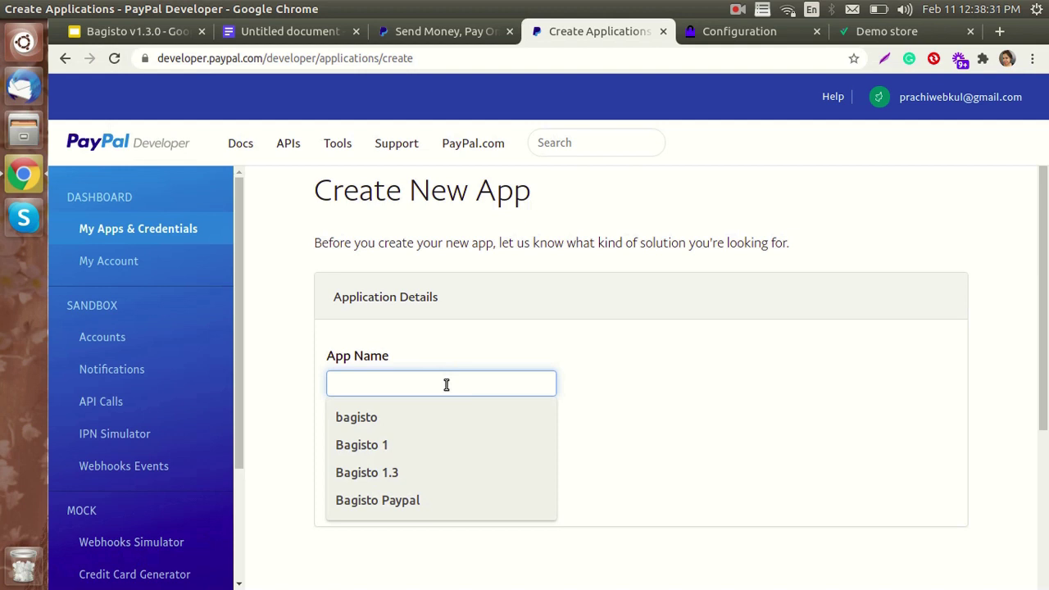
pyautogui.write('Bagisto')
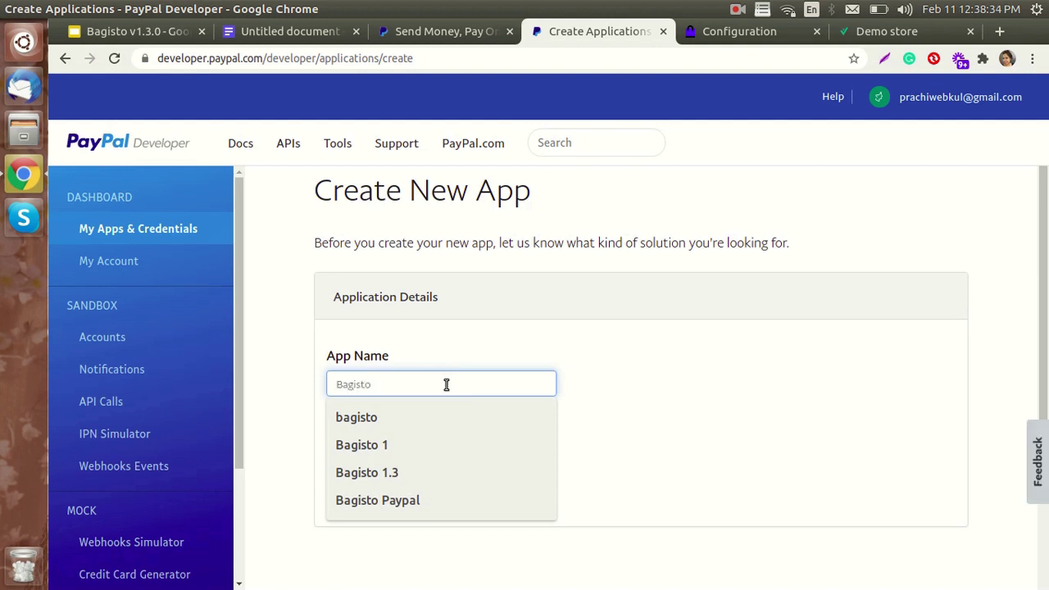
pyautogui.click(574, 389)
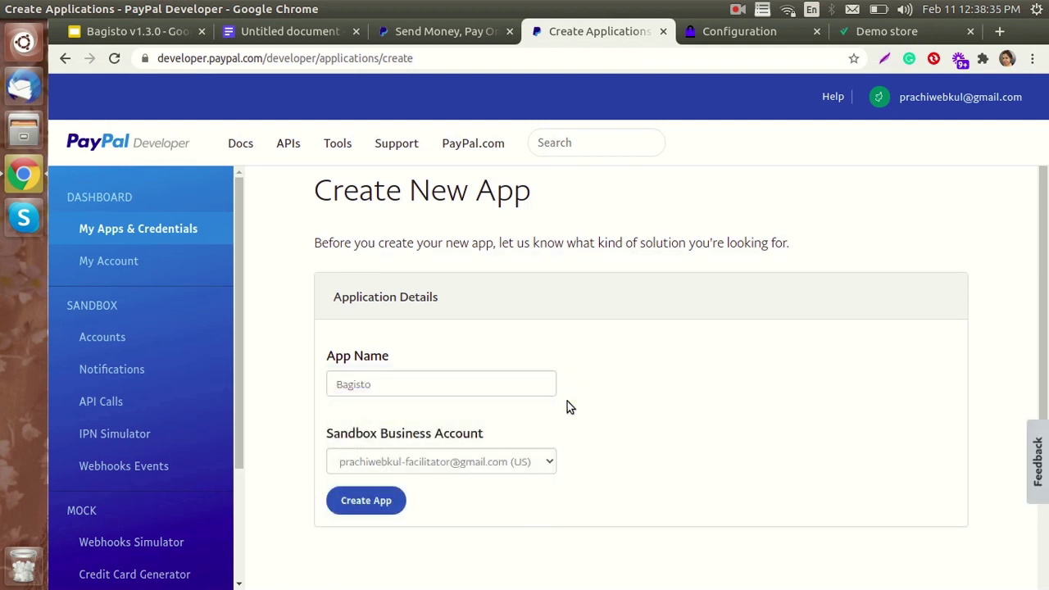
pyautogui.click(375, 501)
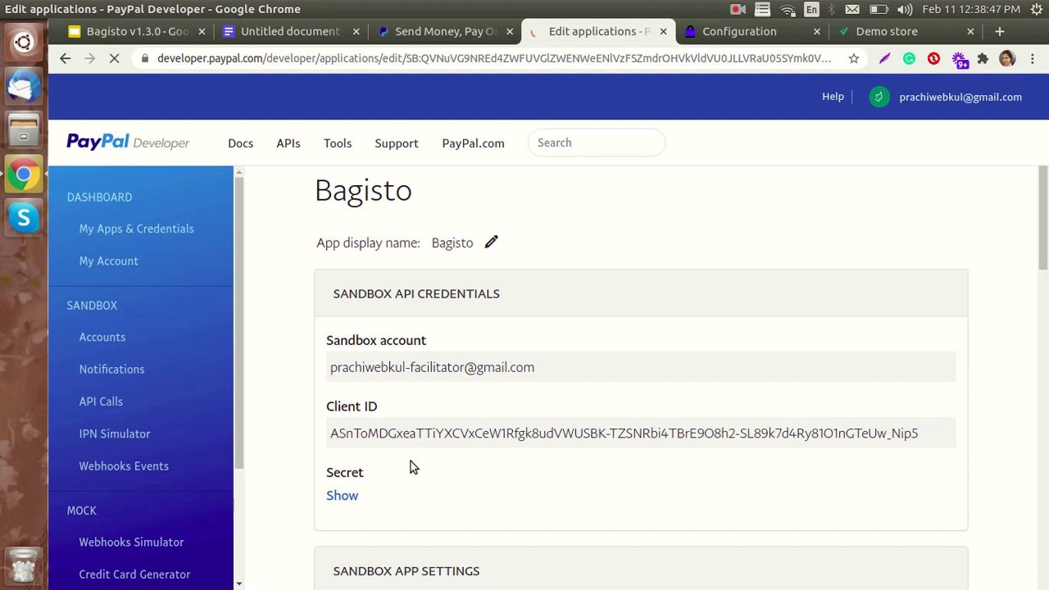
# - Select the app's sandbox Client ID, then reveal and select its client secret
pyautogui.tripleClick(382, 434)
pyautogui.moveTo(382, 433); pyautogui.dragTo(451, 433)
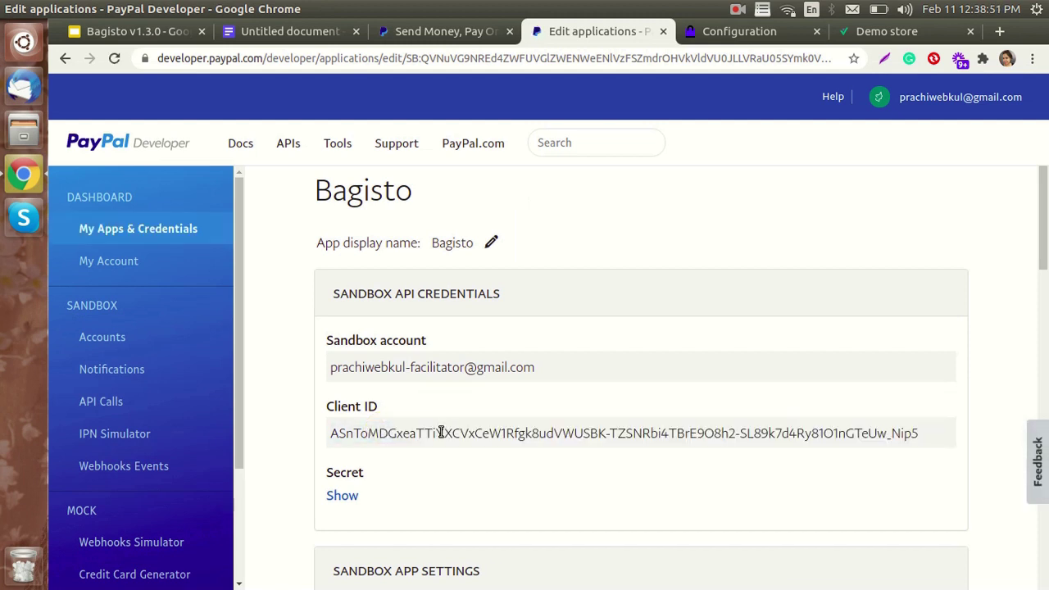
pyautogui.scroll(-2, 394, 442)
pyautogui.click(343, 415)
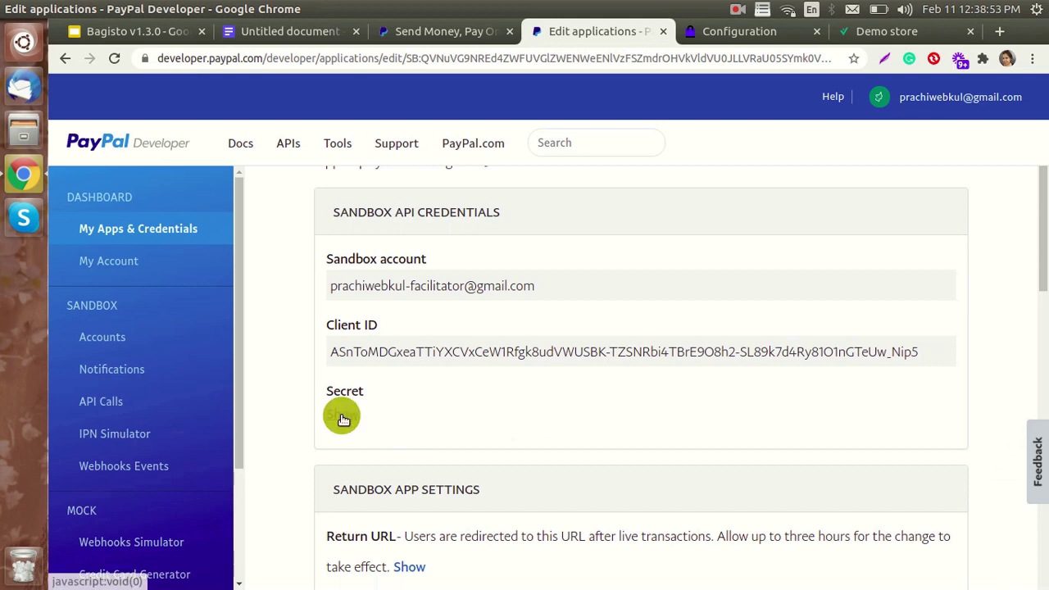
pyautogui.scroll(-2, 440, 454)
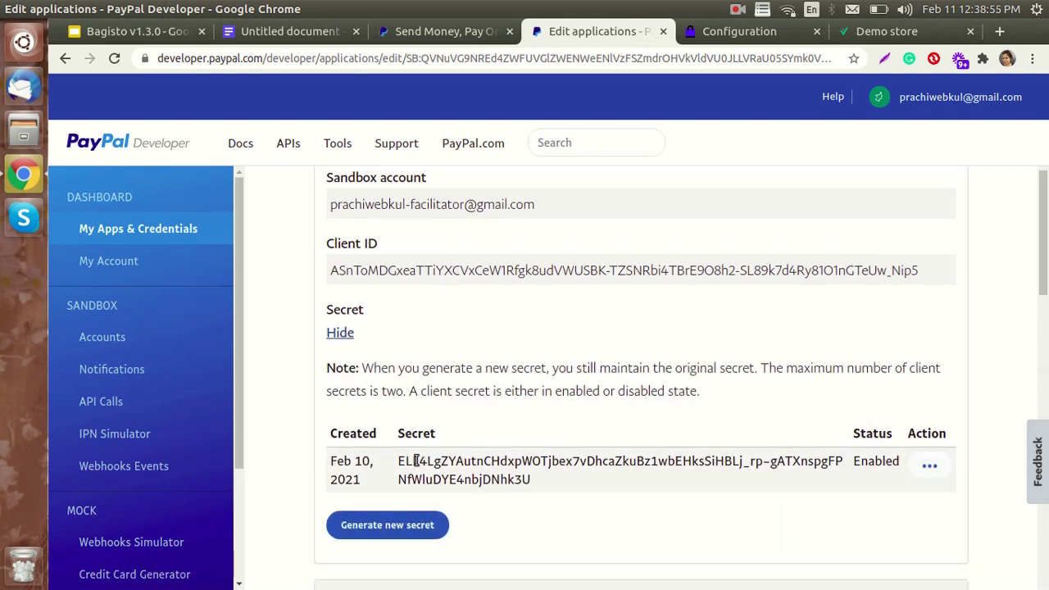
pyautogui.tripleClick(528, 480)
pyautogui.moveTo(529, 479); pyautogui.dragTo(452, 464)
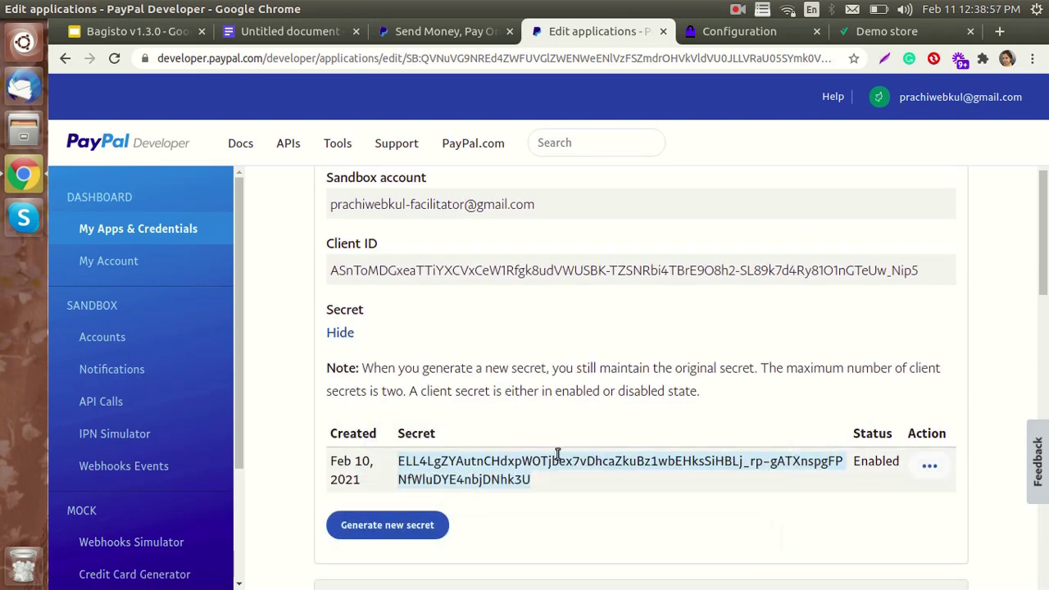
pyautogui.scroll(3, 557, 453)
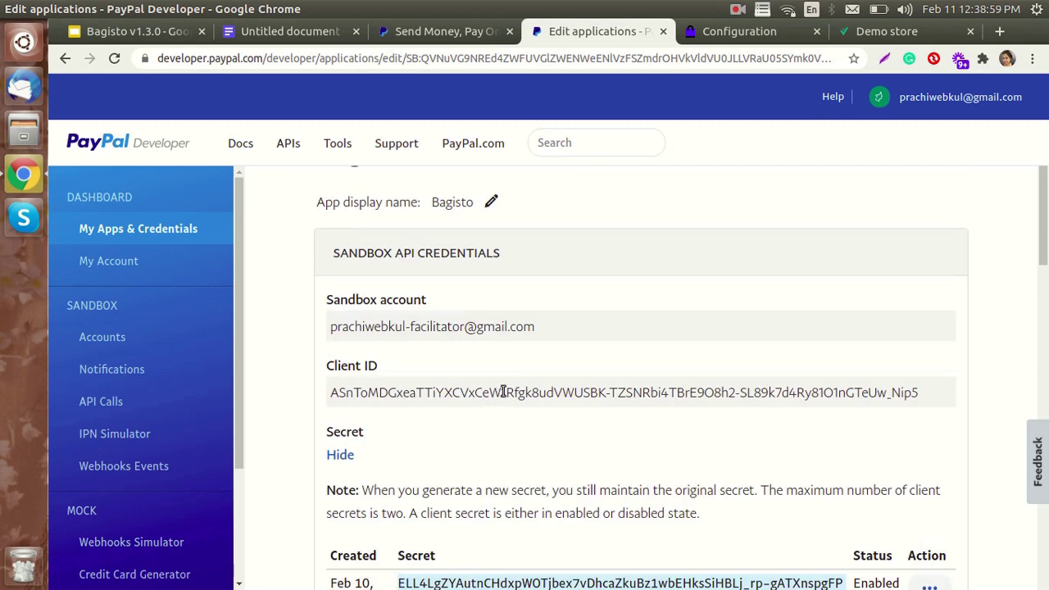
pyautogui.scroll(-2, 511, 445)
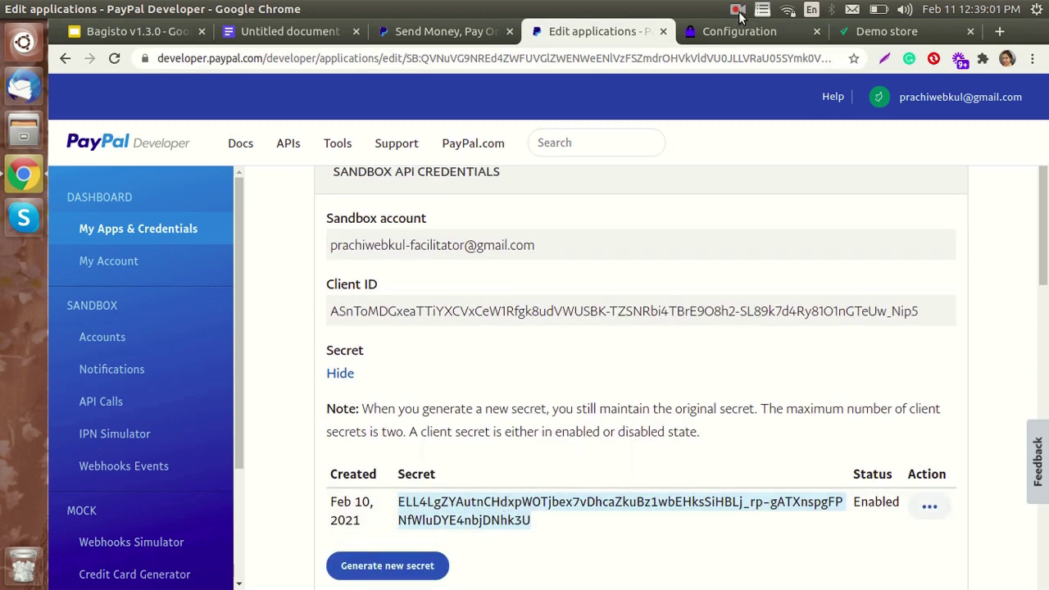
# - Check the PayPal Client Id and Client Secret fields in Bagisto, then switch to the Demo store
pyautogui.click(714, 33)
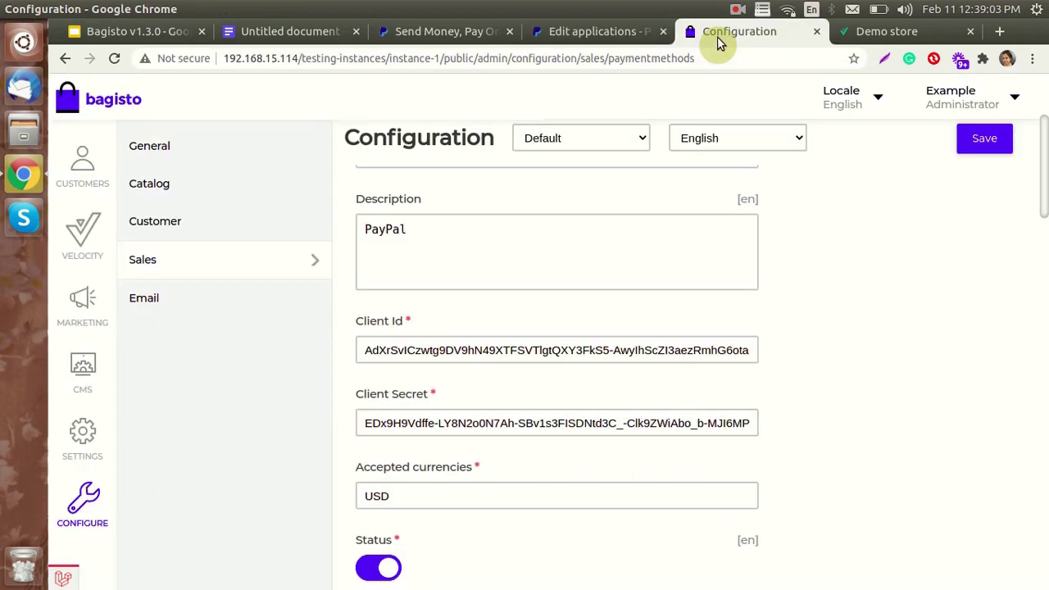
pyautogui.click(510, 350)
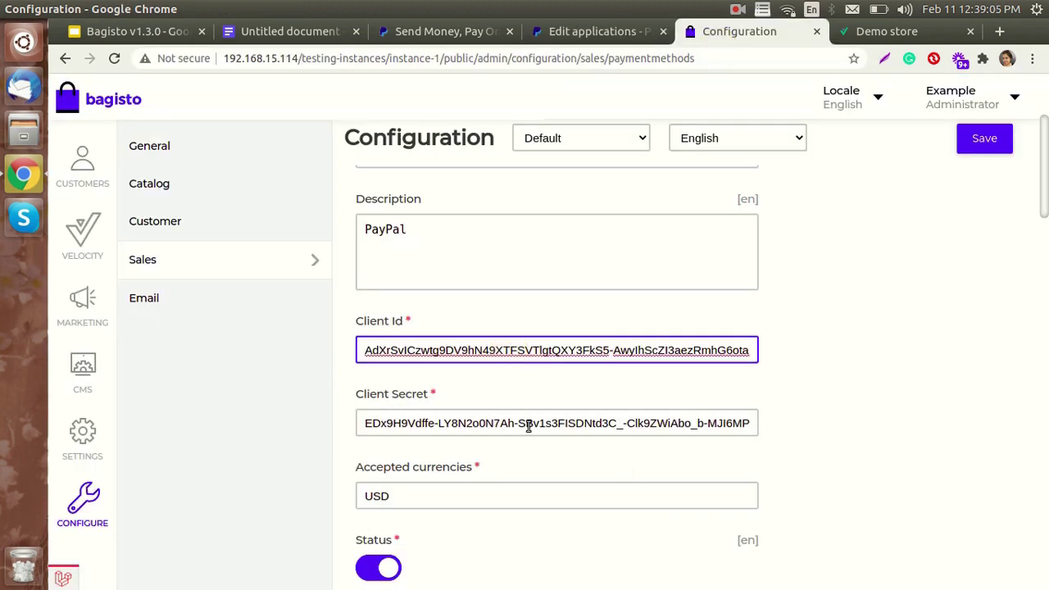
pyautogui.scroll(3, 721, 403)
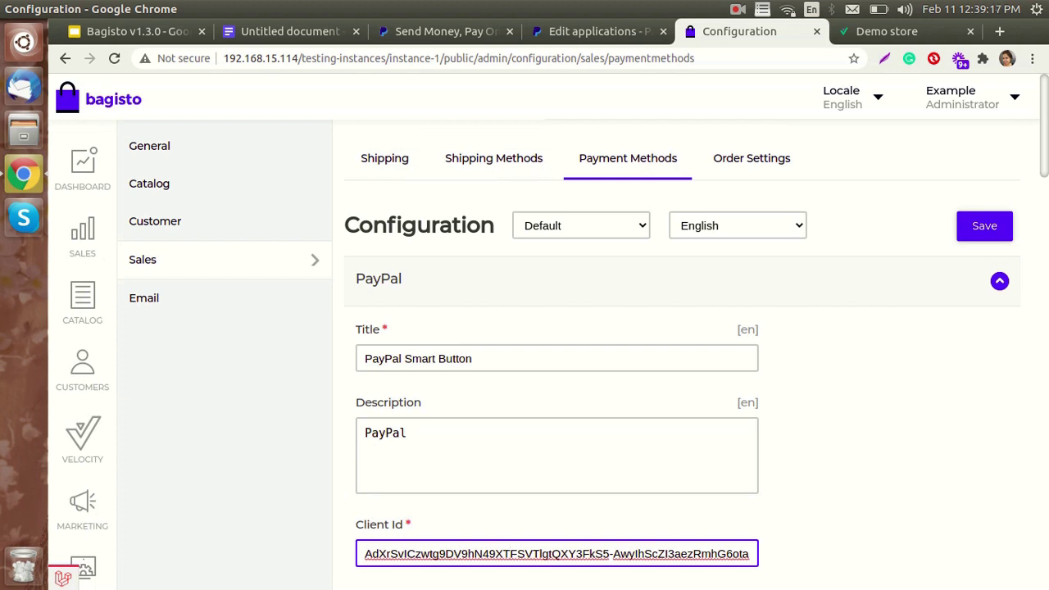
pyautogui.click(899, 35)
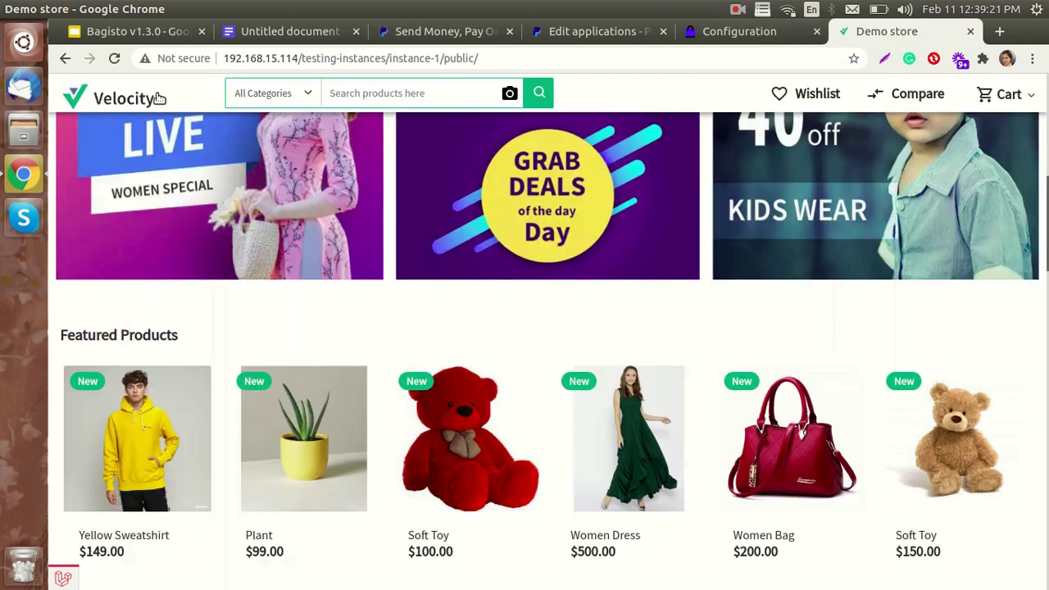
# - Reload the store, add the $500.00 Women Dress to the cart and proceed to checkout
pyautogui.click(114, 58)
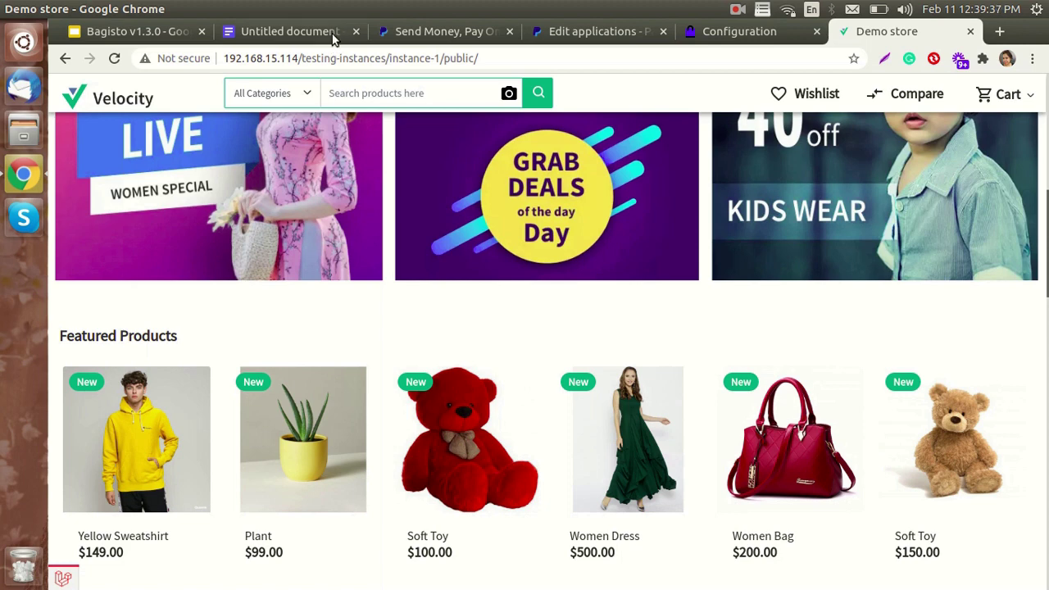
pyautogui.scroll(-2, 442, 230)
pyautogui.scroll(-2, 532, 382)
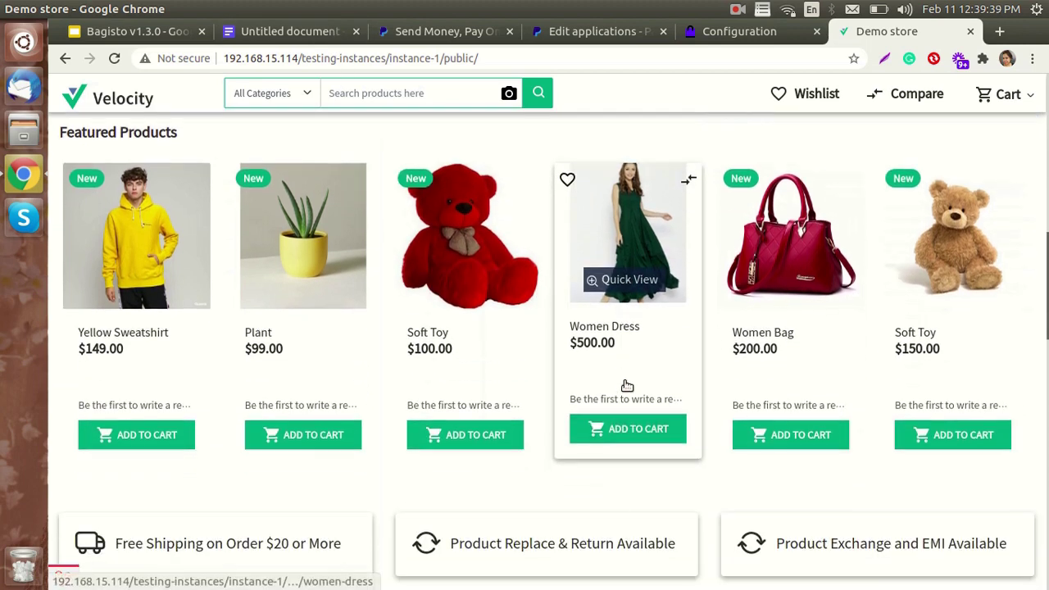
pyautogui.click(637, 442)
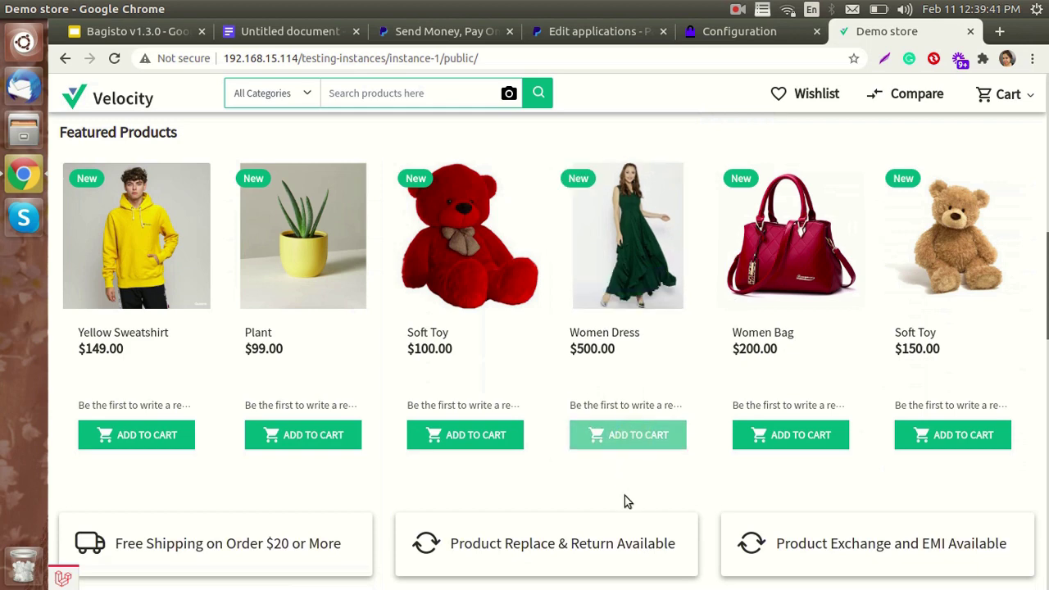
pyautogui.scroll(4, 664, 465)
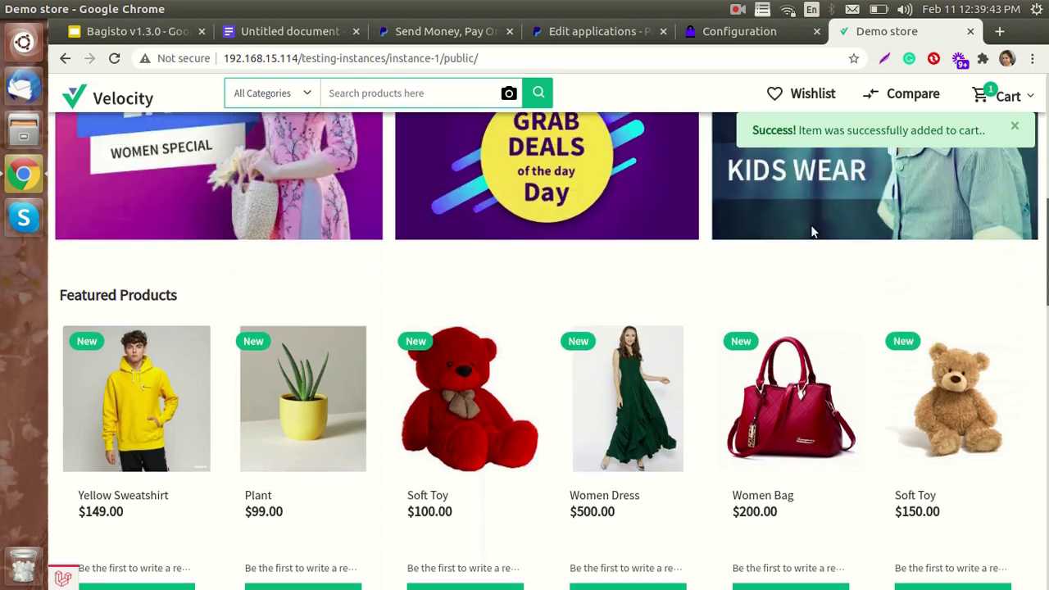
pyautogui.click(1003, 95)
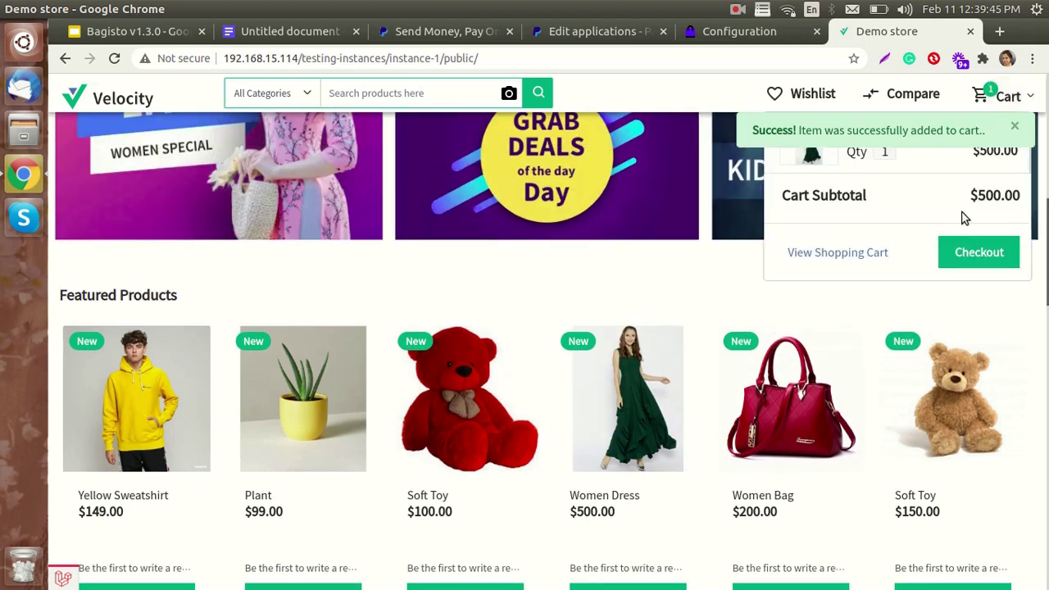
pyautogui.click(972, 252)
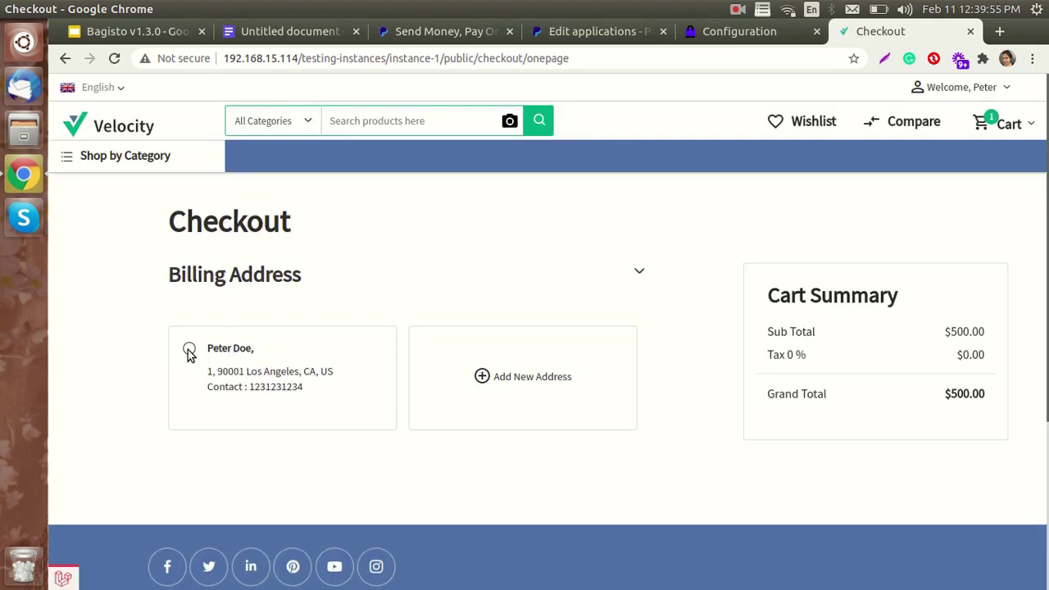
# - Select the saved address, Free Shipping and PayPal Smart Button for the $500.00 order
pyautogui.click(190, 351)
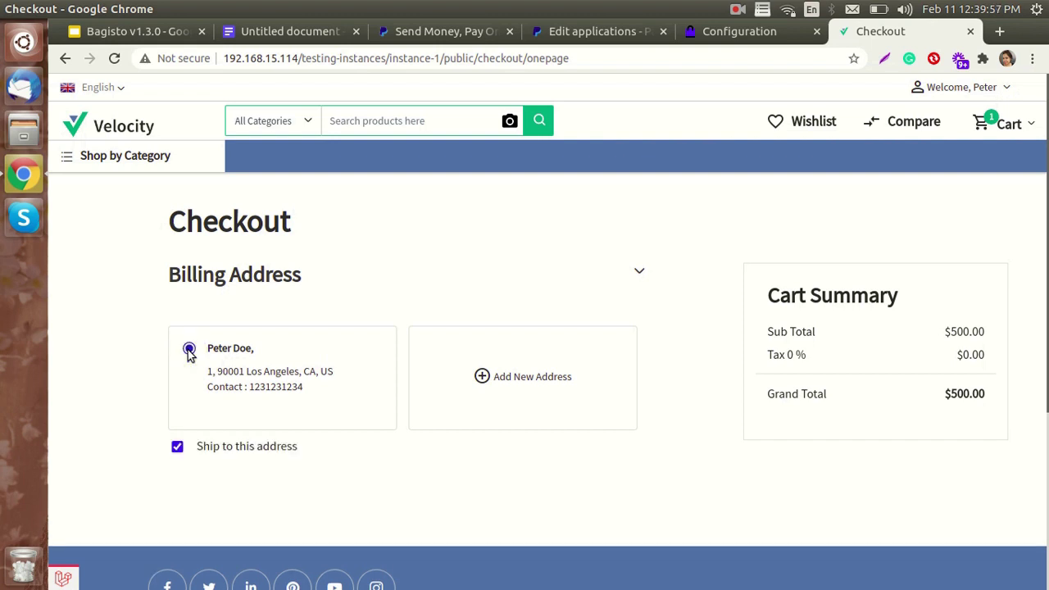
pyautogui.scroll(-3, 426, 488)
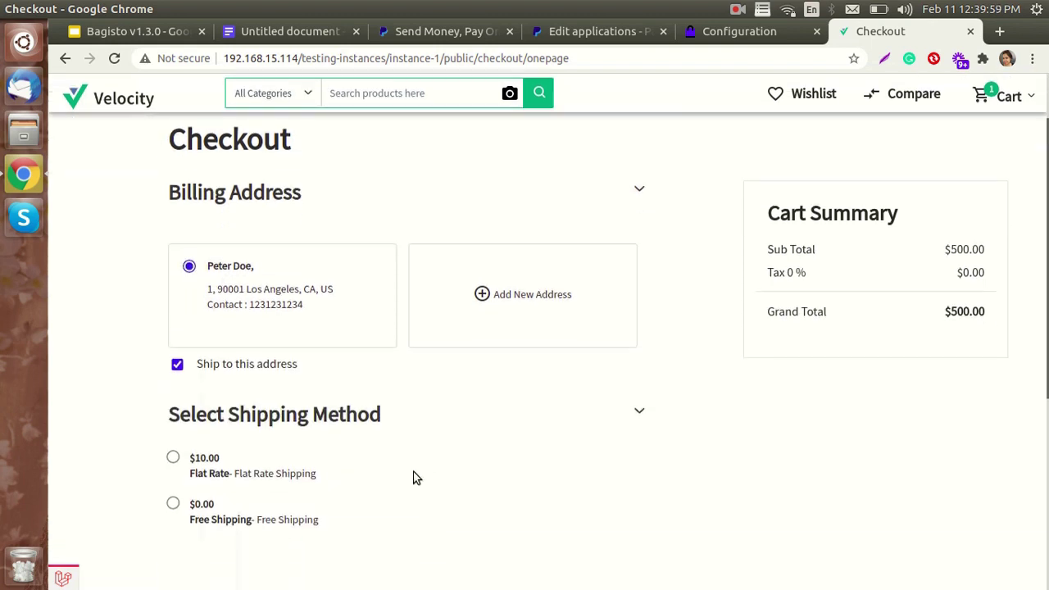
pyautogui.click(173, 342)
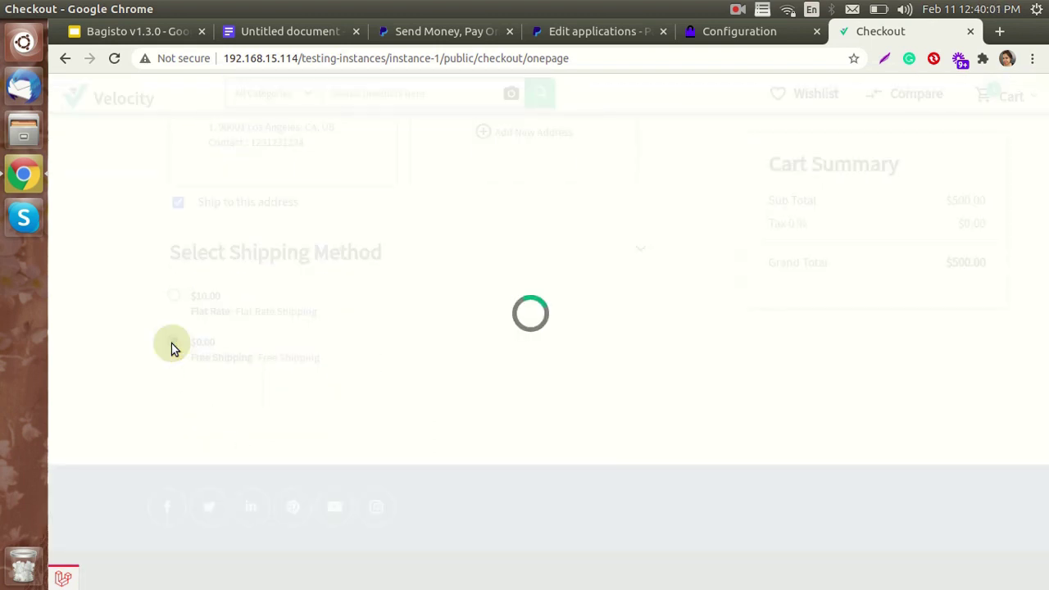
pyautogui.scroll(-2, 360, 378)
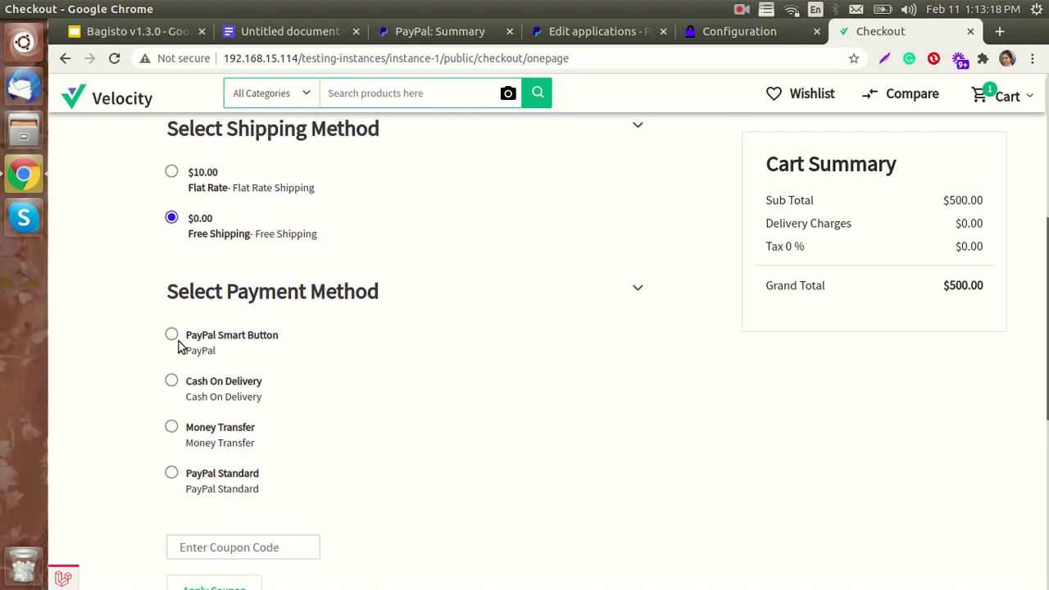
pyautogui.scroll(1, 208, 307)
pyautogui.click(173, 336)
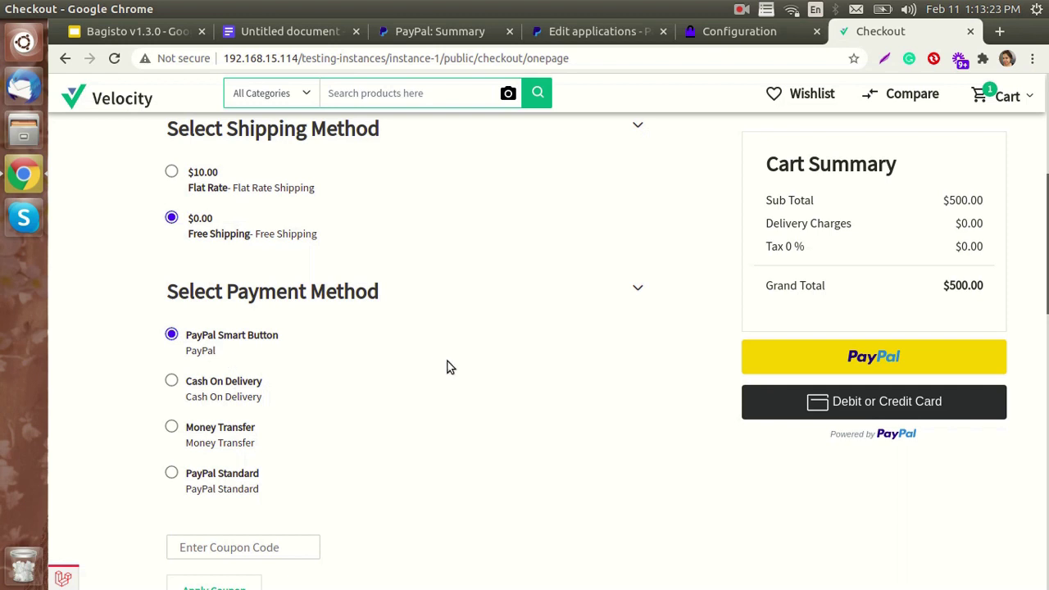
# - Launch PayPal checkout, clear the prefilled email and copy the sandbox buyer's username from the credentials doc
pyautogui.click(878, 359)
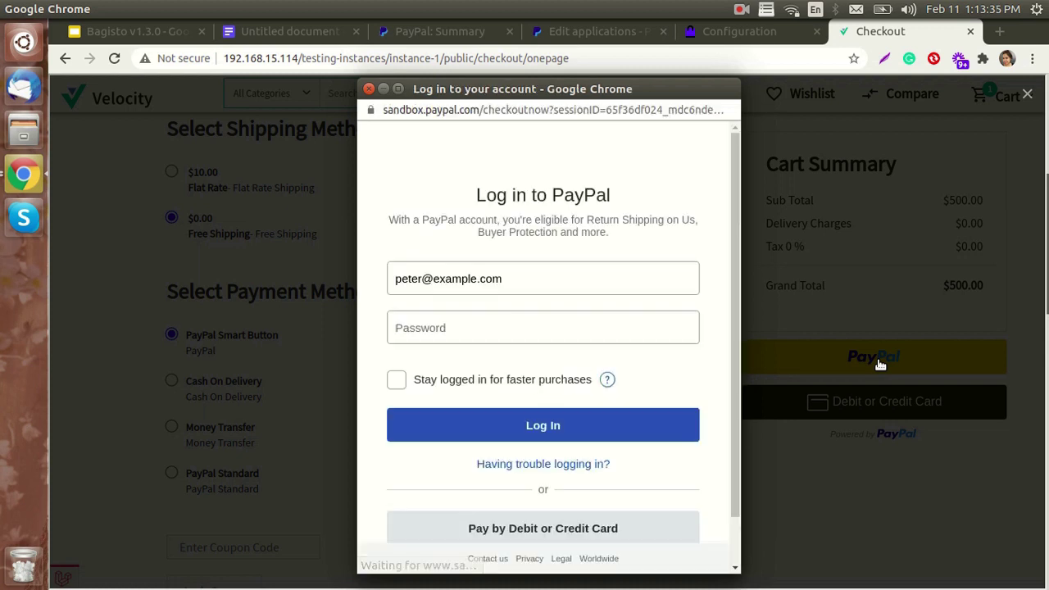
pyautogui.moveTo(503, 278); pyautogui.dragTo(392, 278)
pyautogui.press('BackSpace')
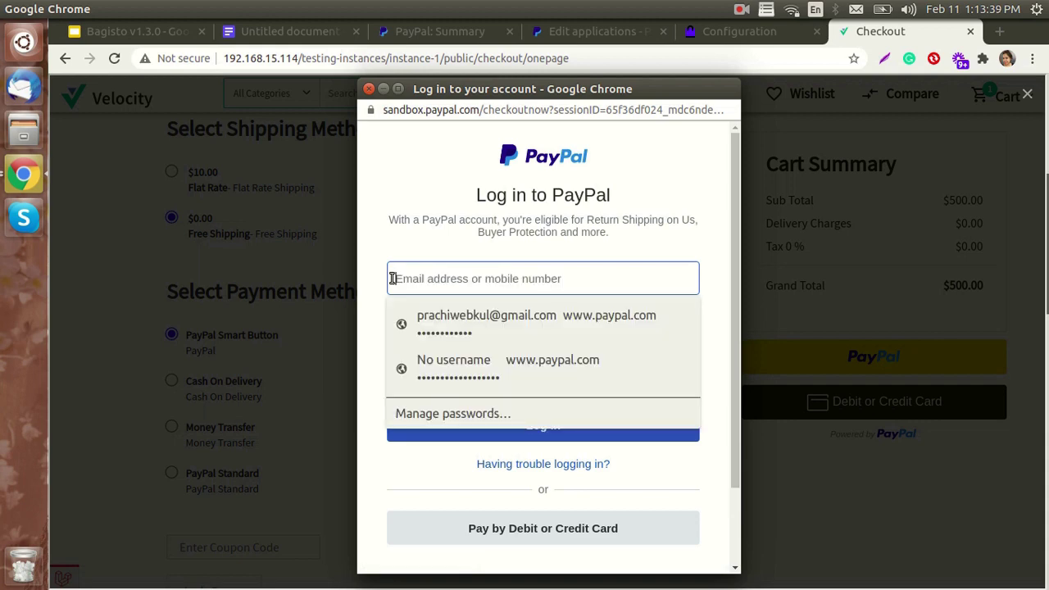
pyautogui.click(282, 34)
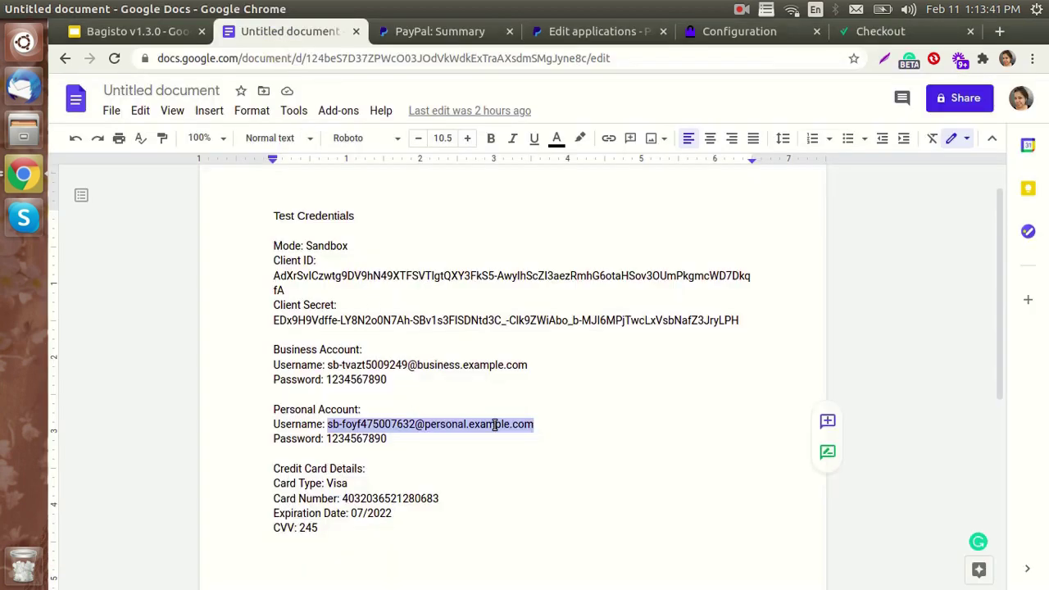
pyautogui.hotkey('ctrl', 'c')
pyautogui.click(706, 44)
pyautogui.click(854, 46)
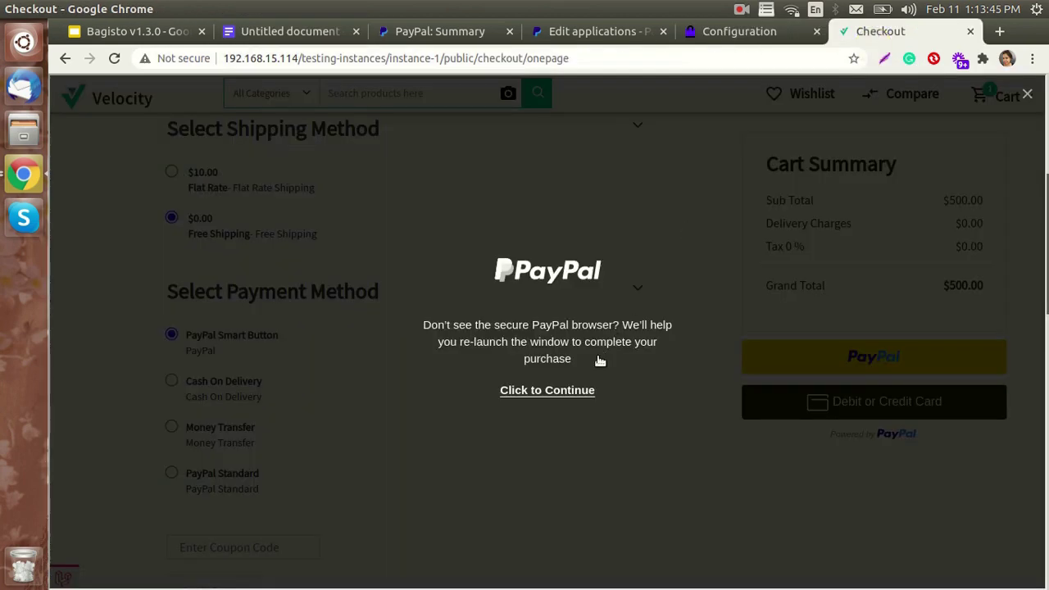
# - Paste the sandbox buyer's email, enter the account password and log in
pyautogui.click(560, 390)
pyautogui.hotkey('ctrl', 'v')
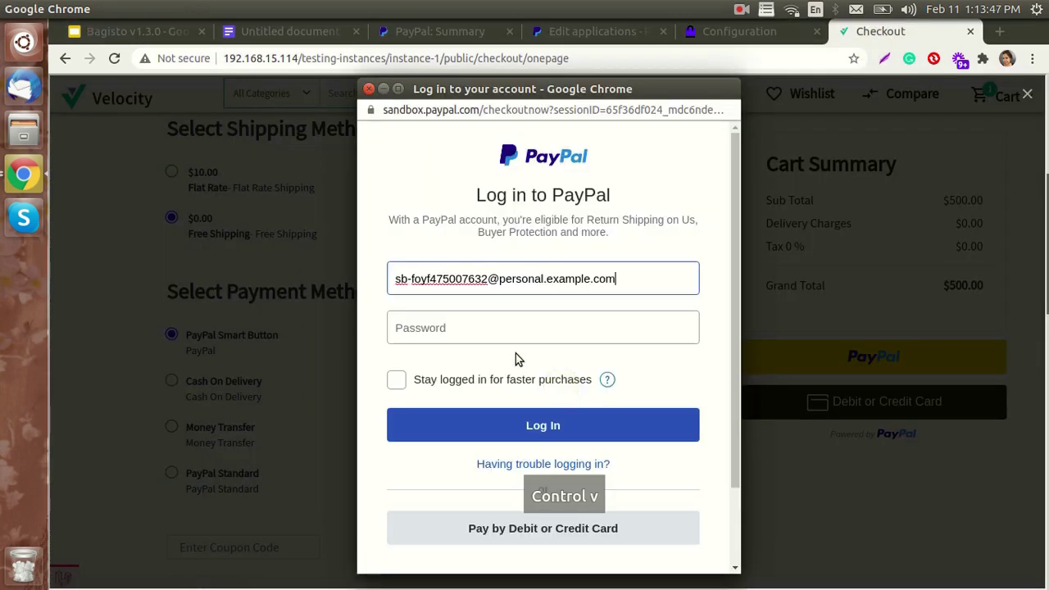
pyautogui.click(502, 331)
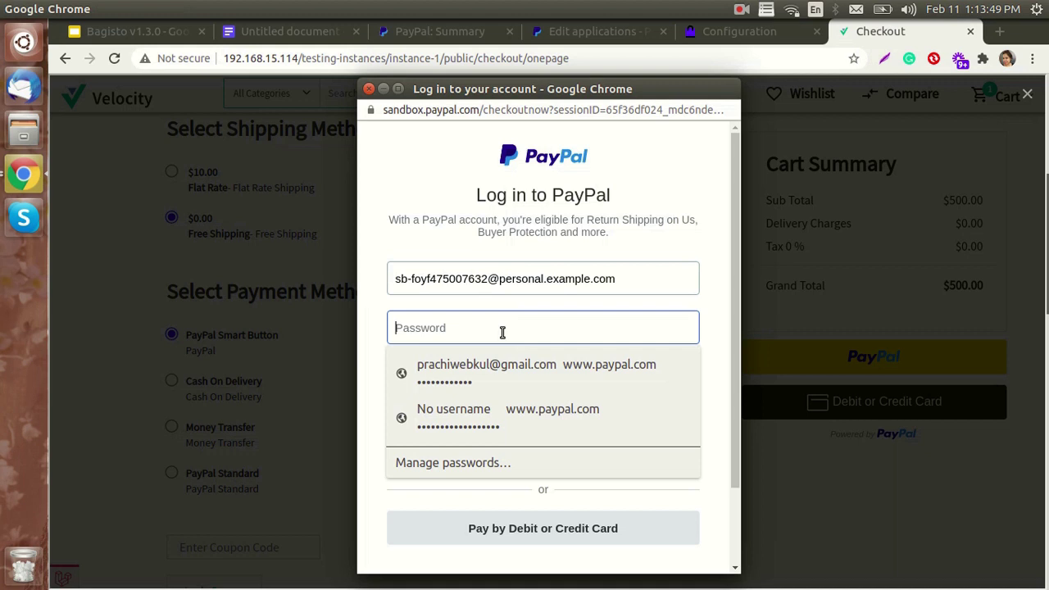
pyautogui.write('••••••')
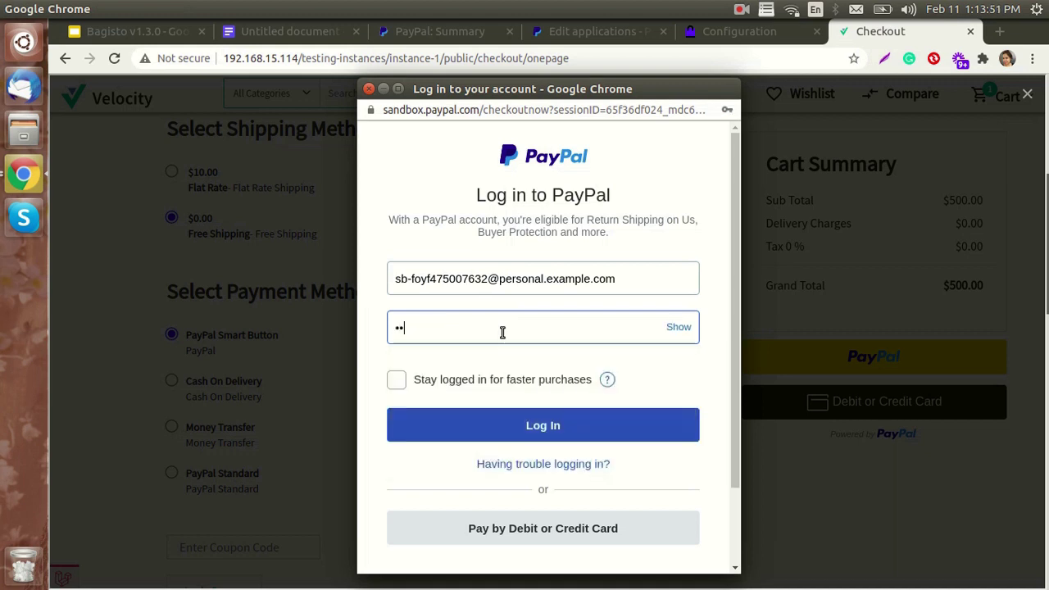
pyautogui.write('••••')
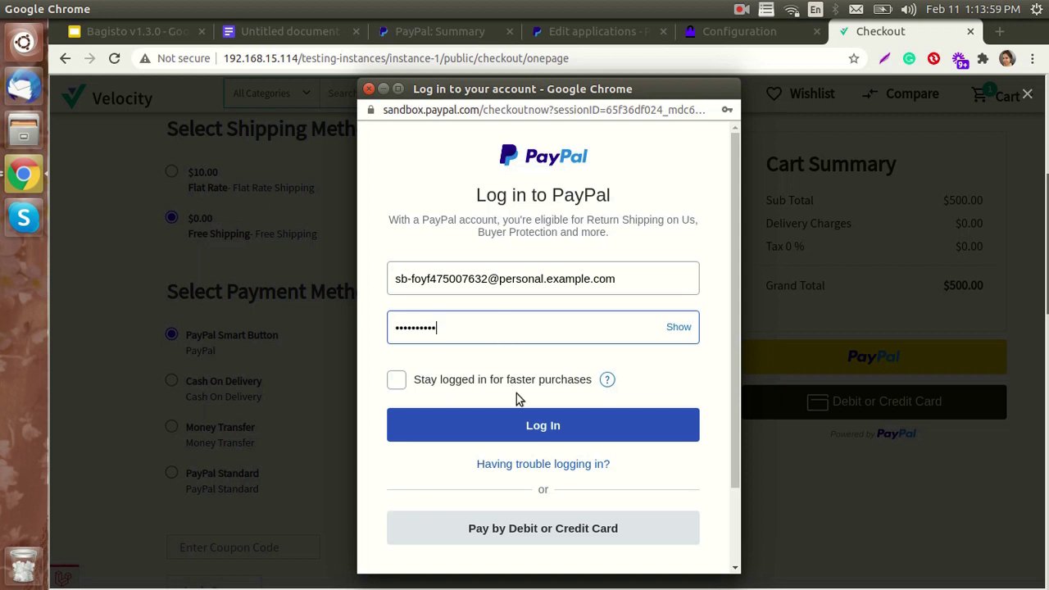
pyautogui.click(533, 427)
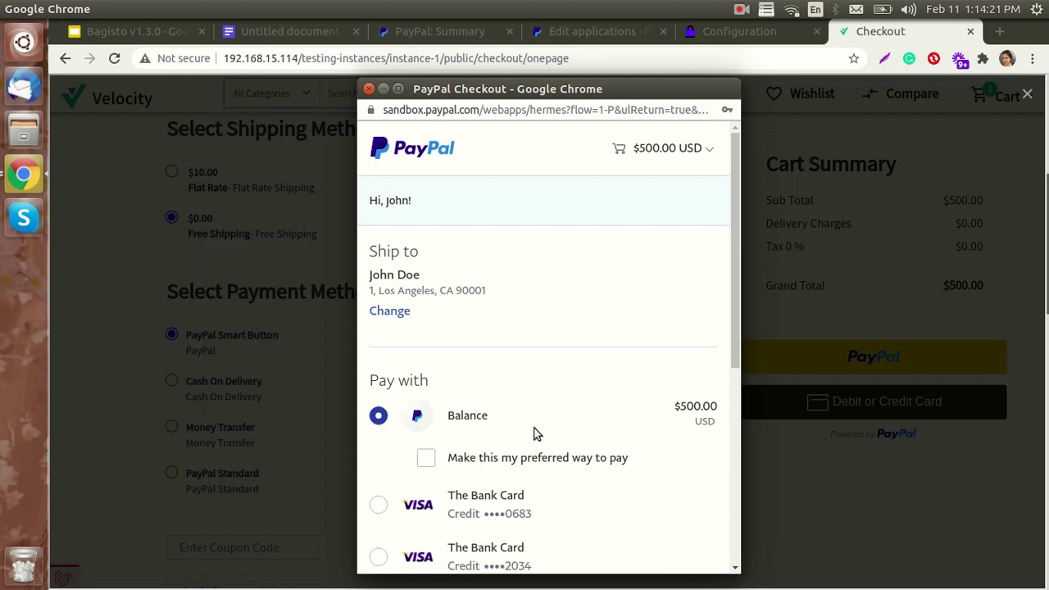
# - Pay the $500.00 with the saved Visa card to reach the order #5 thank-you page
pyautogui.scroll(-4, 534, 432)
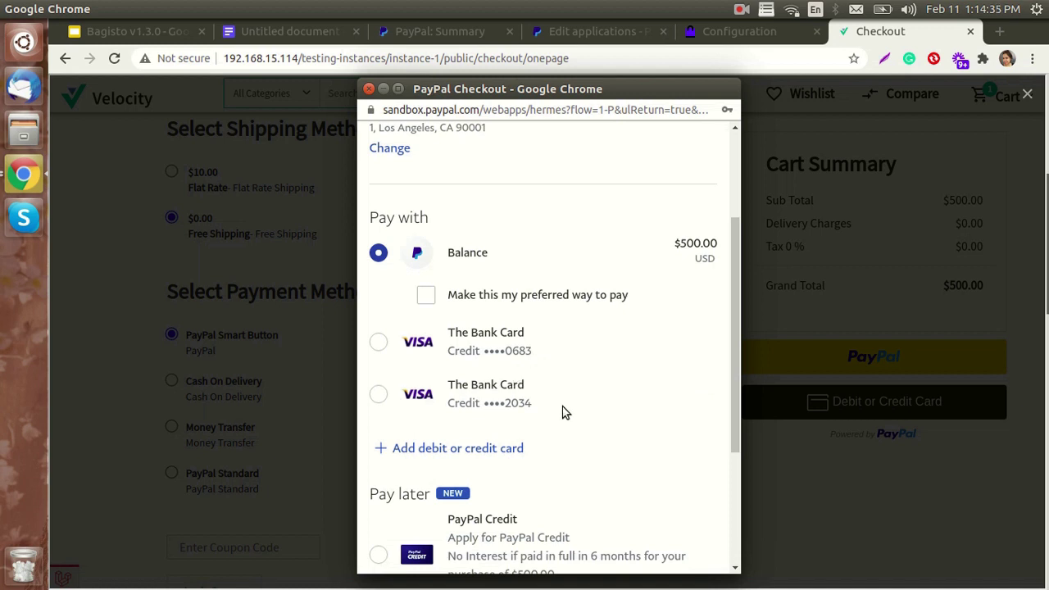
pyautogui.click(489, 448)
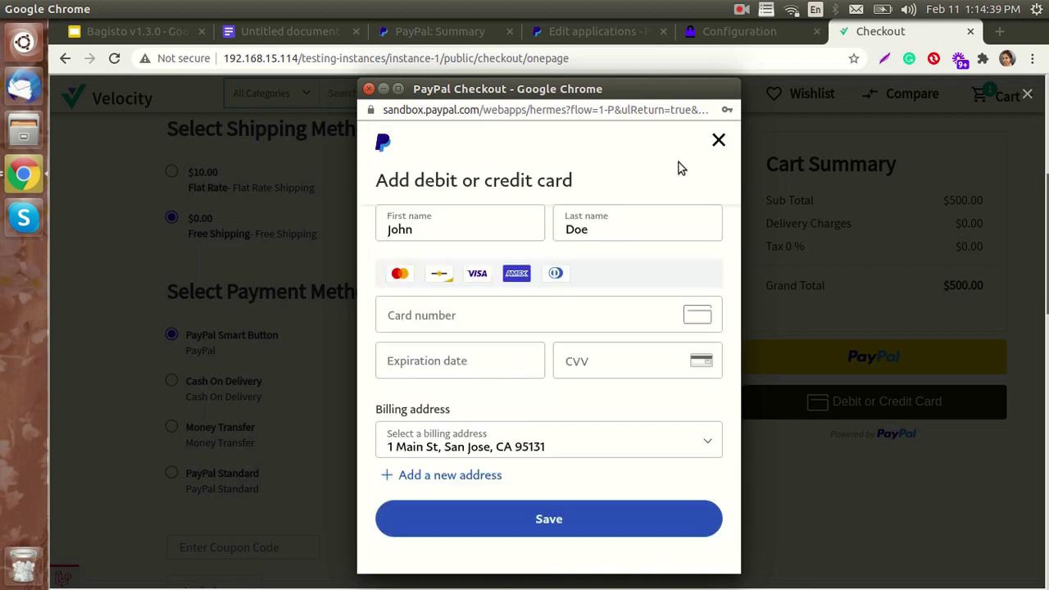
pyautogui.click(717, 141)
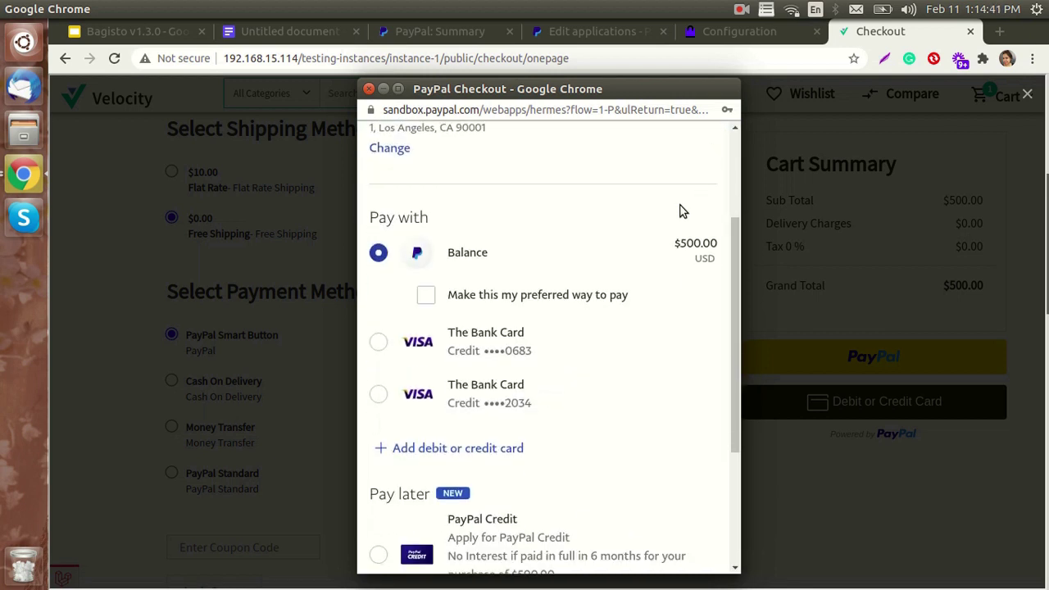
pyautogui.click(382, 343)
pyautogui.scroll(-5, 492, 410)
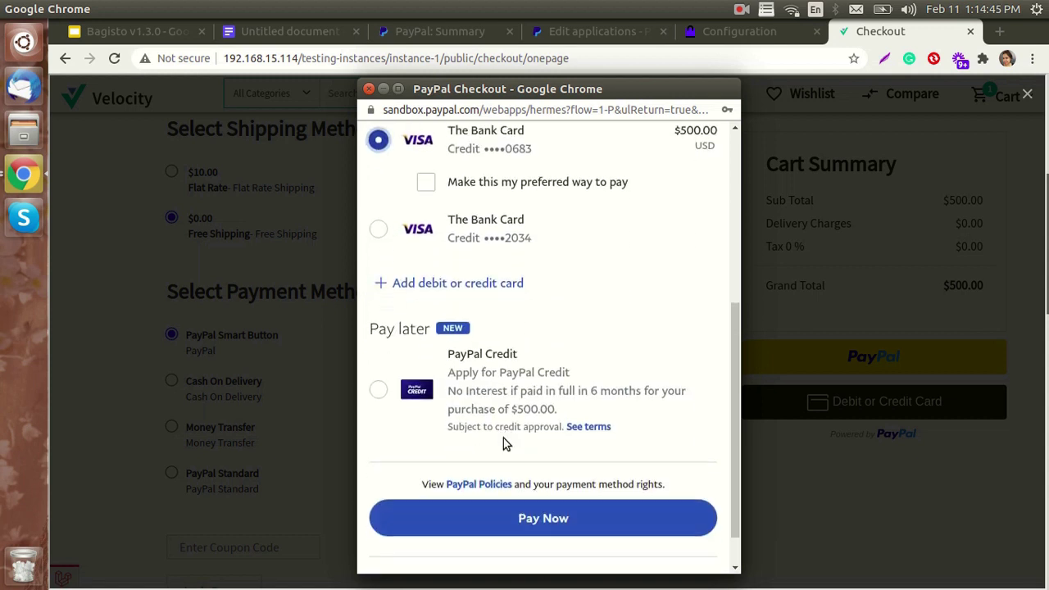
pyautogui.click(533, 473)
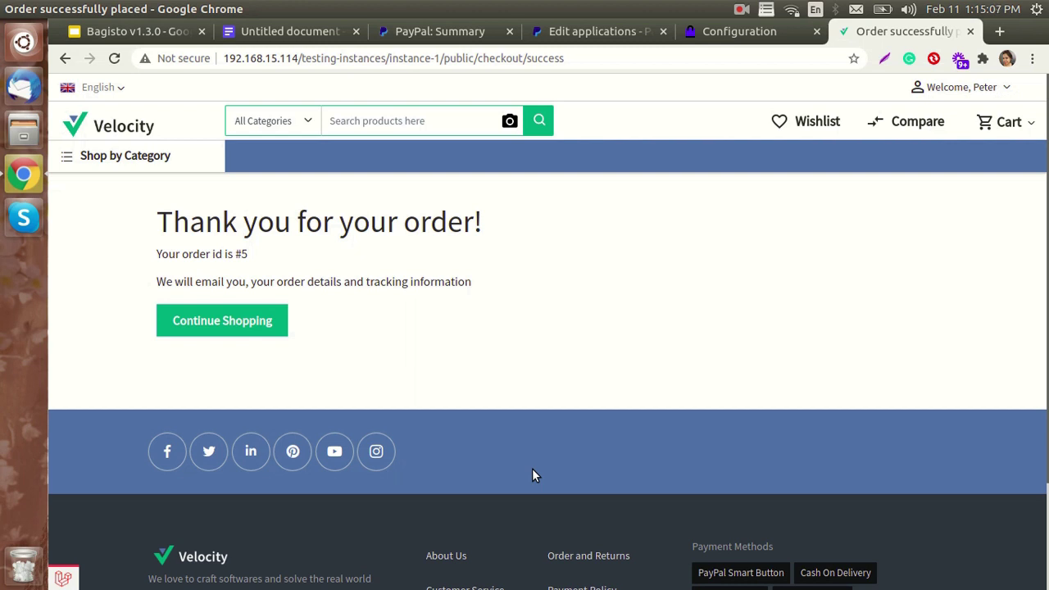
# - Reload the PayPal sandbox summary to show the $500.00 payment and $4,691.60 balance
pyautogui.click(423, 34)
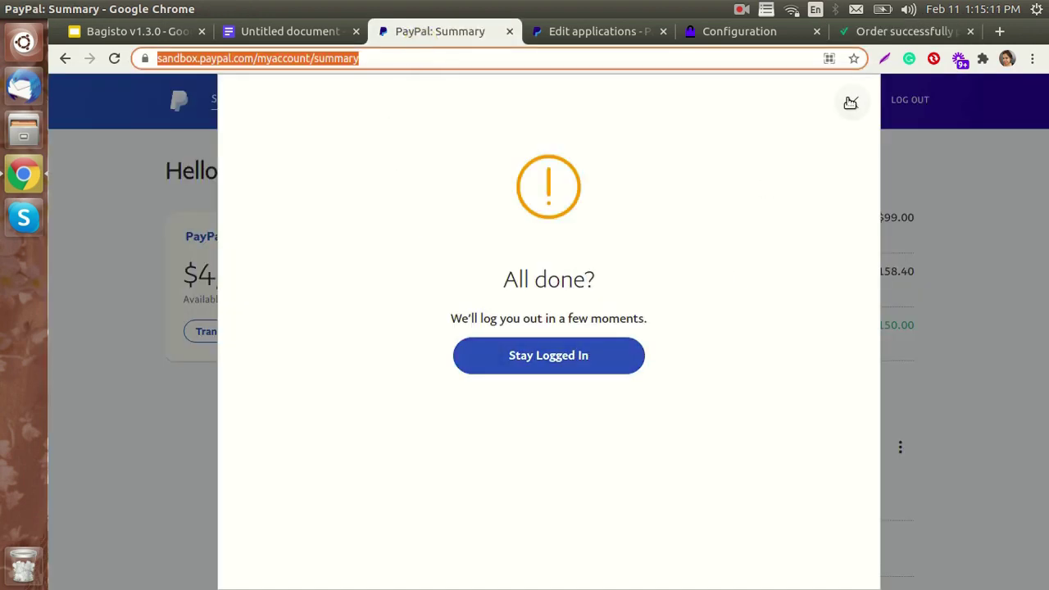
pyautogui.click(849, 102)
pyautogui.click(114, 59)
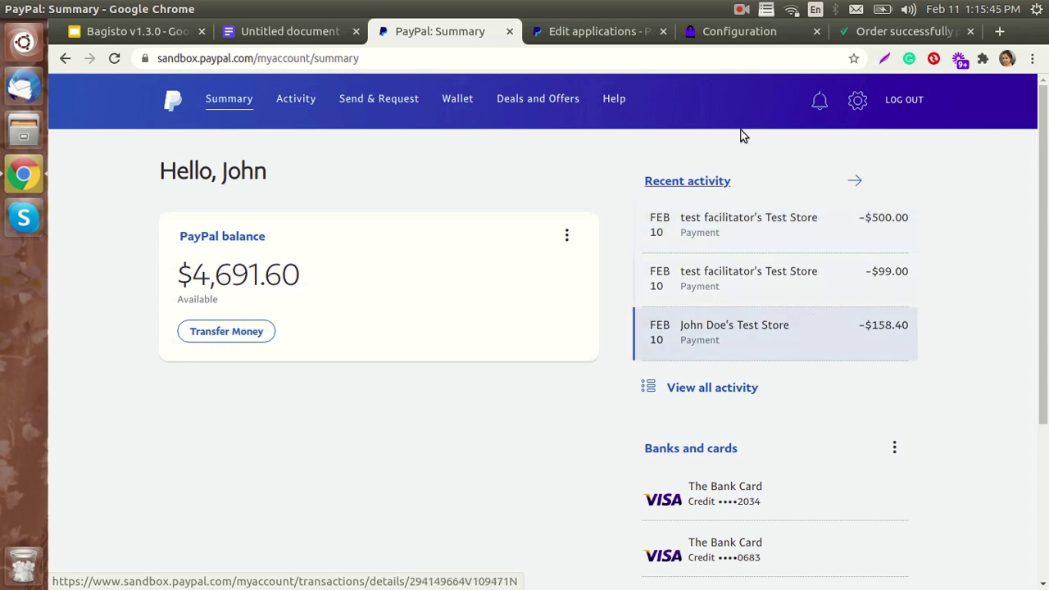
pyautogui.click(697, 32)
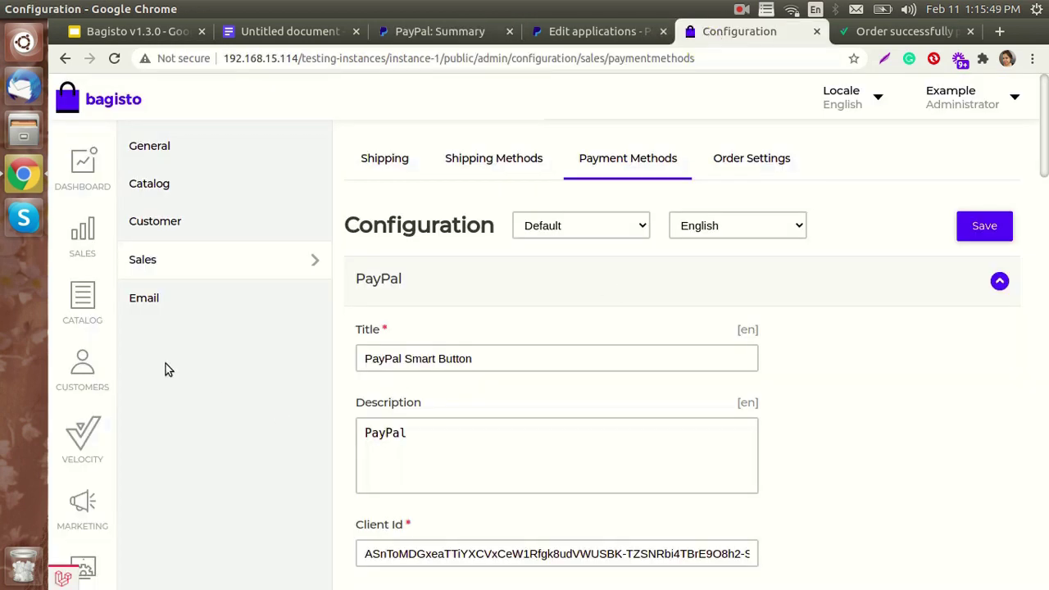
# - Open order #5 from the Sales orders list and begin a refund for it
pyautogui.click(80, 236)
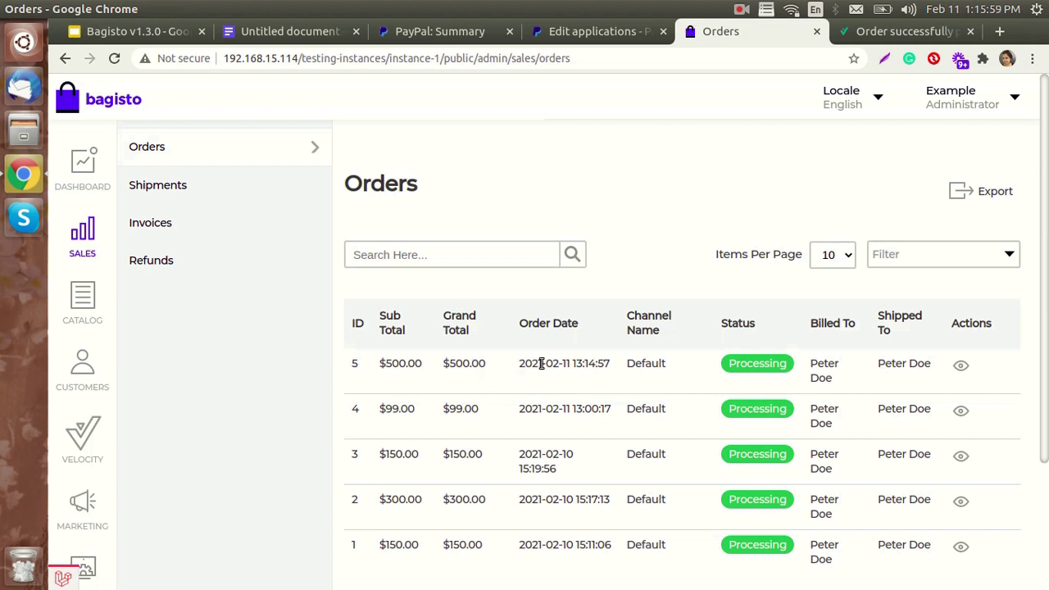
pyautogui.click(961, 366)
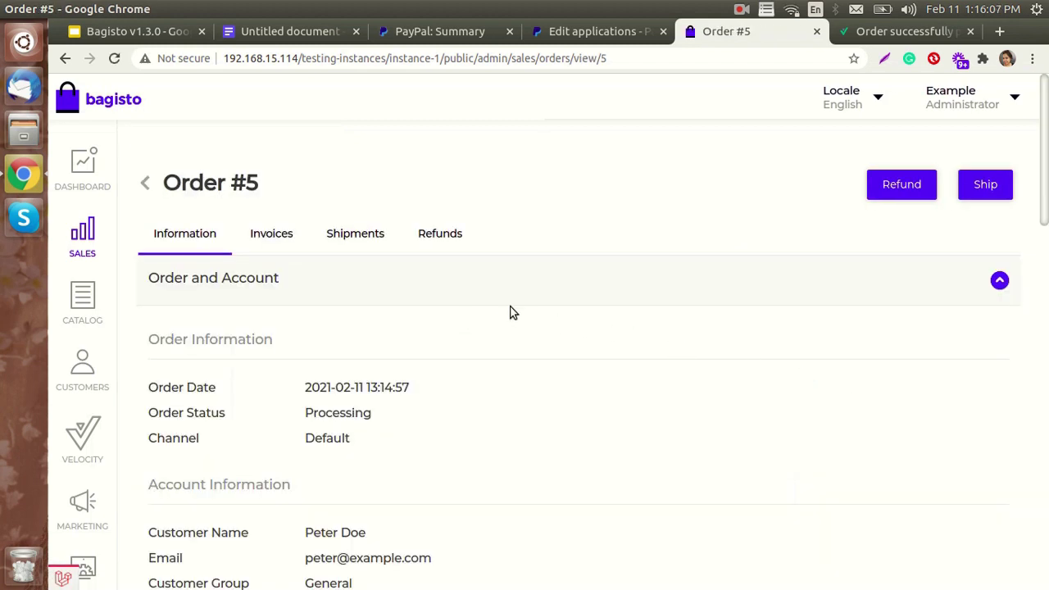
pyautogui.click(913, 189)
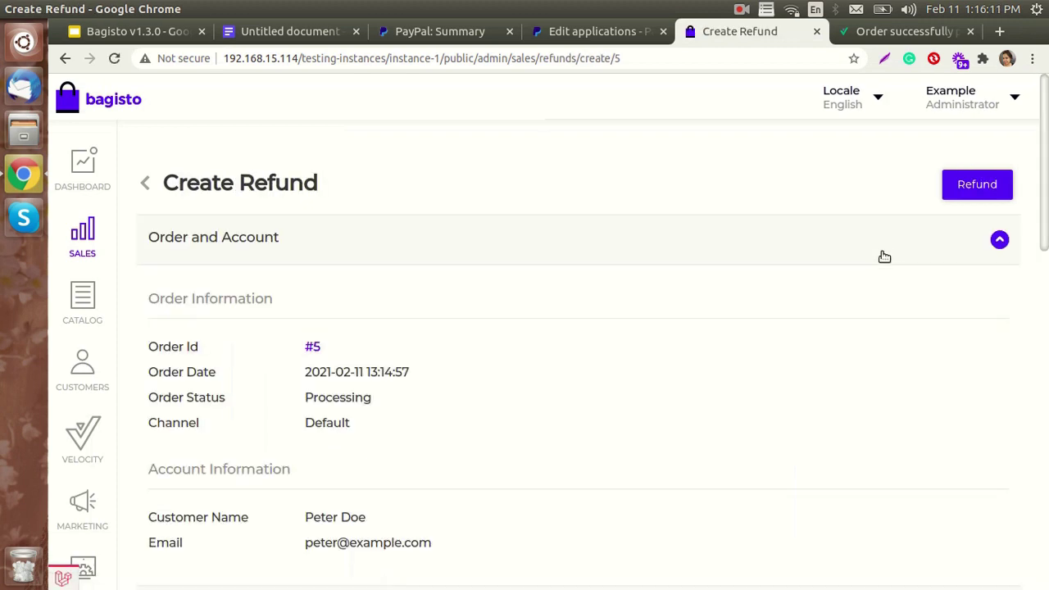
# - Refund 1 Women Dress on order #5 so the order becomes Closed
pyautogui.scroll(-10, 742, 271)
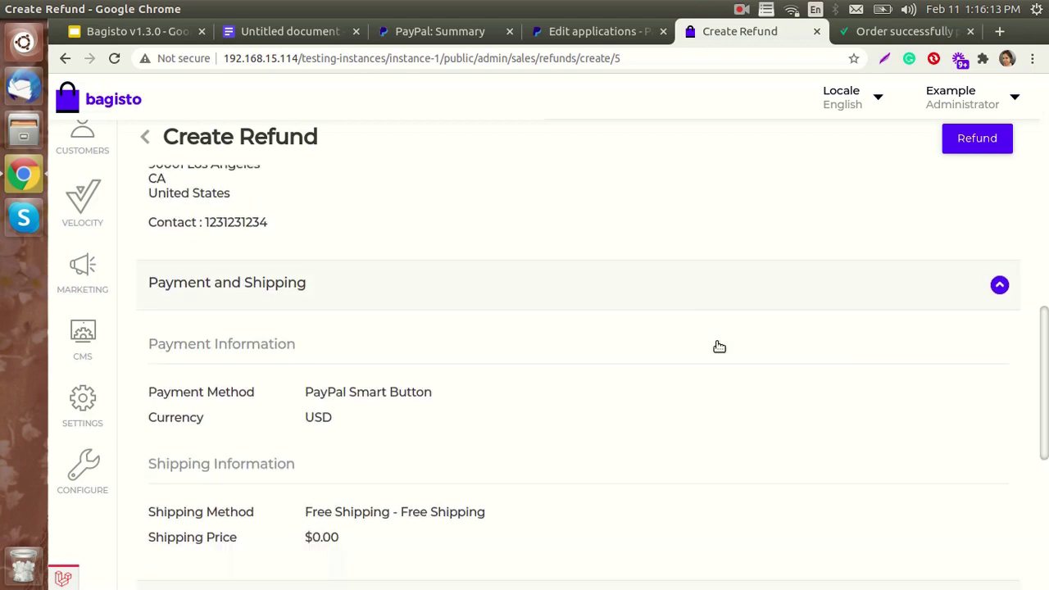
pyautogui.scroll(-5, 718, 346)
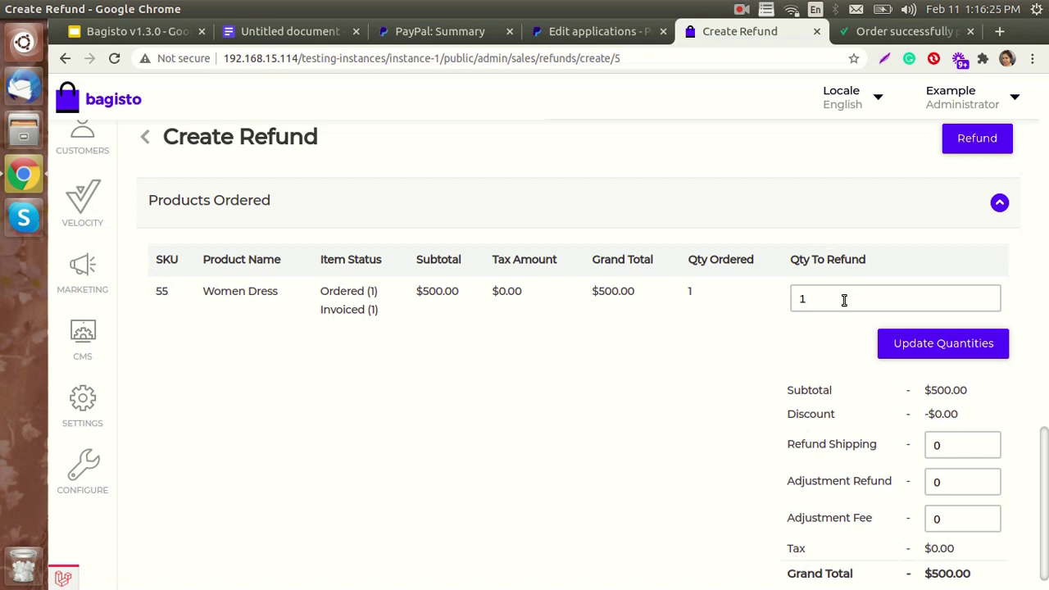
pyautogui.click(844, 300)
pyautogui.press('BackSpace')
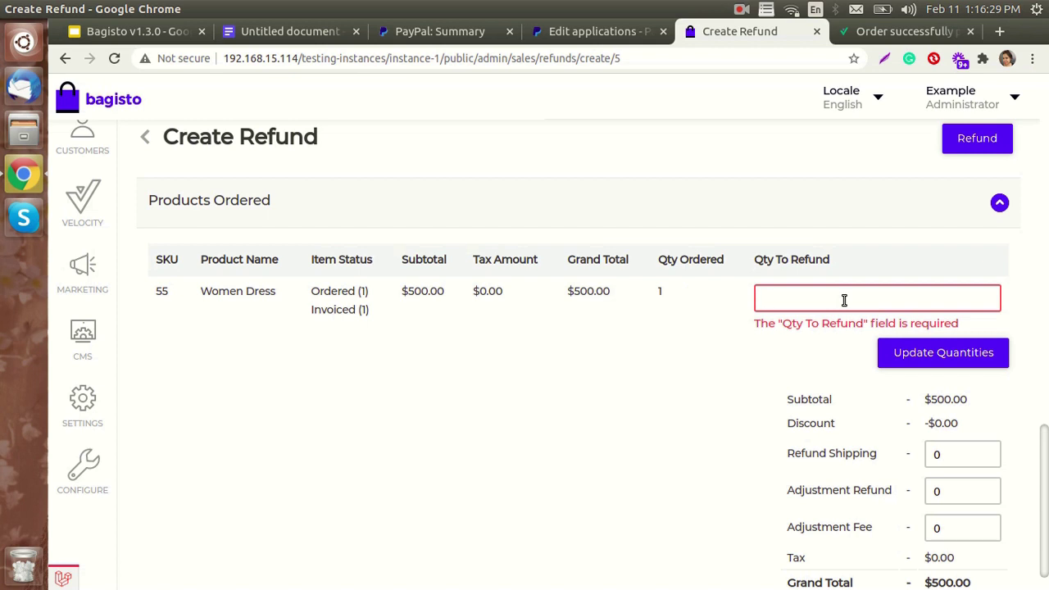
pyautogui.write('2')
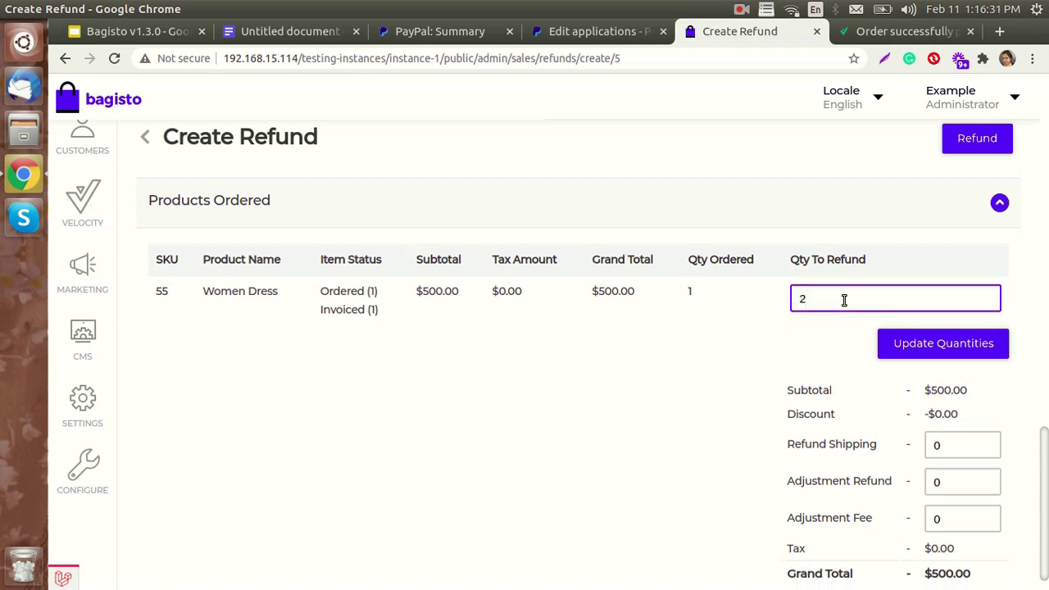
pyautogui.press('BackSpace')
pyautogui.write('1')
pyautogui.scroll(-1, 938, 455)
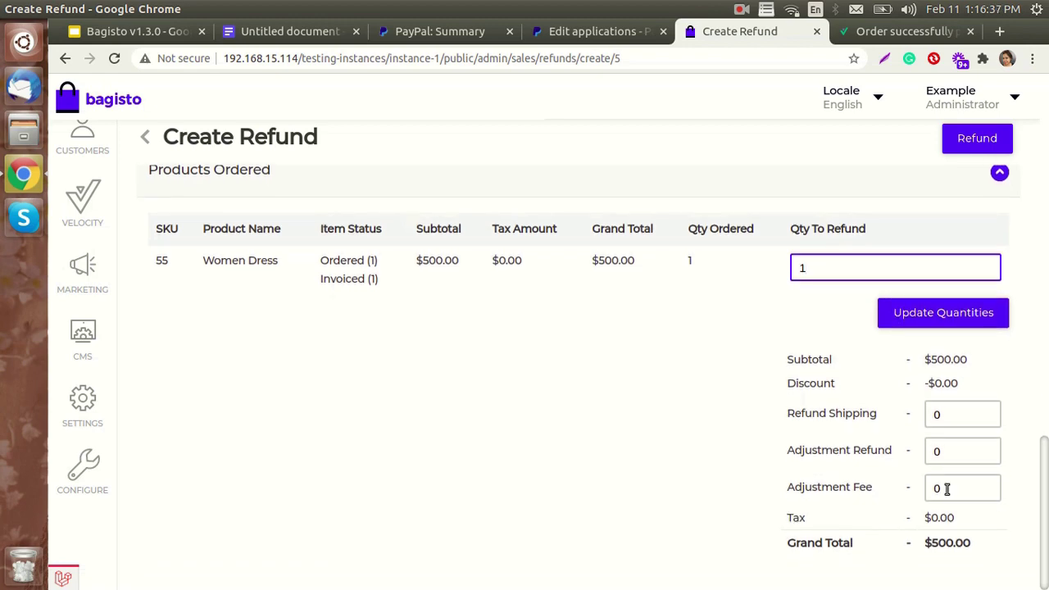
pyautogui.scroll(5, 946, 489)
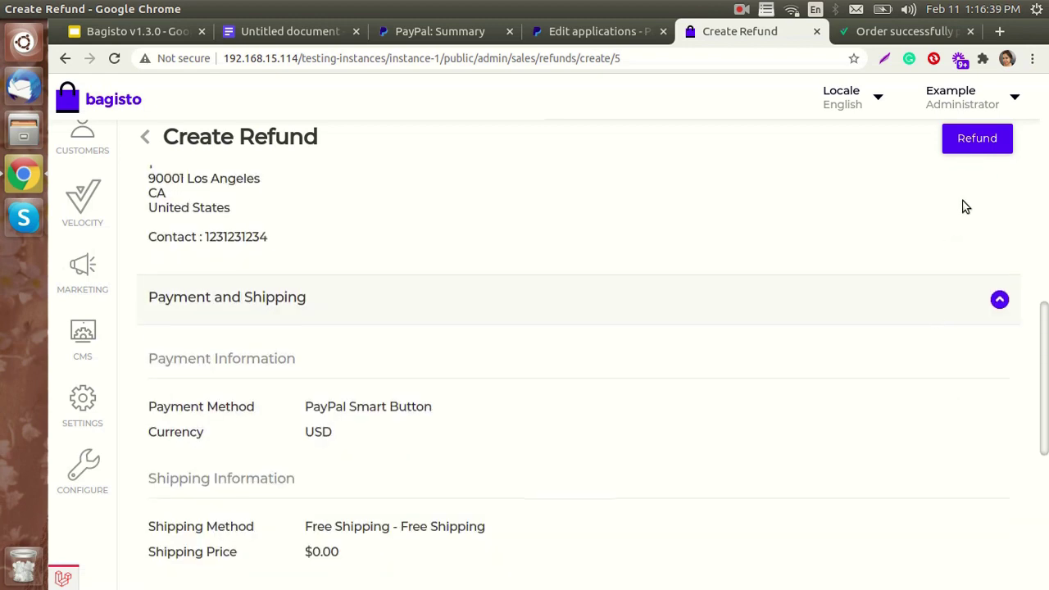
pyautogui.scroll(2, 967, 197)
pyautogui.click(978, 141)
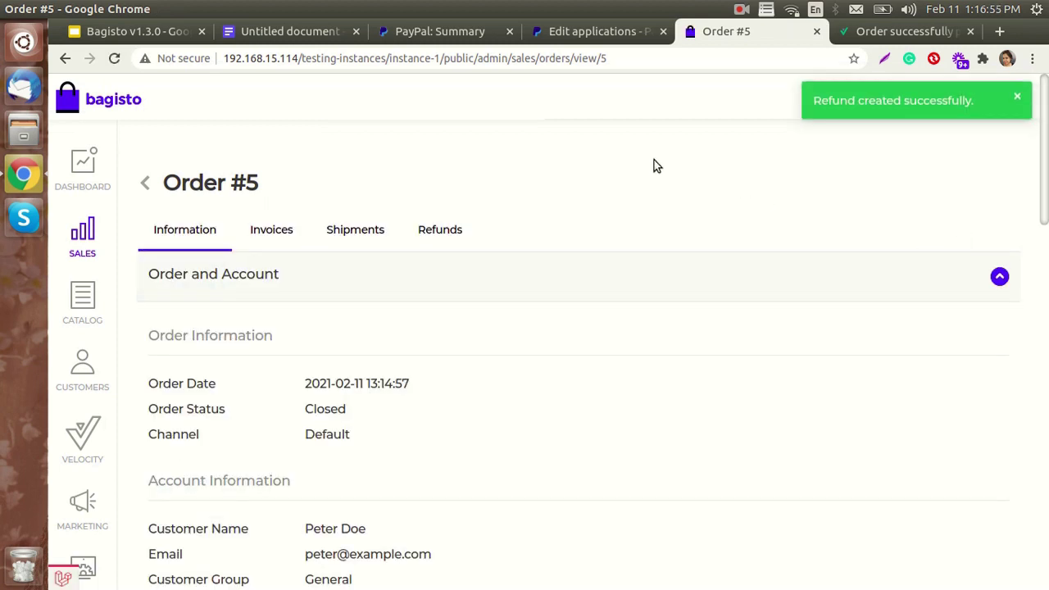
pyautogui.click(414, 31)
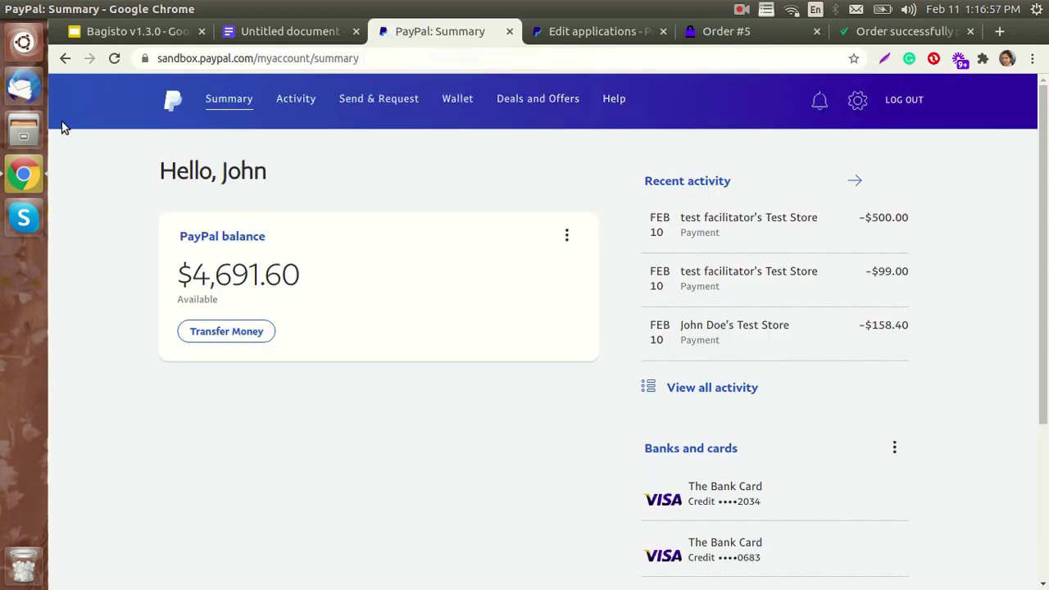
# - Reload the PayPal summary to confirm the +$500.00 refund from the test store
pyautogui.click(115, 59)
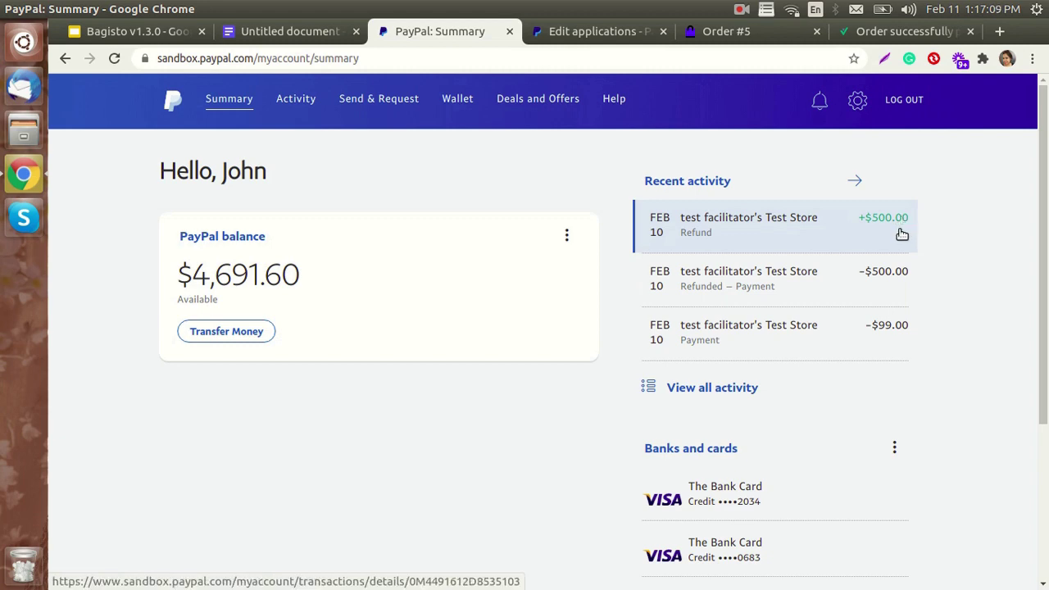
pyautogui.click(609, 31)
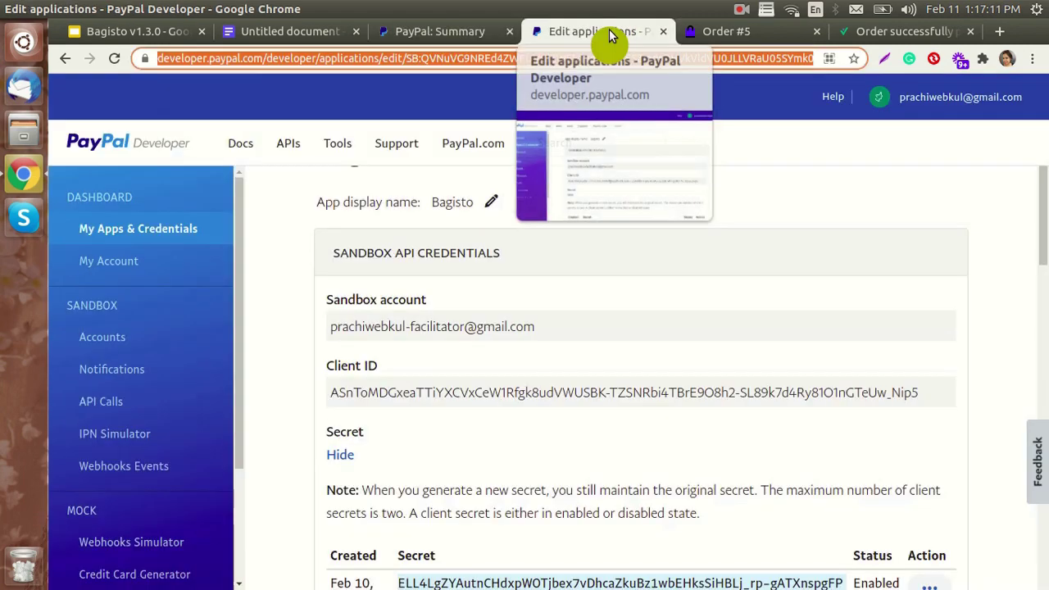
pyautogui.click(701, 33)
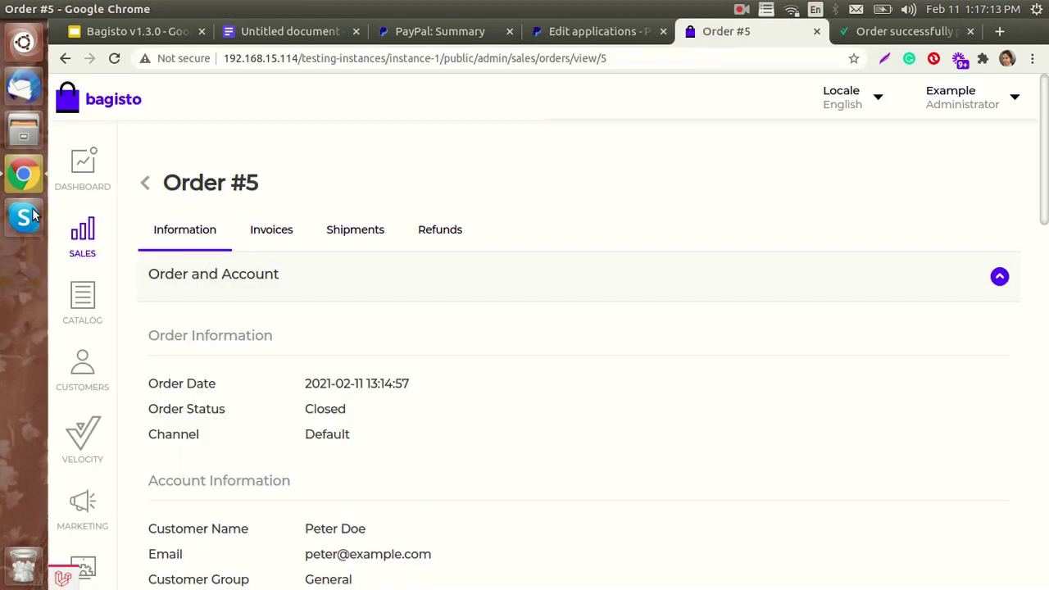
pyautogui.click(78, 167)
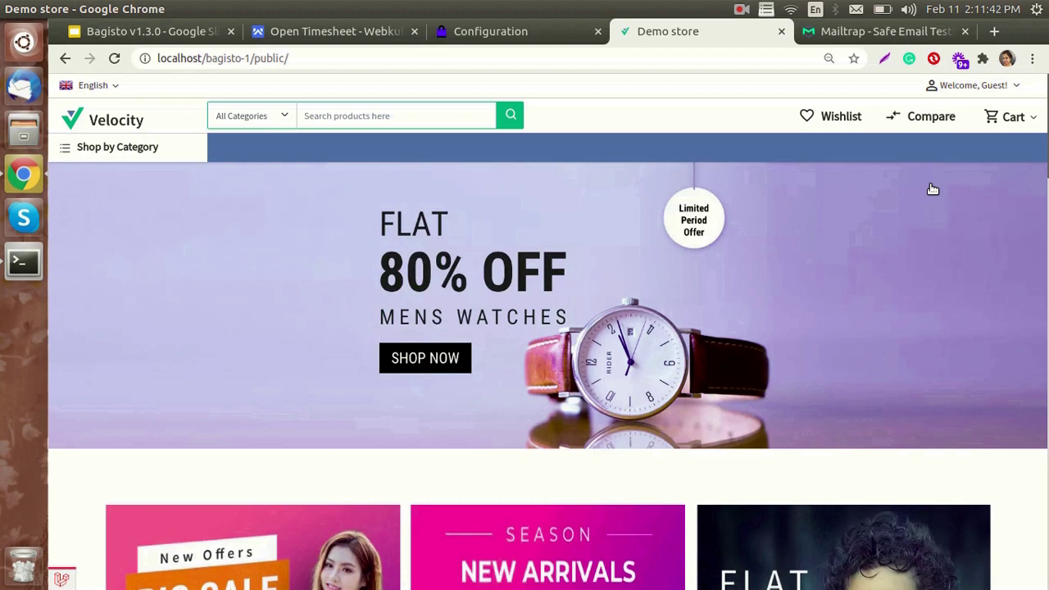
# - Save customer settings with Allow Newsletter Subscription on, then view the storefront footer
pyautogui.click(492, 38)
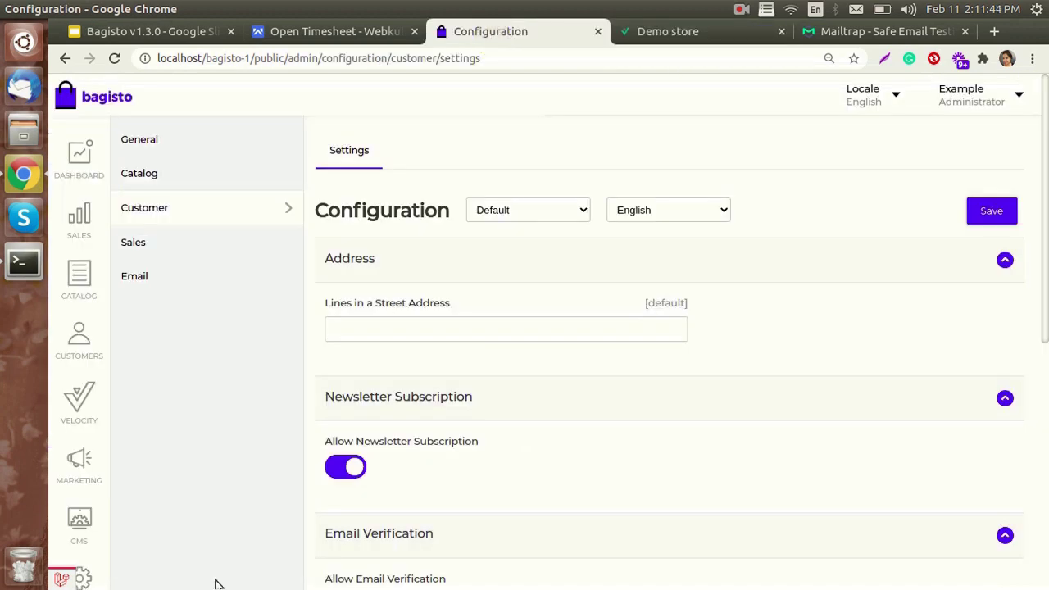
pyautogui.scroll(-3, 123, 565)
pyautogui.scroll(3, 150, 512)
pyautogui.scroll(-1, 508, 408)
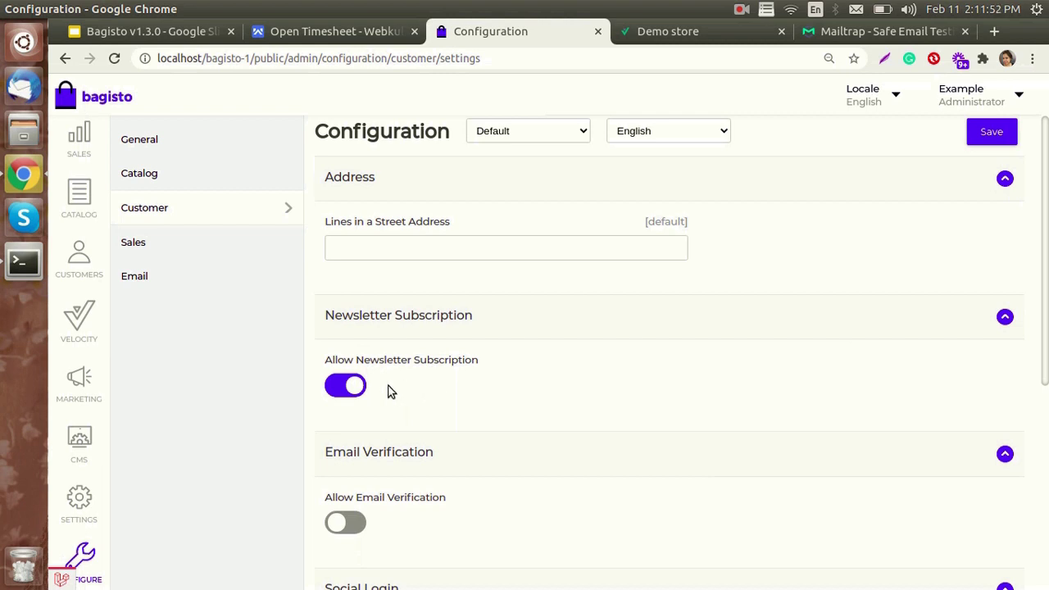
pyautogui.click(339, 391)
pyautogui.click(337, 392)
pyautogui.click(987, 131)
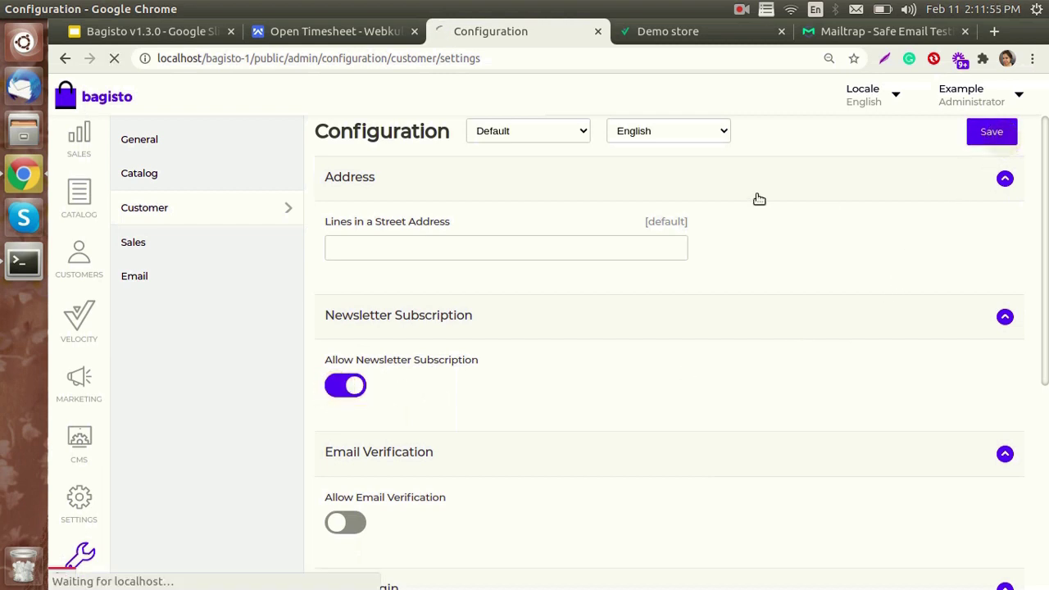
pyautogui.click(680, 31)
pyautogui.moveTo(1042, 119); pyautogui.dragTo(1043, 553)
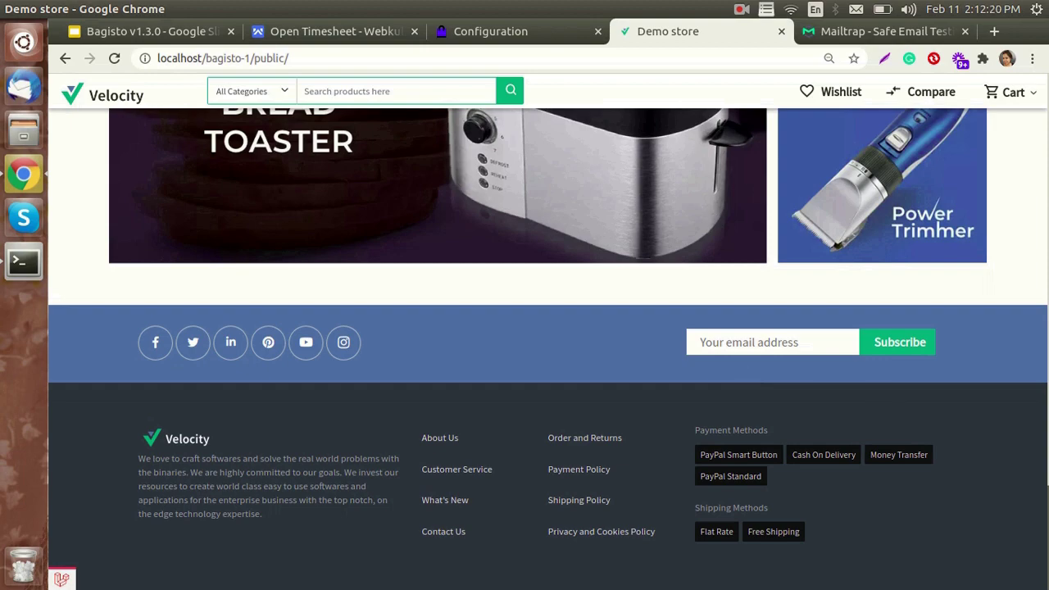
# - Scroll back up to the top of the Velocity storefront home page
pyautogui.scroll(3, 748, 375)
pyautogui.scroll(20, 525, 348)
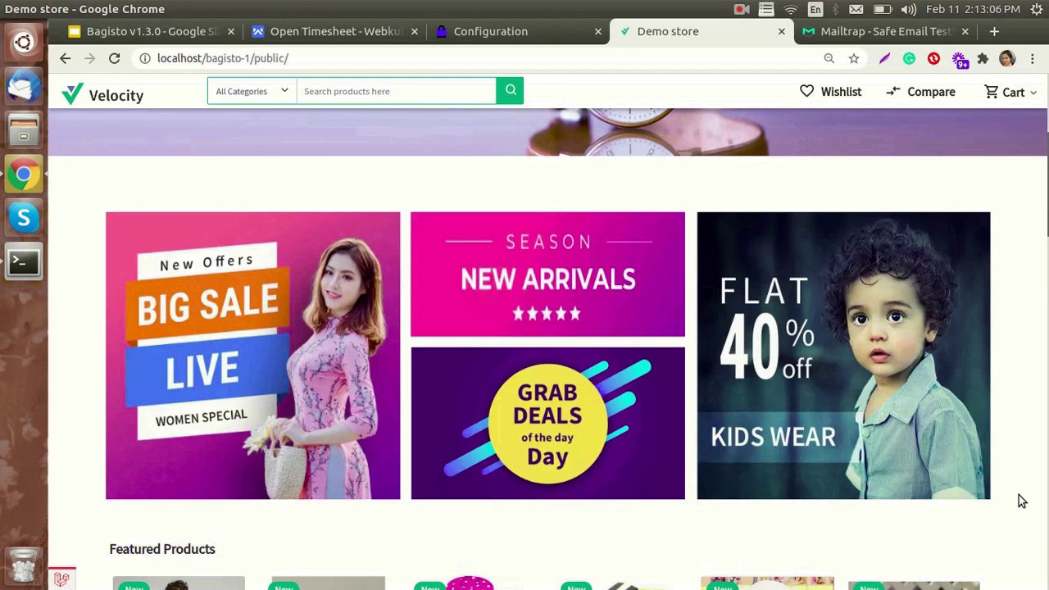
pyautogui.scroll(4, 1012, 295)
# - Open the sign-up form and enter the customer's first name, last name and e-mail
pyautogui.click(962, 87)
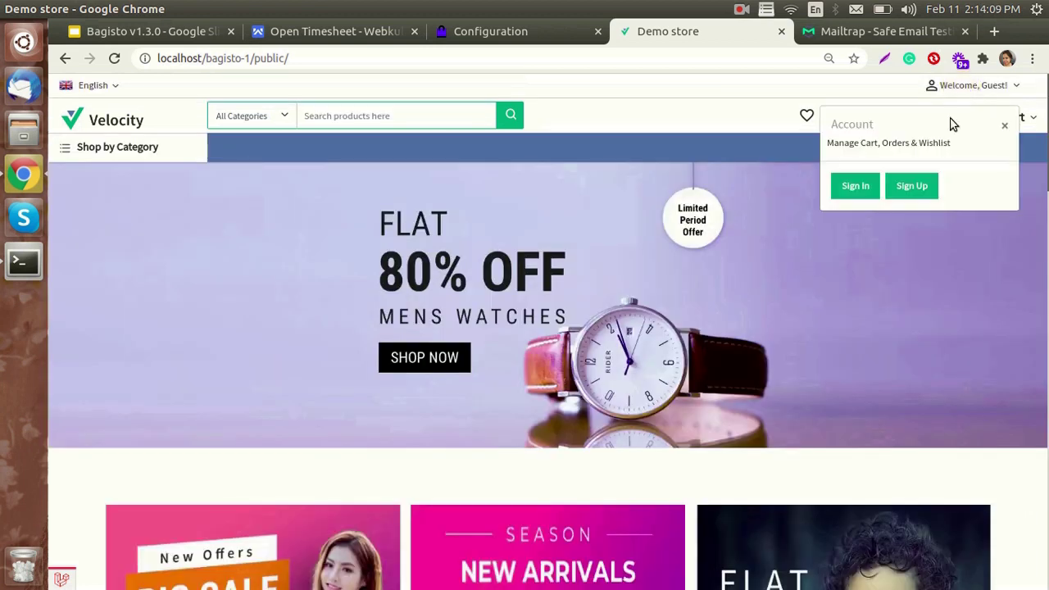
pyautogui.click(914, 185)
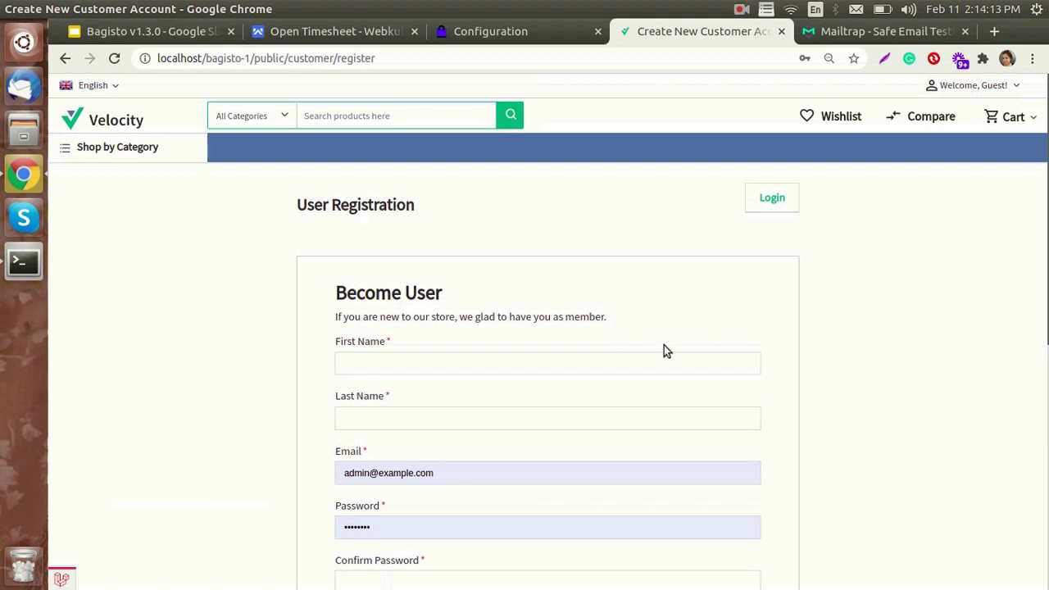
pyautogui.click(626, 361)
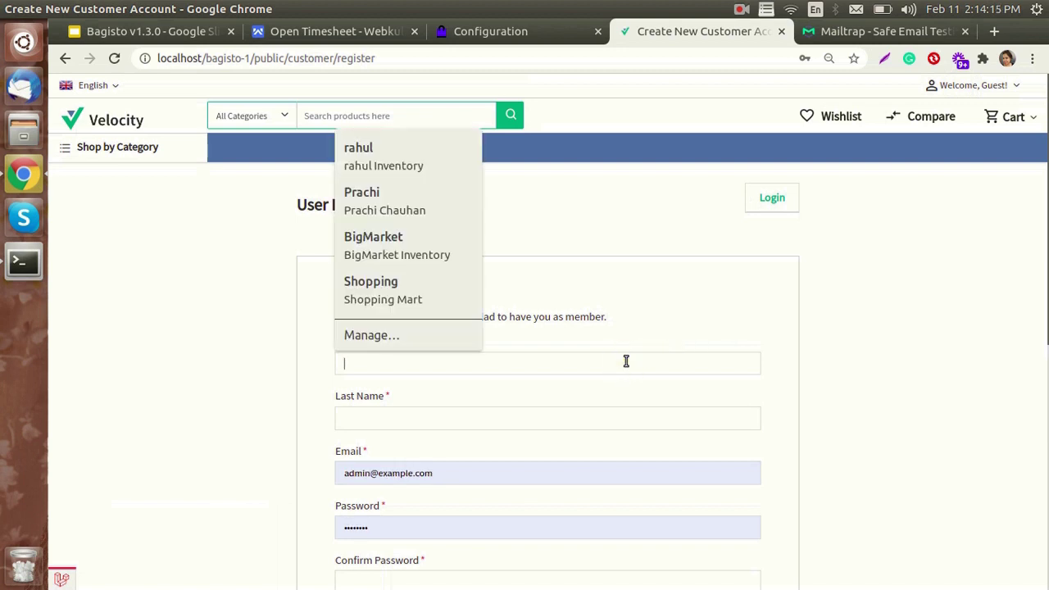
pyautogui.write('anna')
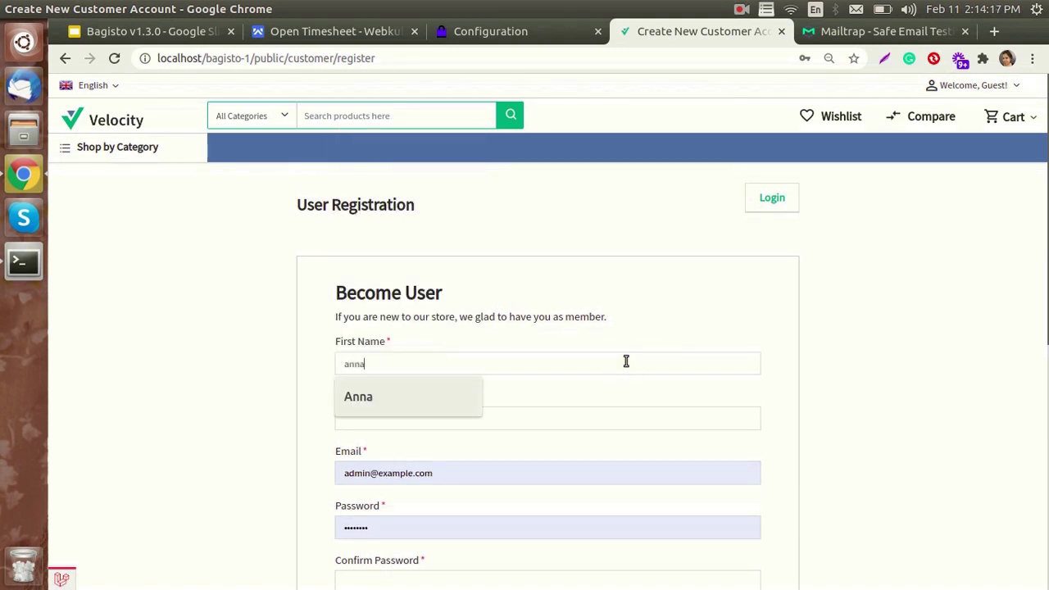
pyautogui.click(611, 420)
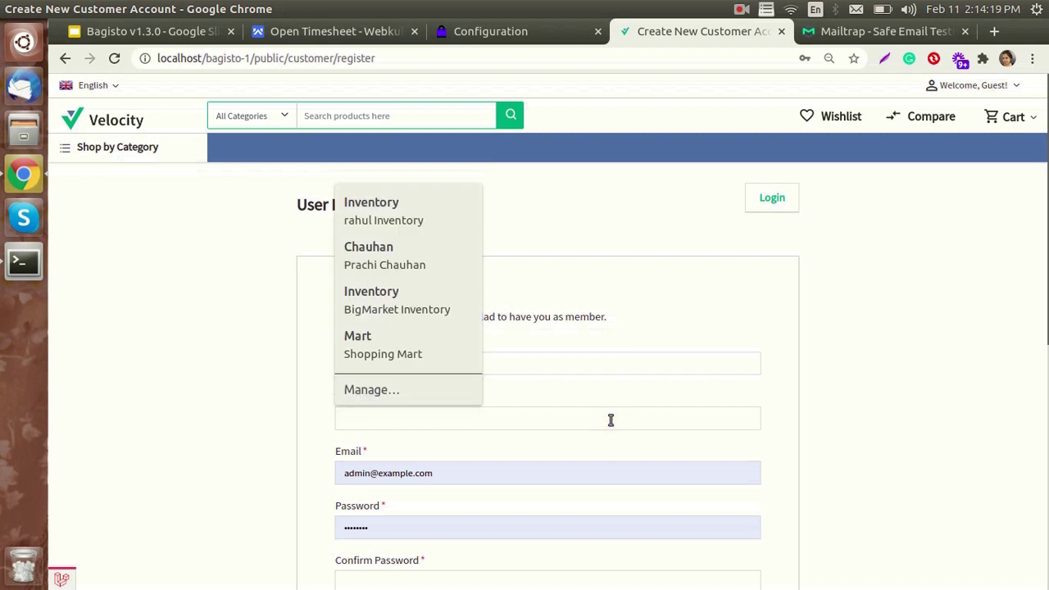
pyautogui.write('doe')
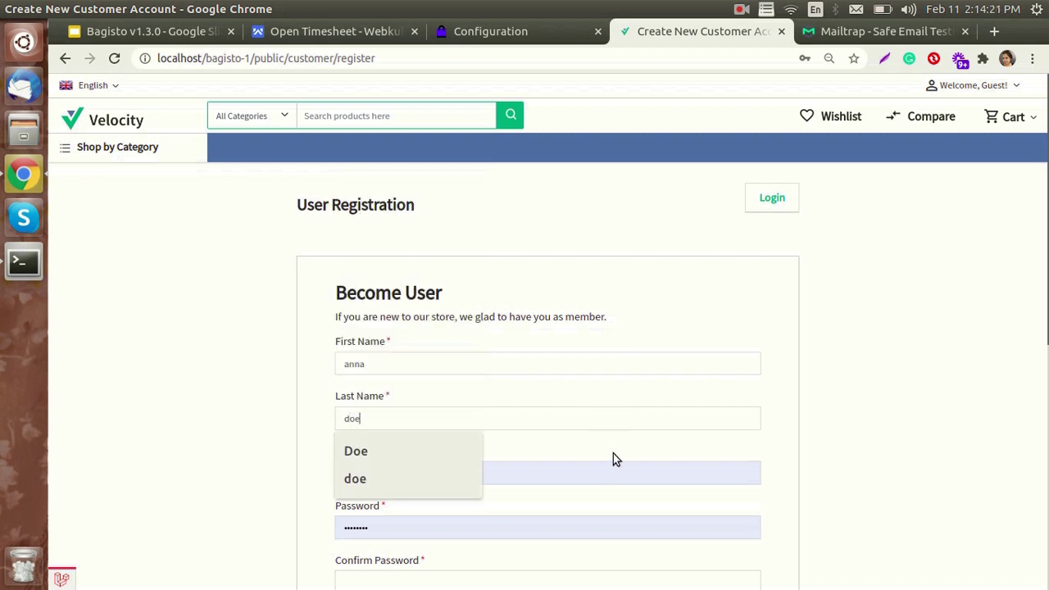
pyautogui.click(592, 468)
pyautogui.moveTo(593, 468); pyautogui.dragTo(320, 453)
pyautogui.press('BackSpace')
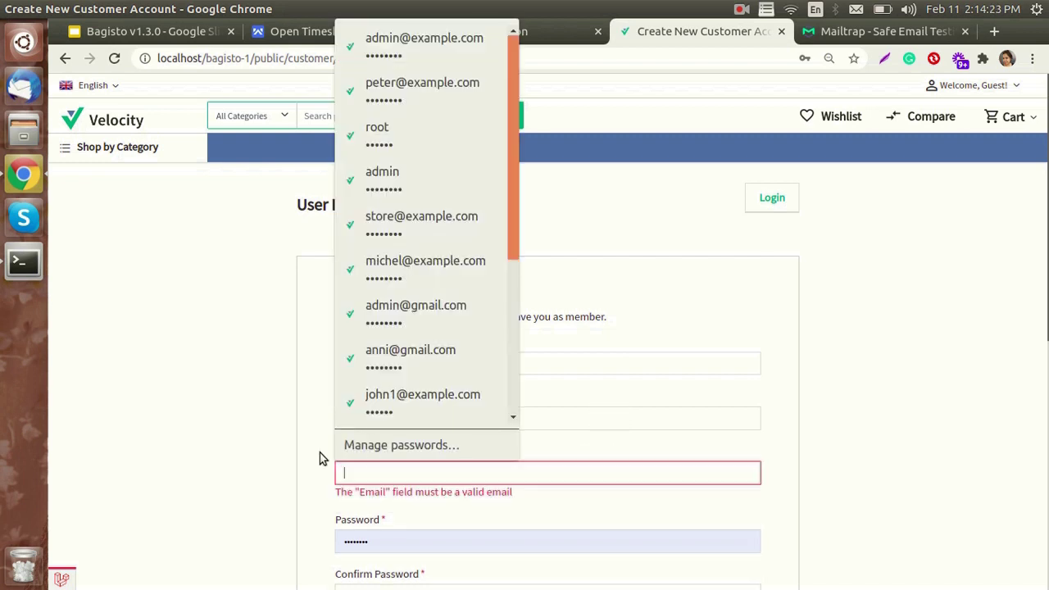
pyautogui.write('anna@example.com')
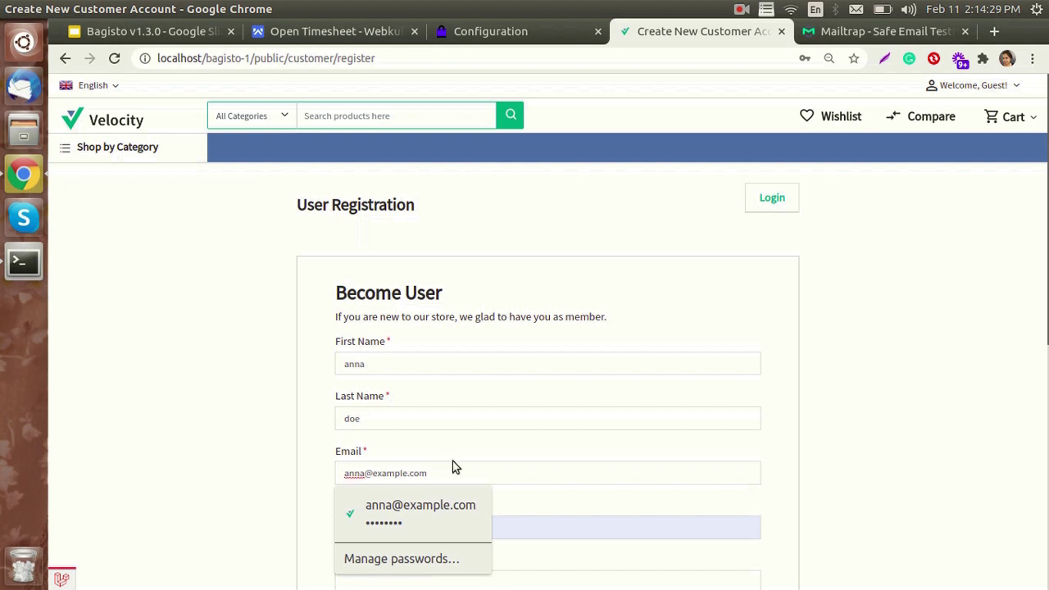
# - Enter the account password, tick Subscribe to newsletter and submit the registration
pyautogui.press('Return')
pyautogui.scroll(-3, 421, 415)
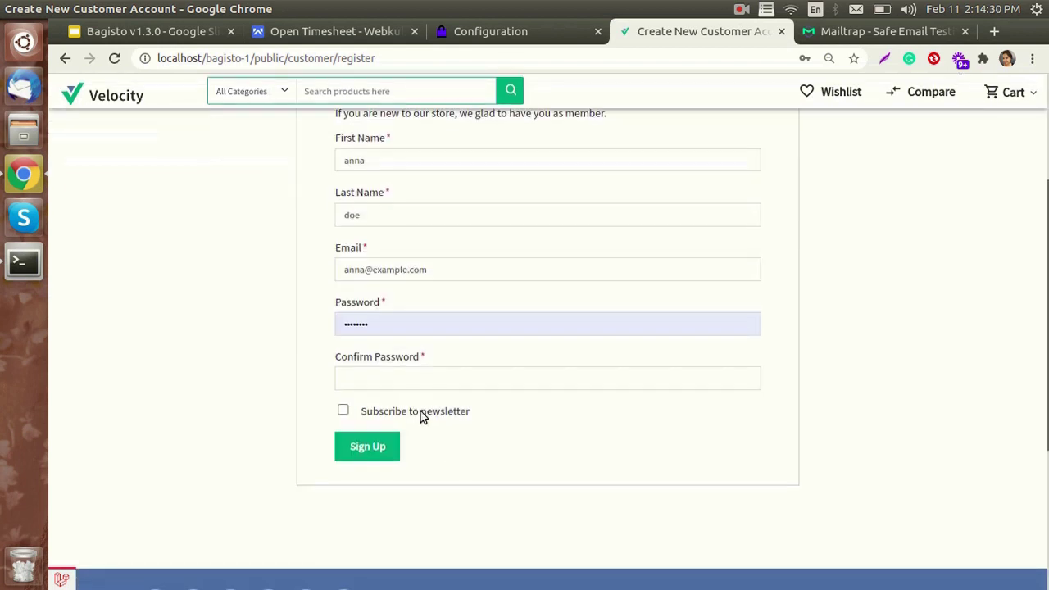
pyautogui.click(369, 325)
pyautogui.hotkey('ctrl', 'a')
pyautogui.write('123')
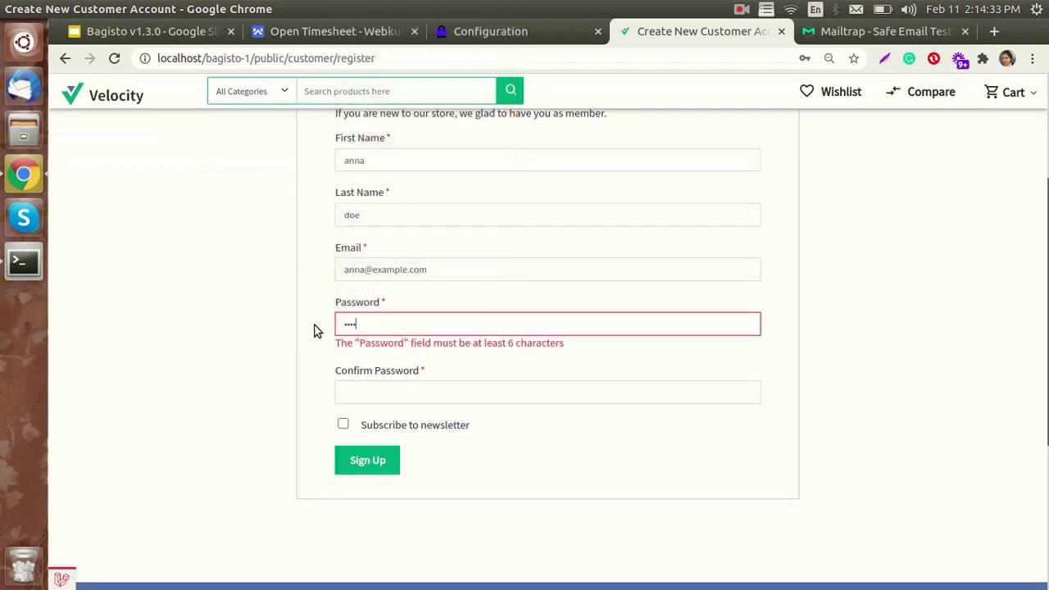
pyautogui.write('45678')
pyautogui.click(358, 374)
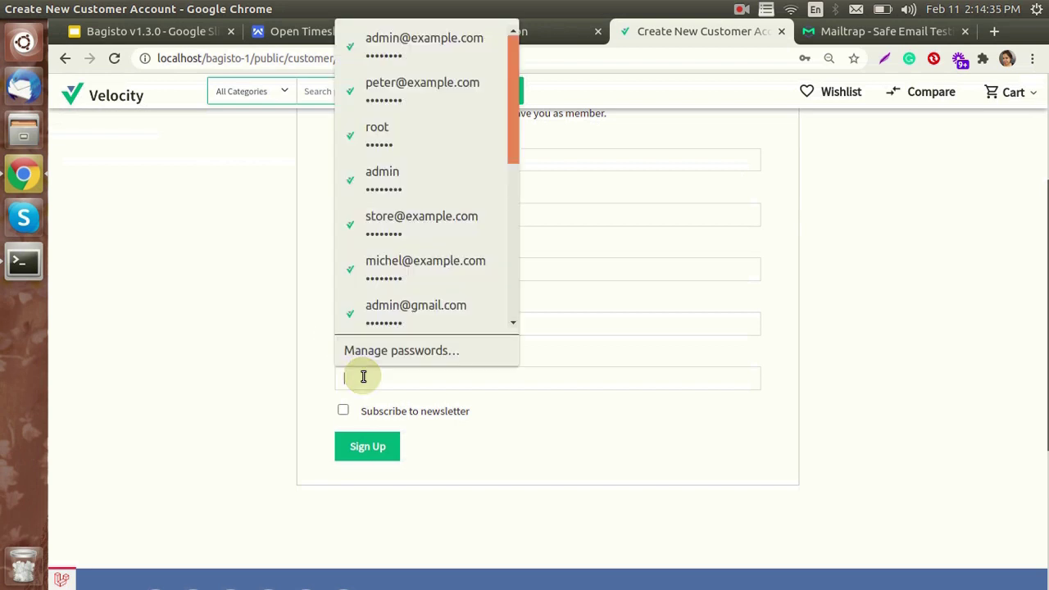
pyautogui.write('12345678')
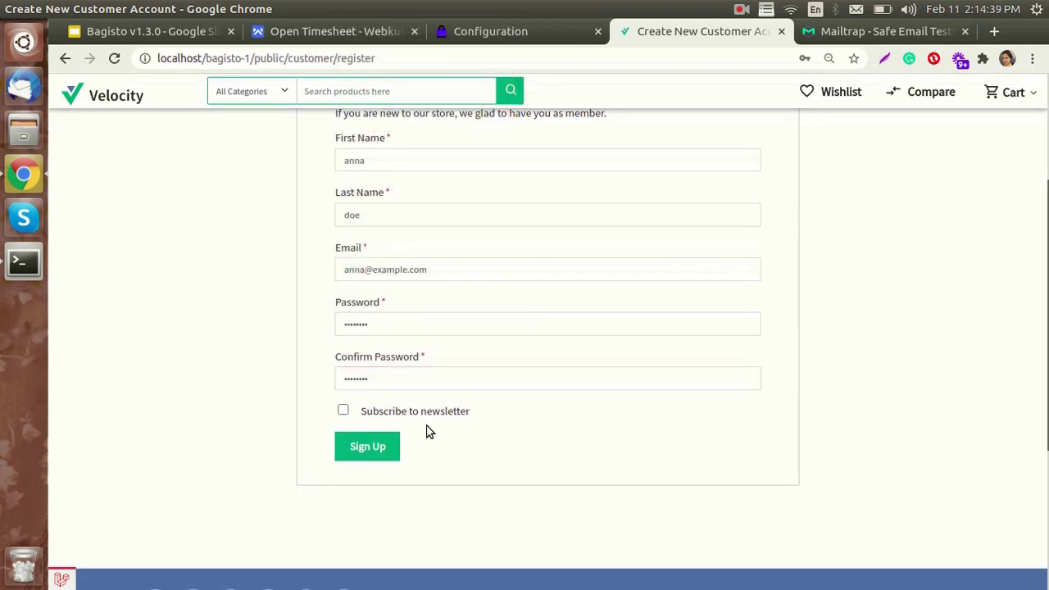
pyautogui.click(343, 411)
pyautogui.click(390, 450)
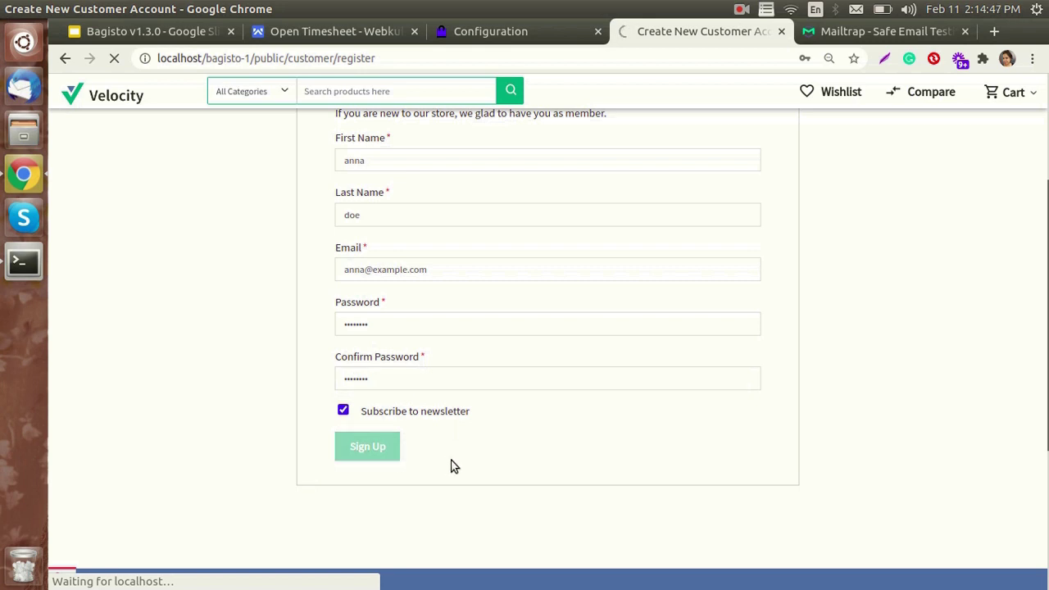
pyautogui.scroll(1, 452, 466)
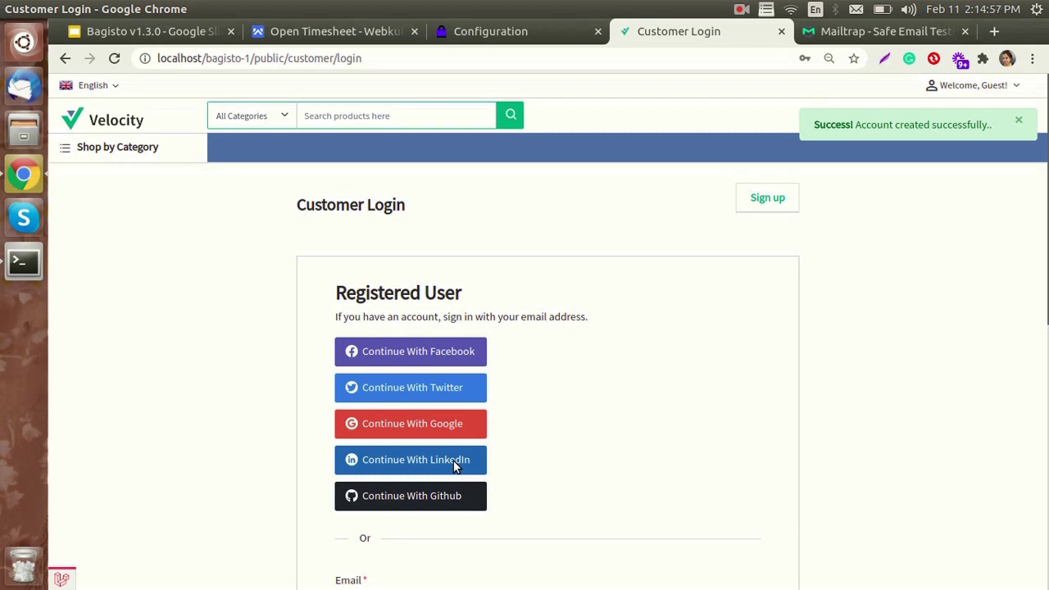
pyautogui.scroll(-3, 541, 370)
pyautogui.scroll(3, 545, 246)
# - Confirm the new customer's e-mail is listed under Email Marketing's Newsletter Subscriptions
pyautogui.click(518, 33)
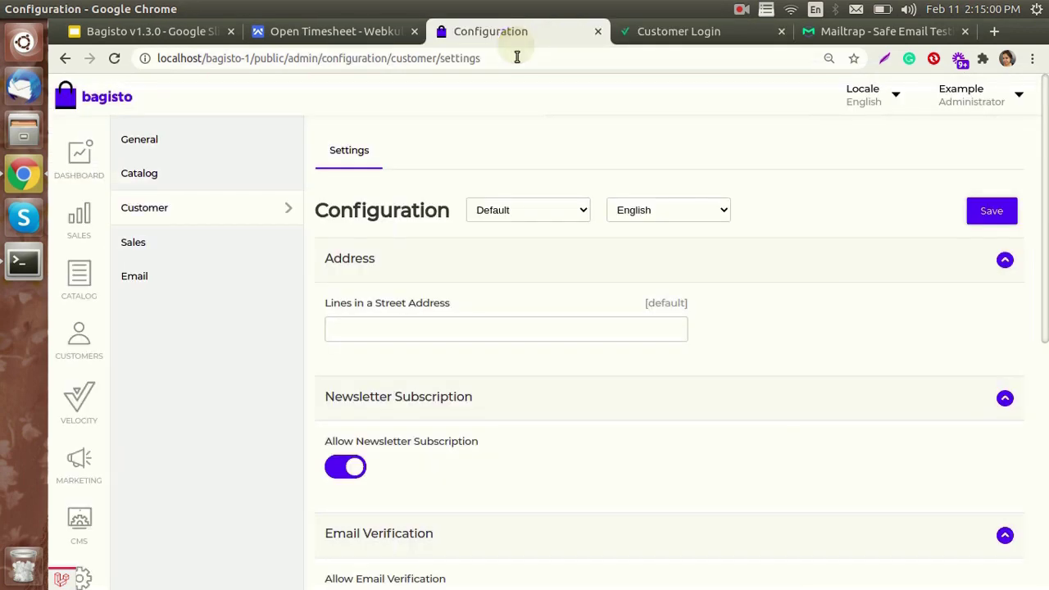
pyautogui.click(76, 453)
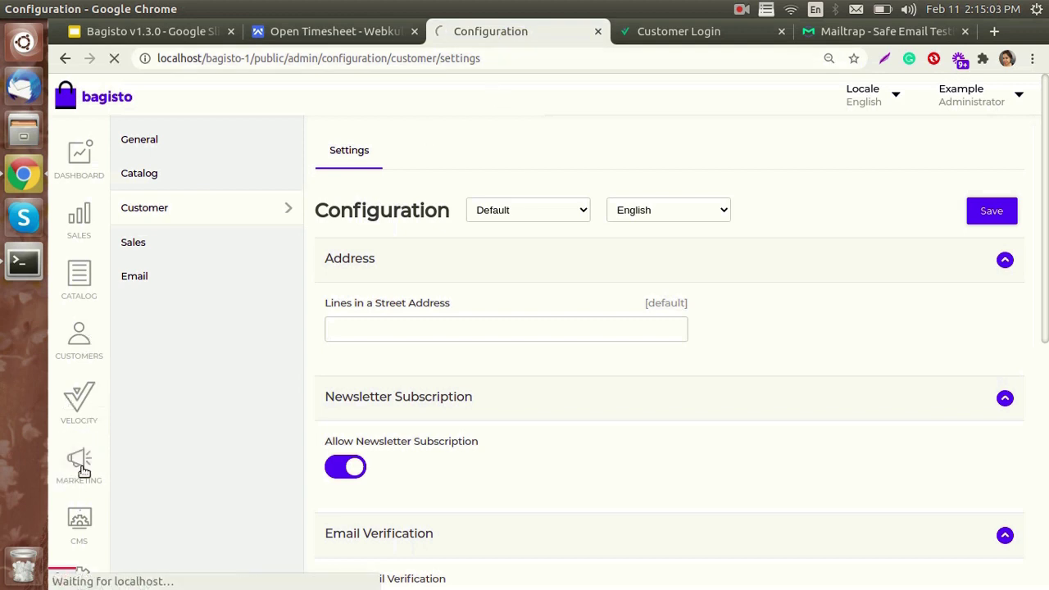
pyautogui.click(180, 176)
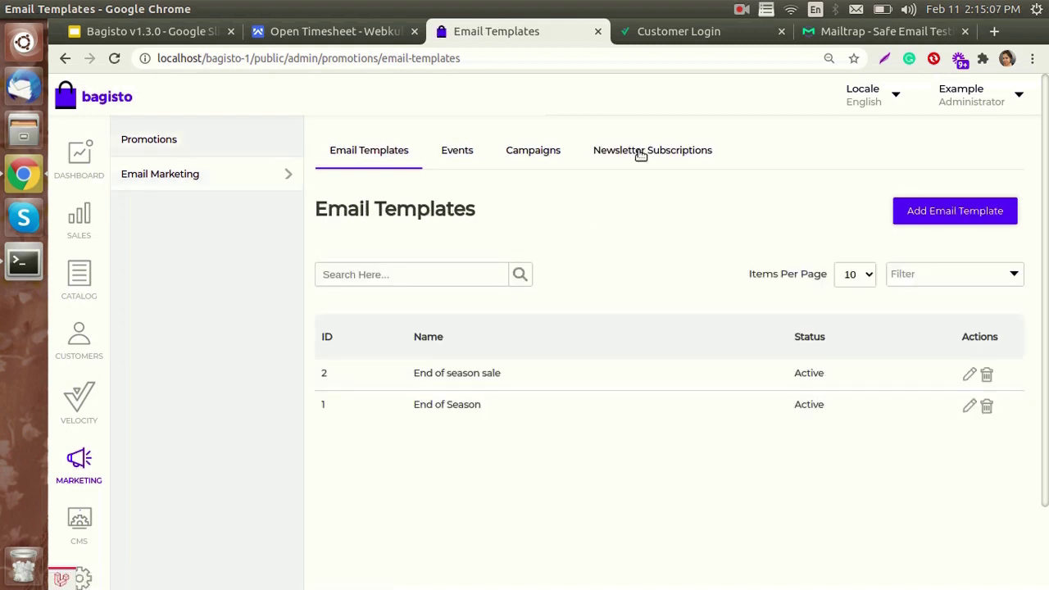
pyautogui.click(639, 154)
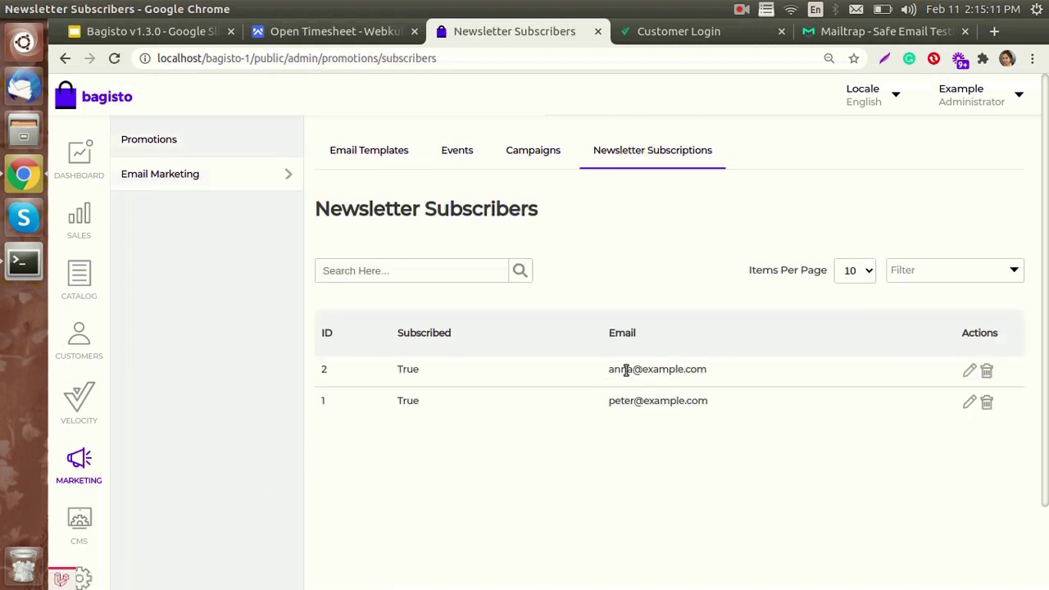
pyautogui.moveTo(741, 369); pyautogui.dragTo(620, 369)
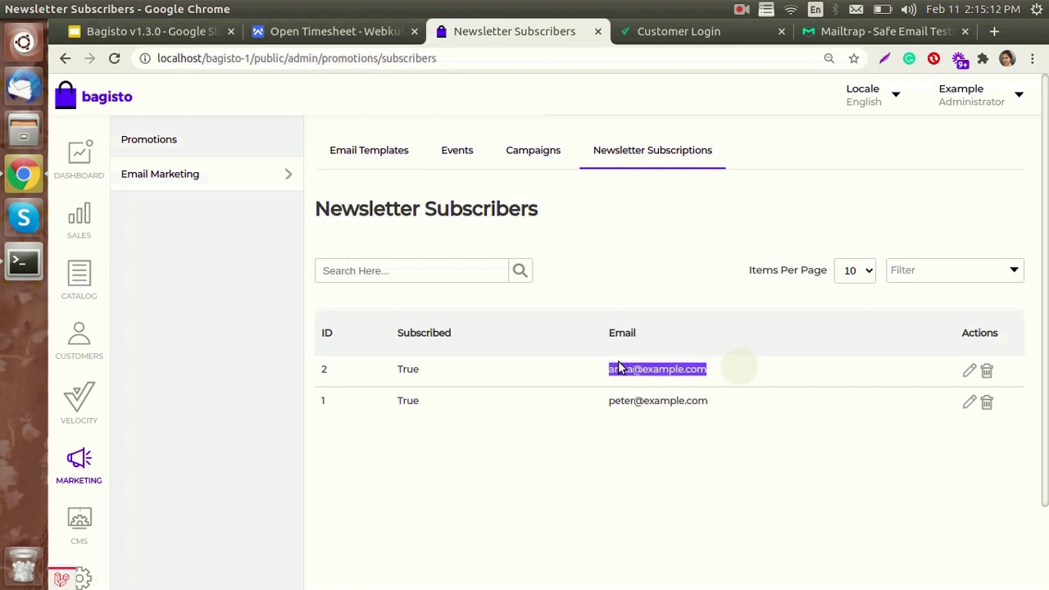
pyautogui.click(769, 455)
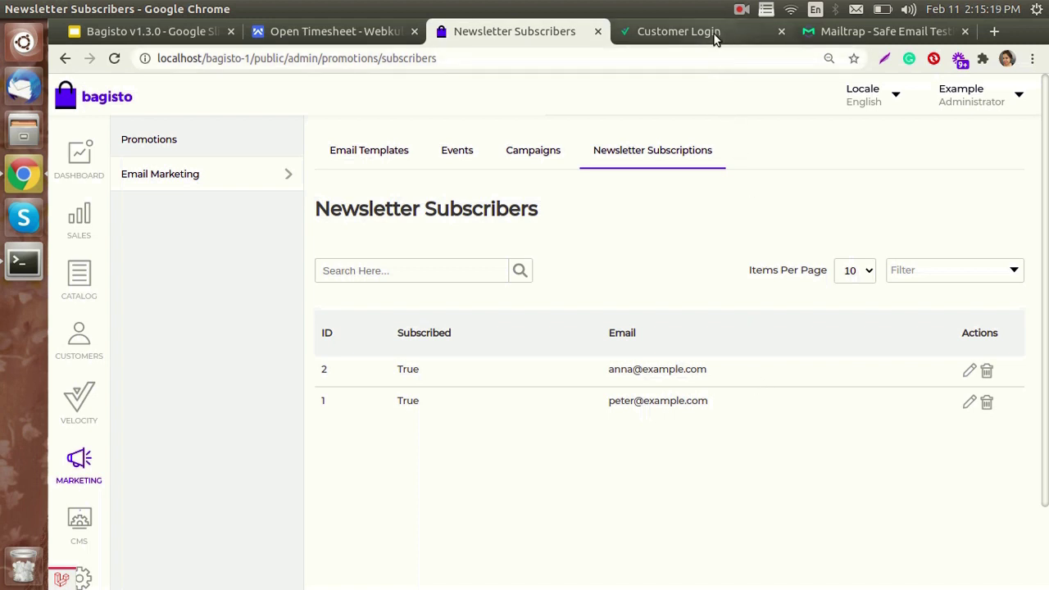
pyautogui.click(380, 158)
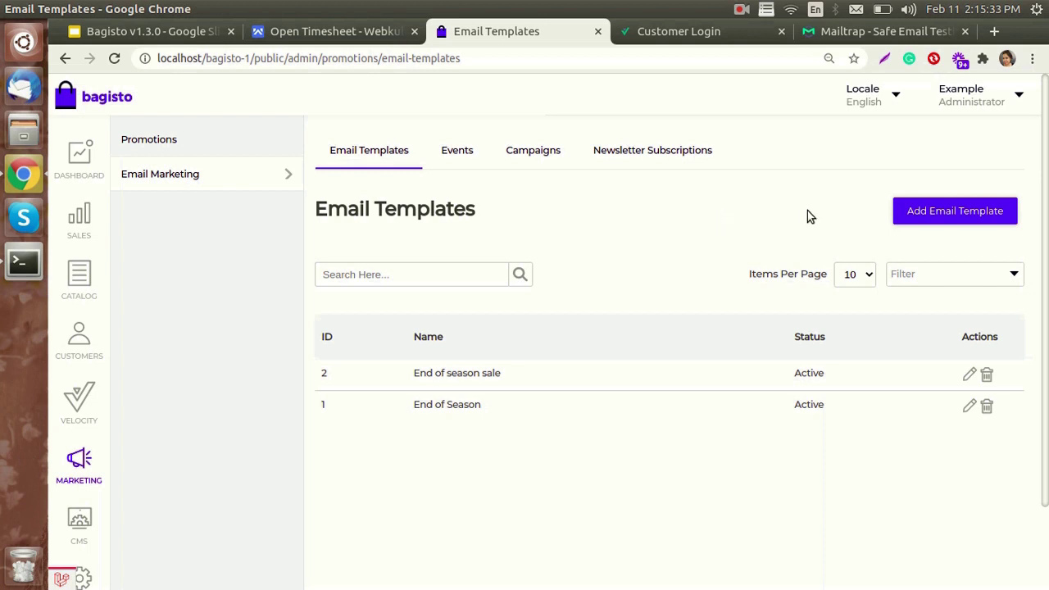
# - Start an email template named '70% Off on All Winter Wear' with lines 'HEY !!' and 'Hurry Up!!'
pyautogui.click(983, 210)
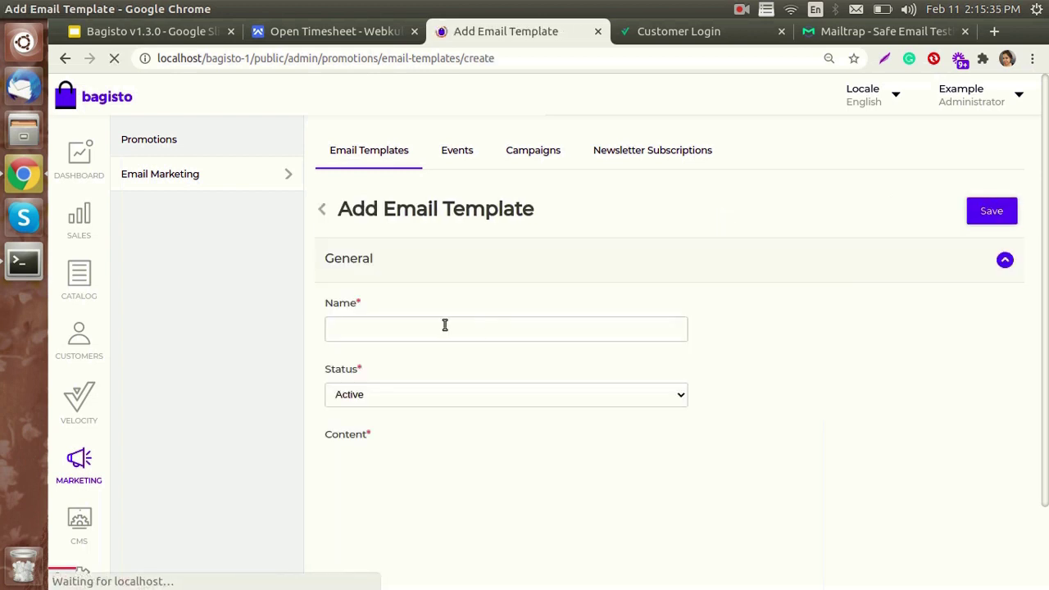
pyautogui.click(445, 325)
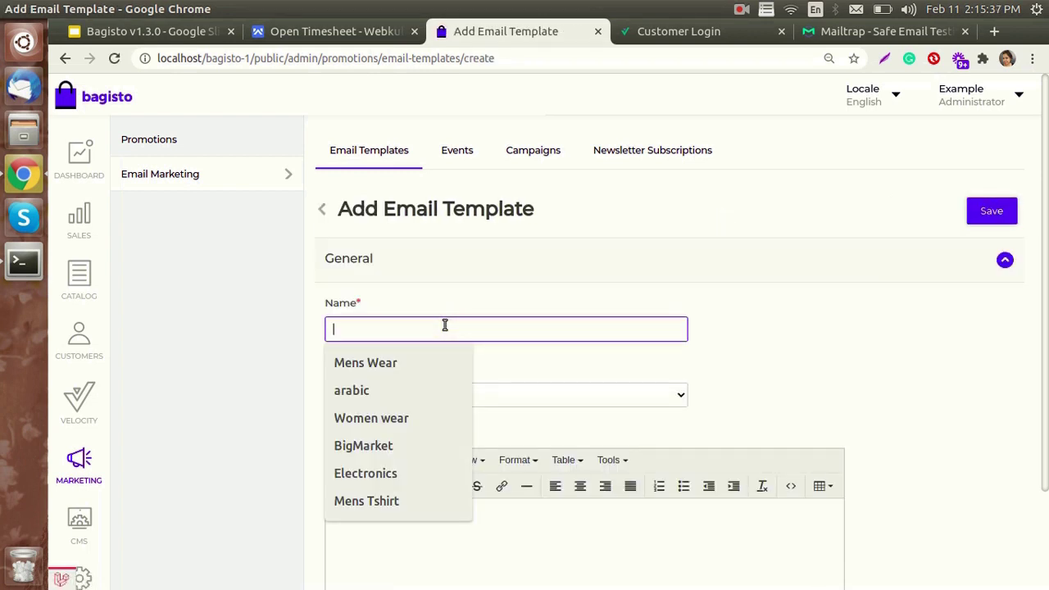
pyautogui.write('70% Off on All Winte')
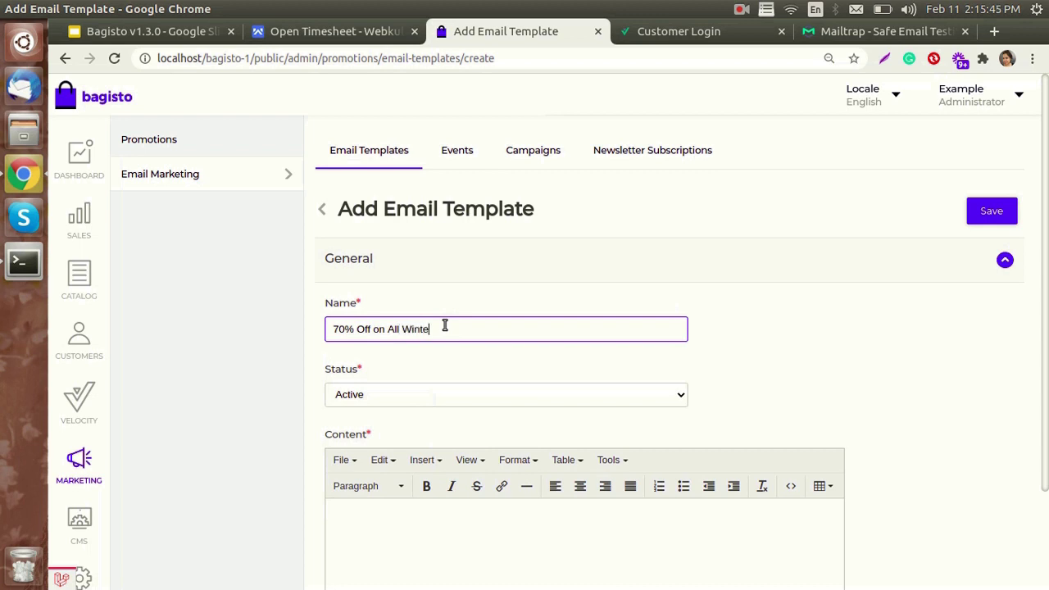
pyautogui.write('r Wear')
pyautogui.scroll(-1, 441, 328)
pyautogui.click(392, 503)
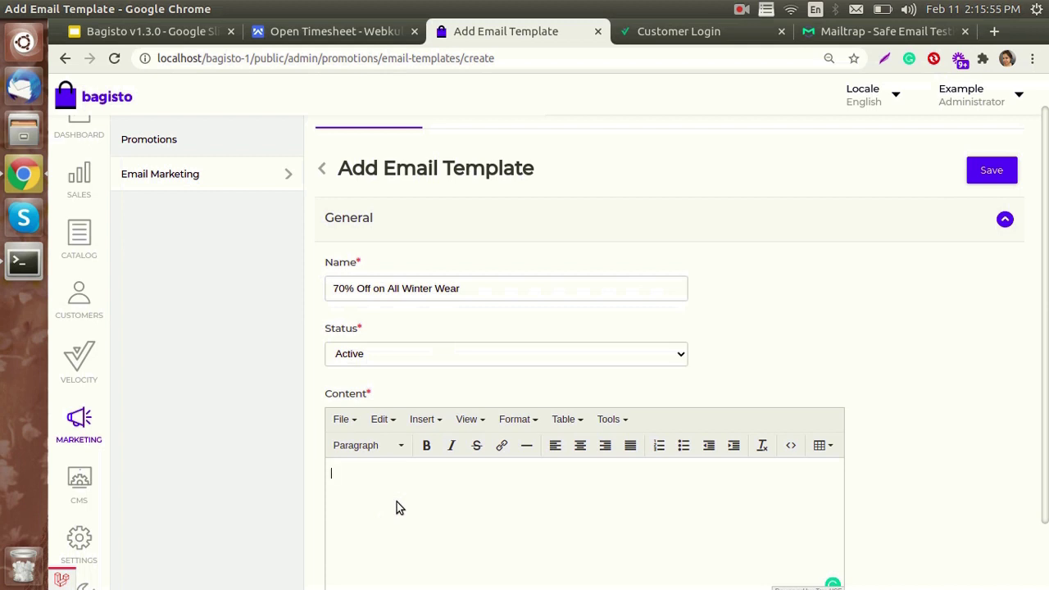
pyautogui.write('HEY !!')
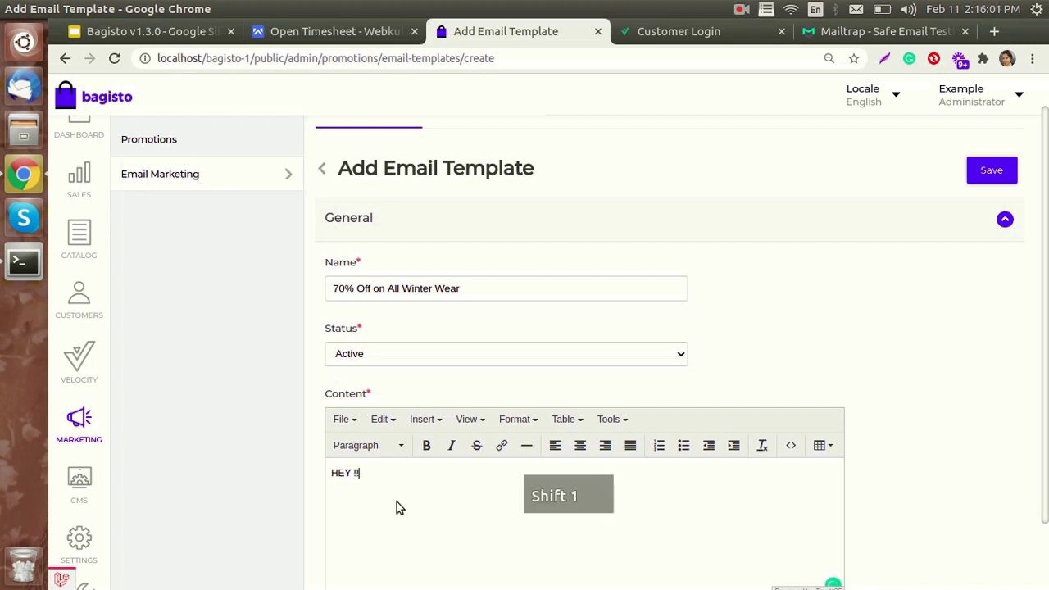
pyautogui.press('Return')
pyautogui.write('H')
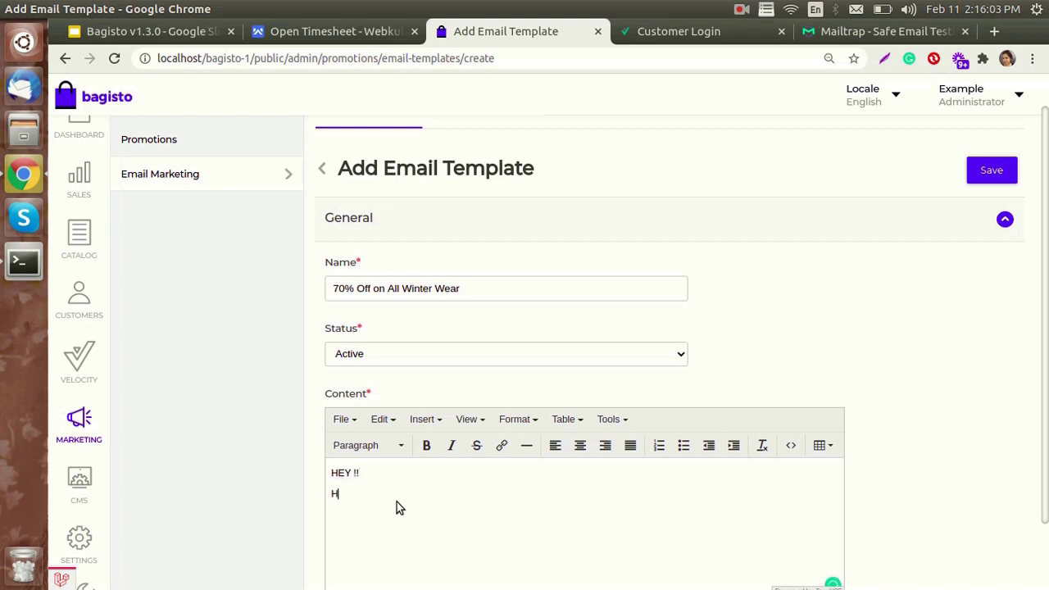
pyautogui.write('urry Up!!')
pyautogui.press('Return')
# - Add the season sale 'coming soon Don't Miss this out' line and save the template
pyautogui.write('E')
pyautogui.write('nd')
pyautogui.write(' od')
pyautogui.write(' season s')
pyautogui.write('ale (')
pyautogui.press('BackSpace')
pyautogui.write('is coim')
pyautogui.press('BackSpace')
pyautogui.write('n')
pyautogui.press('BackSpace')
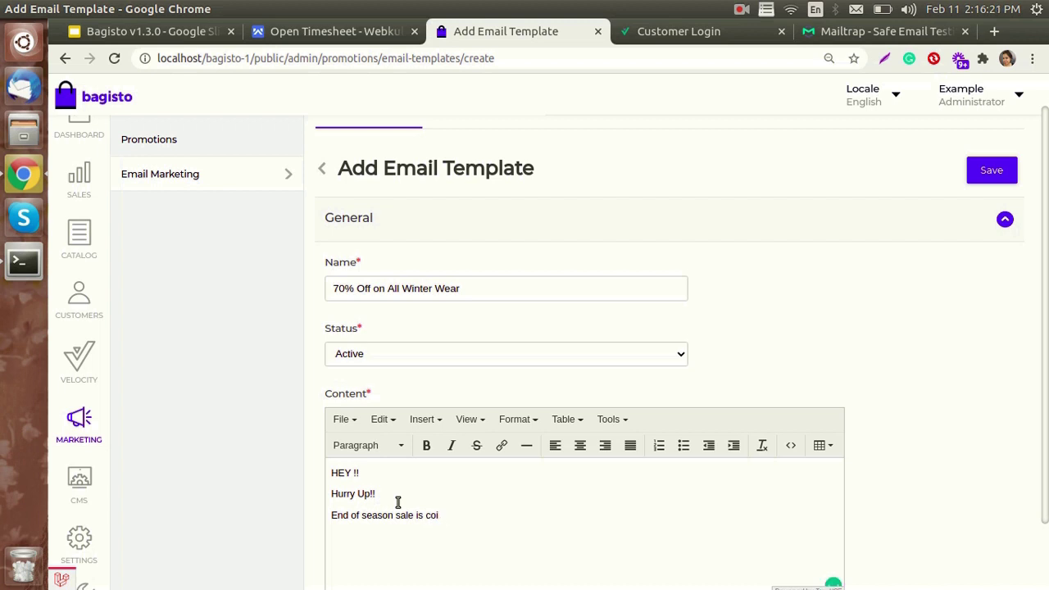
pyautogui.write('ming')
pyautogui.press('BackSpace')
pyautogui.press('BackSpace')
pyautogui.press('BackSpace')
pyautogui.press('BackSpace')
pyautogui.press('BackSpace')
pyautogui.press('BackSpace')
pyautogui.write('coming ')
pyautogui.write('soon')
pyautogui.write(' Don')
pyautogui.write("'t")
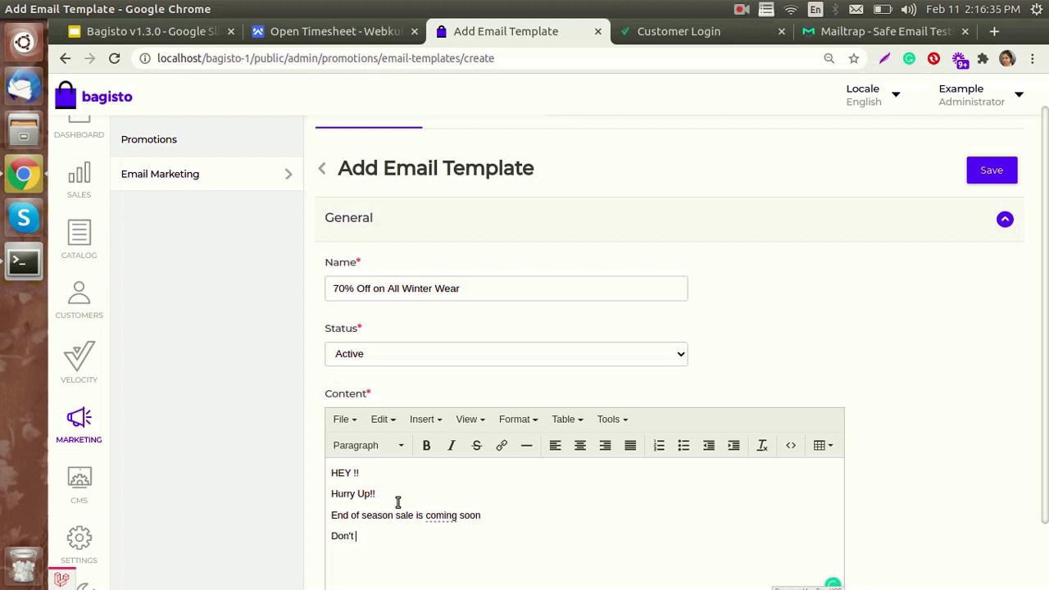
pyautogui.write(' Miss this out')
pyautogui.scroll(1, 737, 409)
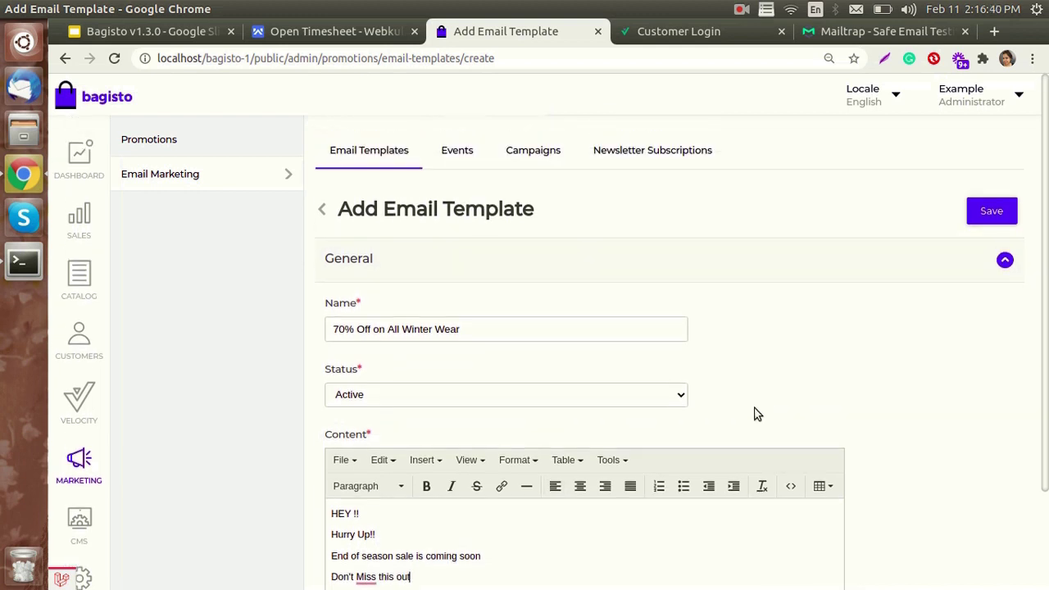
pyautogui.click(991, 212)
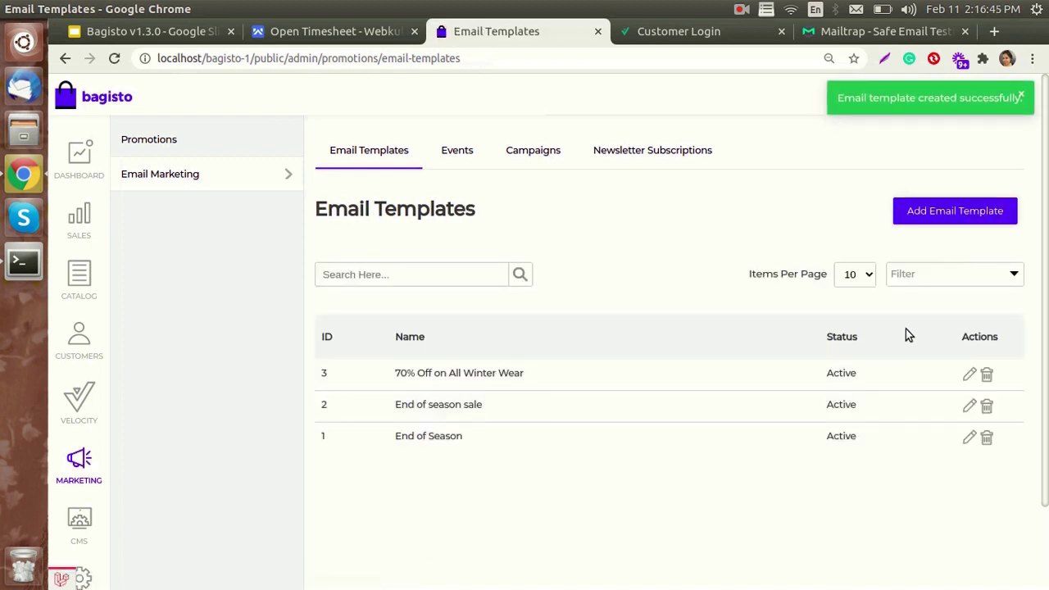
pyautogui.click(457, 155)
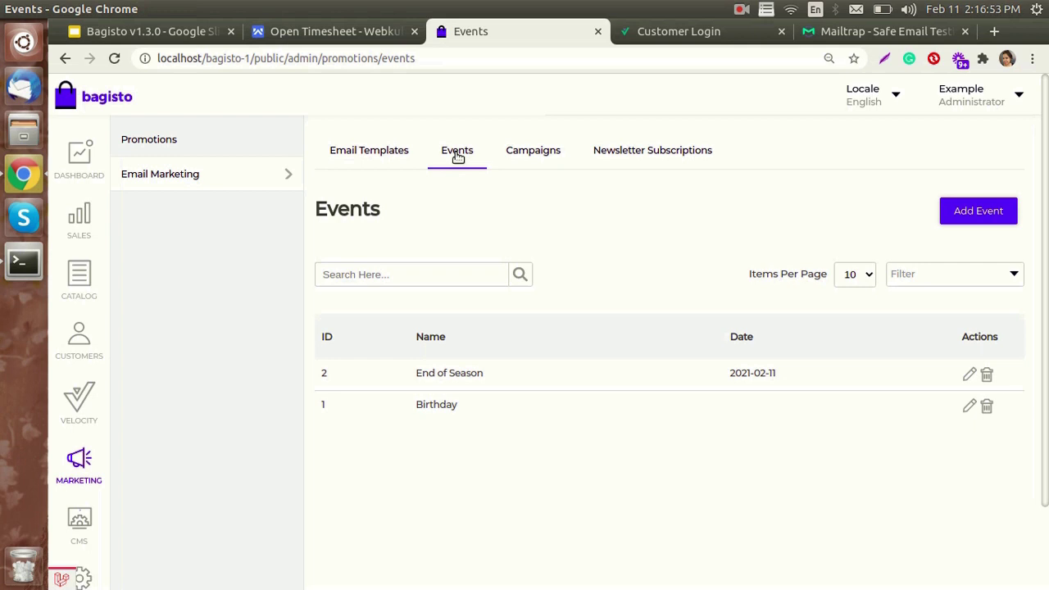
# - Create the 'Winter Sale 2021' event with the same description, dated 2021-02-11
pyautogui.click(957, 211)
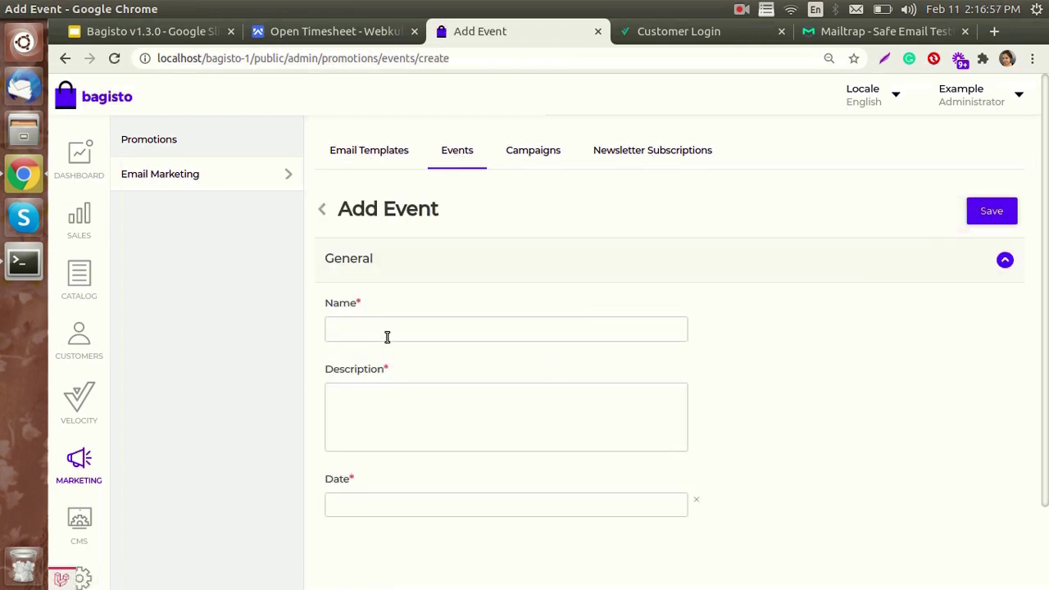
pyautogui.click(387, 333)
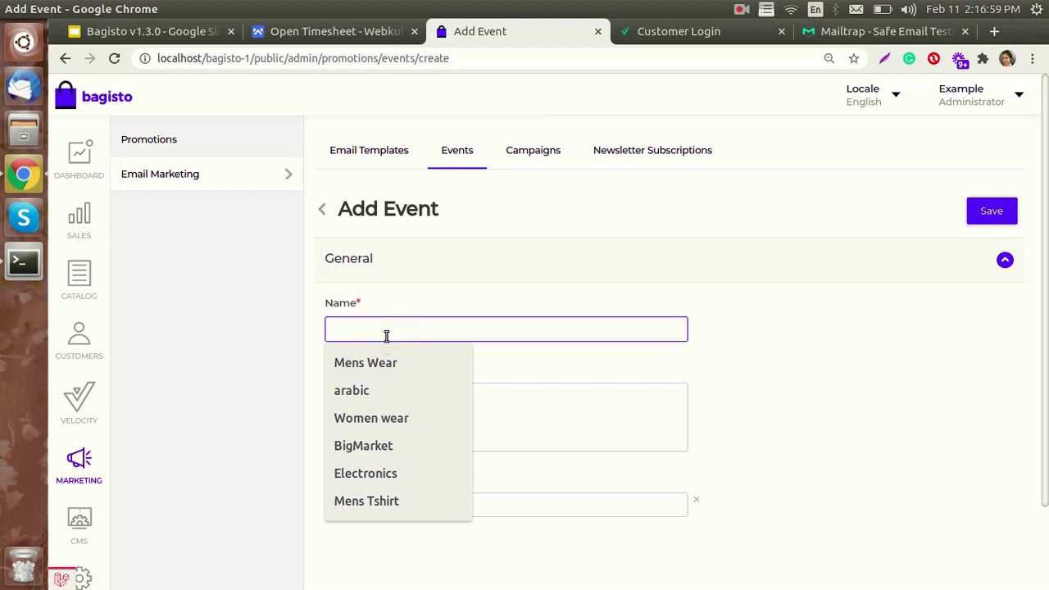
pyautogui.write('Win')
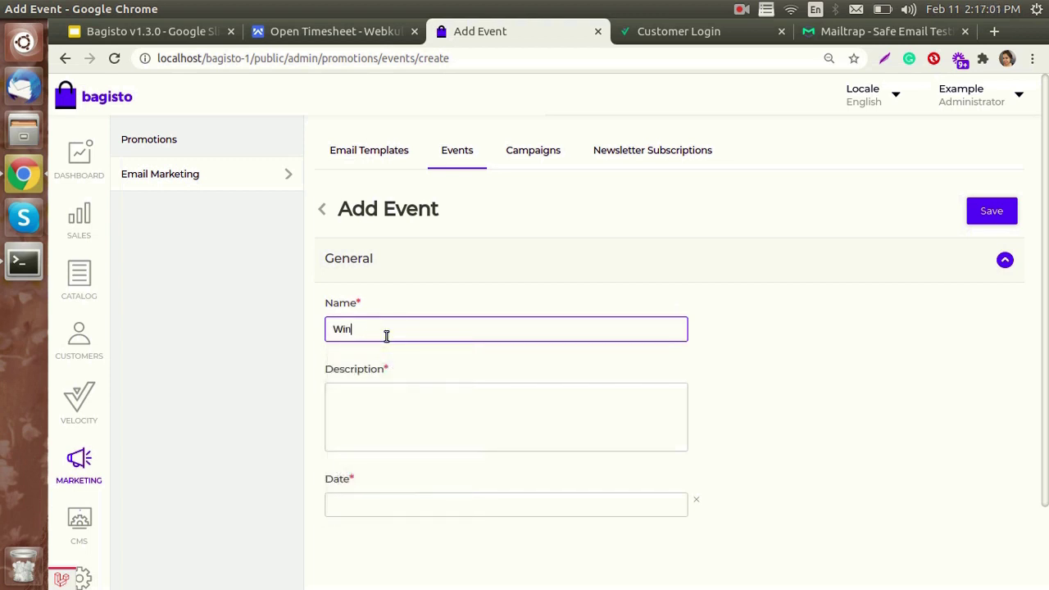
pyautogui.write('ter Sale 2021')
pyautogui.moveTo(435, 328); pyautogui.dragTo(317, 330)
pyautogui.hotkey('ctrl', 'c')
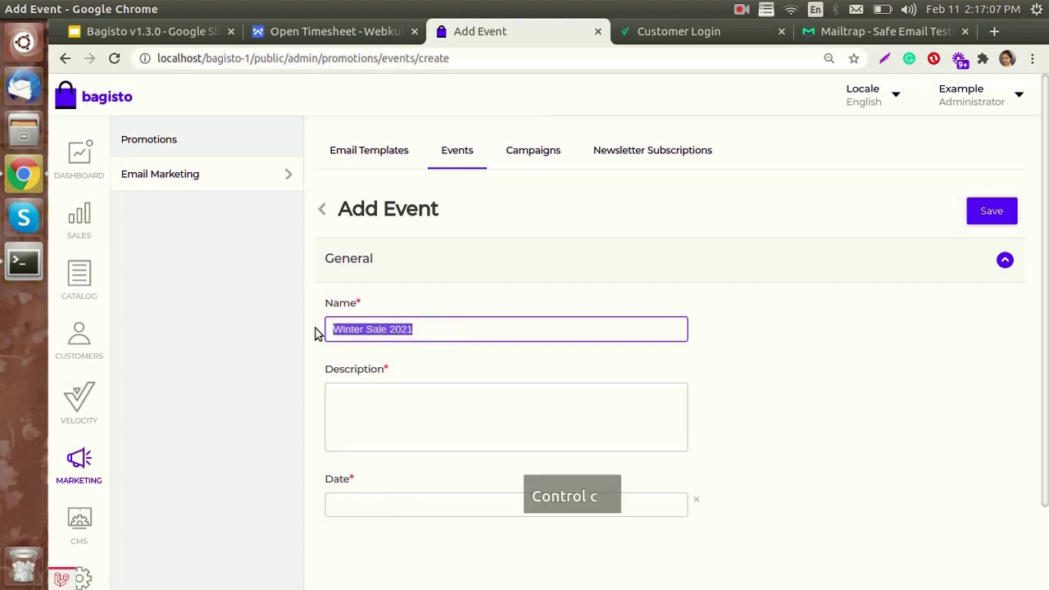
pyautogui.click(391, 396)
pyautogui.hotkey('ctrl', 'v')
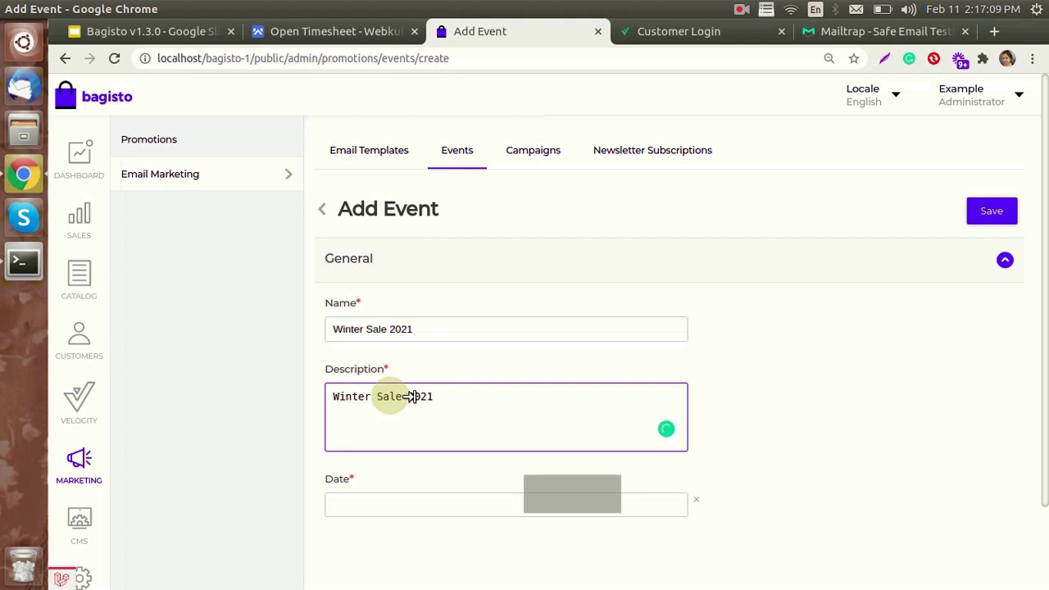
pyautogui.click(407, 503)
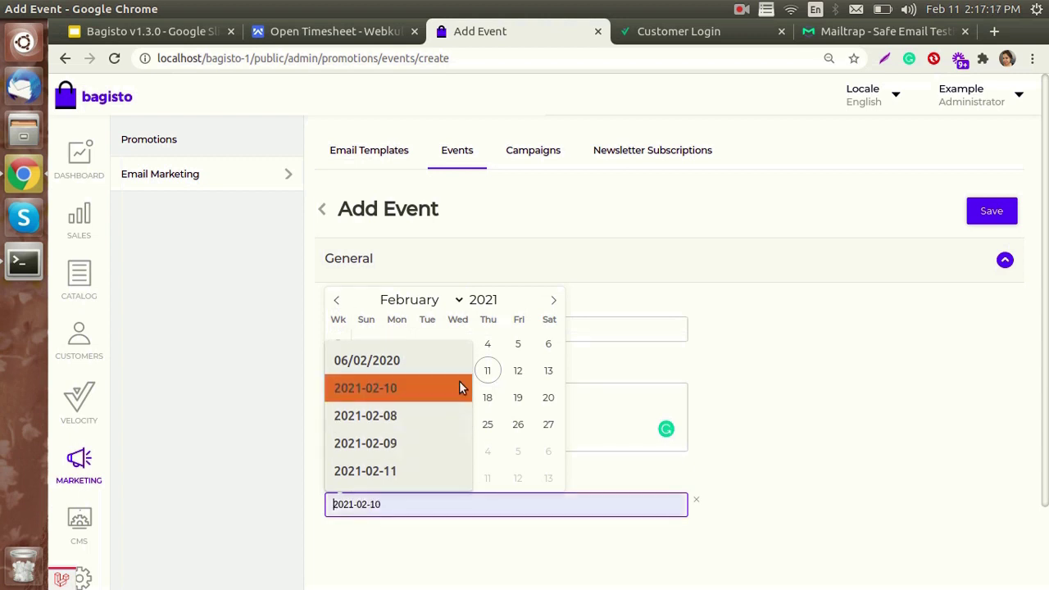
pyautogui.click(487, 372)
pyautogui.click(881, 427)
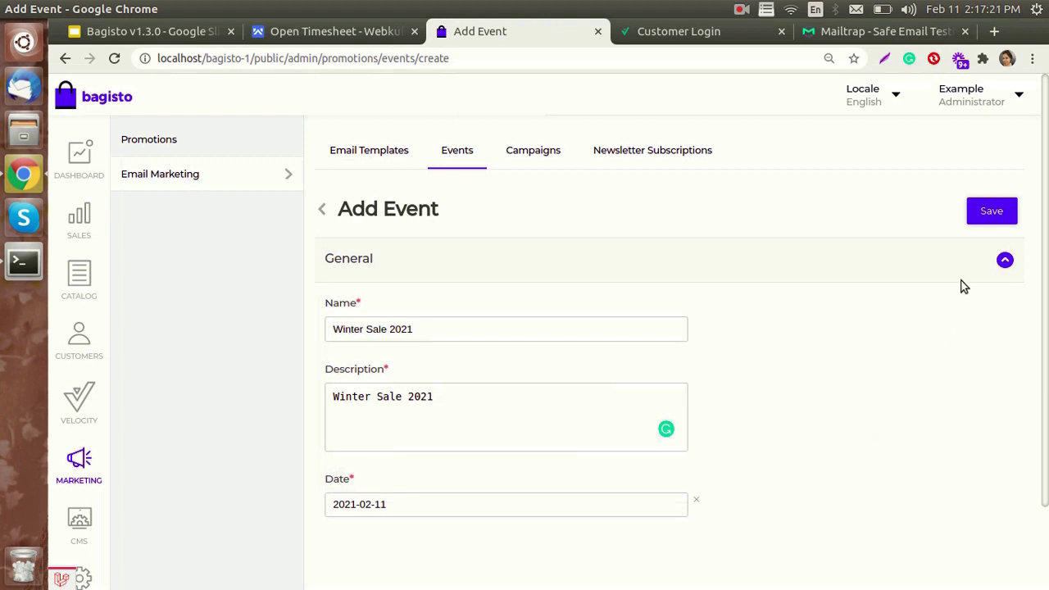
pyautogui.click(991, 211)
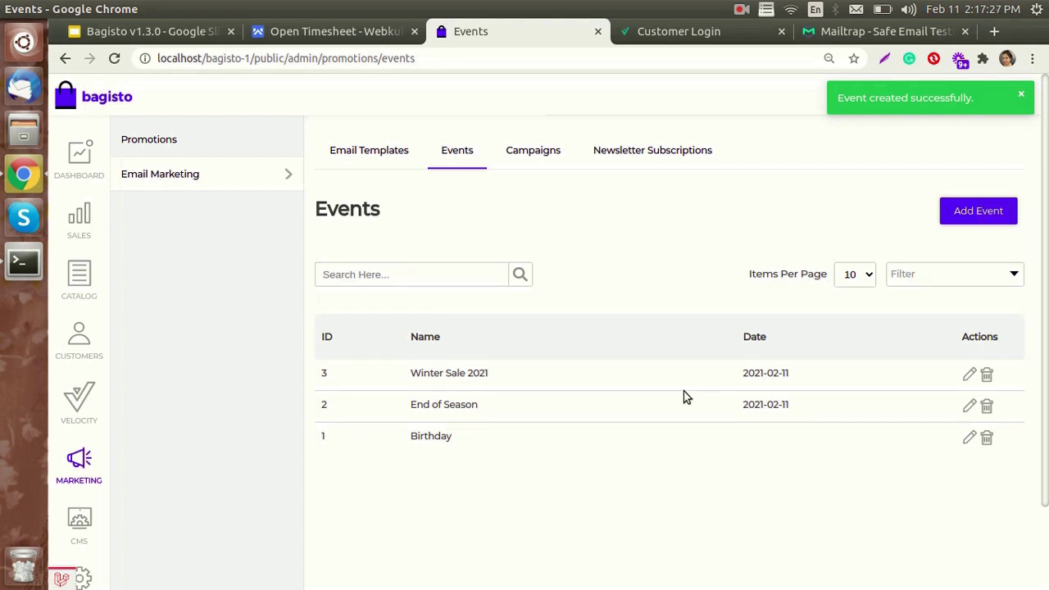
# - Start a new campaign named 'Winter Sale' with subject 'Winter Sale is Coming'
pyautogui.click(541, 151)
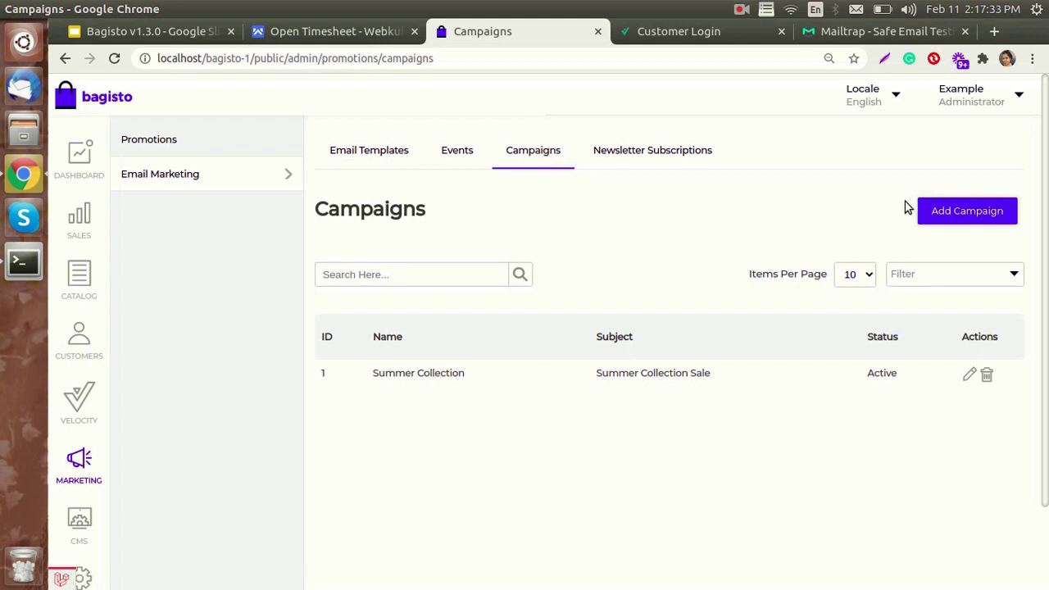
pyautogui.click(937, 211)
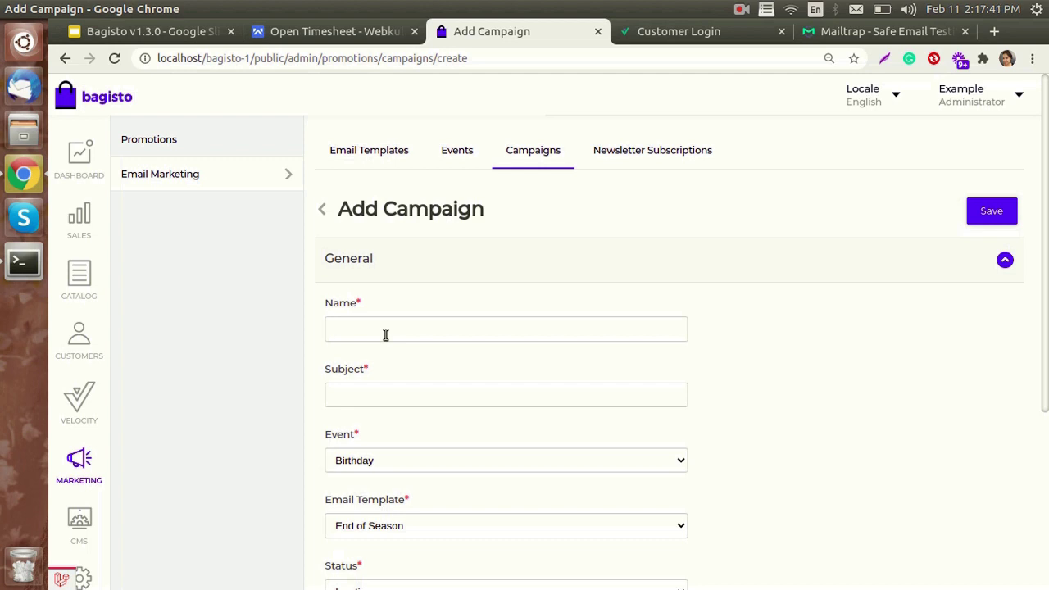
pyautogui.click(386, 335)
pyautogui.write('Wi')
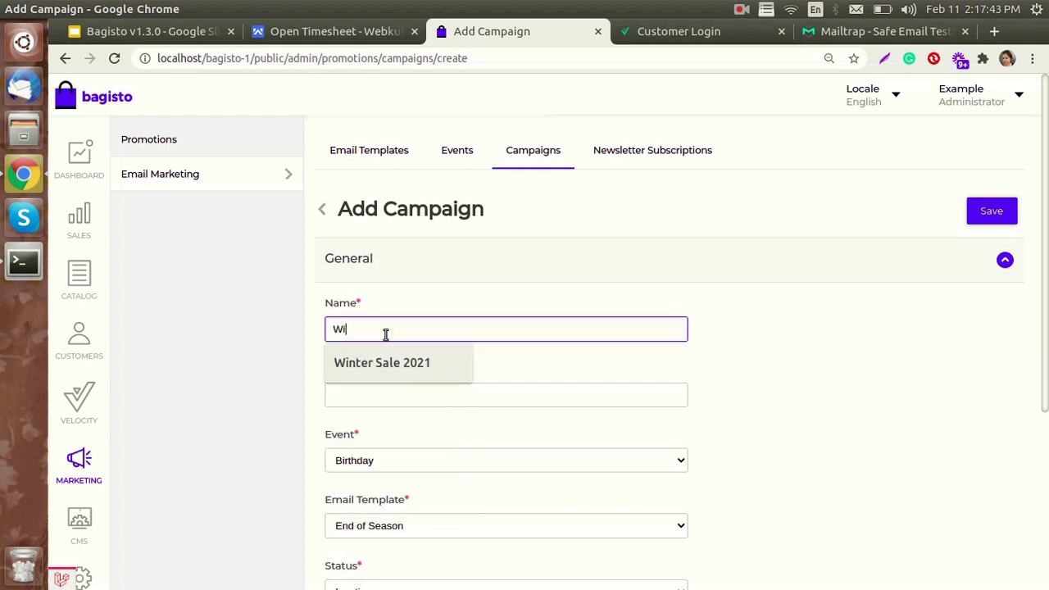
pyautogui.write('nter Sale')
pyautogui.click(529, 370)
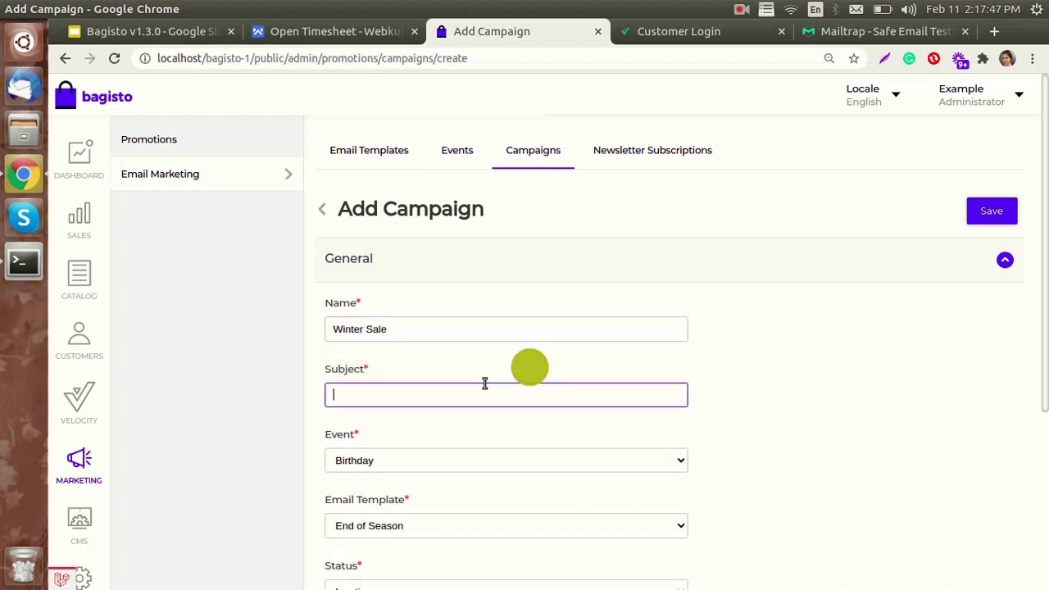
pyautogui.write('W')
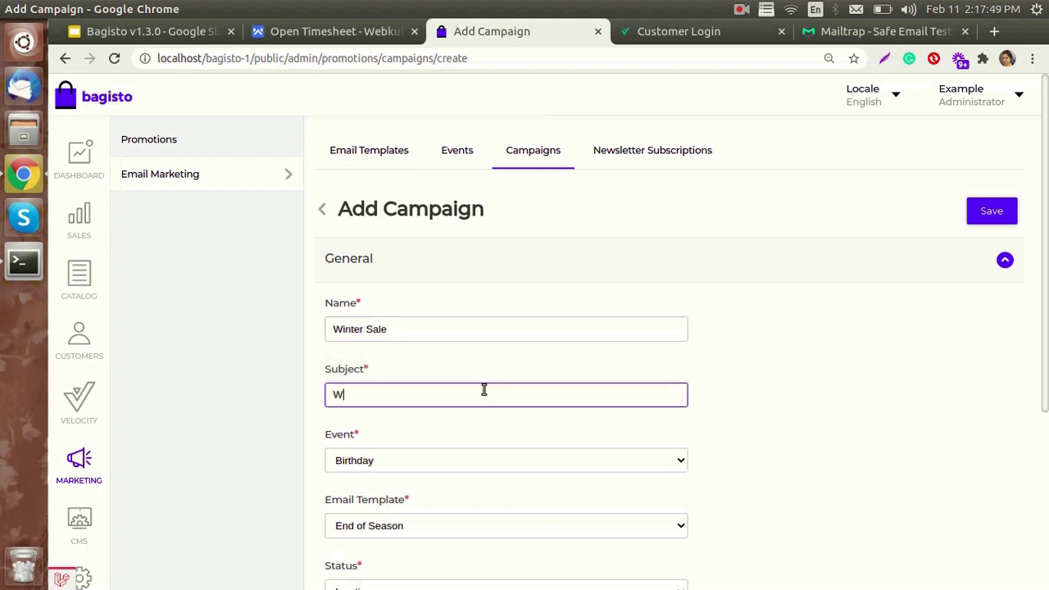
pyautogui.write('inter Sale is Coming')
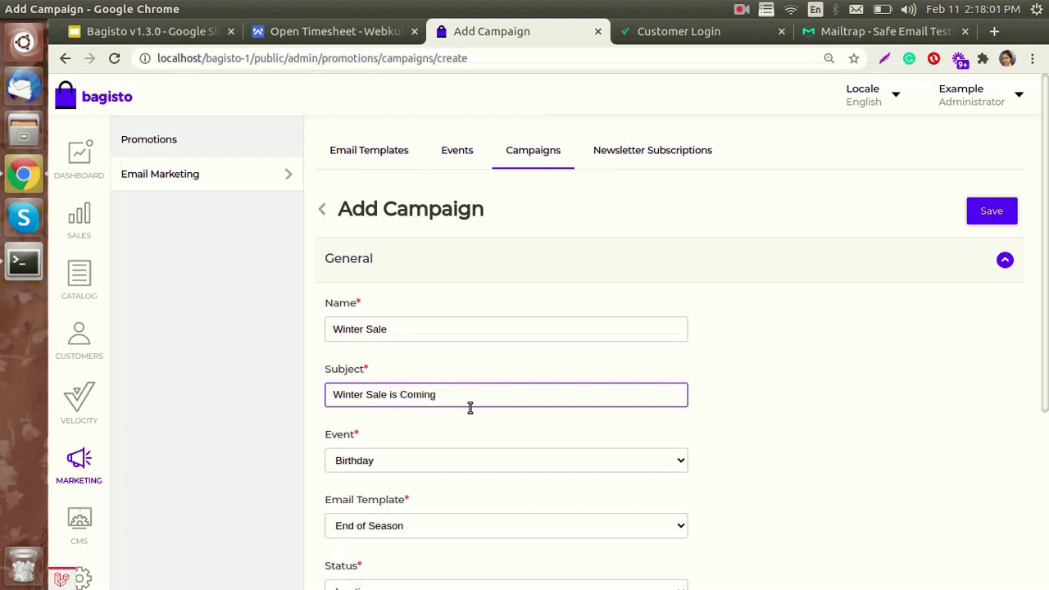
# - Attach the Winter Sale 2021 event and 70% Off on All Winter Wear template, status Active
pyautogui.click(429, 452)
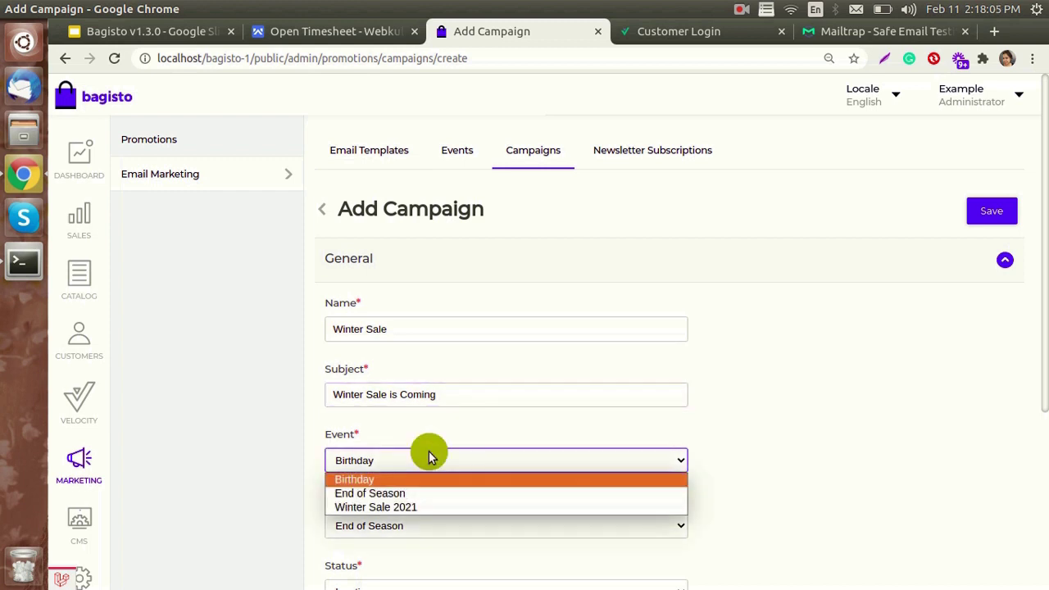
pyautogui.click(430, 507)
pyautogui.scroll(-3, 773, 525)
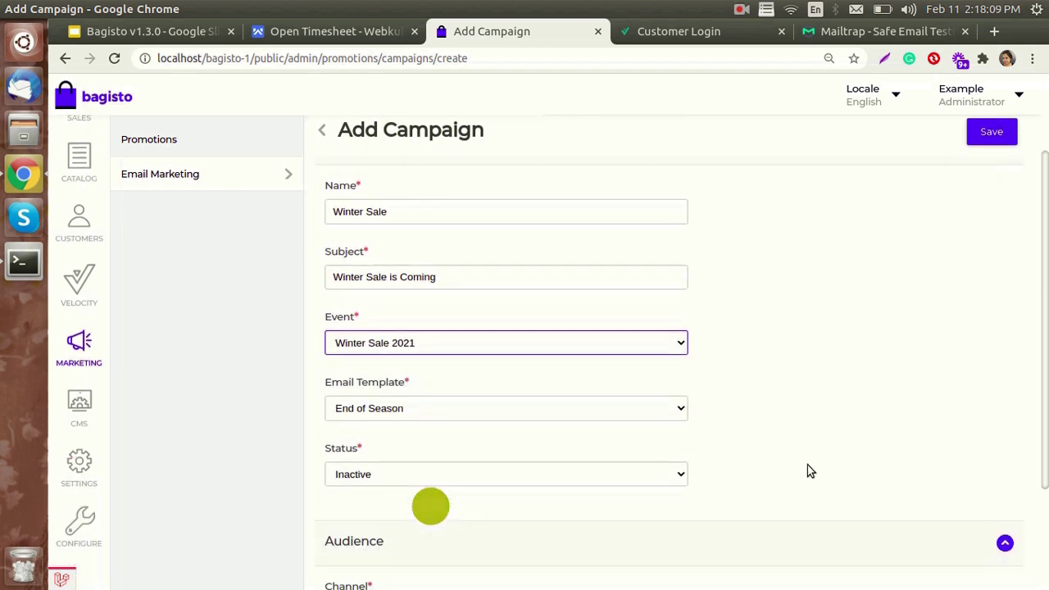
pyautogui.click(403, 404)
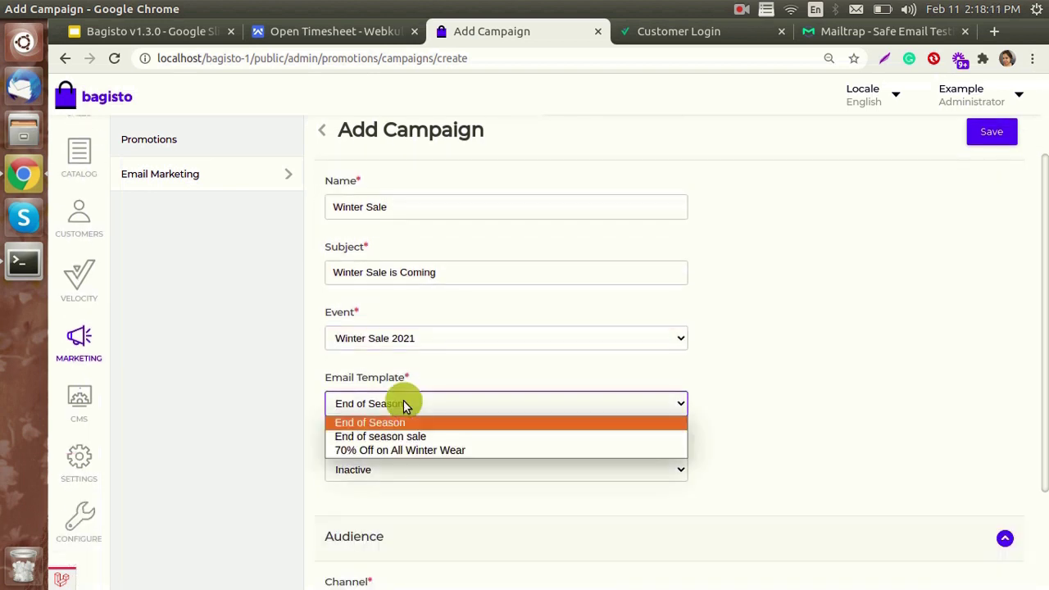
pyautogui.click(401, 449)
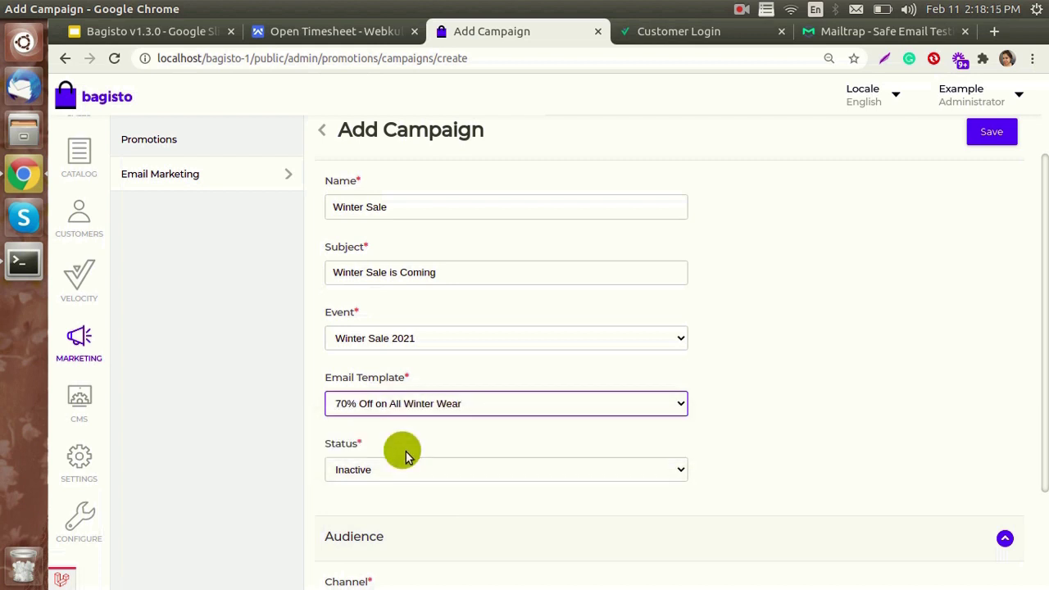
pyautogui.click(404, 468)
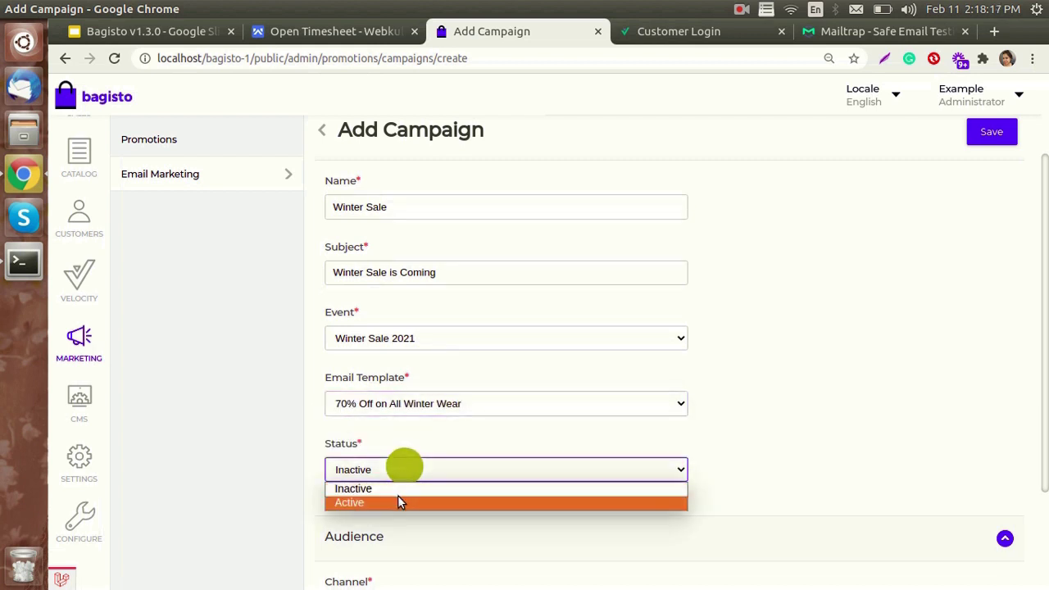
pyautogui.click(397, 501)
# - Target the Default channel and General customer group, then save the campaign
pyautogui.scroll(-2, 415, 499)
pyautogui.click(429, 397)
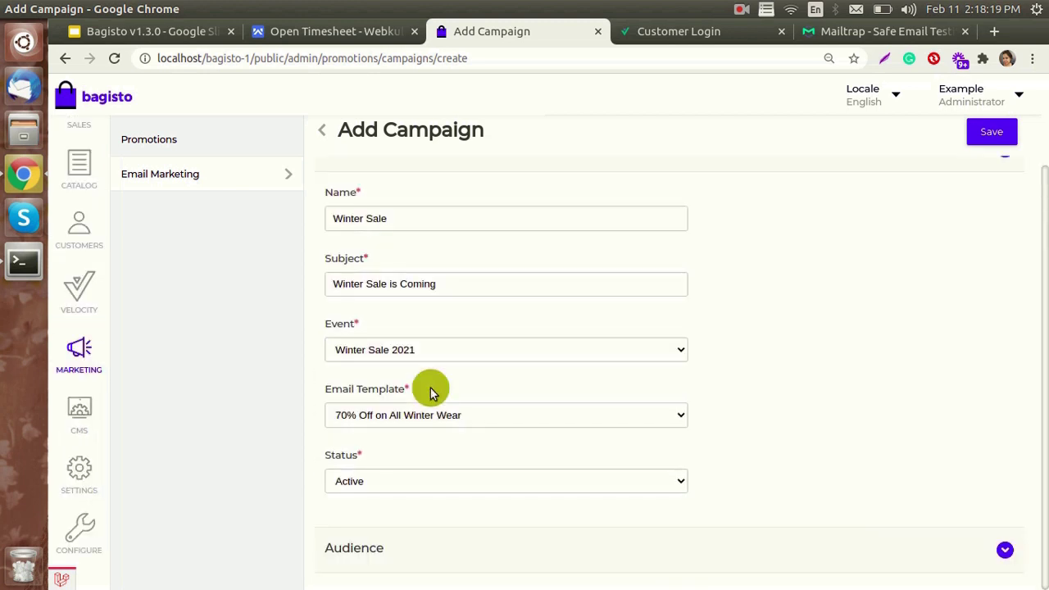
pyautogui.click(389, 532)
pyautogui.scroll(-2, 389, 531)
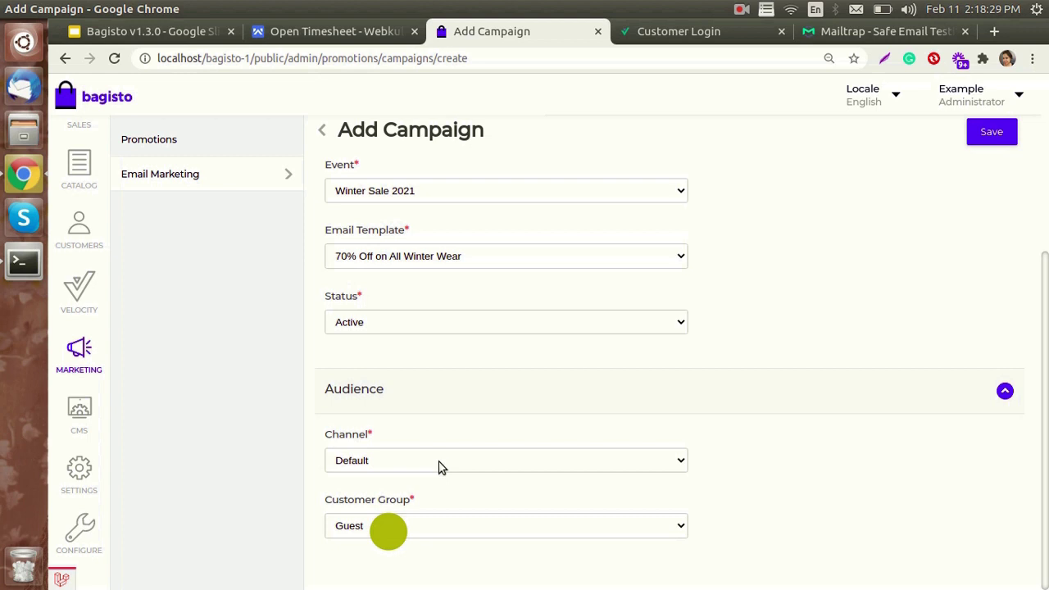
pyautogui.click(440, 462)
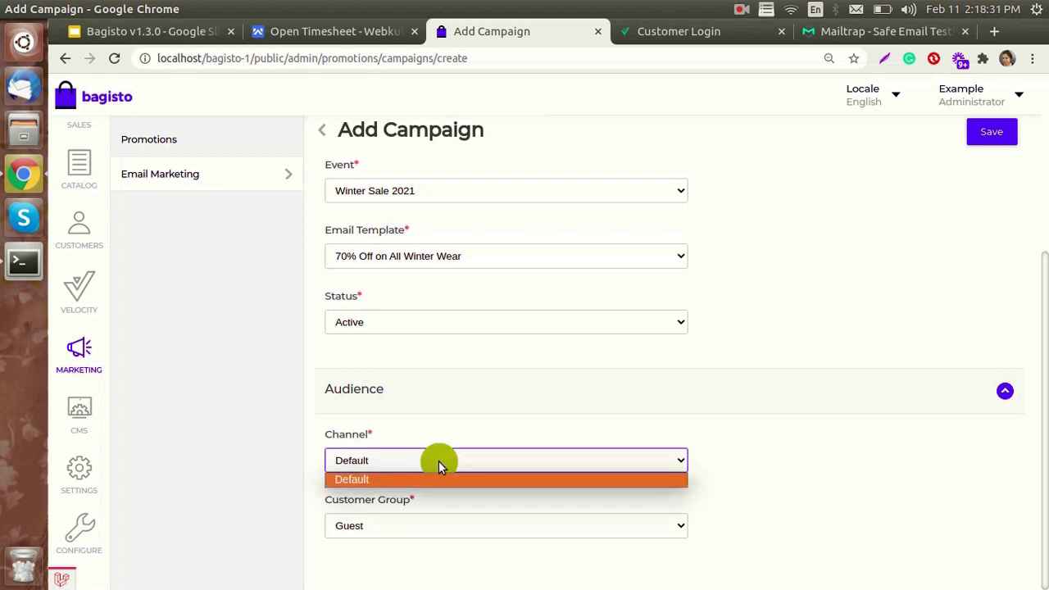
pyautogui.click(740, 474)
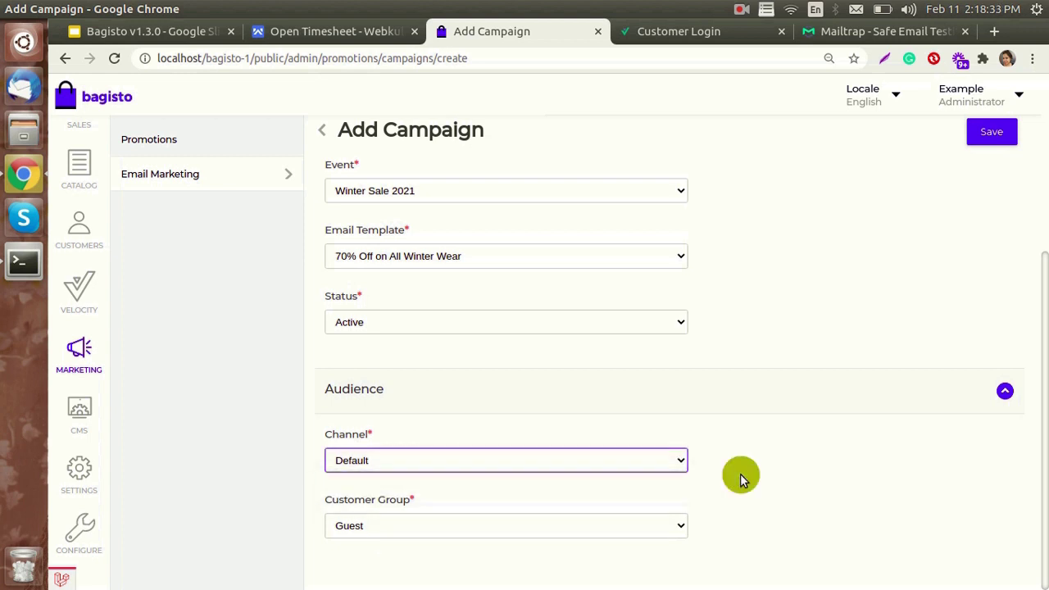
pyautogui.click(425, 526)
pyautogui.click(419, 560)
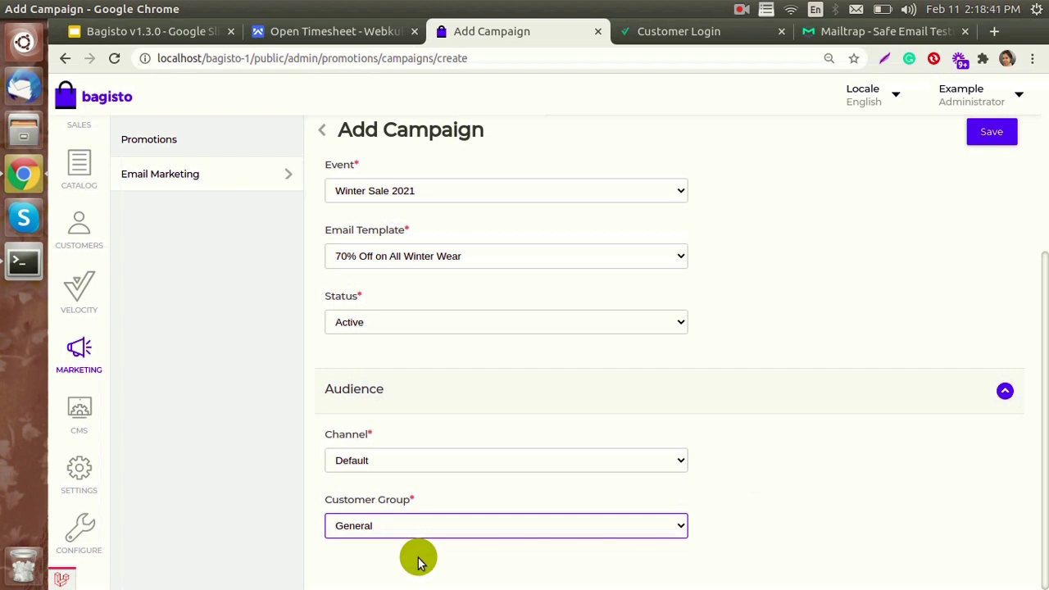
pyautogui.scroll(2, 1023, 339)
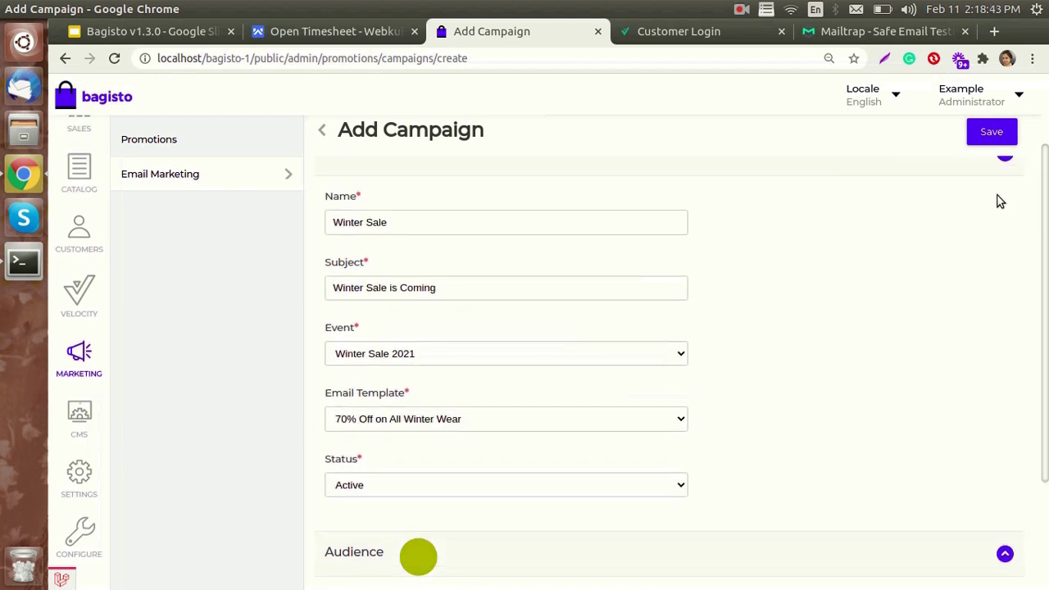
pyautogui.click(992, 134)
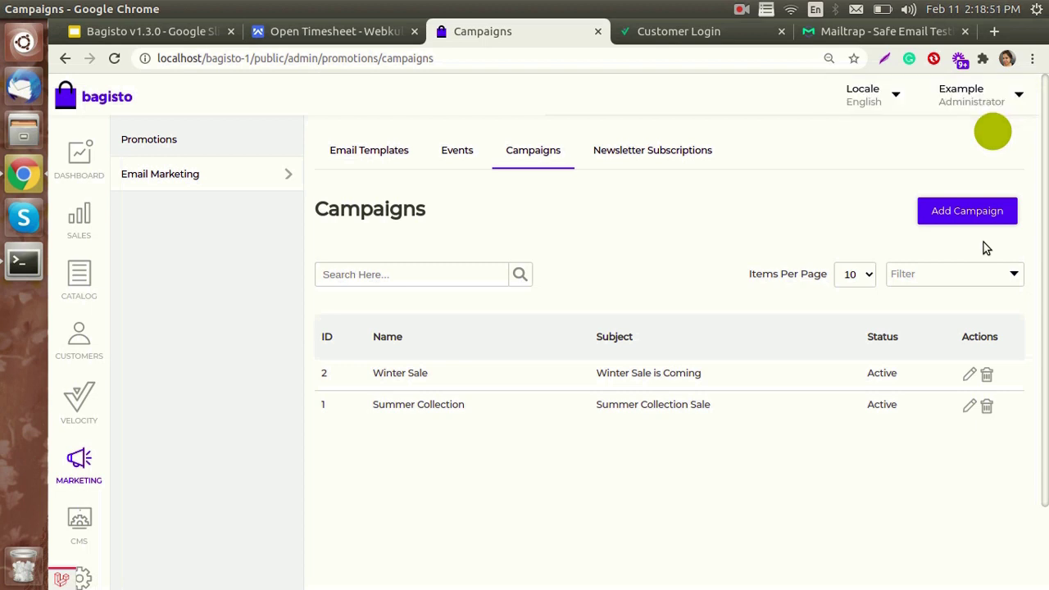
# - Show the Newsletter Subscribers list with its two subscribed addresses
pyautogui.click(714, 155)
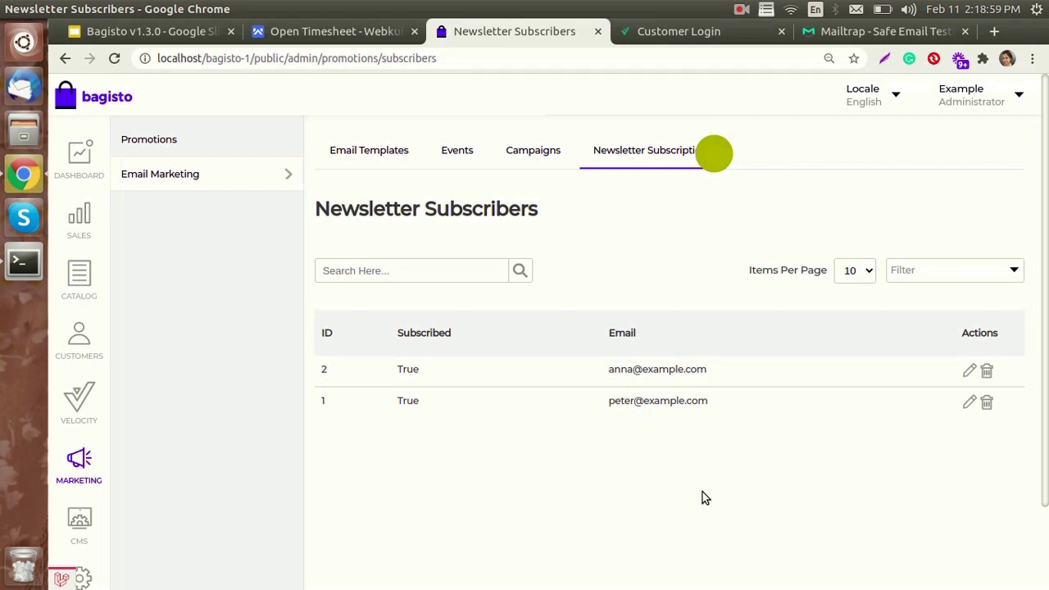
# - Run php artisan campaign:process in the terminal to send the pending campaigns
pyautogui.click(17, 271)
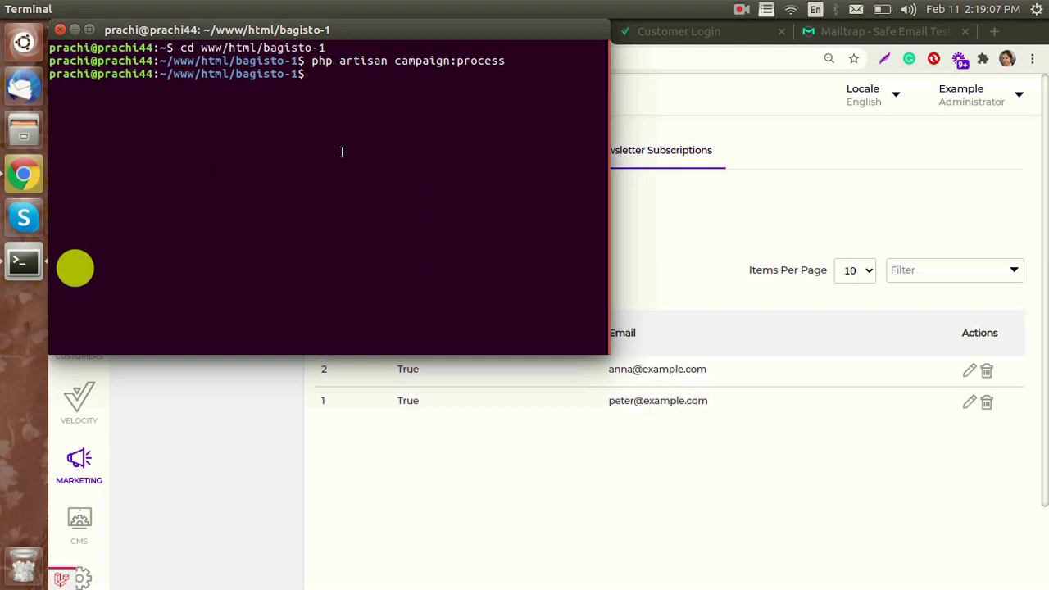
pyautogui.write('php artisan ca')
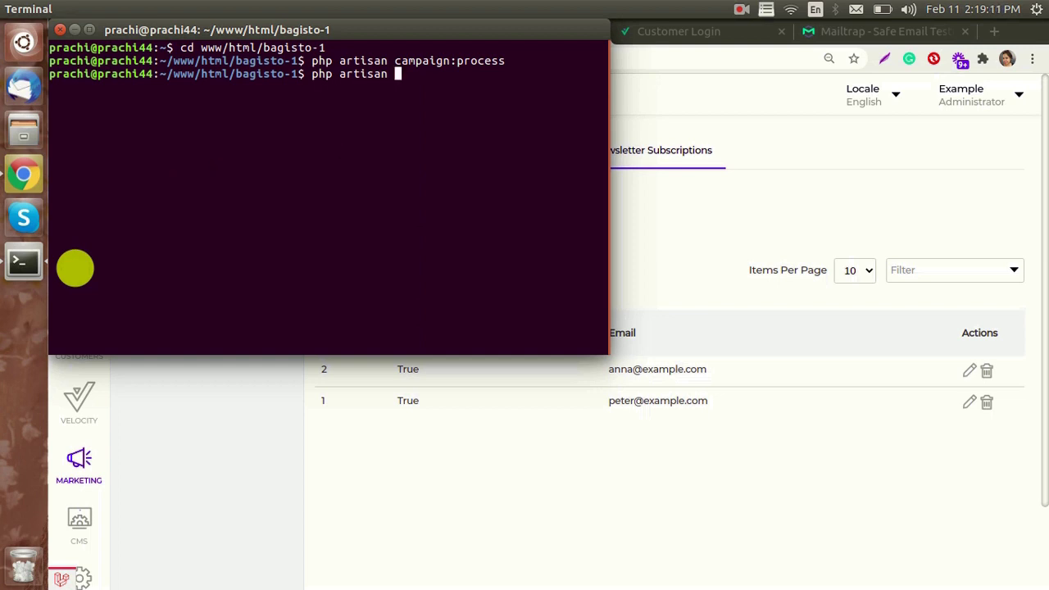
pyautogui.write('mpaign:process')
pyautogui.press('Return')
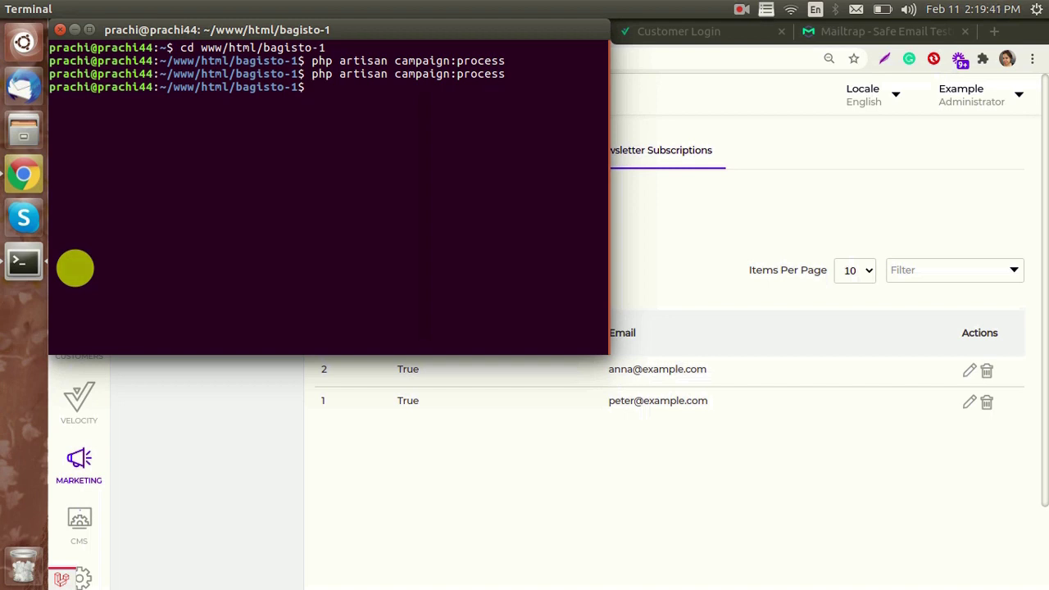
# - Reload the Mailtrap inbox, open the 'Winter Sale is Coming' email, then return to Bagisto subscribers
pyautogui.click(716, 194)
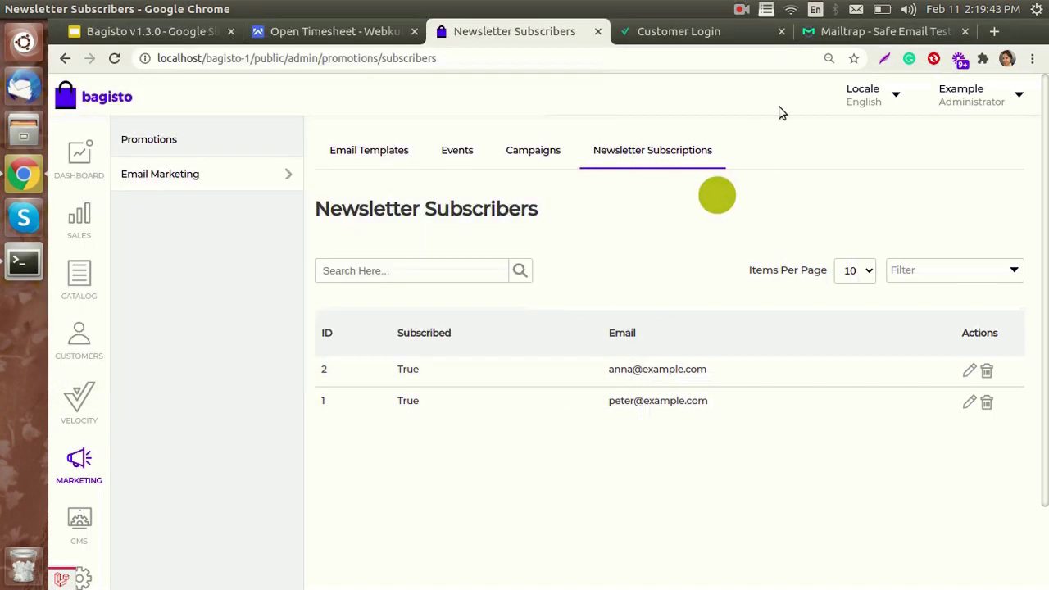
pyautogui.click(842, 40)
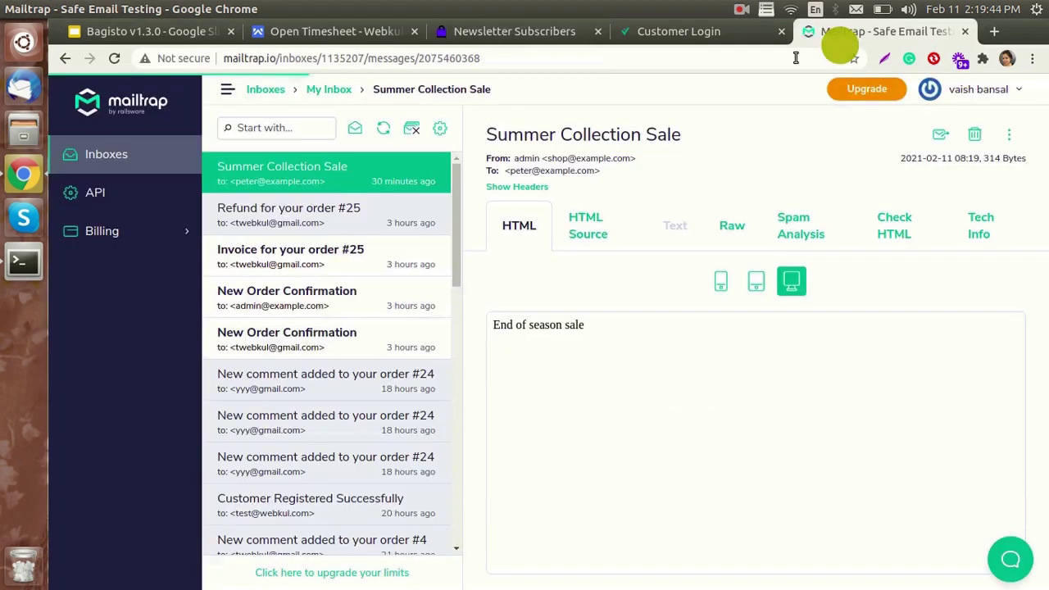
pyautogui.click(114, 58)
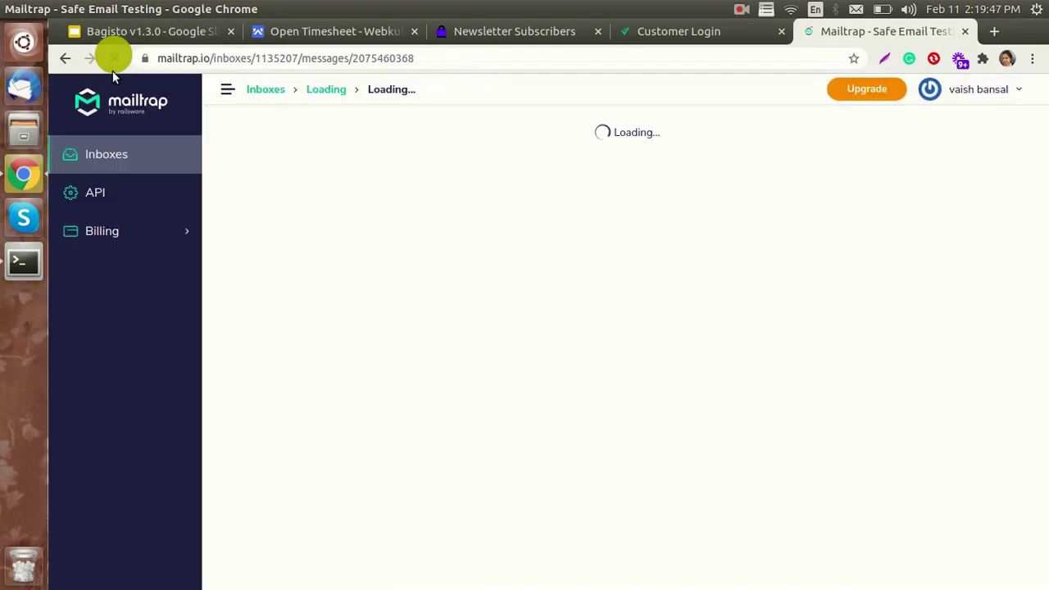
pyautogui.click(312, 168)
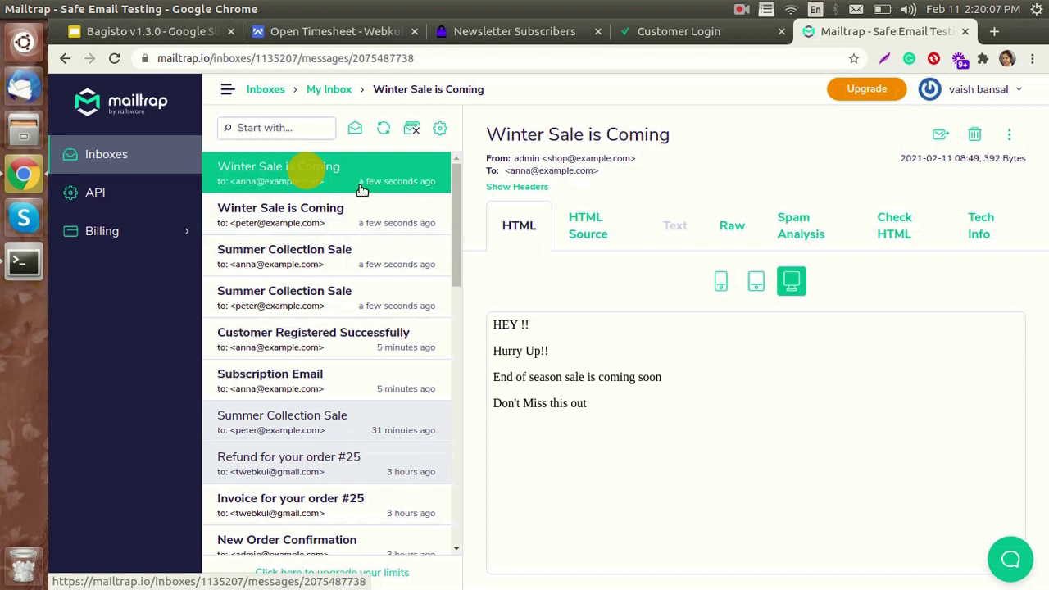
pyautogui.click(531, 37)
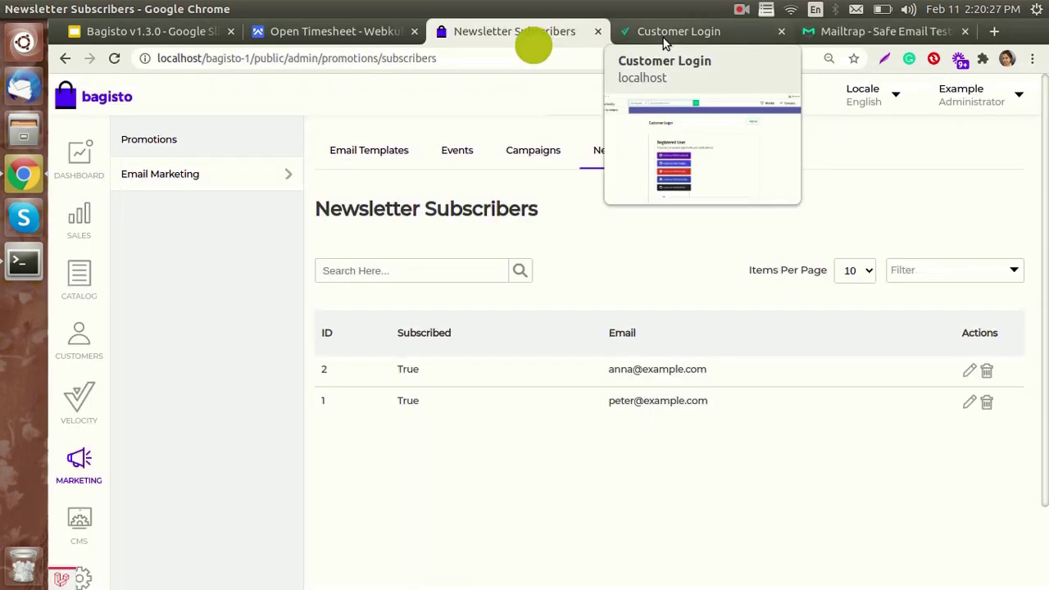
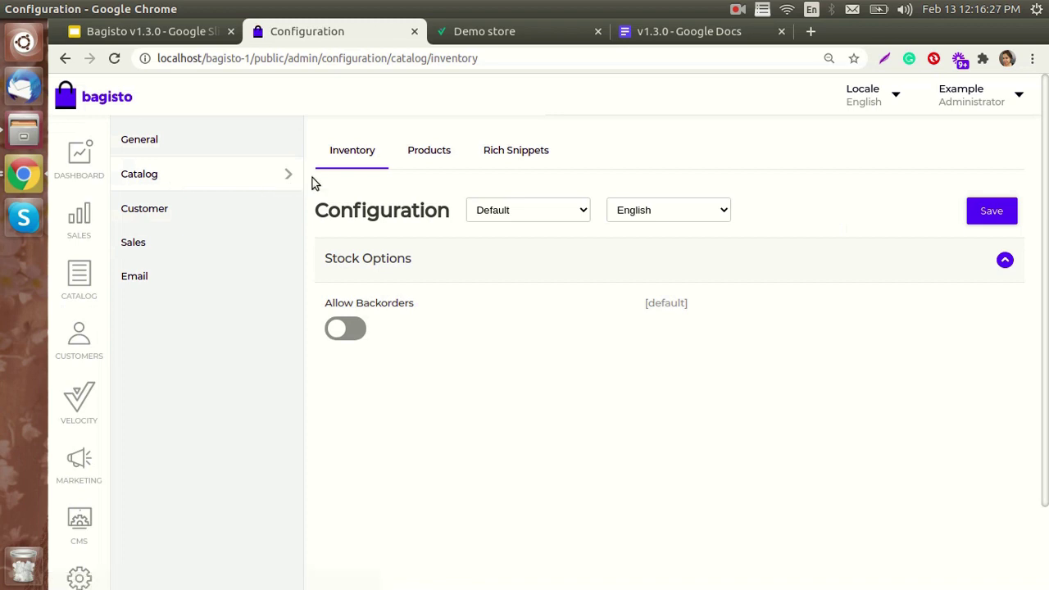
# - In Configure > Catalog > Products, switch Allow out of stock items off and save
pyautogui.click(423, 157)
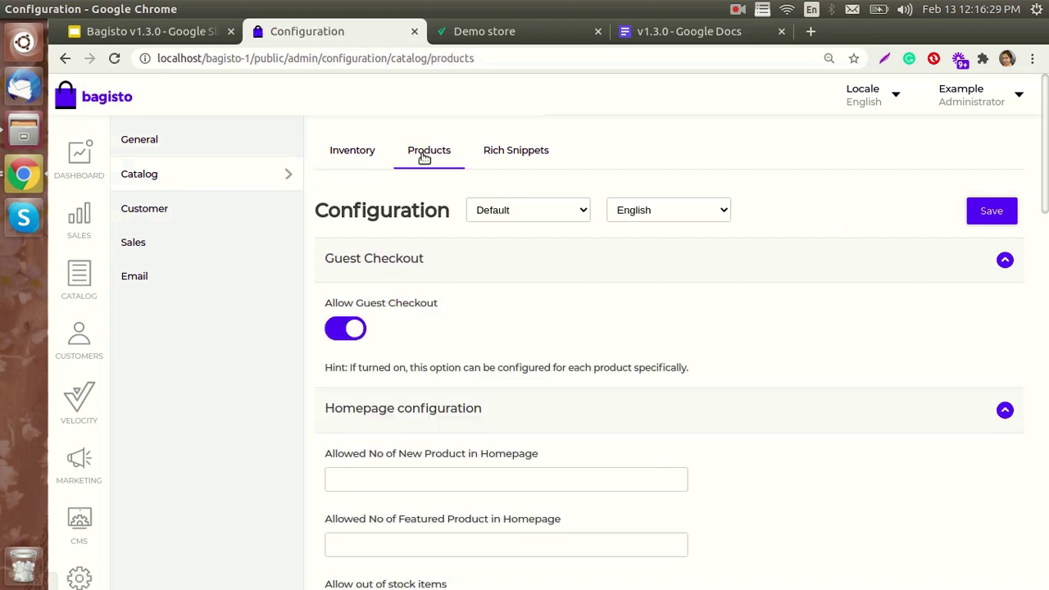
pyautogui.scroll(-1, 393, 410)
pyautogui.scroll(-2, 393, 410)
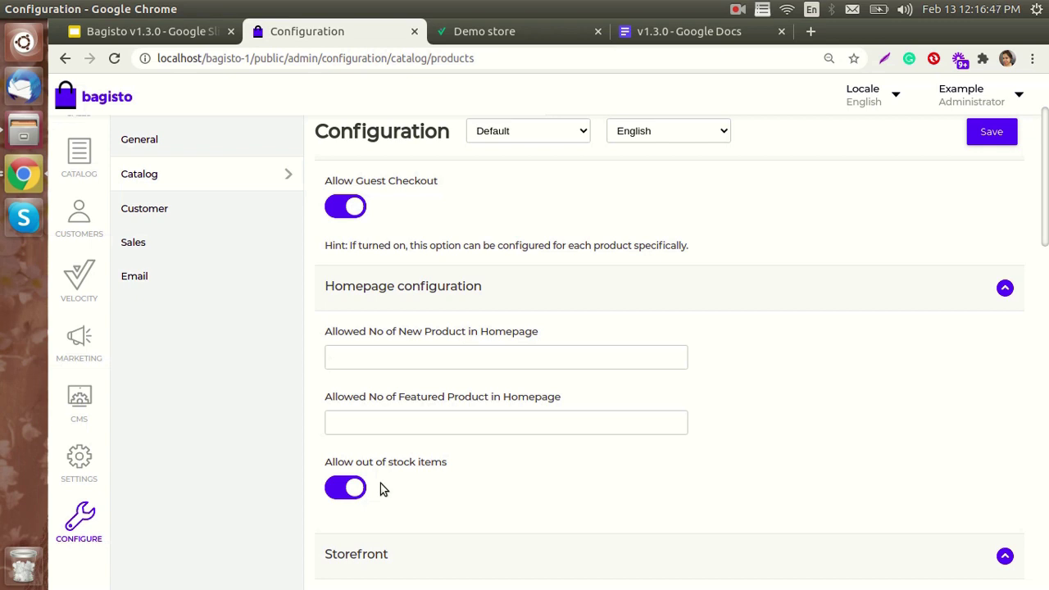
pyautogui.click(361, 488)
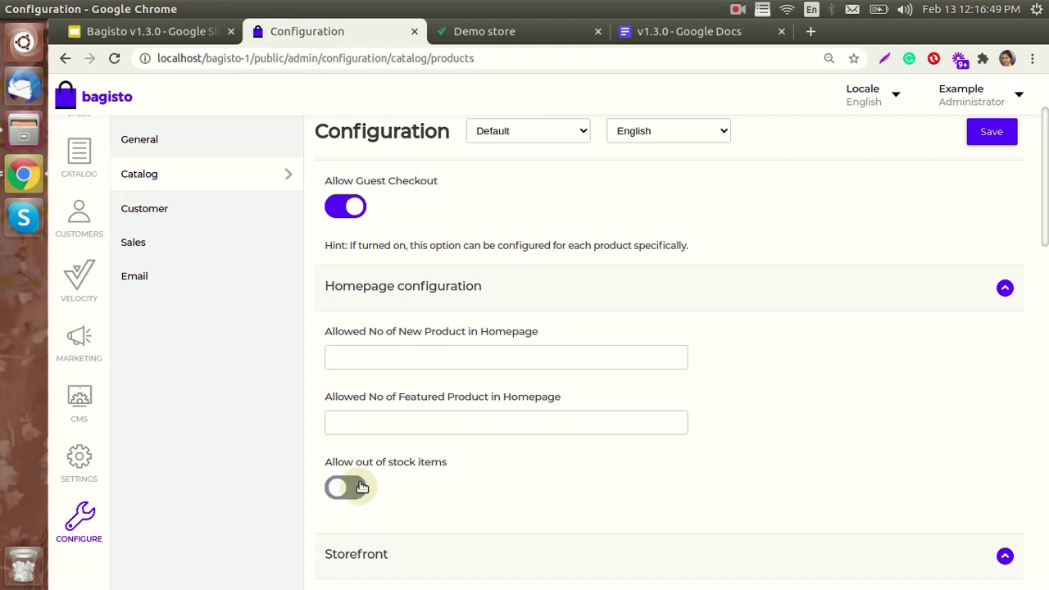
pyautogui.click(998, 131)
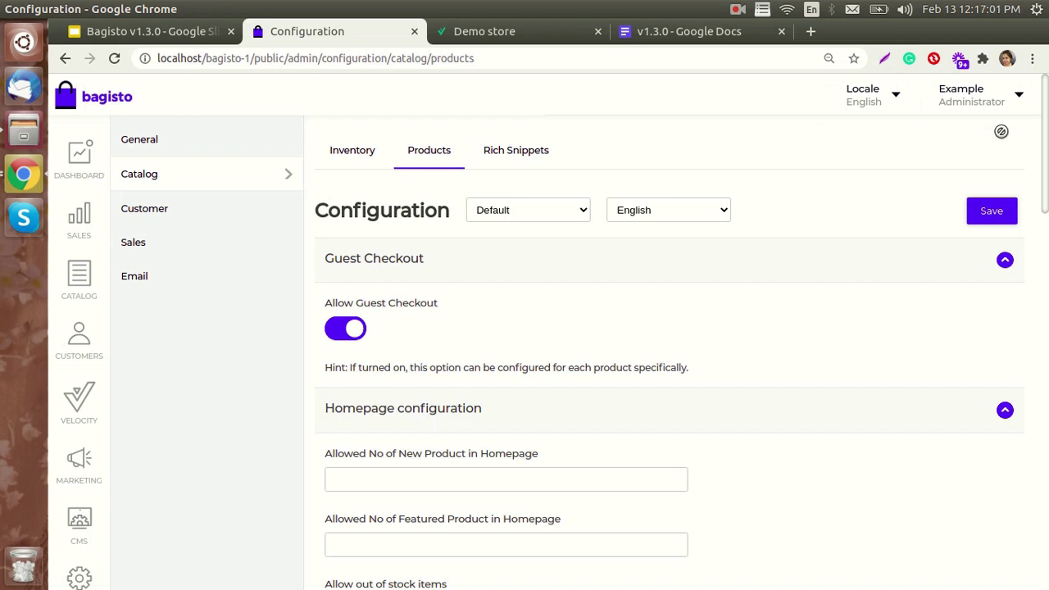
pyautogui.scroll(-2, 1002, 203)
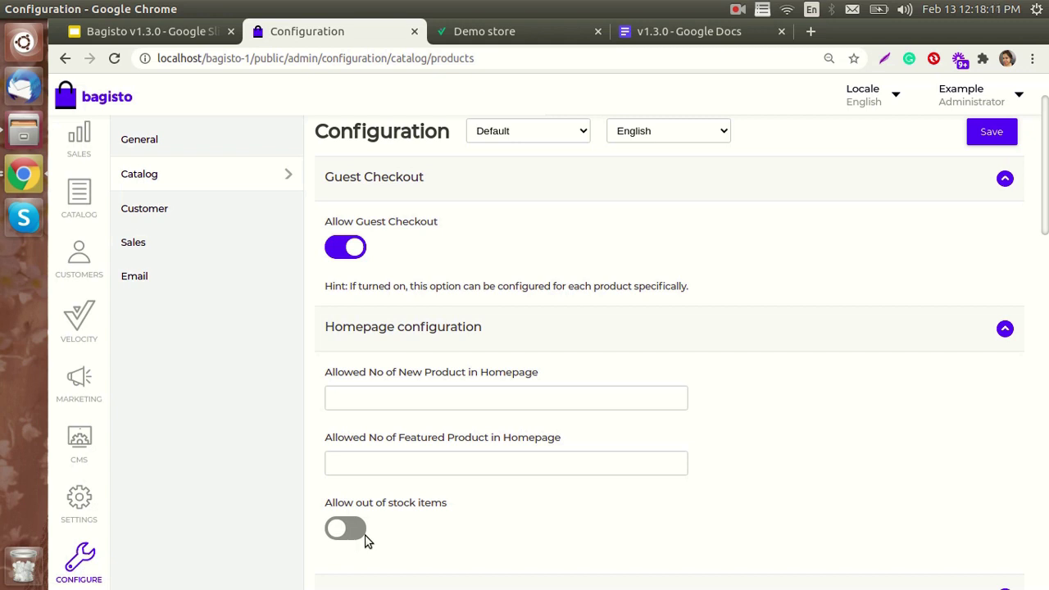
# - Reload the Velocity storefront and add the Yellow Sweatshirt from Featured Products to the cart
pyautogui.click(502, 38)
pyautogui.click(115, 58)
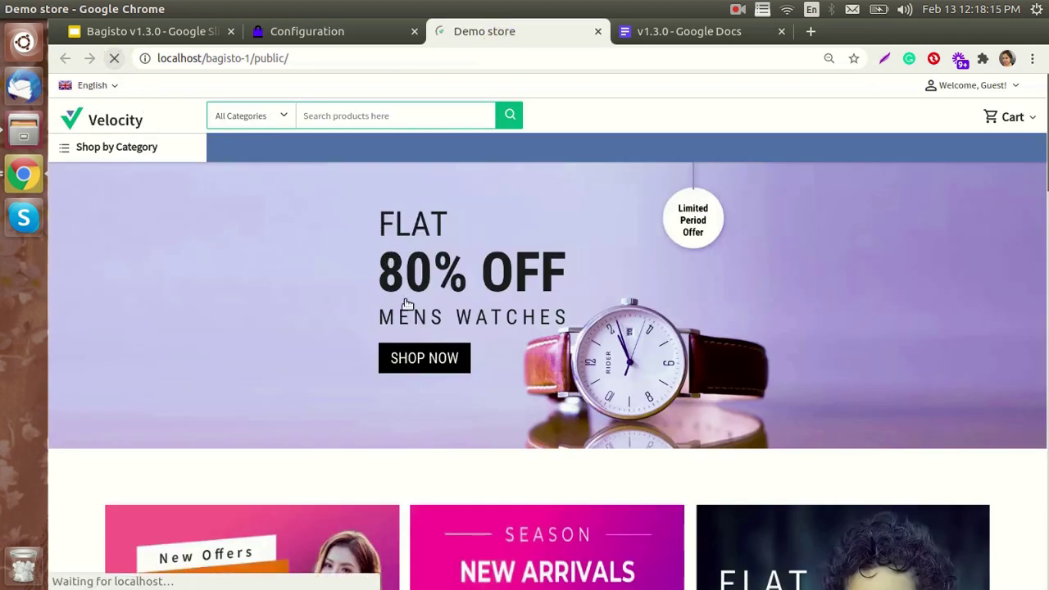
pyautogui.scroll(-7, 565, 304)
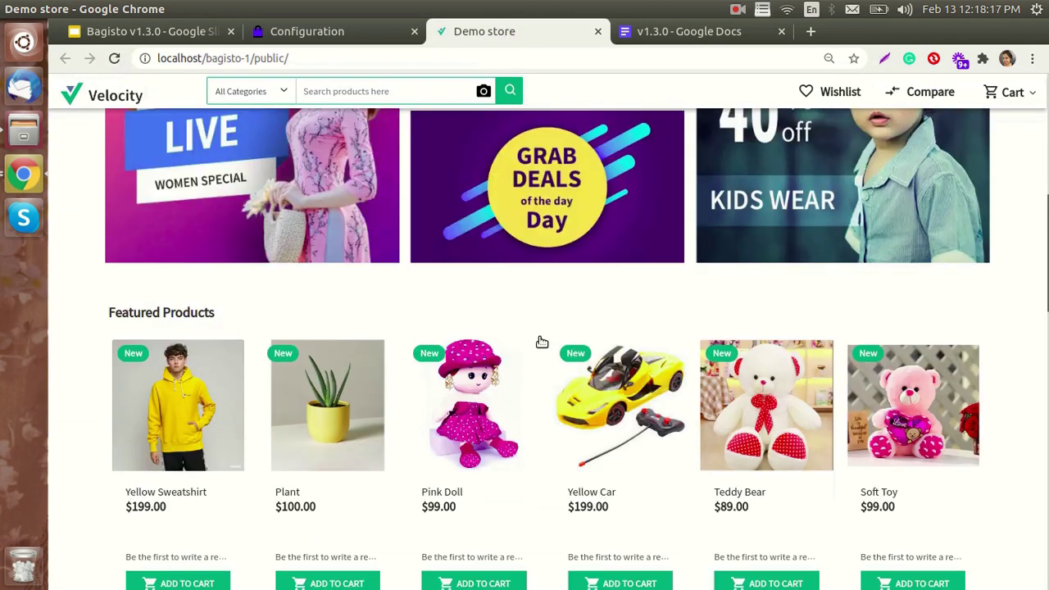
pyautogui.scroll(-2, 484, 410)
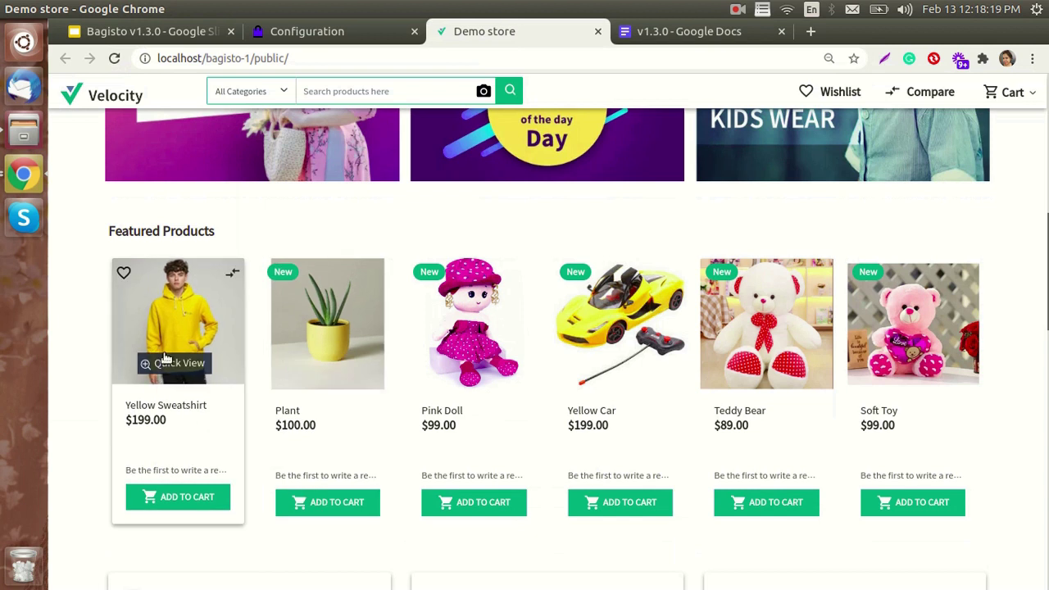
pyautogui.click(179, 496)
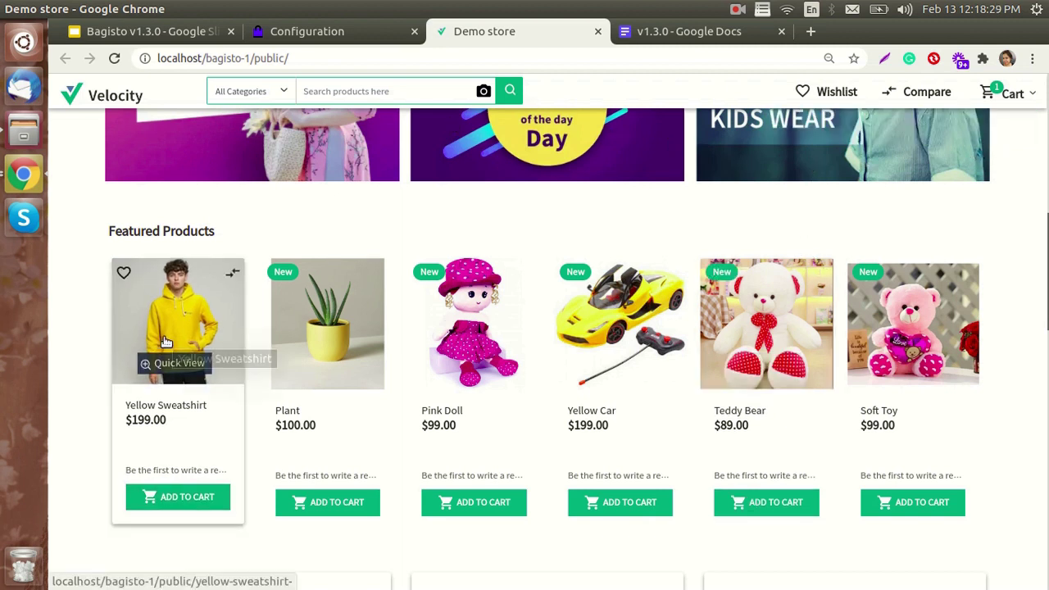
pyautogui.click(352, 30)
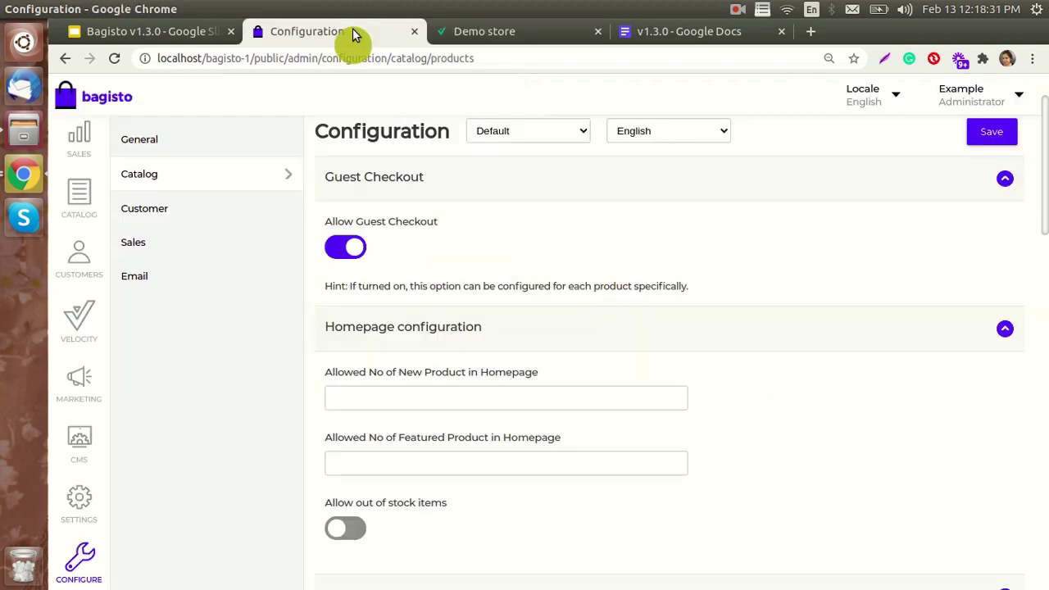
pyautogui.scroll(2, 82, 262)
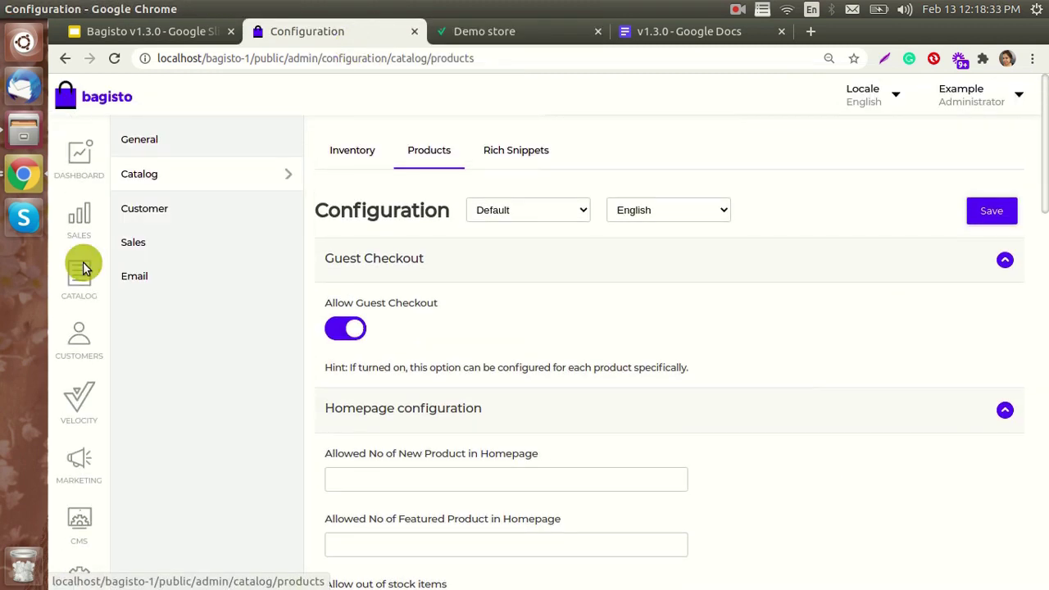
# - Change Yellow Sweatshirt's Default inventory from 100 to 0, save it, and reload the storefront
pyautogui.click(83, 268)
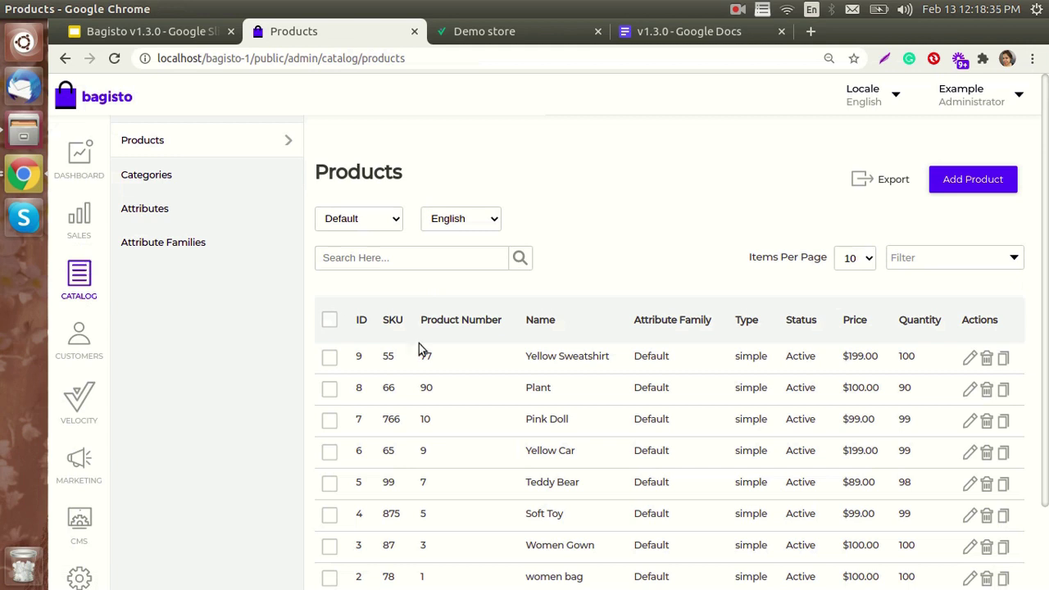
pyautogui.moveTo(523, 357); pyautogui.dragTo(607, 356)
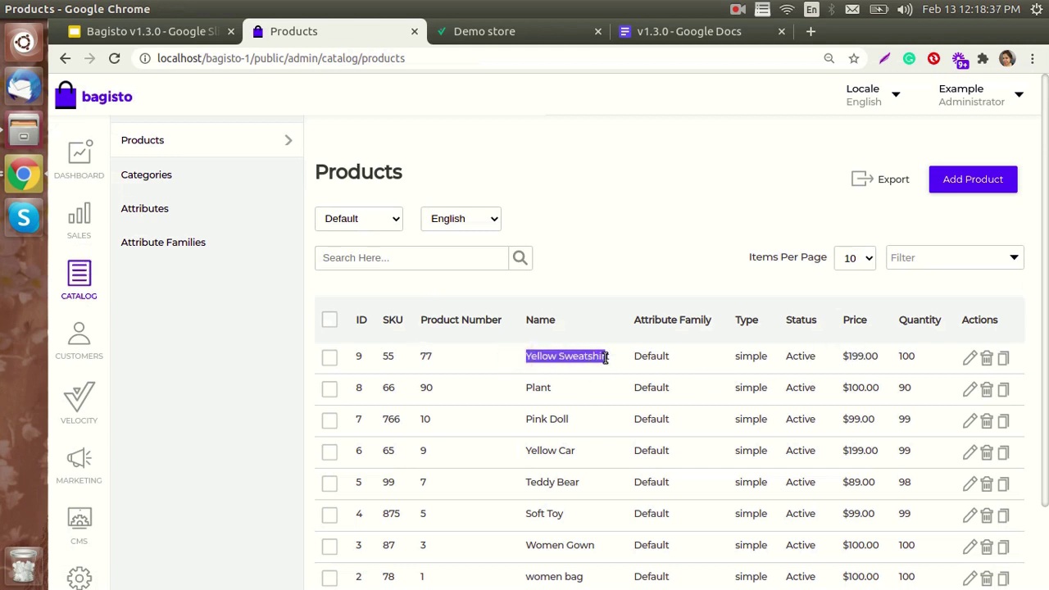
pyautogui.click(968, 360)
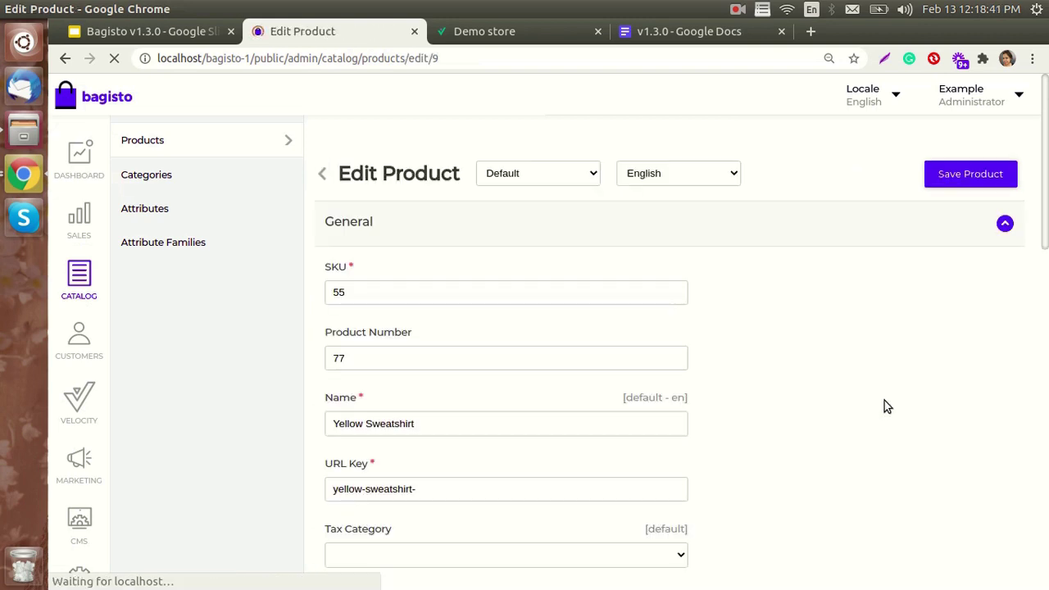
pyautogui.scroll(-10, 483, 459)
pyautogui.scroll(-3, 454, 468)
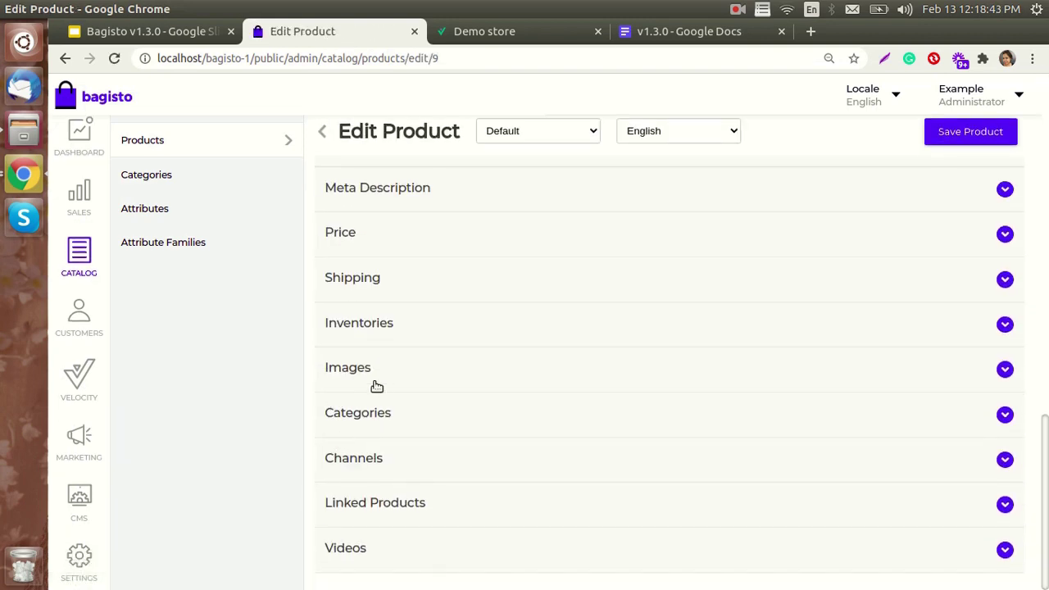
pyautogui.click(358, 320)
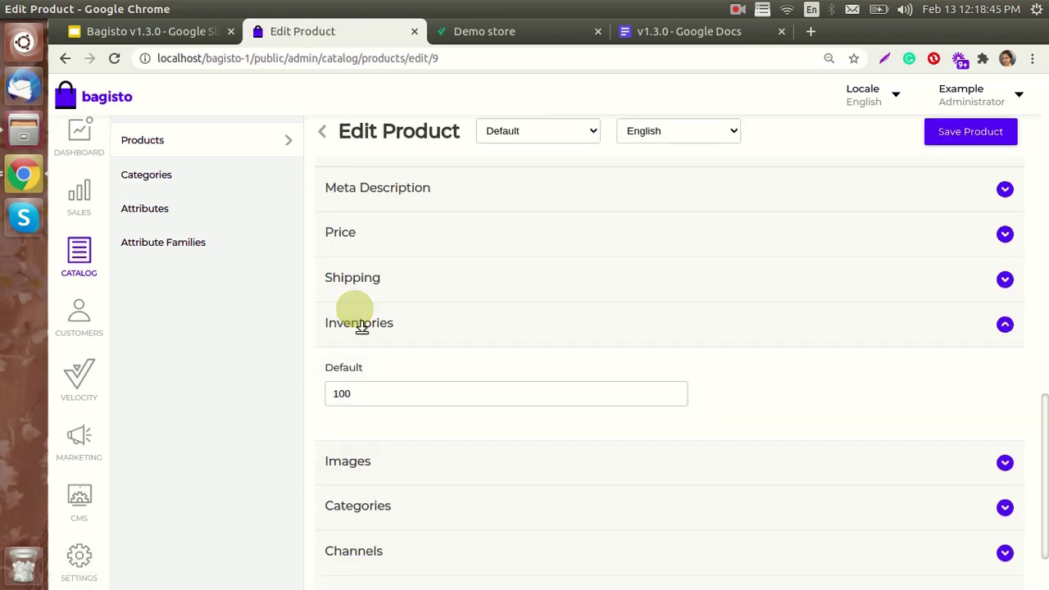
pyautogui.click(376, 390)
pyautogui.press('BackSpace')
pyautogui.press('BackSpace')
pyautogui.press('BackSpace')
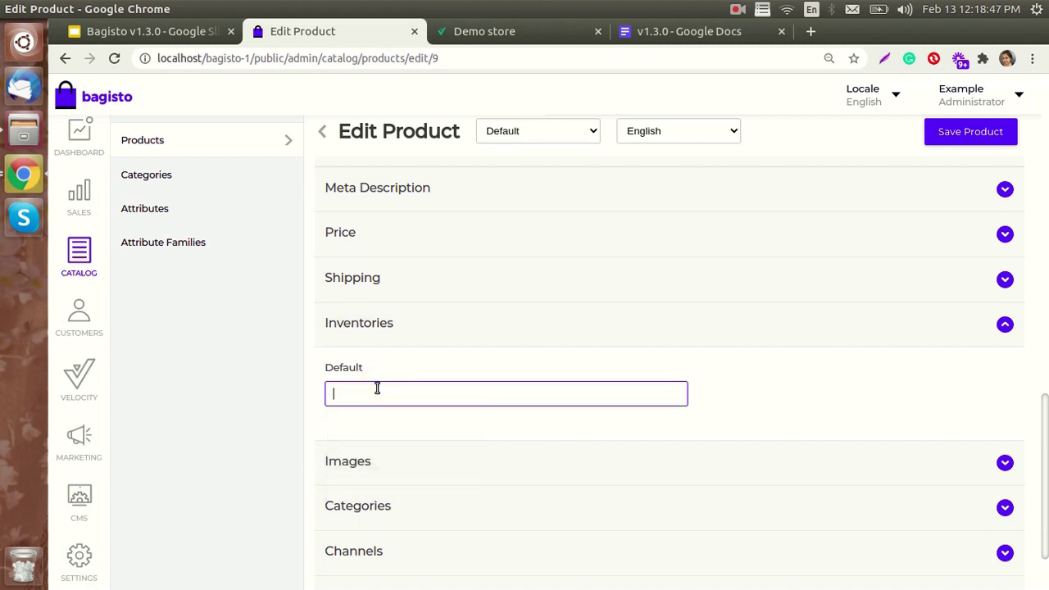
pyautogui.write('0')
pyautogui.click(955, 138)
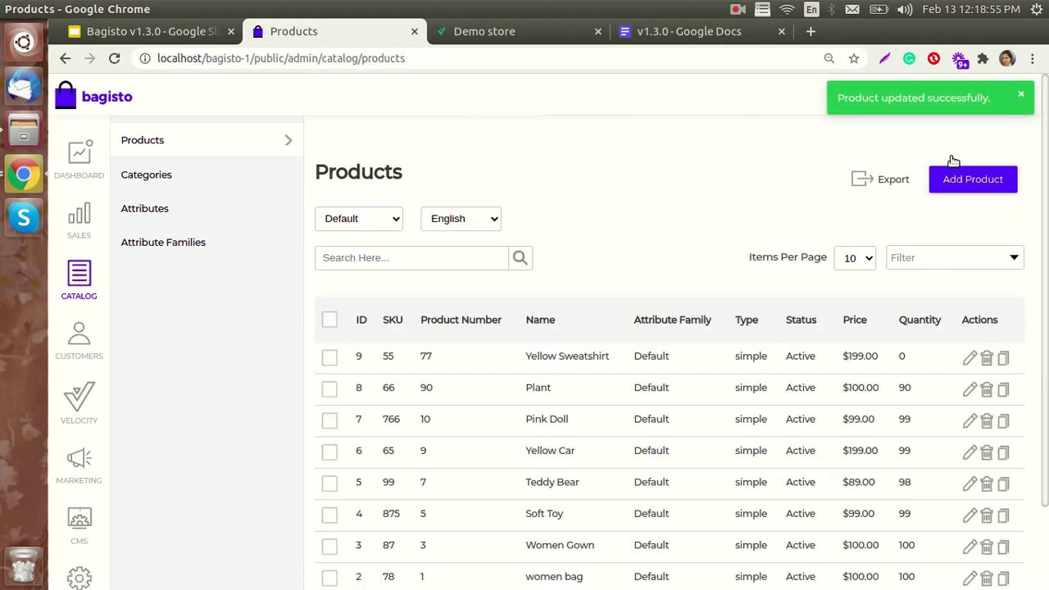
pyautogui.click(498, 38)
pyautogui.click(114, 58)
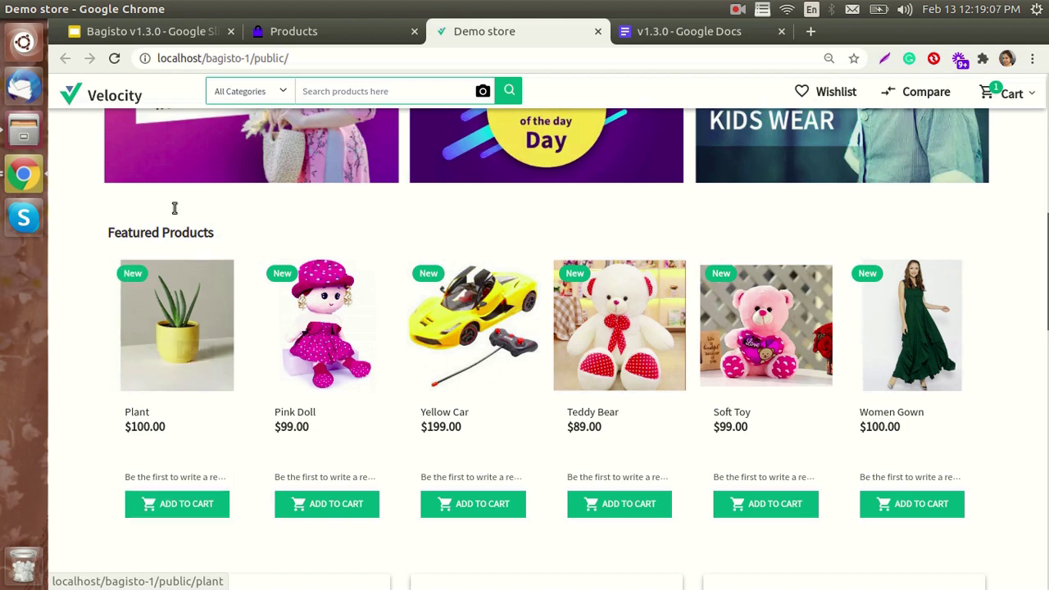
# - Turn Allow out of stock items back on in Configure > Catalog > Products and save
pyautogui.click(305, 30)
pyautogui.scroll(-1, 90, 442)
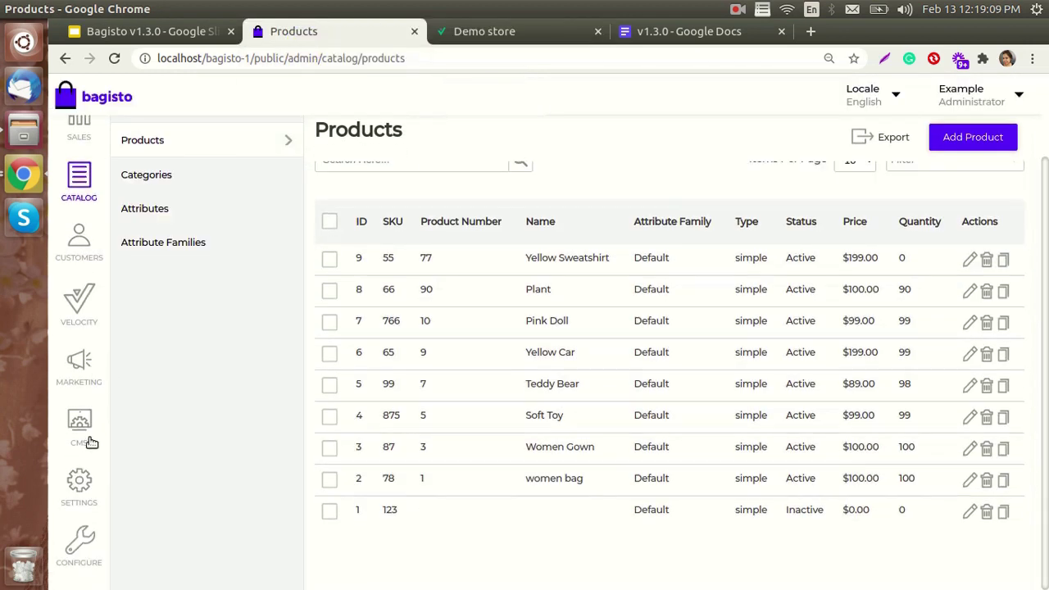
pyautogui.click(78, 535)
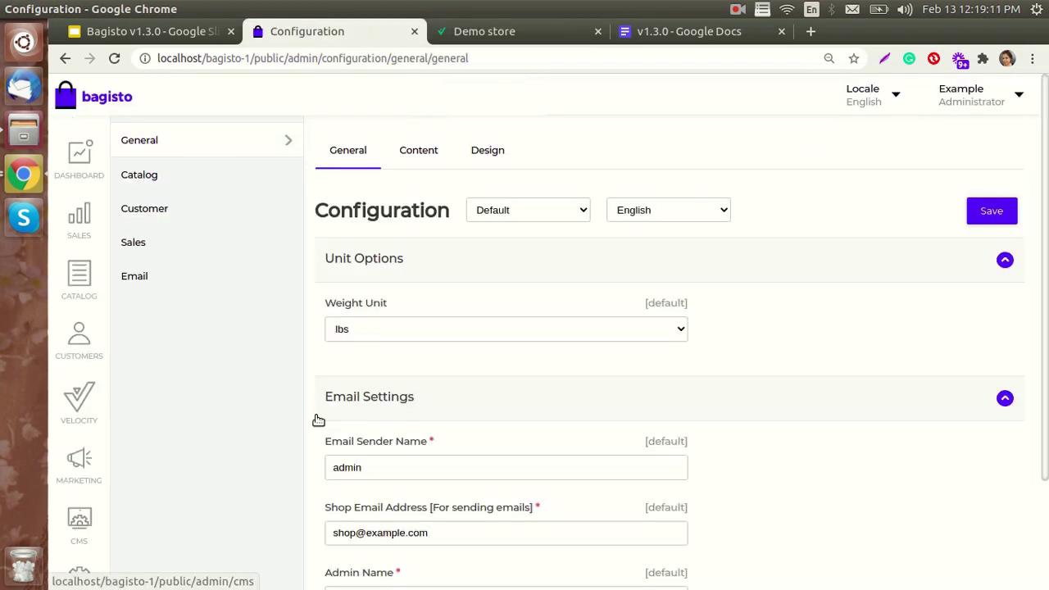
pyautogui.scroll(-2, 385, 410)
pyautogui.click(158, 173)
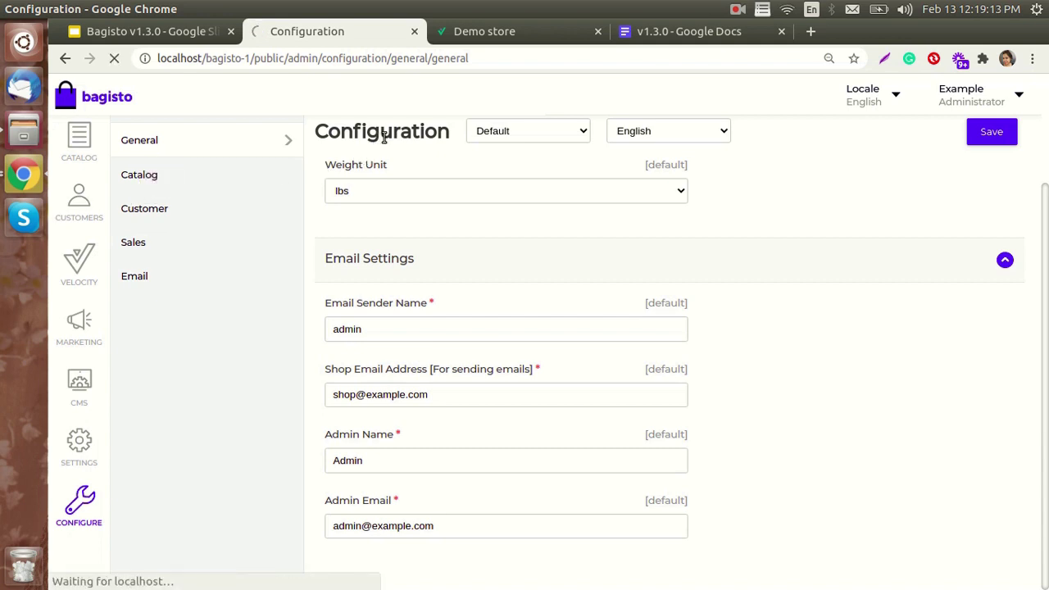
pyautogui.click(414, 150)
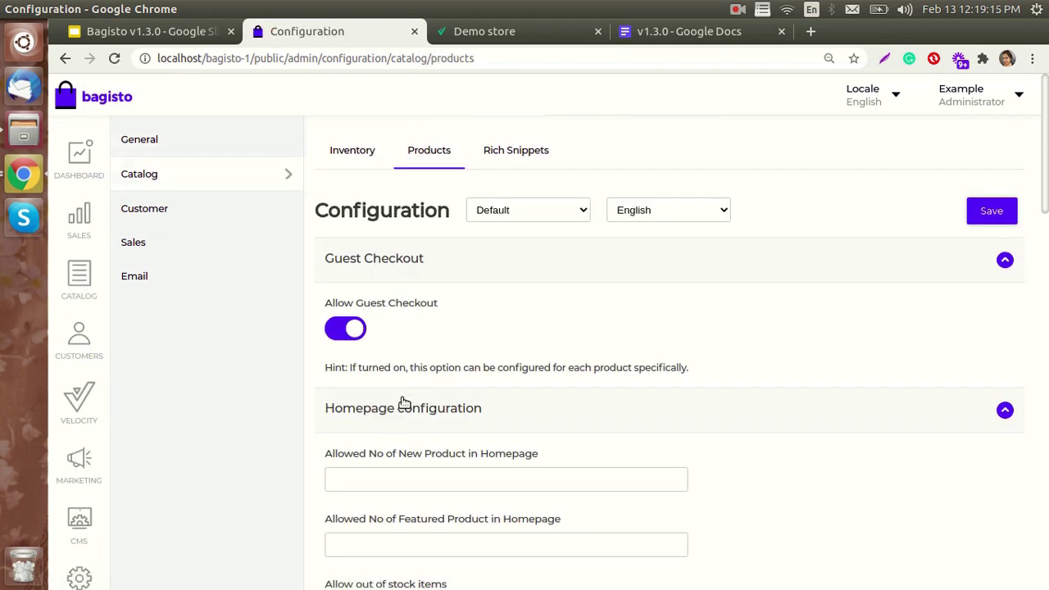
pyautogui.scroll(-3, 393, 410)
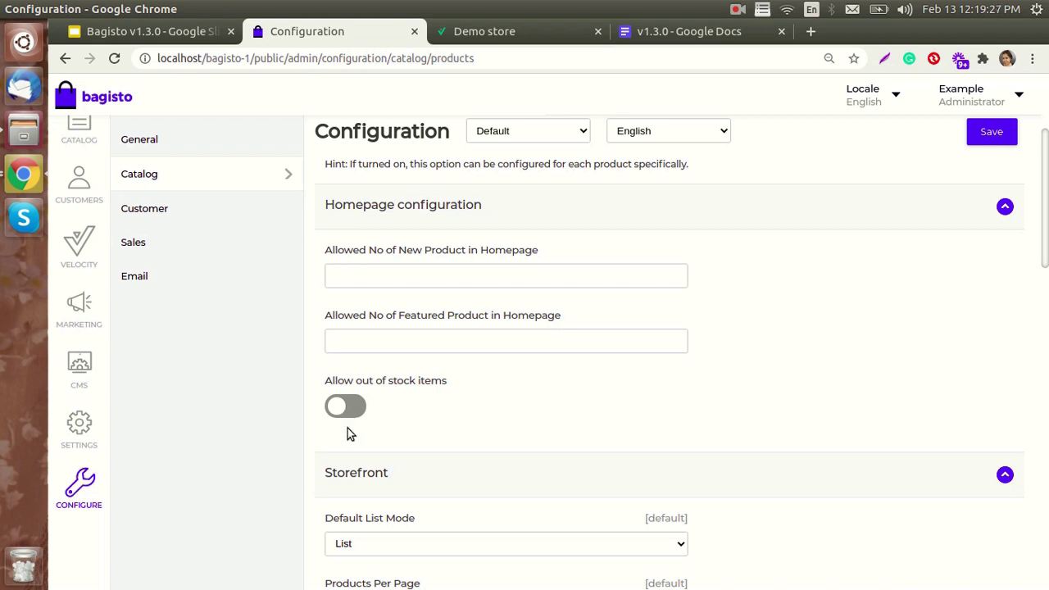
pyautogui.click(343, 408)
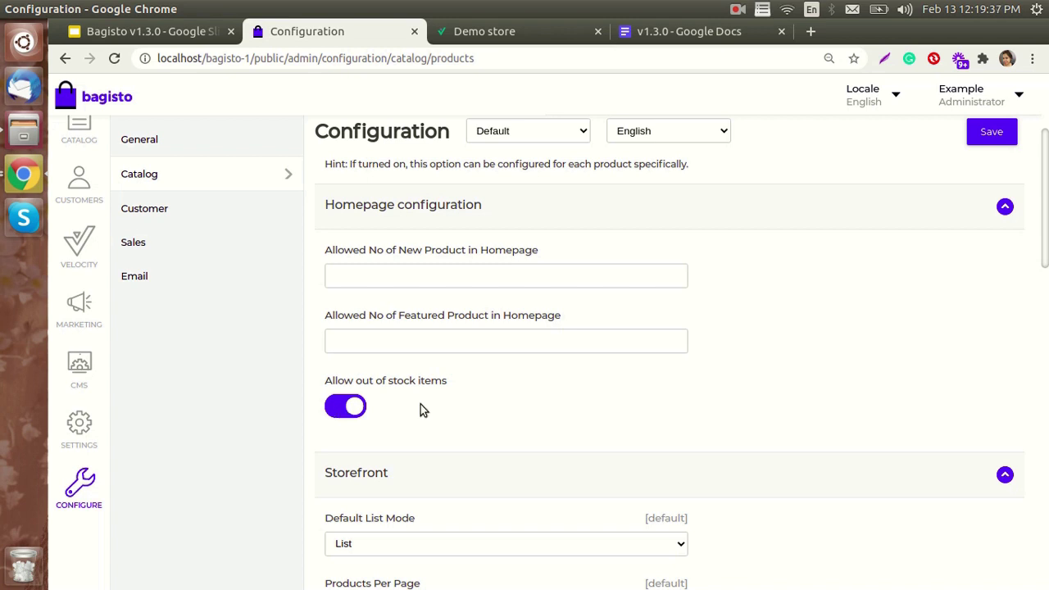
pyautogui.scroll(3, 834, 228)
pyautogui.click(983, 134)
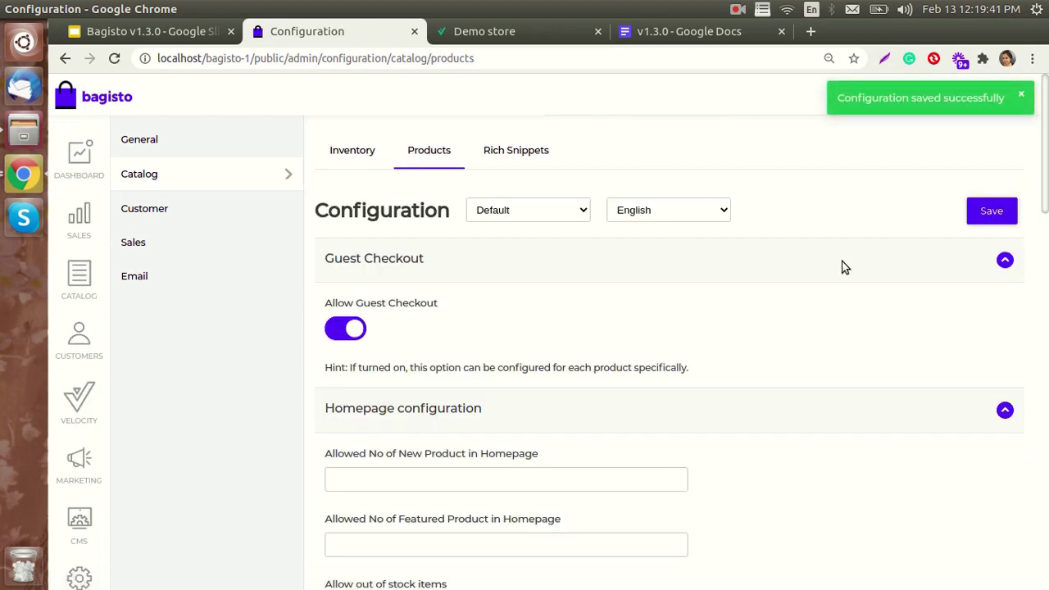
# - Reload the storefront to see Yellow Sweatshirt back in Featured Products, then view the v1.3.0 slides
pyautogui.click(531, 34)
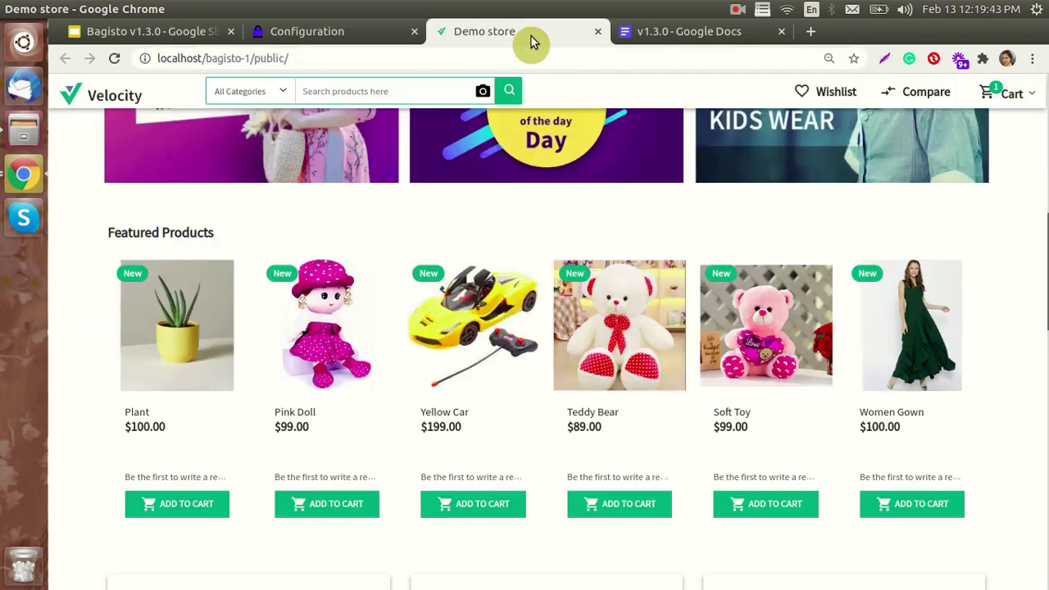
pyautogui.click(114, 59)
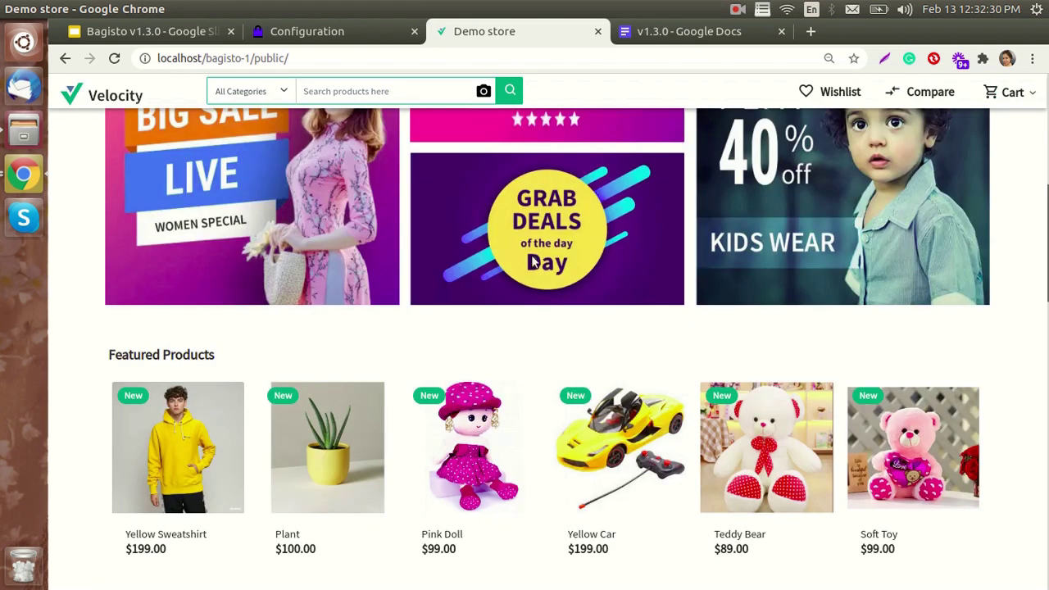
pyautogui.click(131, 33)
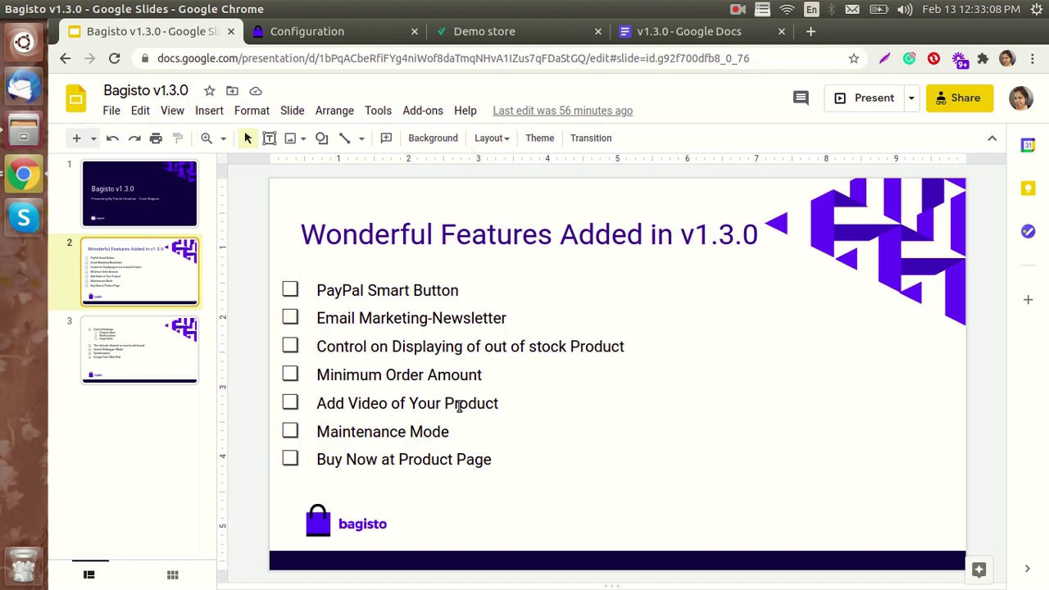
# - Return from the slides to the Bagisto admin Catalog Products configuration
pyautogui.click(322, 35)
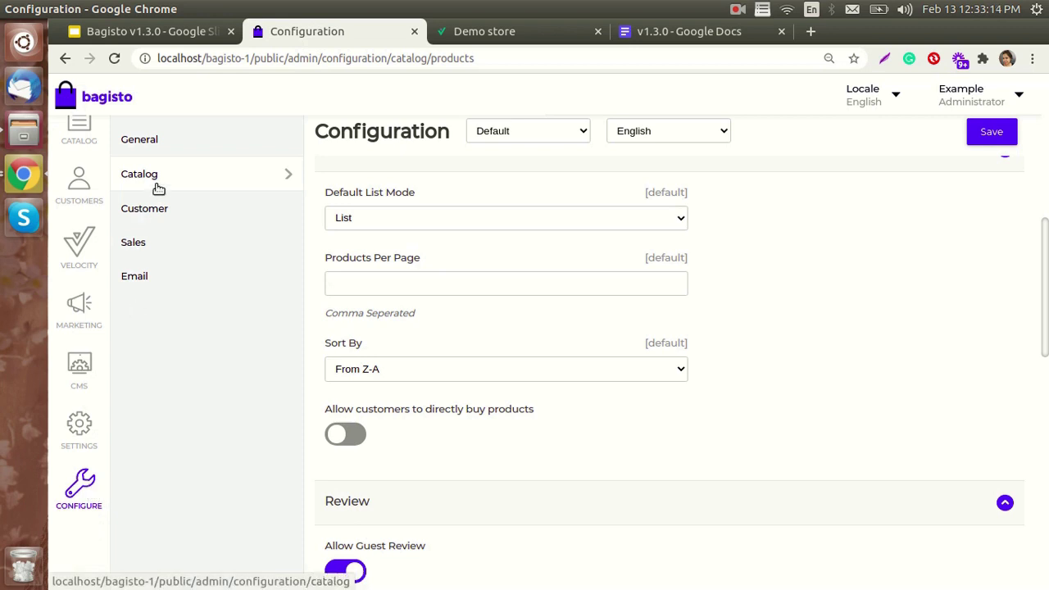
# - Change the Sales Order Settings Minimum Order Amount from 500 to 700 and save
pyautogui.click(138, 244)
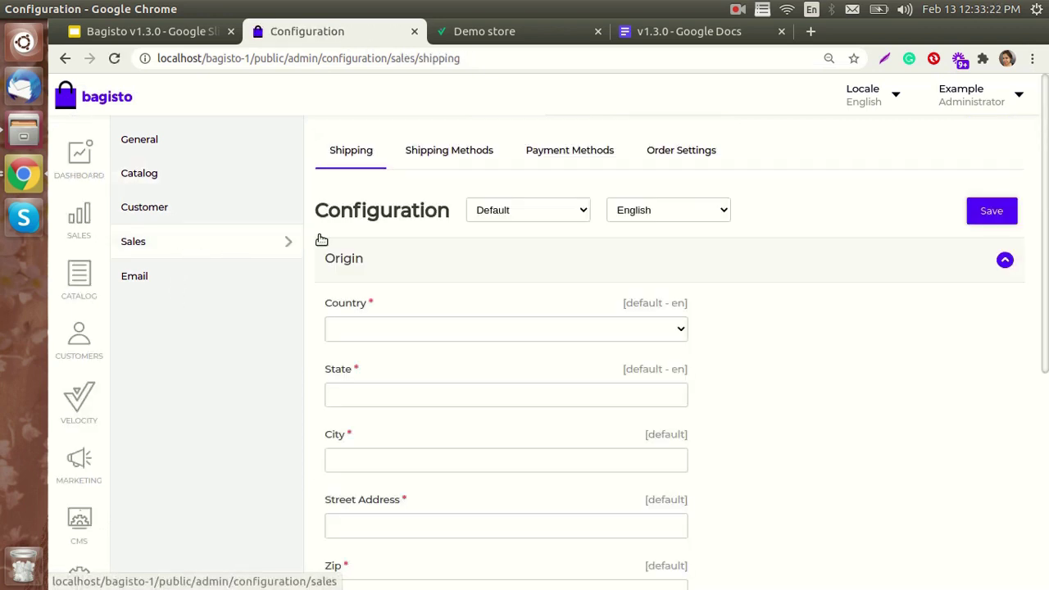
pyautogui.click(676, 155)
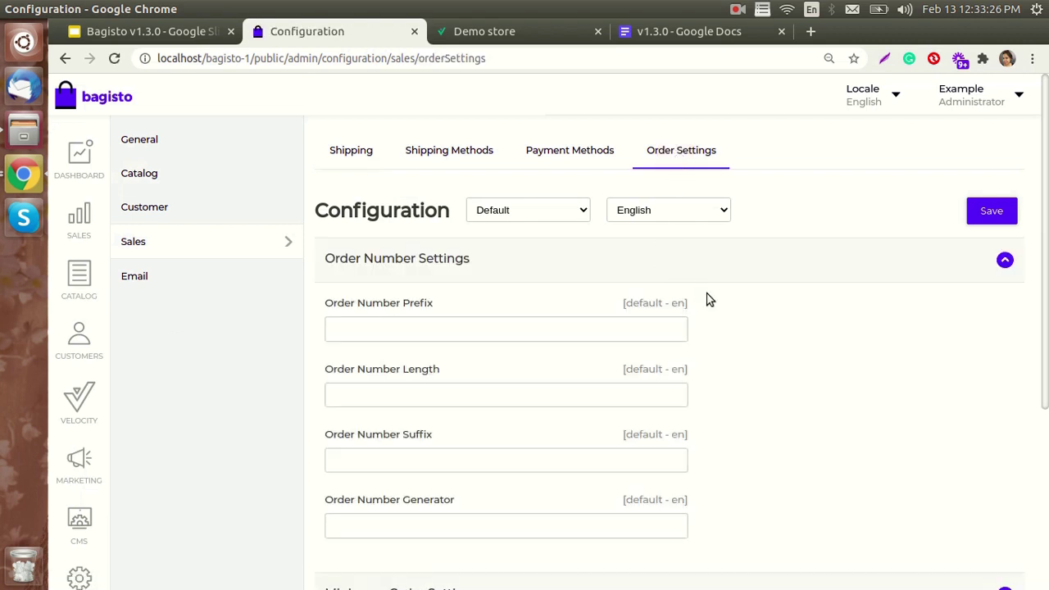
pyautogui.scroll(-4, 721, 315)
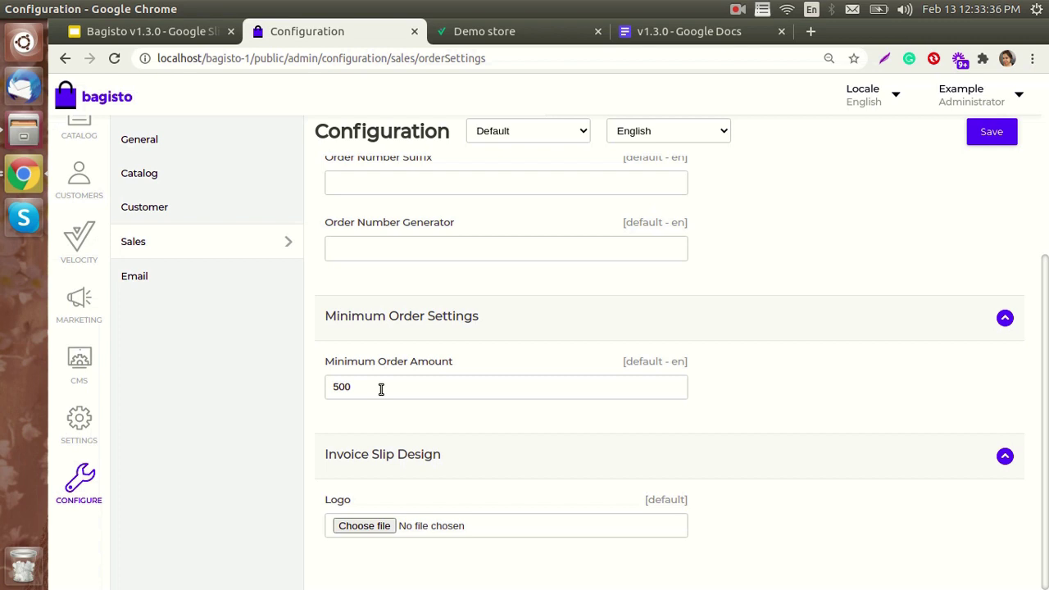
pyautogui.click(381, 389)
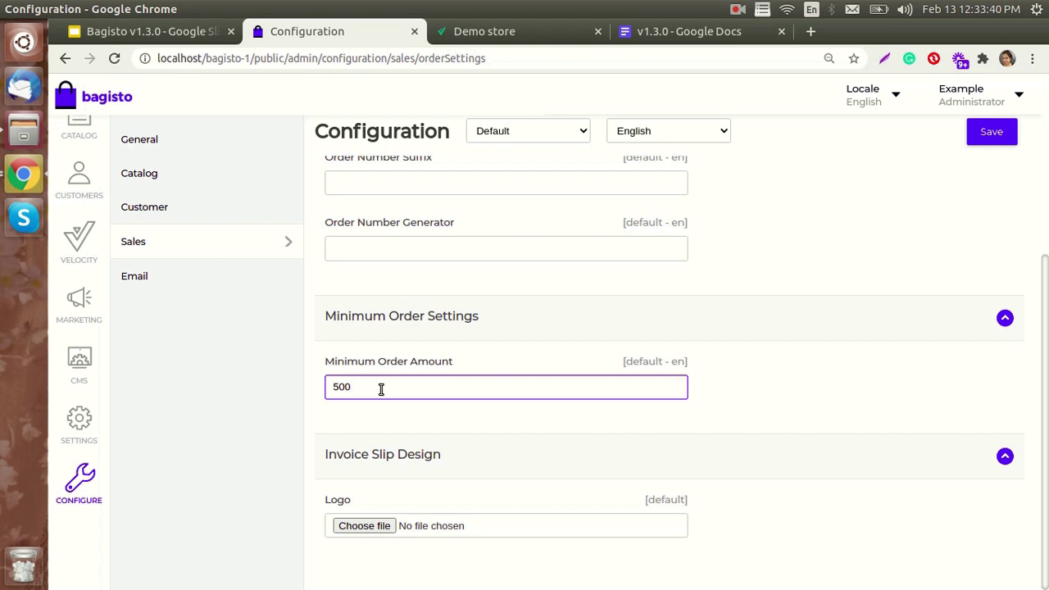
pyautogui.press('BackSpace')
pyautogui.press('BackSpace')
pyautogui.press('BackSpace')
pyautogui.write('700')
pyautogui.click(990, 141)
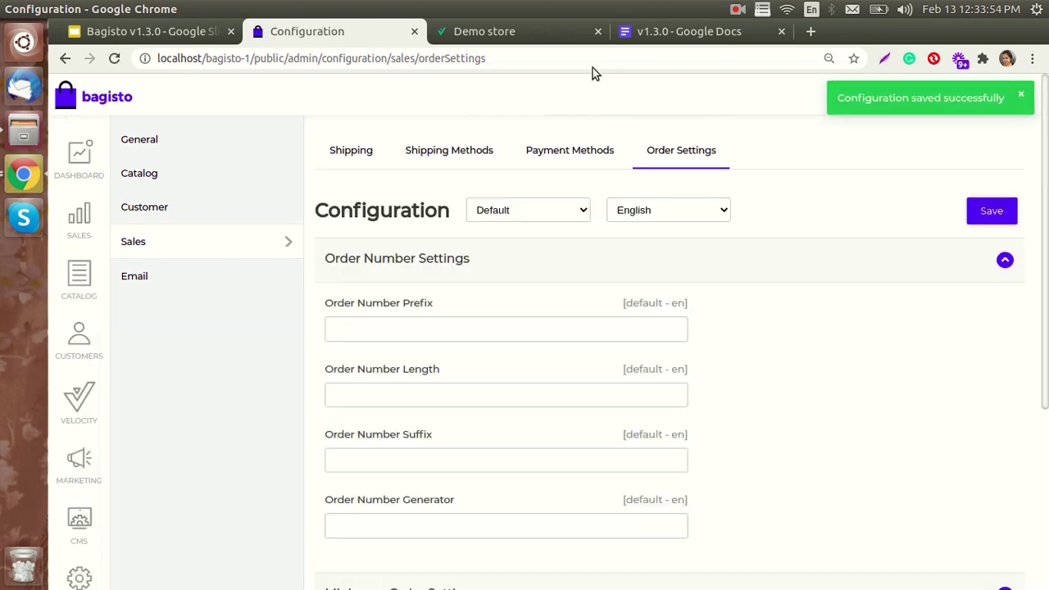
# - Reload the storefront, add the $199.00 Yellow Car to the cart, and open the shopping cart page
pyautogui.click(526, 37)
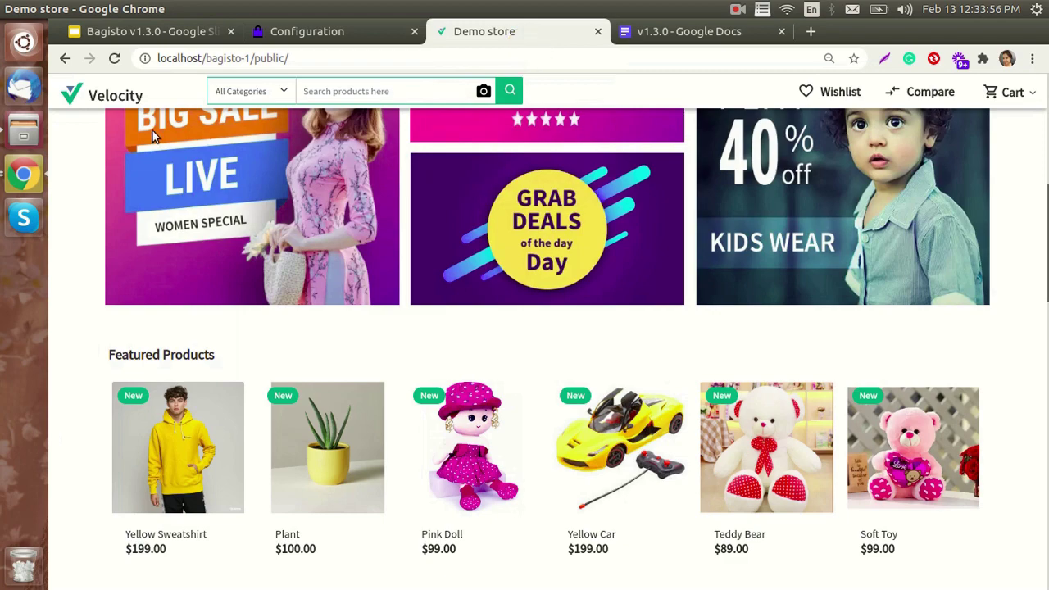
pyautogui.click(114, 58)
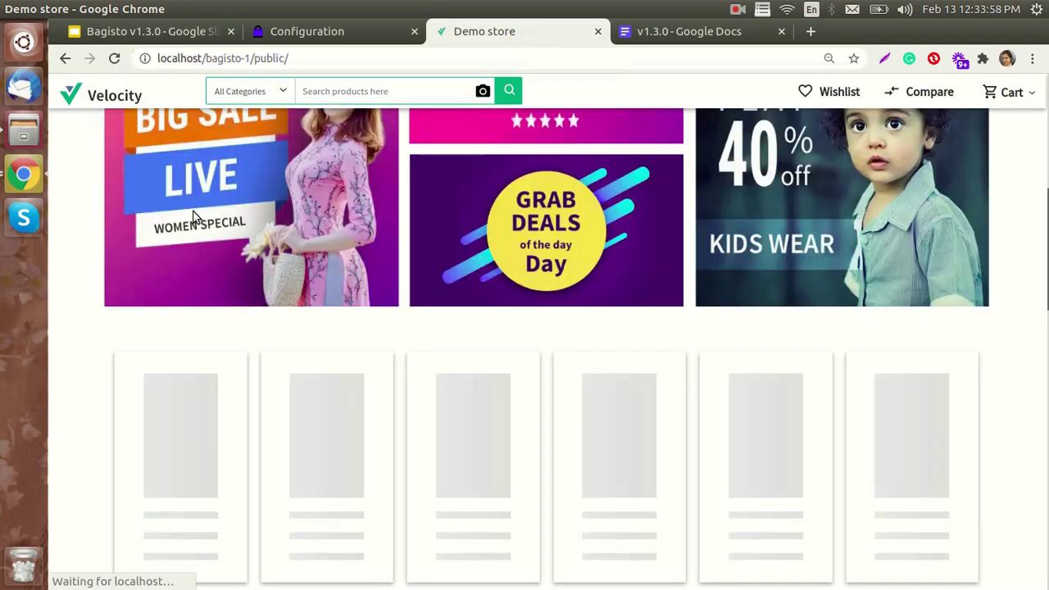
pyautogui.scroll(-3, 498, 257)
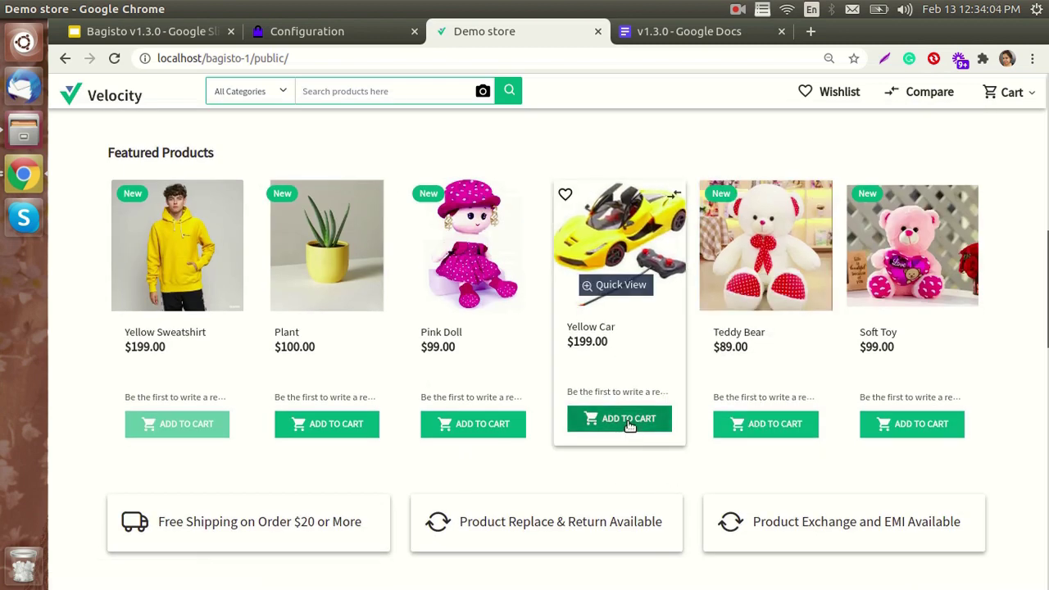
pyautogui.click(629, 425)
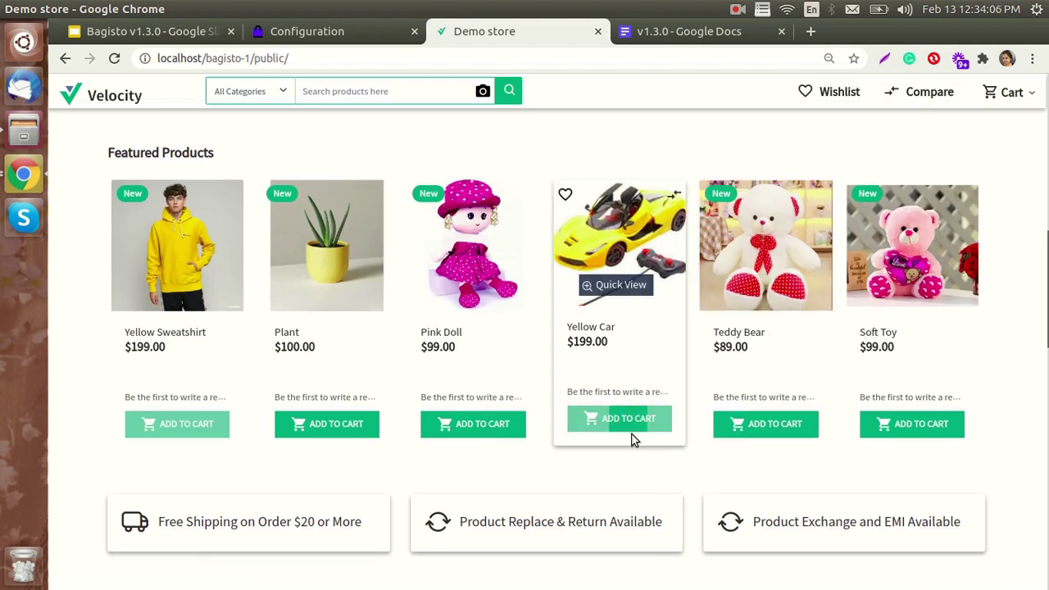
pyautogui.scroll(3, 696, 369)
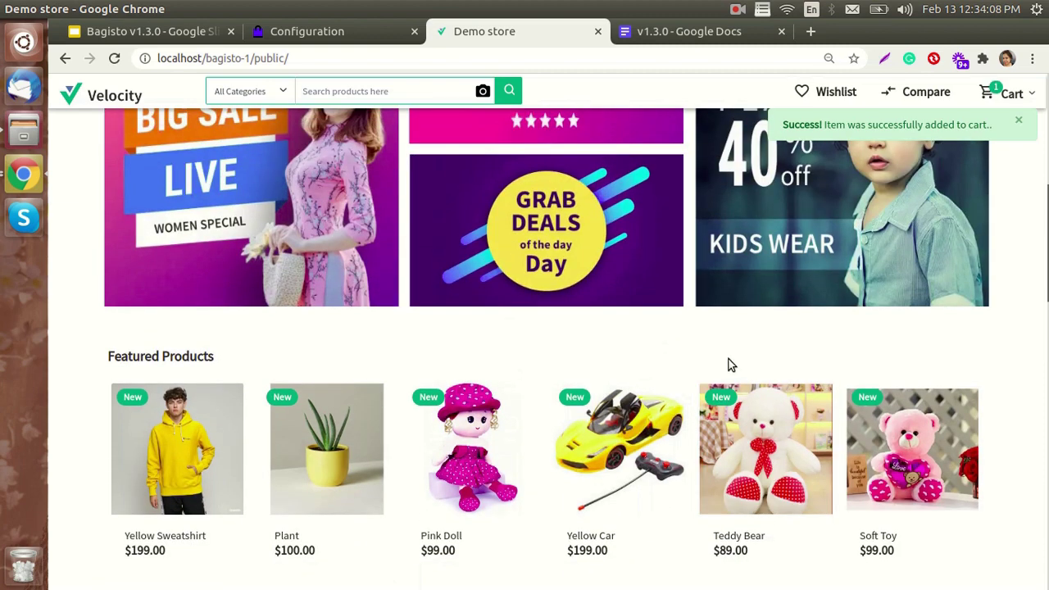
pyautogui.scroll(5, 729, 365)
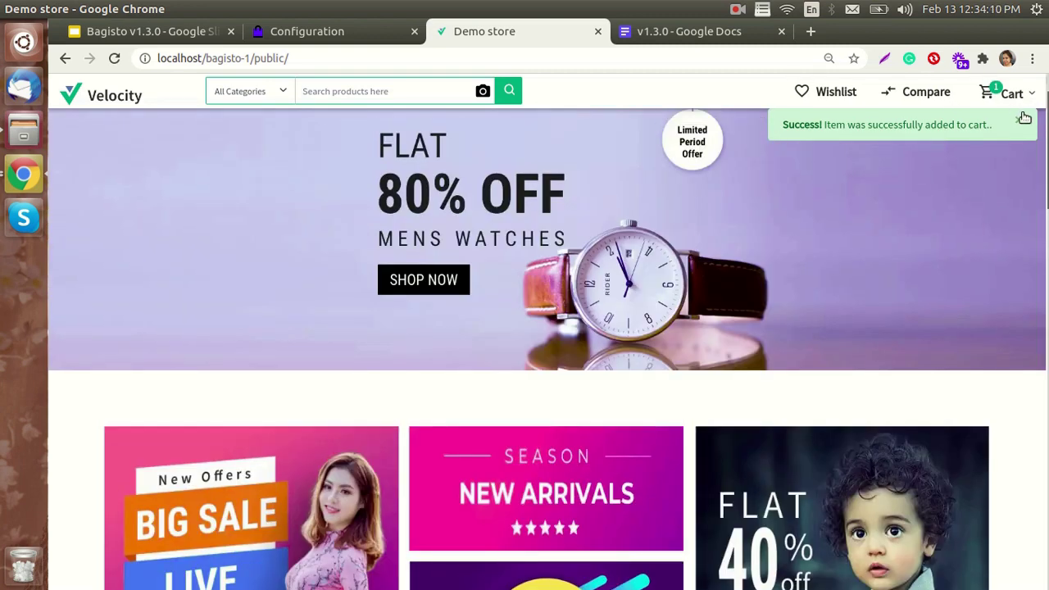
pyautogui.click(1014, 94)
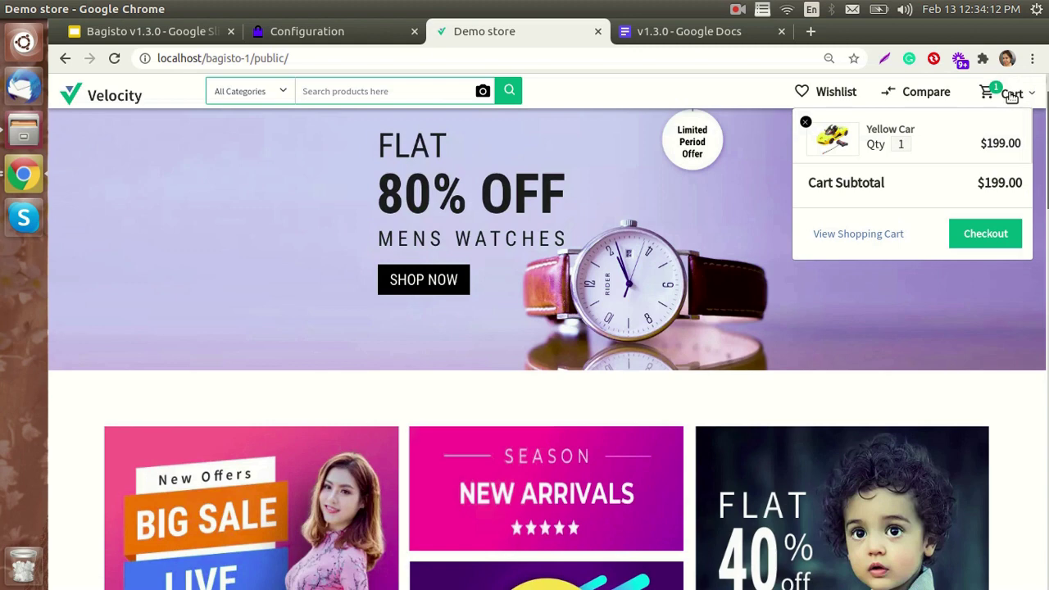
pyautogui.click(869, 233)
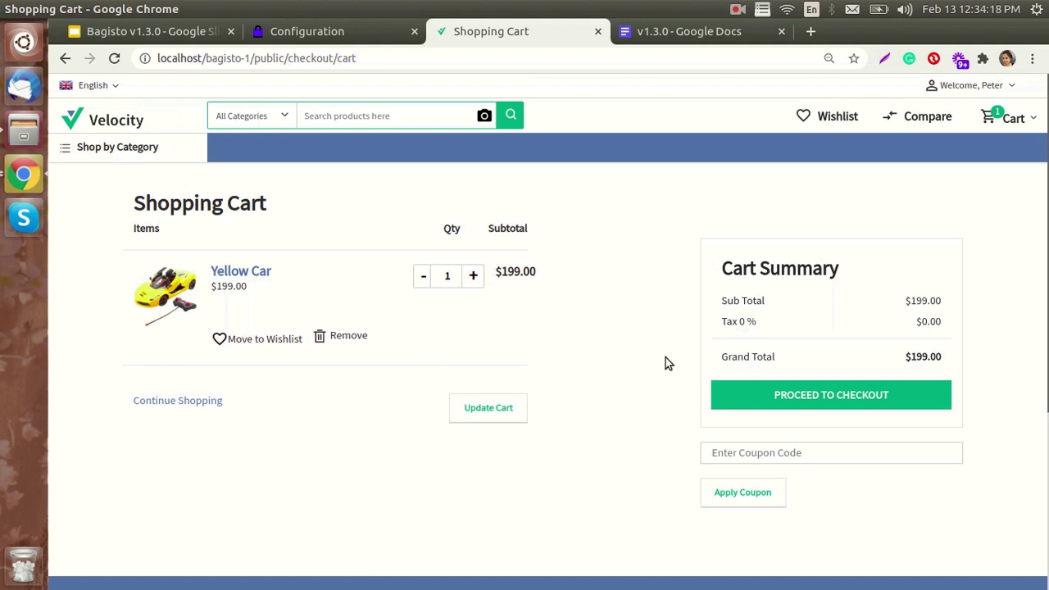
# - Attempt checkout at $199, then raise Yellow Car quantity to 4 ($796.00) and proceed to checkout
pyautogui.click(832, 406)
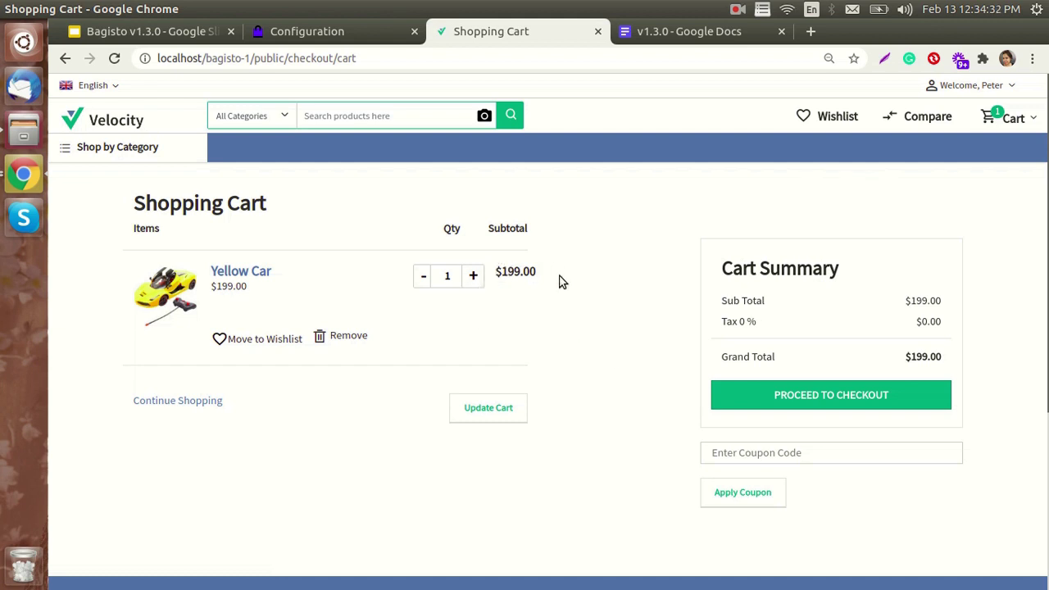
pyautogui.click(475, 278)
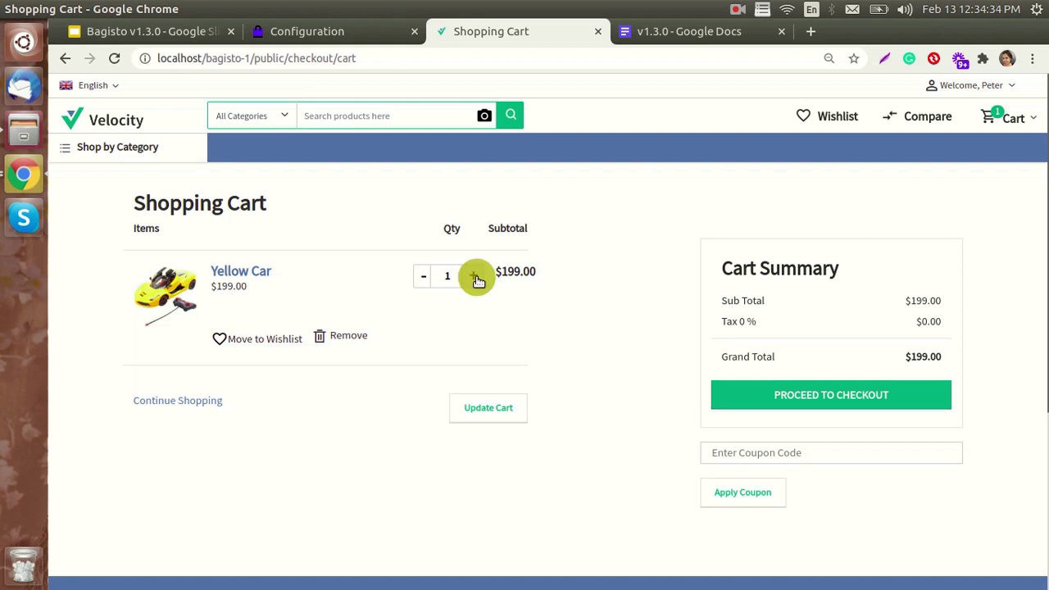
pyautogui.click(475, 279)
pyautogui.click(476, 279)
pyautogui.click(480, 410)
pyautogui.click(849, 397)
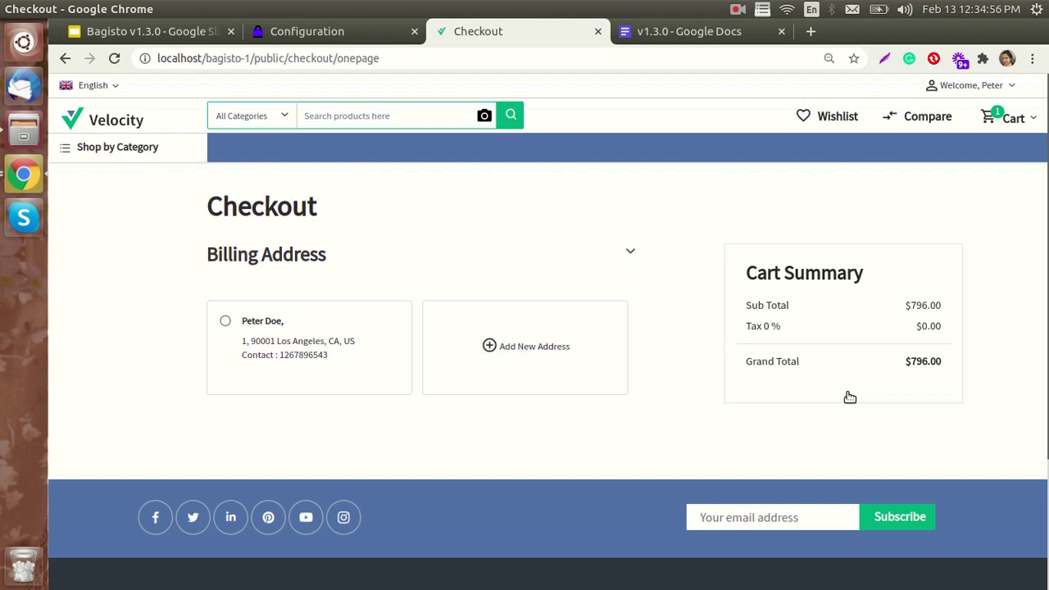
# - Back in Order Settings, empty the 700 Minimum Order Amount field and save
pyautogui.click(374, 33)
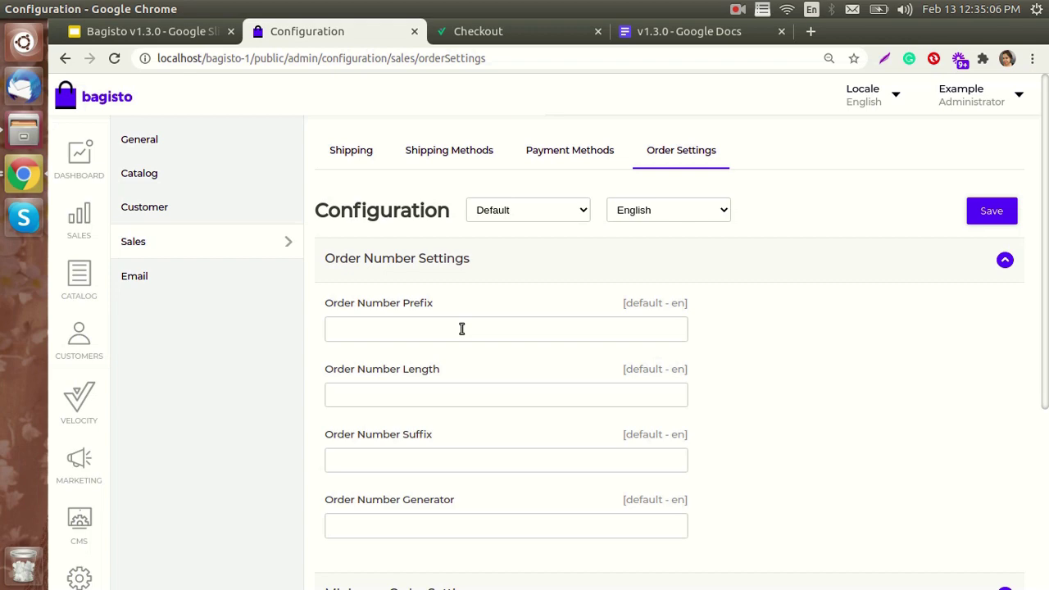
pyautogui.scroll(-5, 169, 534)
pyautogui.scroll(5, 169, 307)
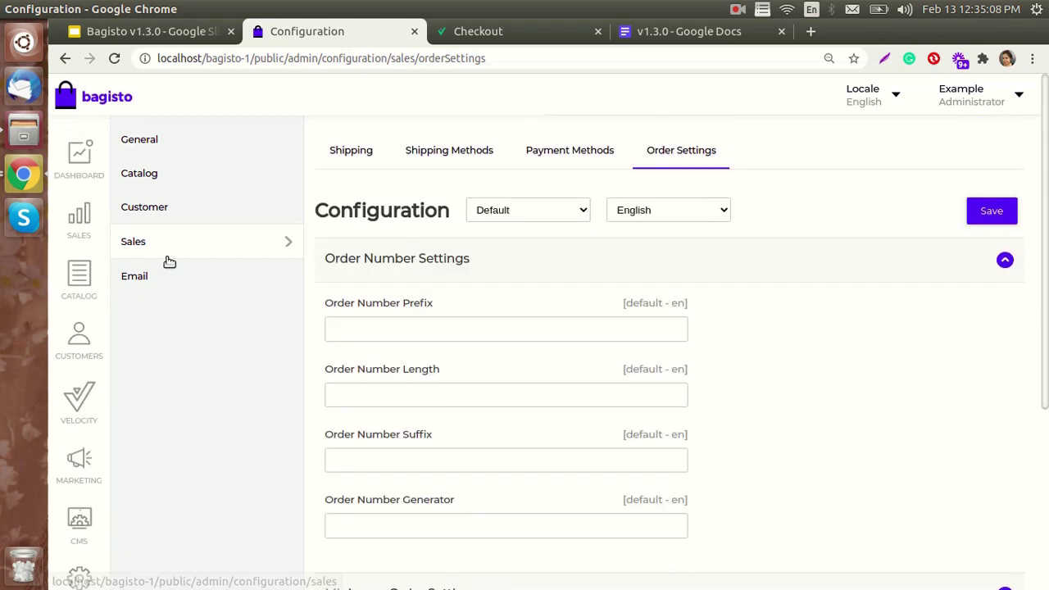
pyautogui.scroll(-5, 721, 295)
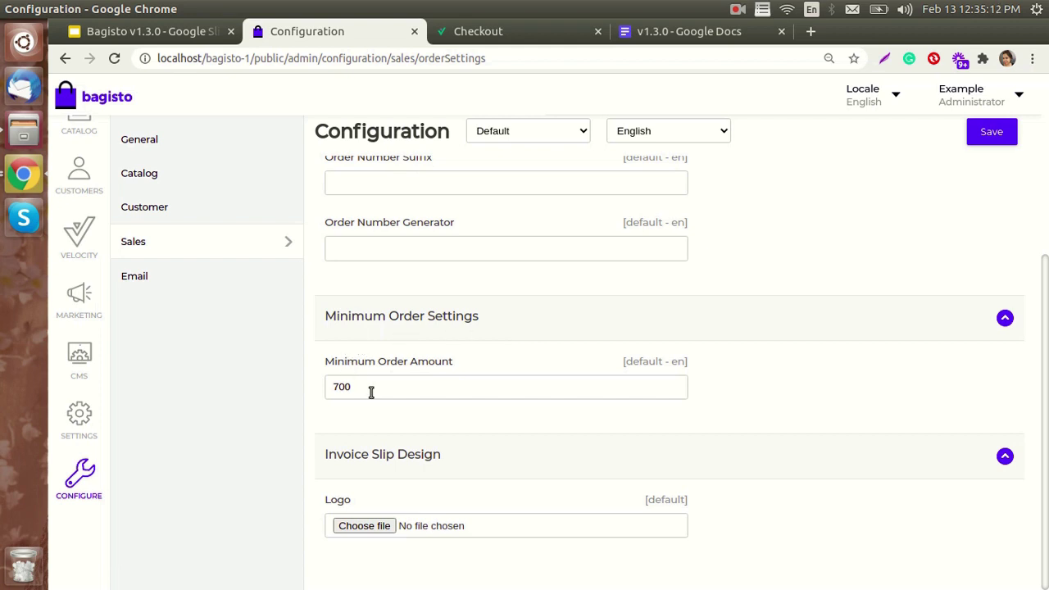
pyautogui.click(370, 392)
pyautogui.press('BackSpace')
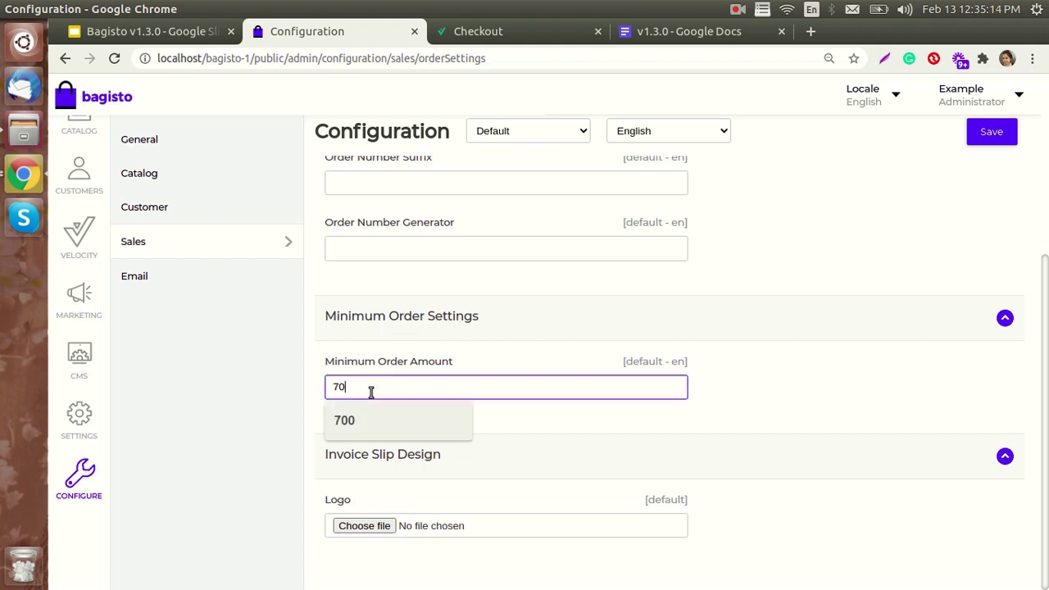
pyautogui.press('BackSpace')
pyautogui.press('BackSpace')
pyautogui.write('0')
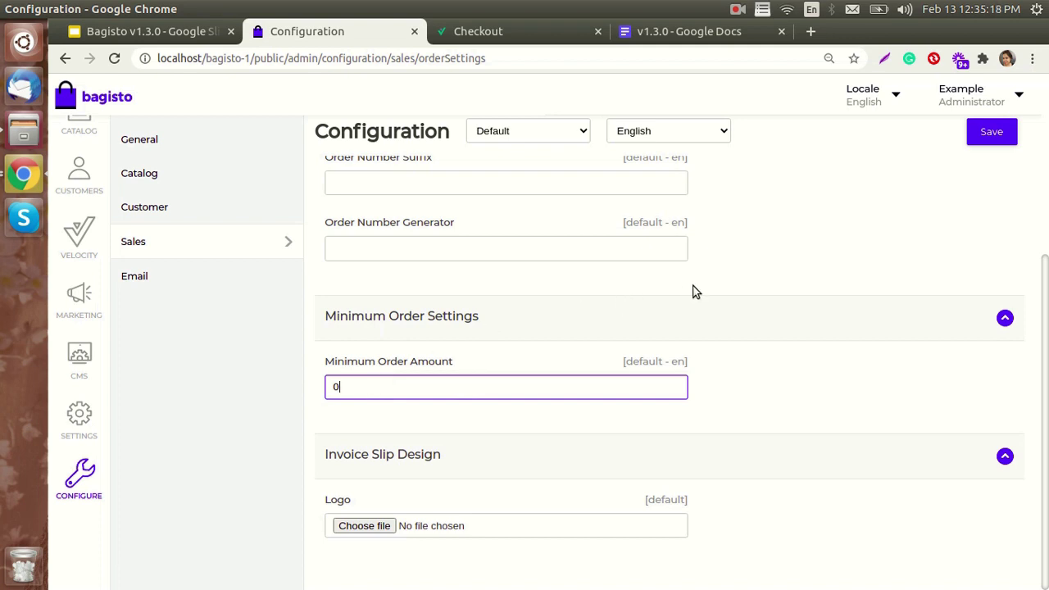
pyautogui.press('BackSpace')
pyautogui.click(1008, 135)
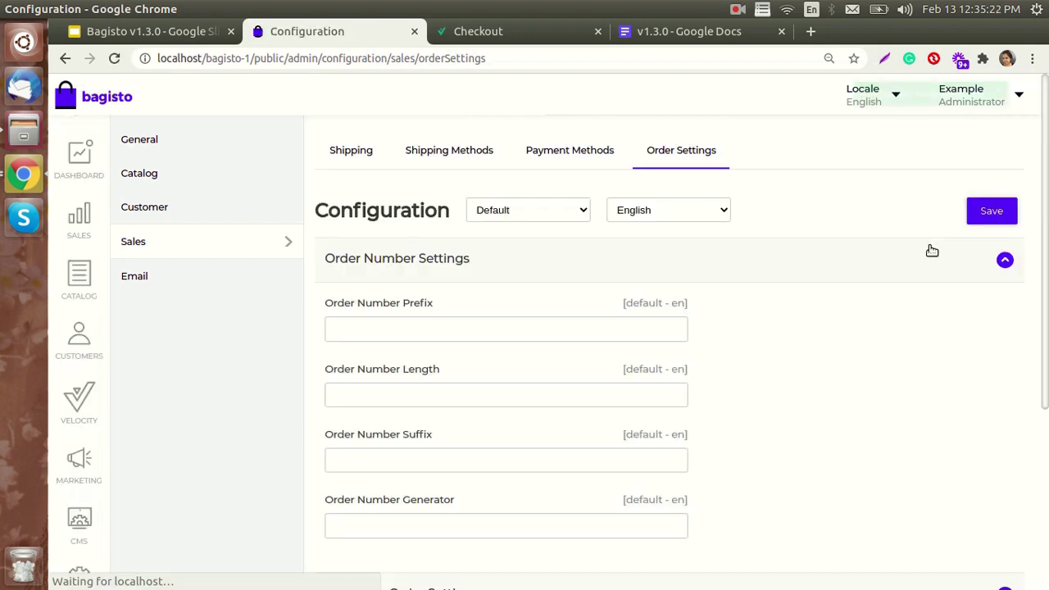
pyautogui.scroll(-4, 709, 349)
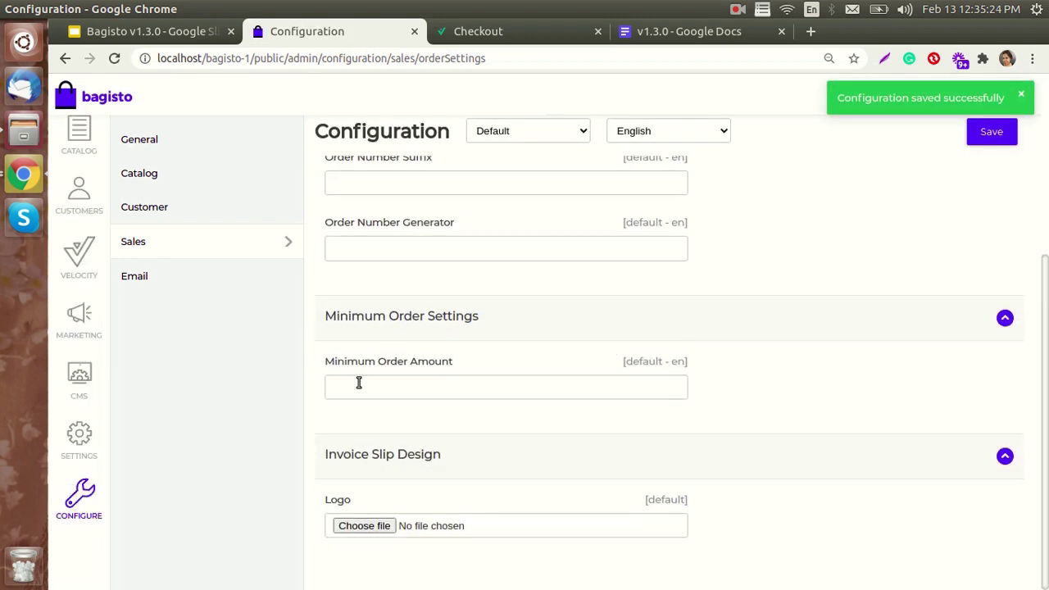
# - Reload the storefront checkout and remove the Yellow Car from the mini-cart
pyautogui.click(472, 32)
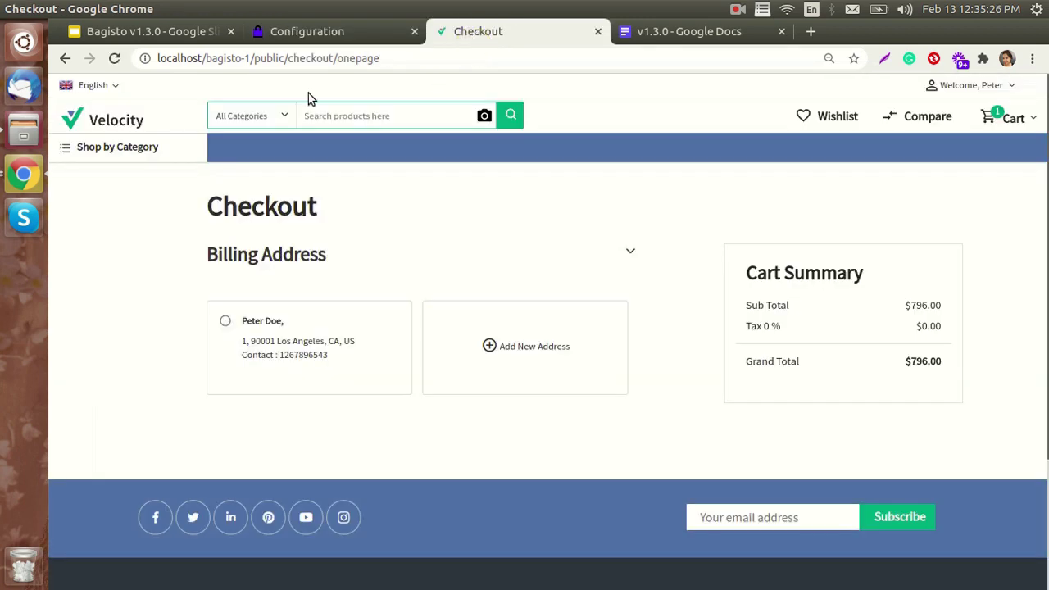
pyautogui.click(117, 59)
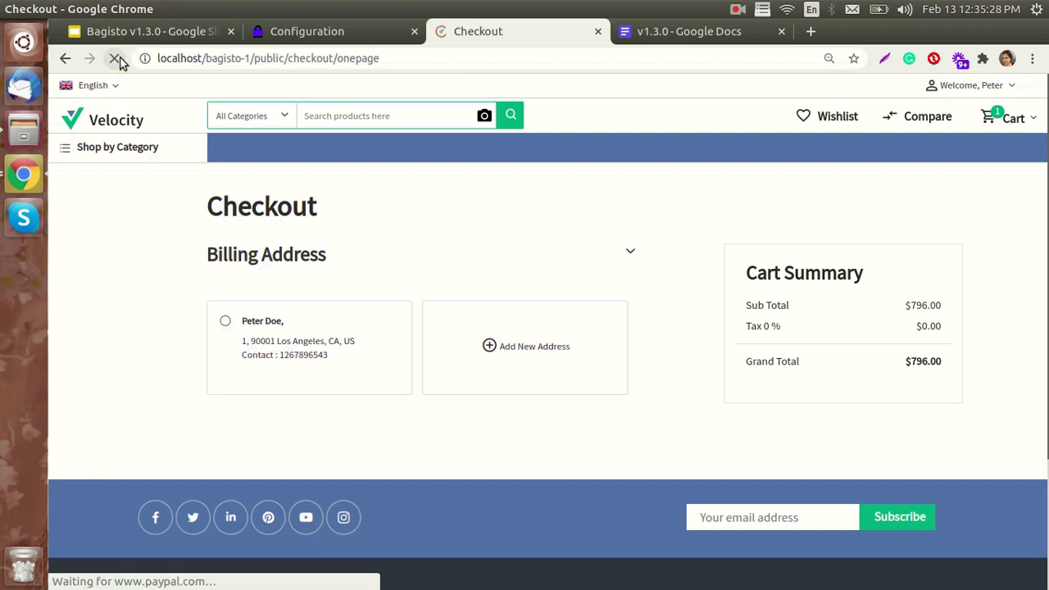
pyautogui.click(1007, 122)
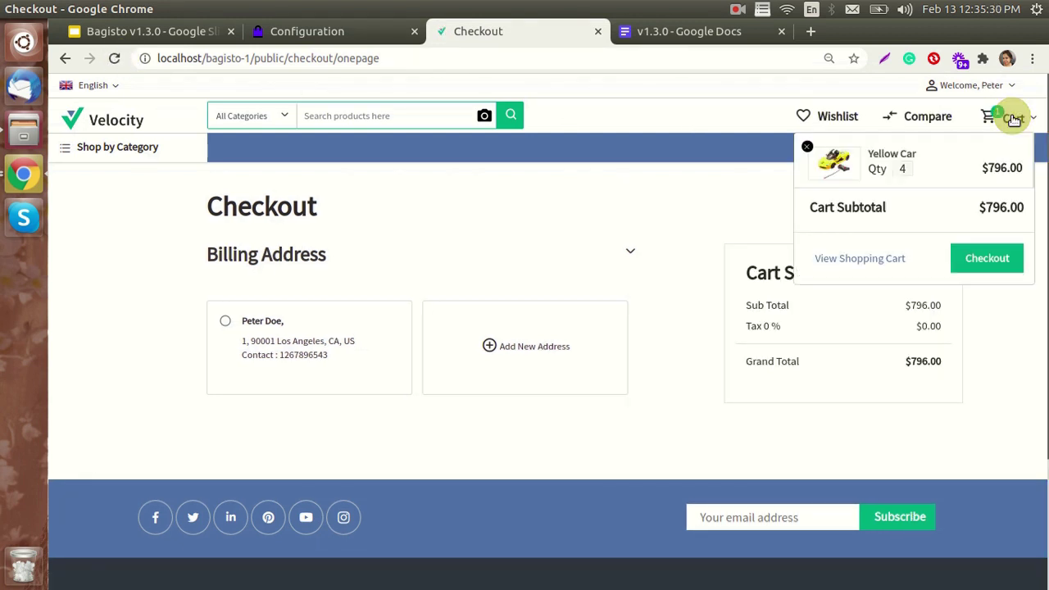
pyautogui.click(808, 152)
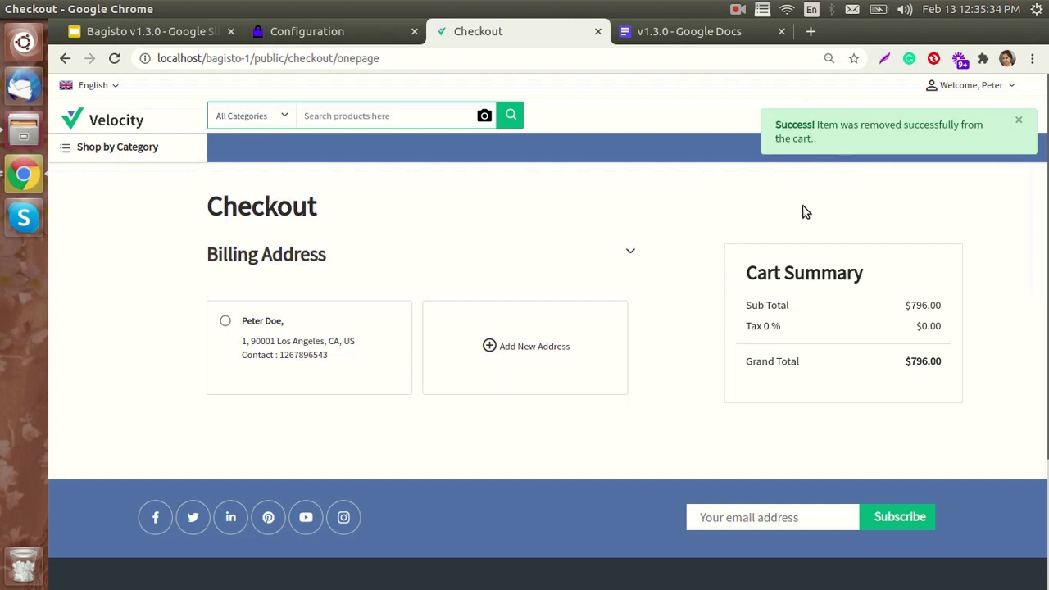
# - Add the $99.00 Pink Doll from the home page and reach checkout, then show the v1.3.0 feature slides
pyautogui.click(158, 114)
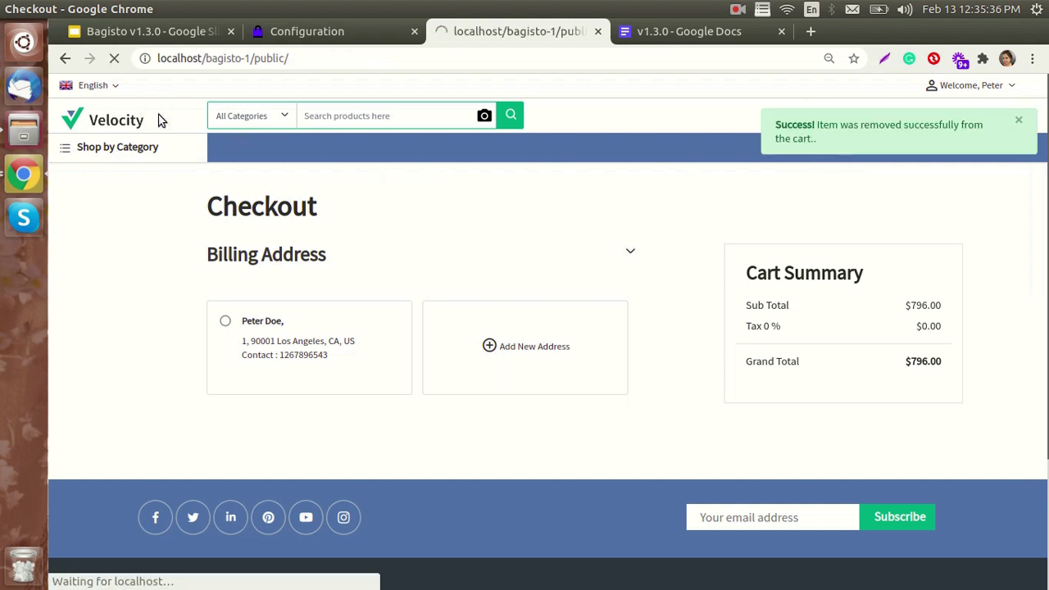
pyautogui.scroll(-10, 466, 273)
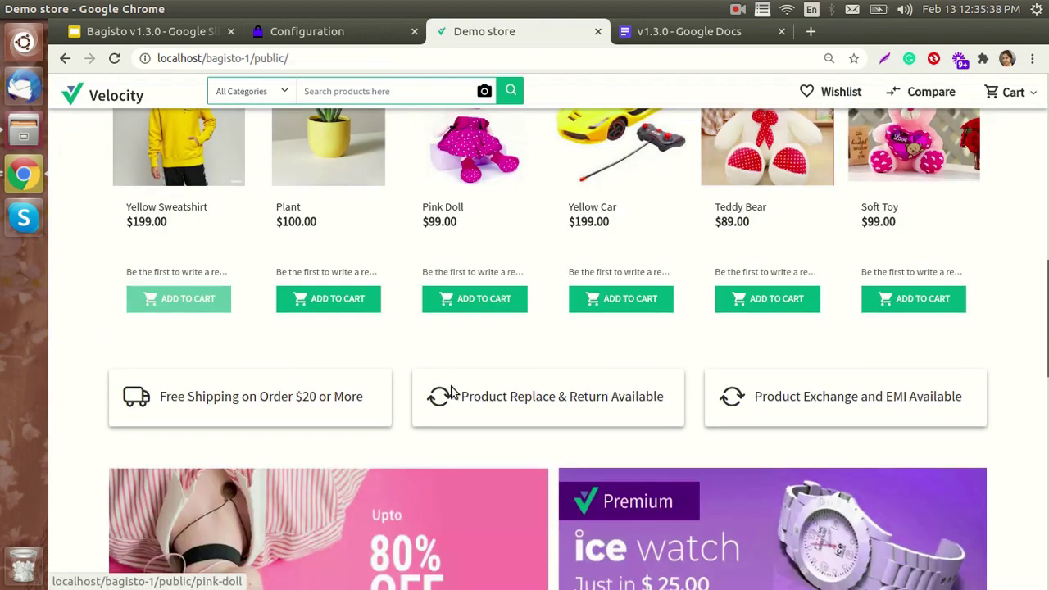
pyautogui.scroll(3, 517, 327)
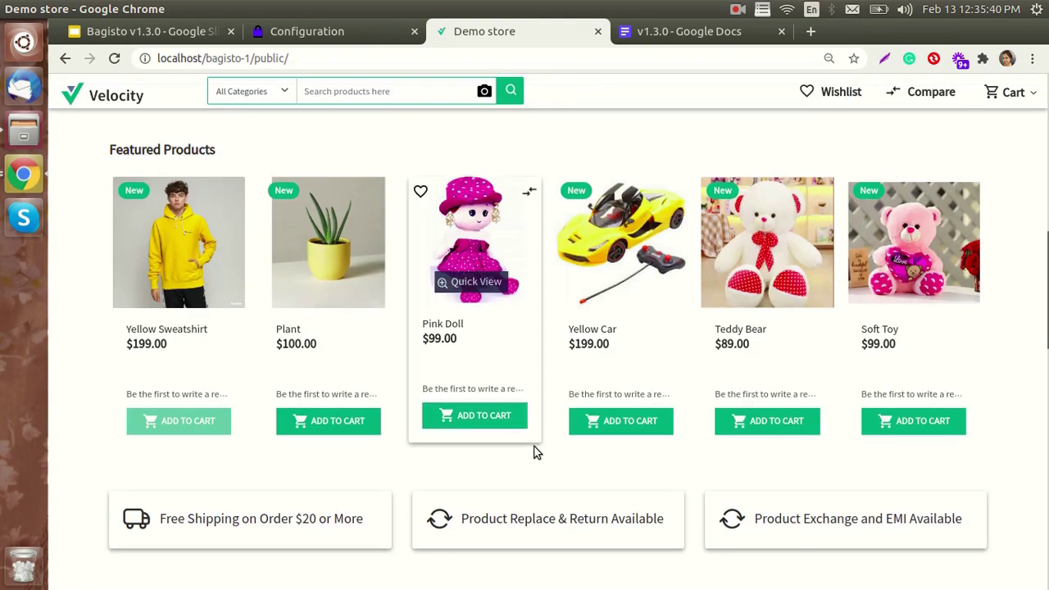
pyautogui.click(472, 417)
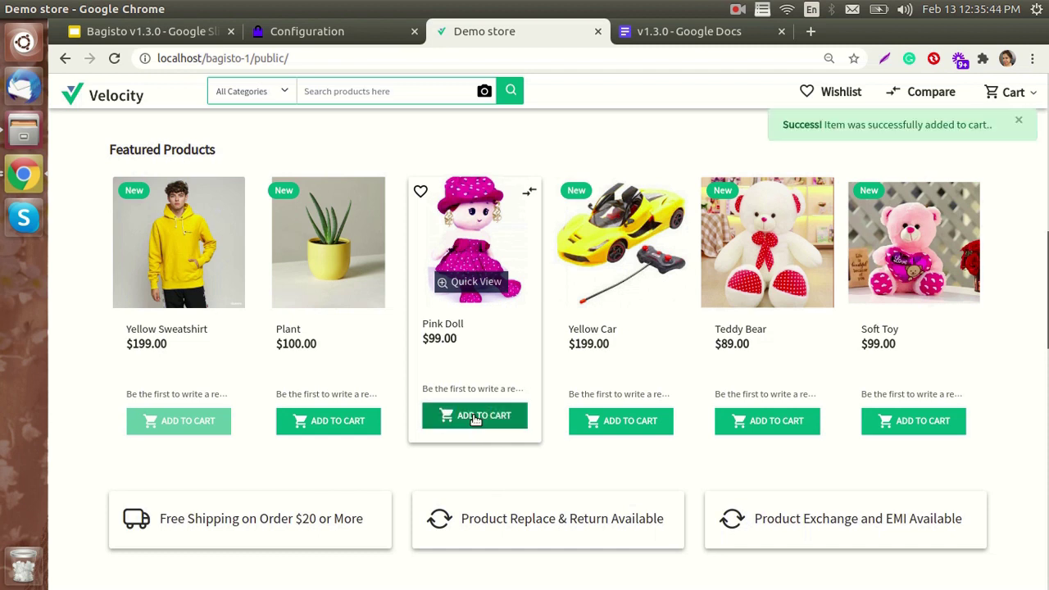
pyautogui.click(1009, 97)
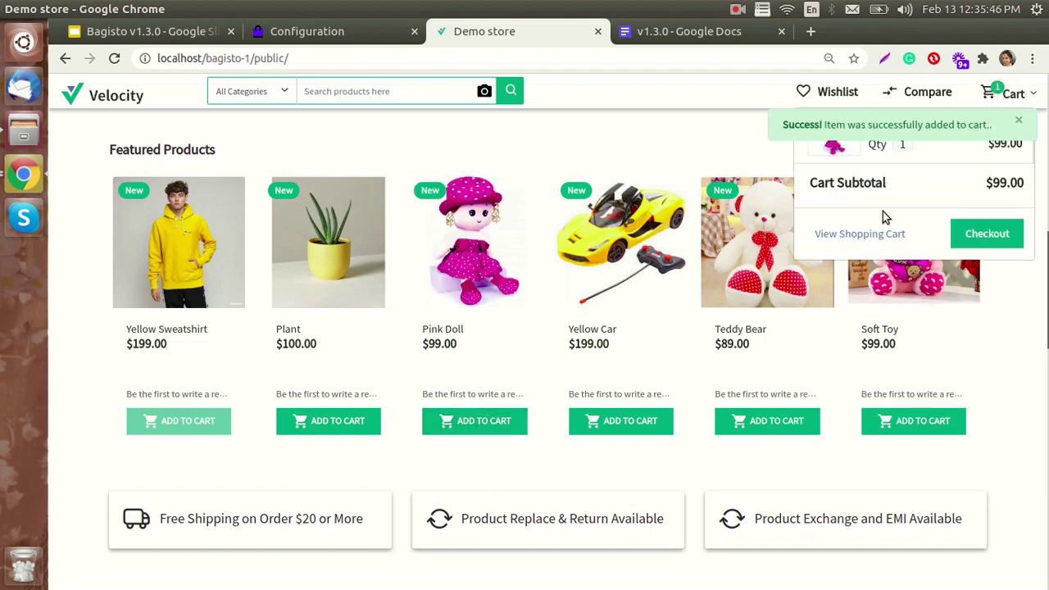
pyautogui.click(836, 235)
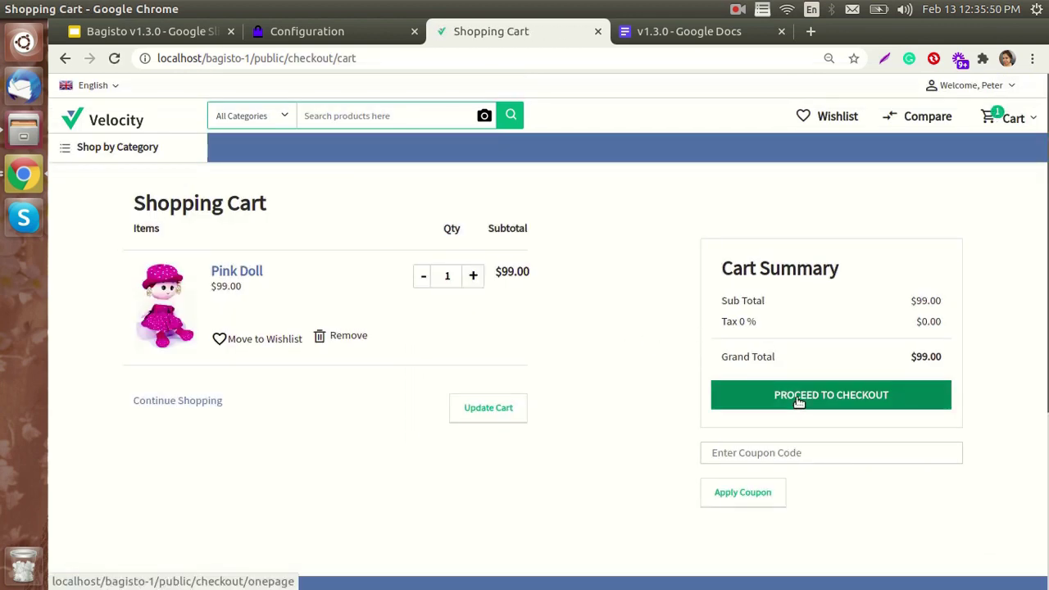
pyautogui.click(798, 400)
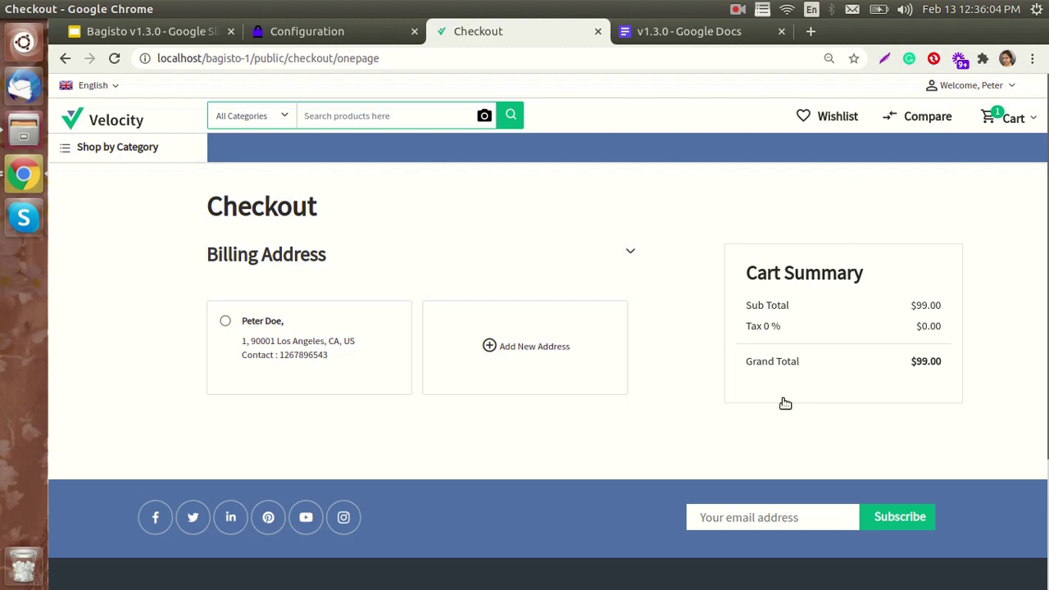
pyautogui.click(151, 31)
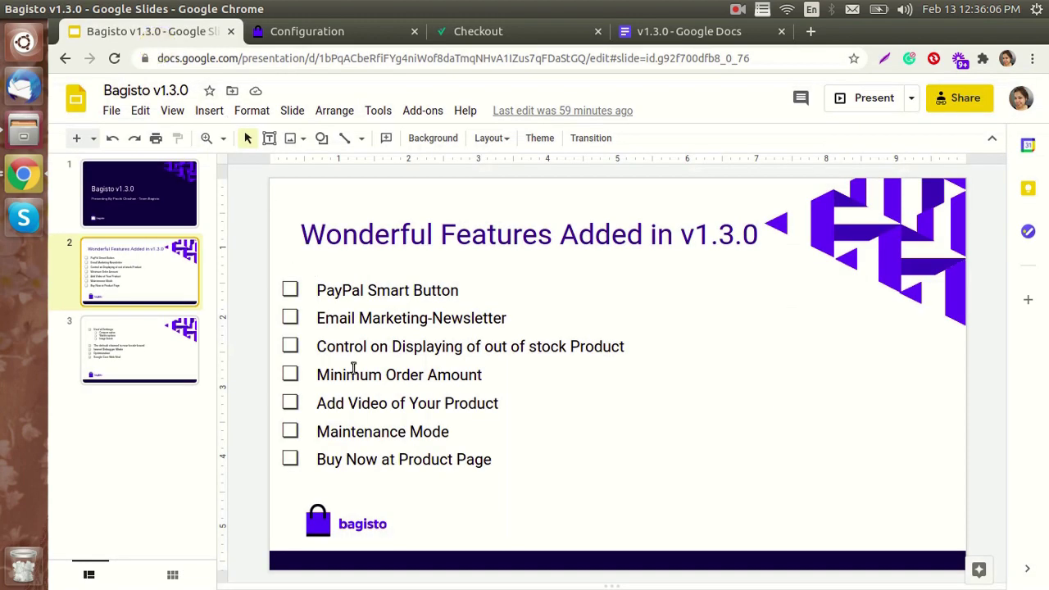
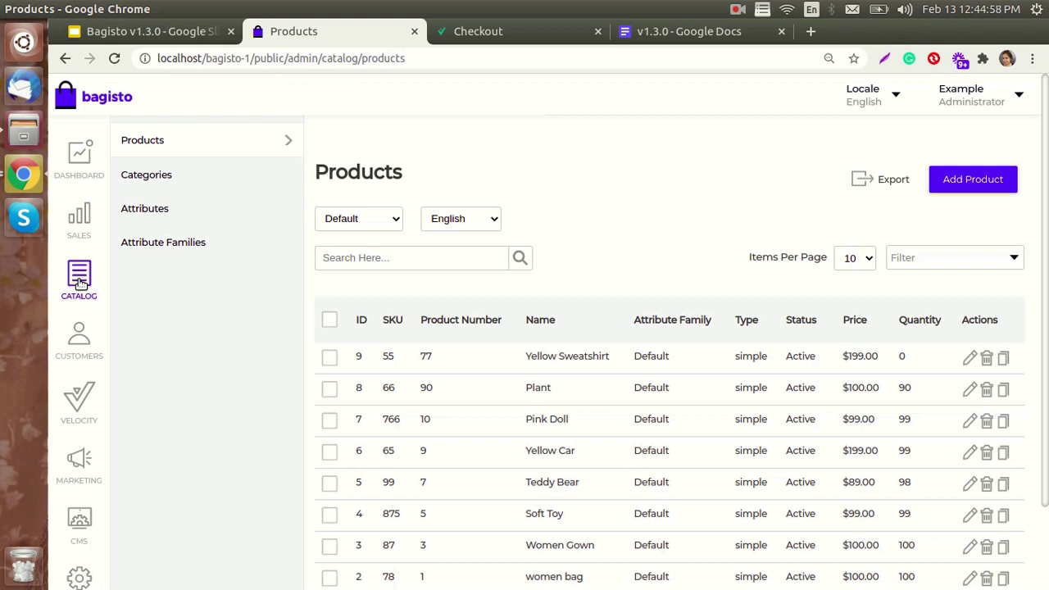
# - Create a new product in the Default attribute family with SKU 1212 and save it
pyautogui.click(973, 187)
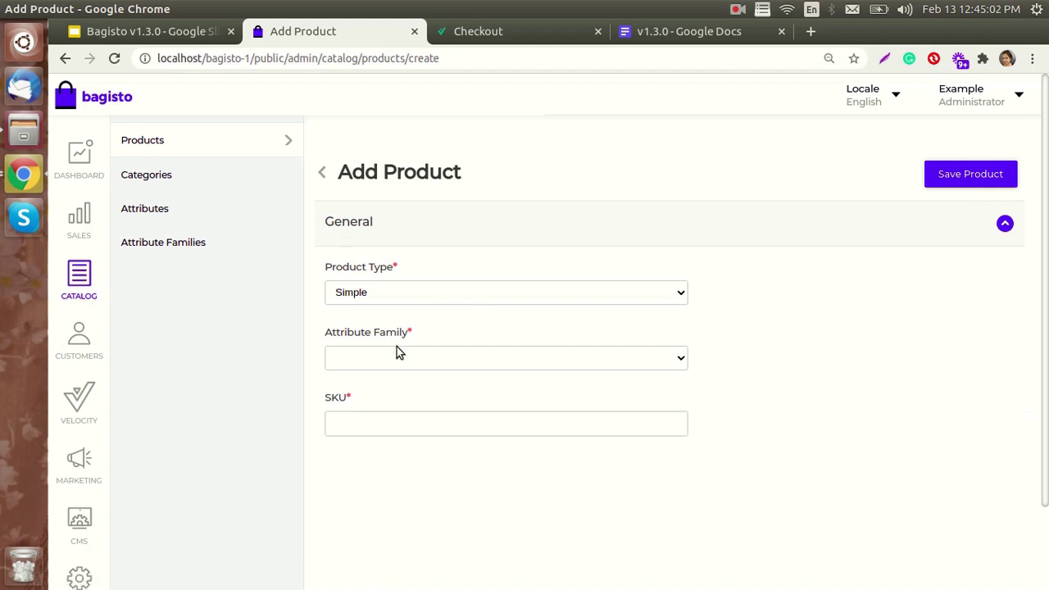
pyautogui.click(391, 357)
pyautogui.click(382, 391)
pyautogui.click(379, 426)
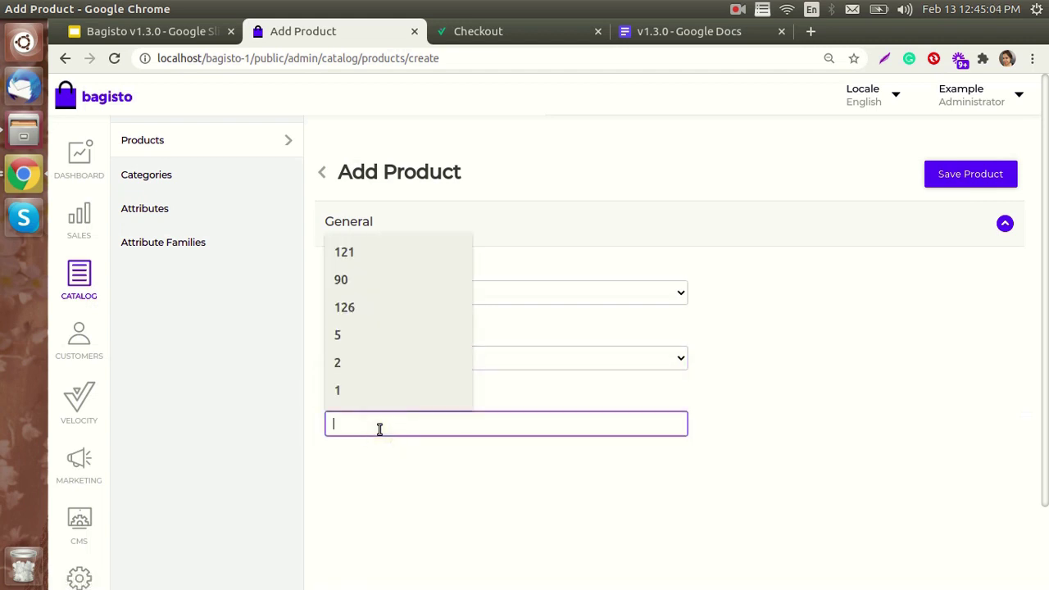
pyautogui.write('1212')
pyautogui.click(550, 481)
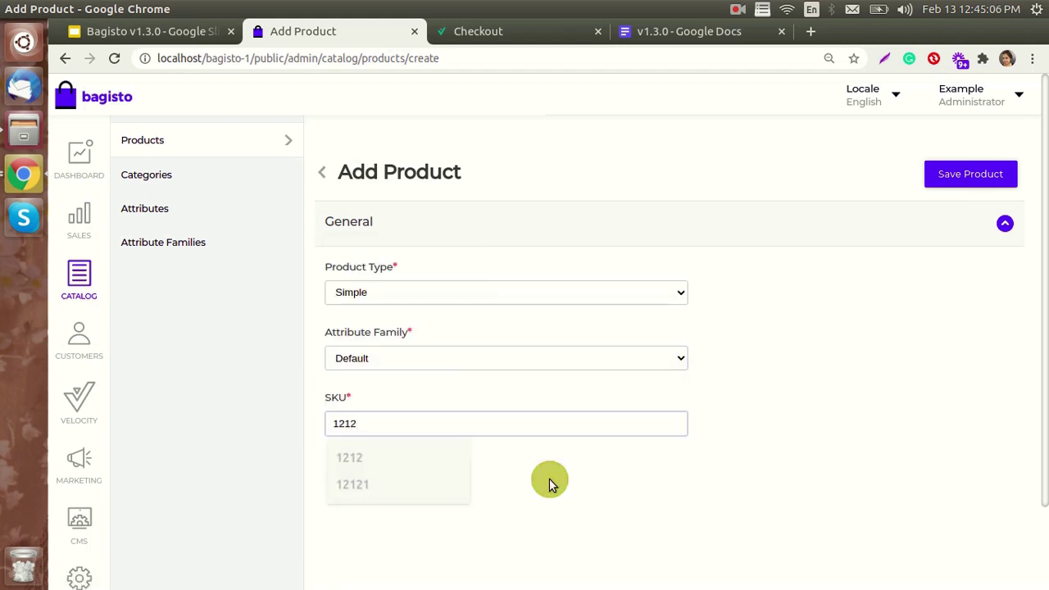
pyautogui.click(953, 184)
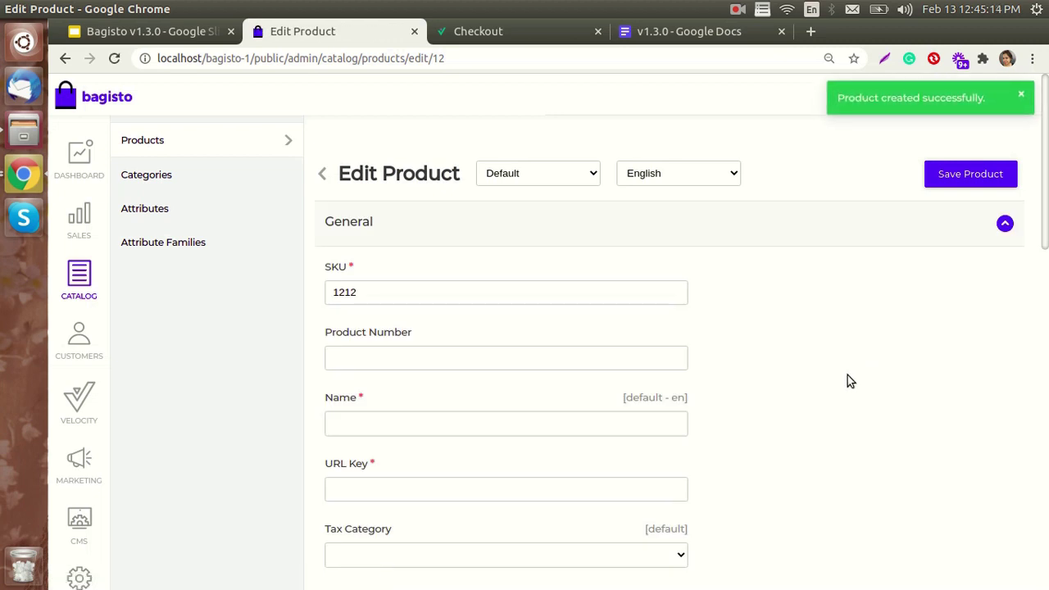
# - Name the product 'Demo Product'
pyautogui.scroll(-1, 492, 388)
pyautogui.click(480, 389)
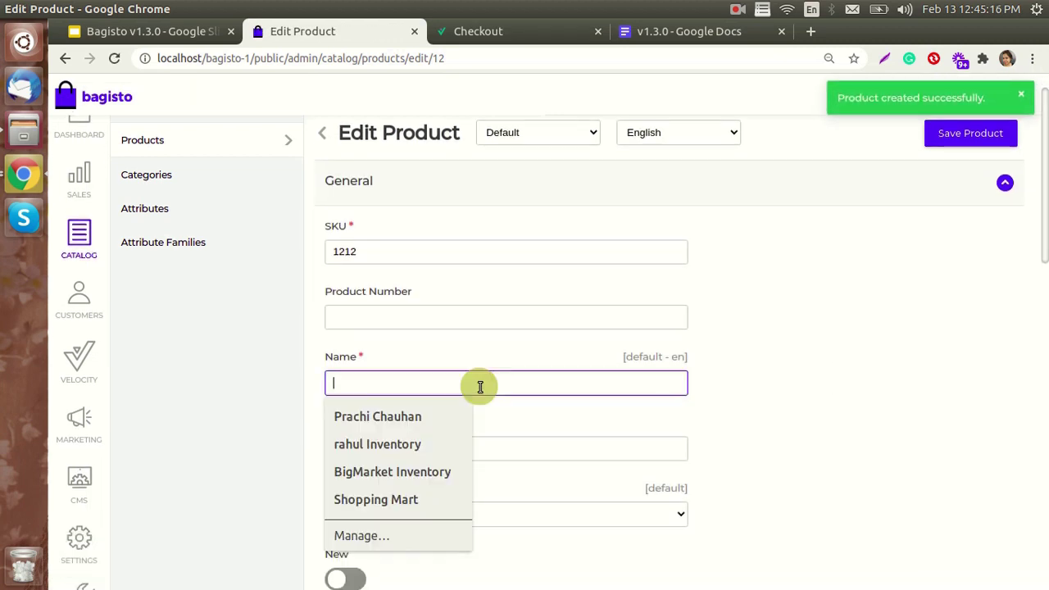
pyautogui.write('De')
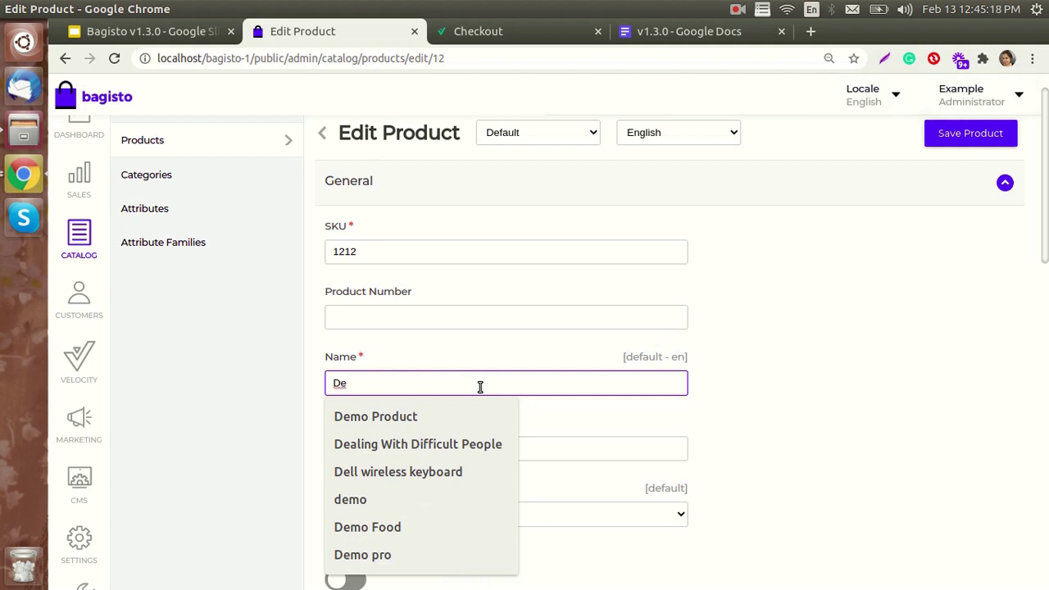
pyautogui.press('Down')
pyautogui.press('Return')
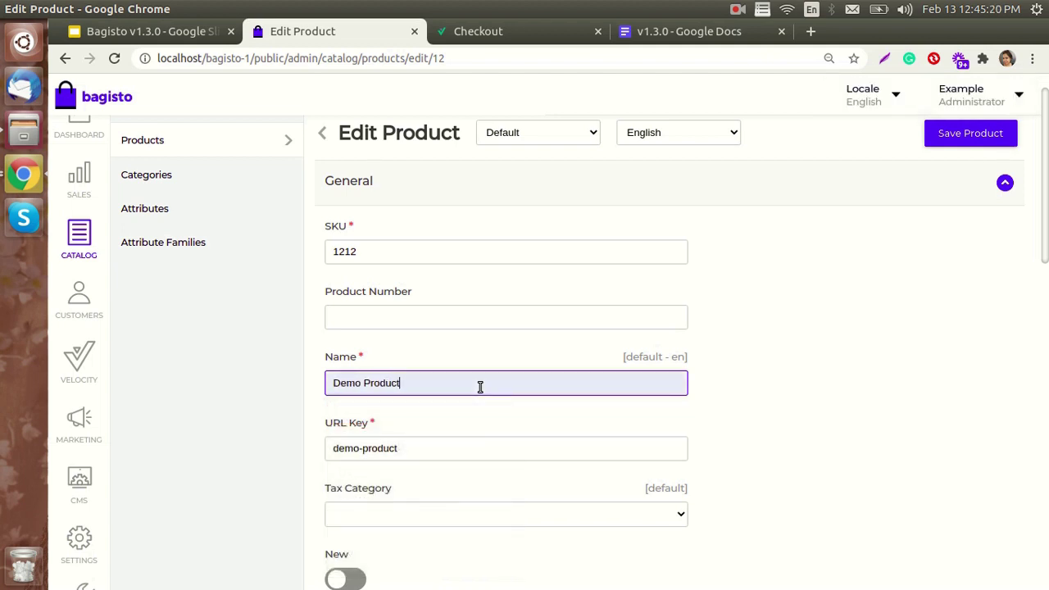
# - Enable New, Featured, Visible Individually, Guest Checkout and Status for the product
pyautogui.scroll(-2, 481, 387)
pyautogui.click(338, 457)
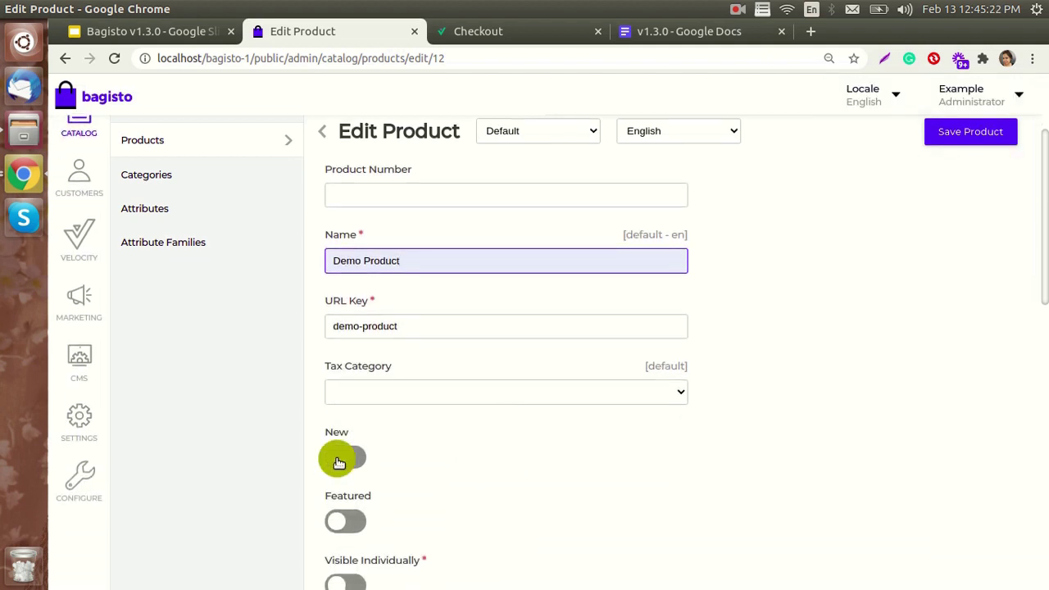
pyautogui.click(343, 521)
pyautogui.scroll(-2, 344, 492)
pyautogui.click(346, 422)
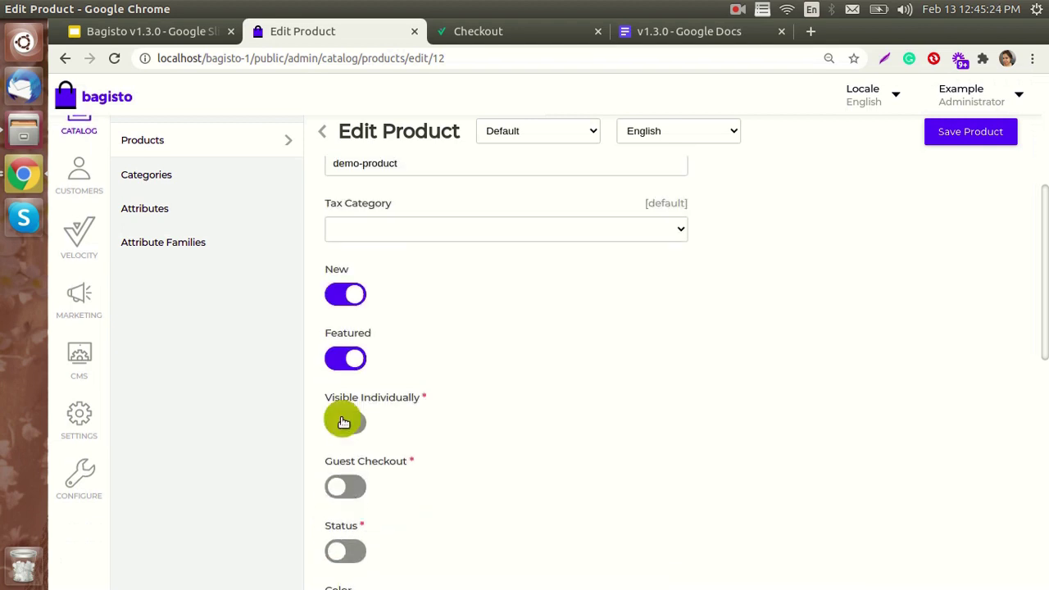
pyautogui.click(345, 487)
pyautogui.click(347, 550)
pyautogui.scroll(-3, 446, 517)
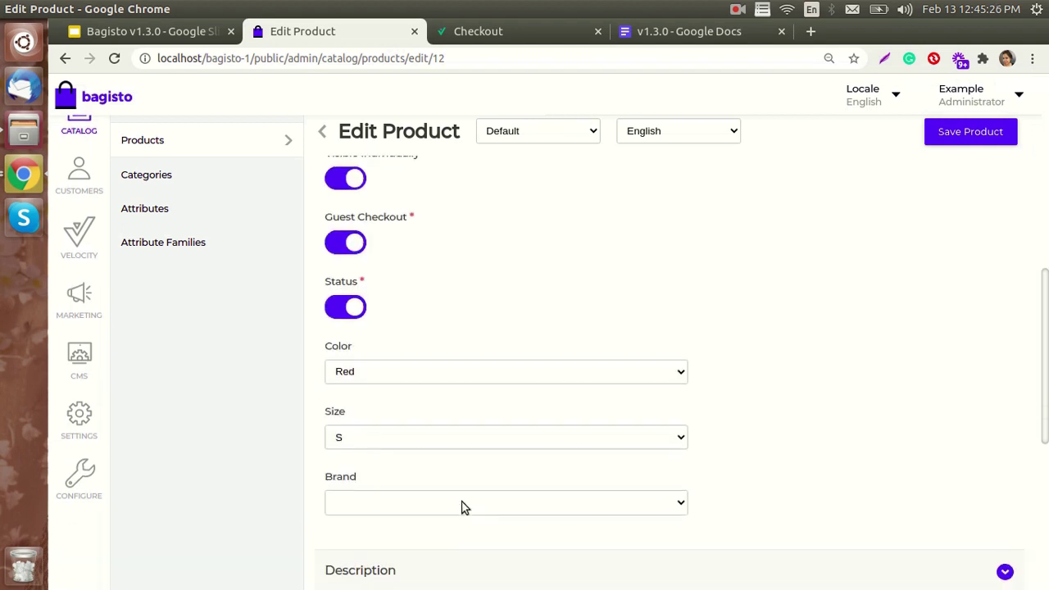
pyautogui.scroll(-2, 395, 471)
pyautogui.click(405, 419)
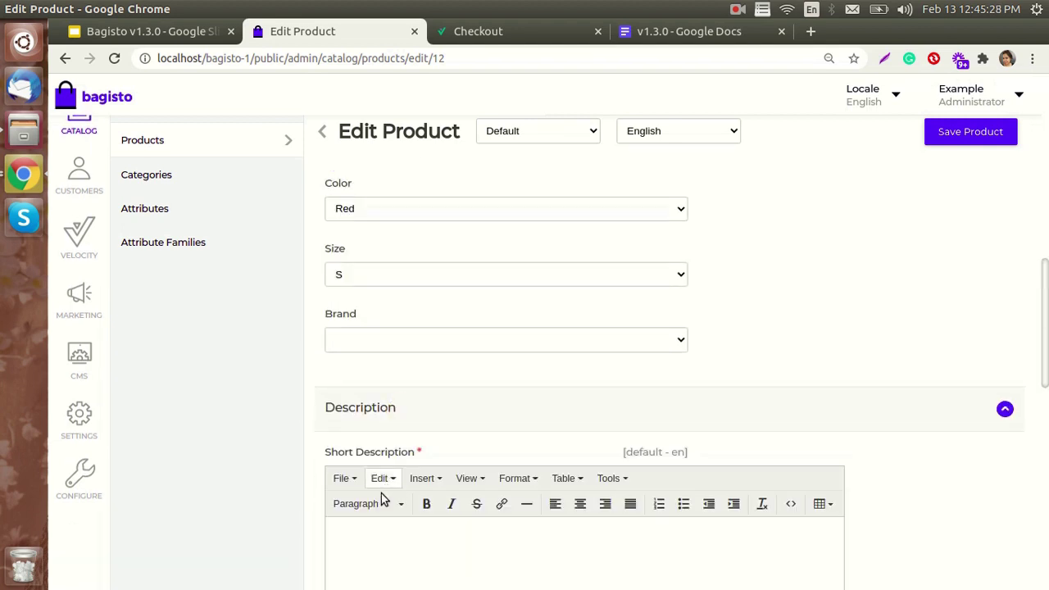
# - Enter 'Demo Pro' as both the short description and the description
pyautogui.click(367, 531)
pyautogui.write('Dem')
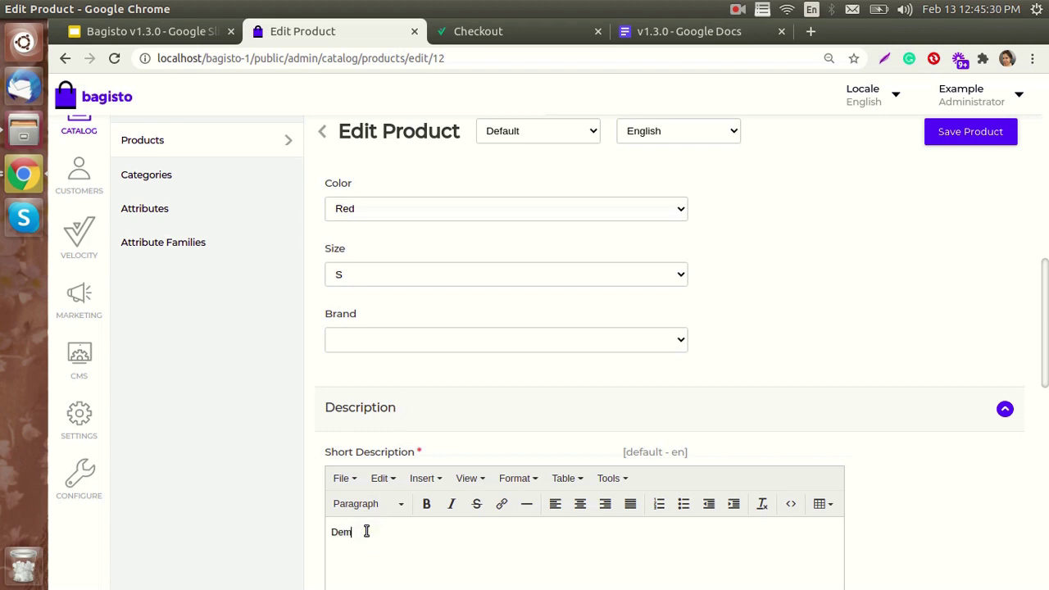
pyautogui.write('o Pro')
pyautogui.scroll(-3, 401, 549)
pyautogui.click(364, 549)
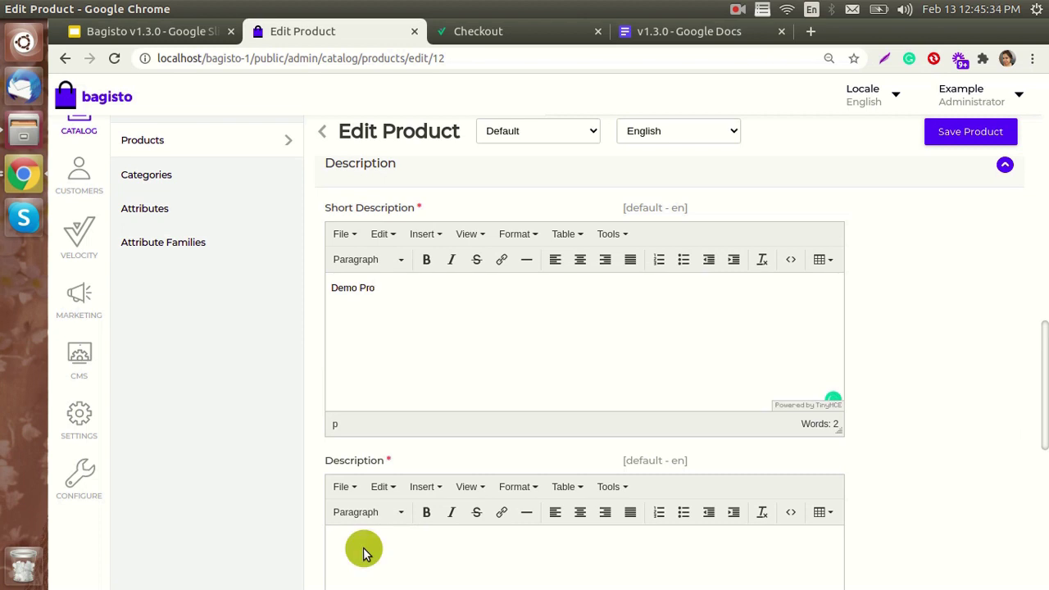
pyautogui.write('DemO p')
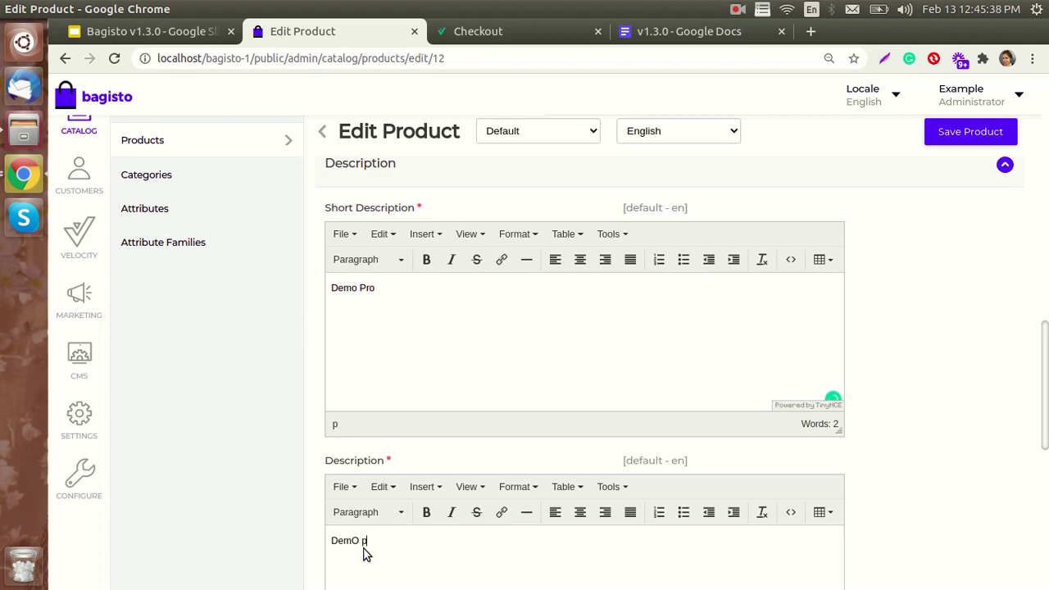
pyautogui.press('BackSpace')
pyautogui.press('BackSpace')
pyautogui.press('BackSpace')
pyautogui.write('o Pro')
# - Set the product price to 99
pyautogui.scroll(-5, 373, 537)
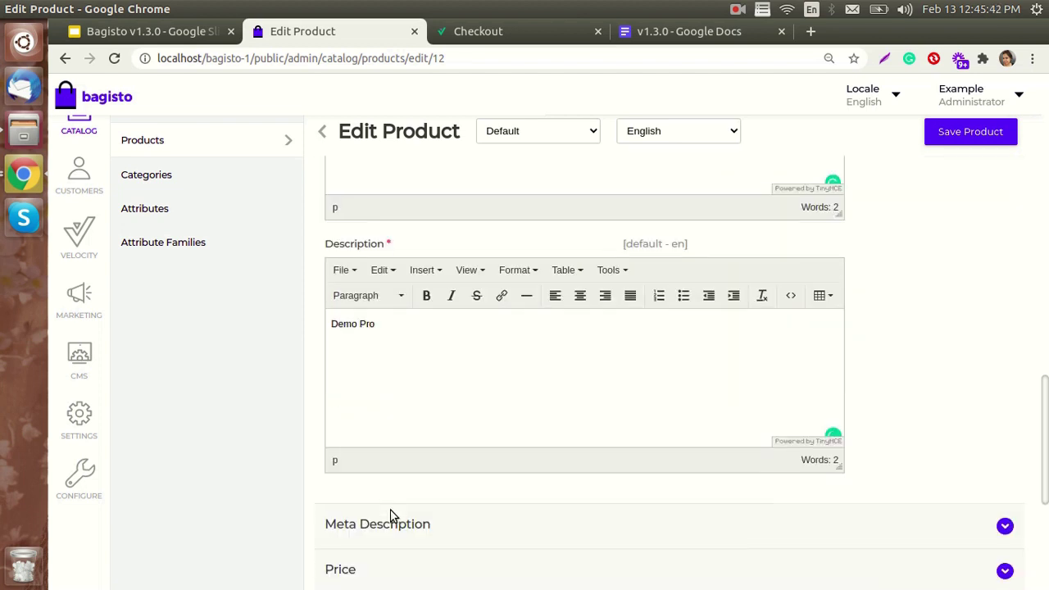
pyautogui.click(383, 350)
pyautogui.click(377, 410)
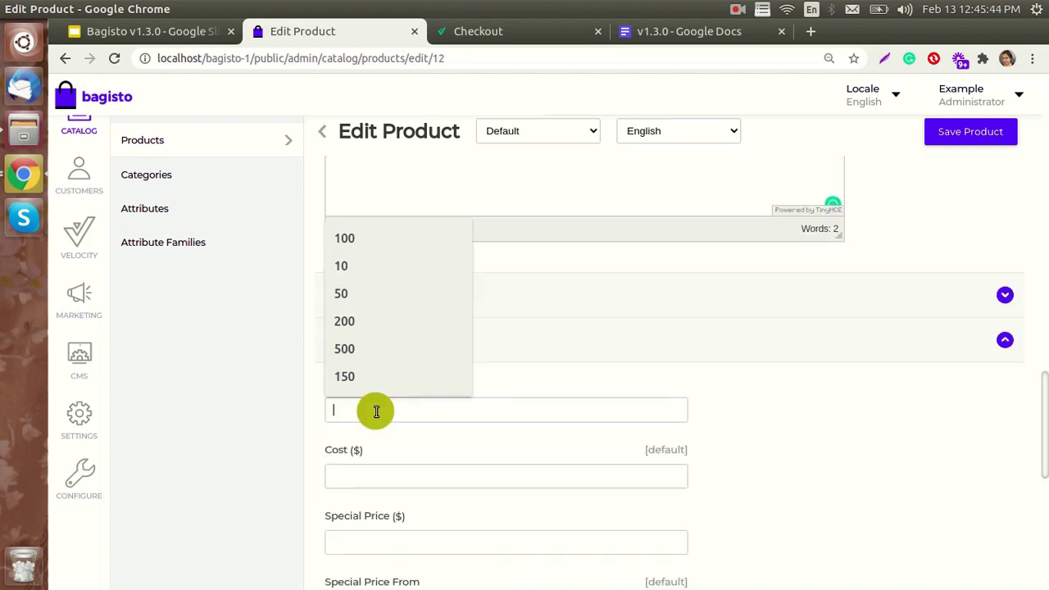
pyautogui.write('99')
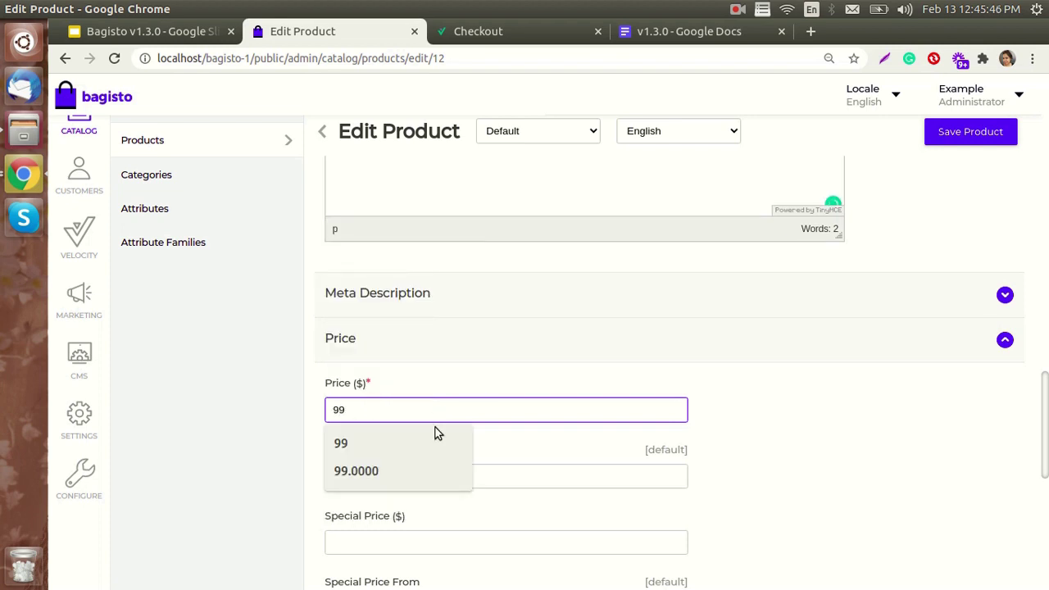
pyautogui.click(433, 434)
# - Set the shipping weight to 3
pyautogui.scroll(-3, 457, 426)
pyautogui.scroll(-4, 457, 426)
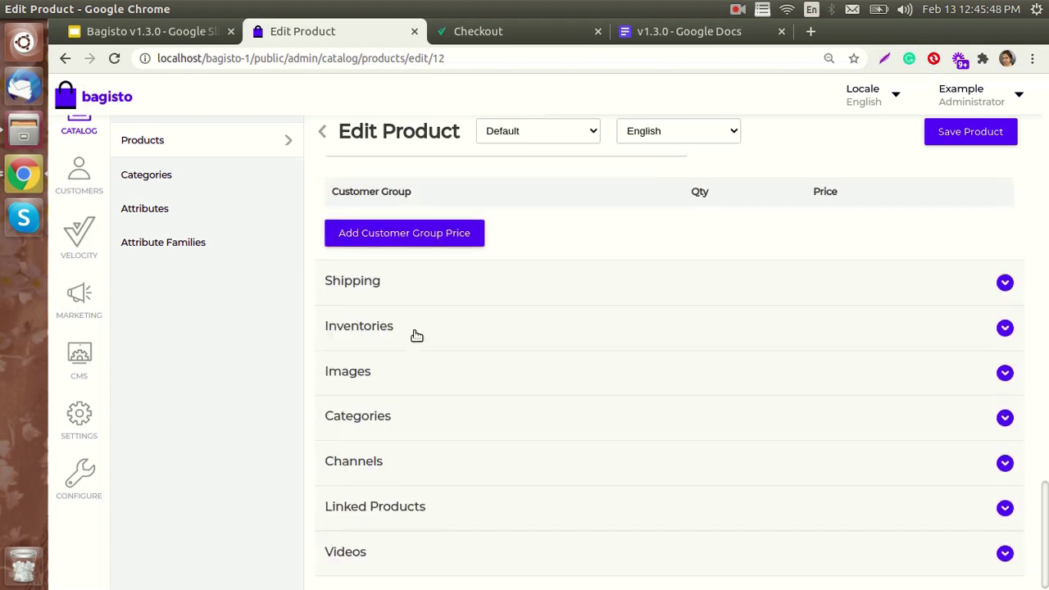
pyautogui.click(415, 283)
pyautogui.click(375, 547)
pyautogui.click(370, 510)
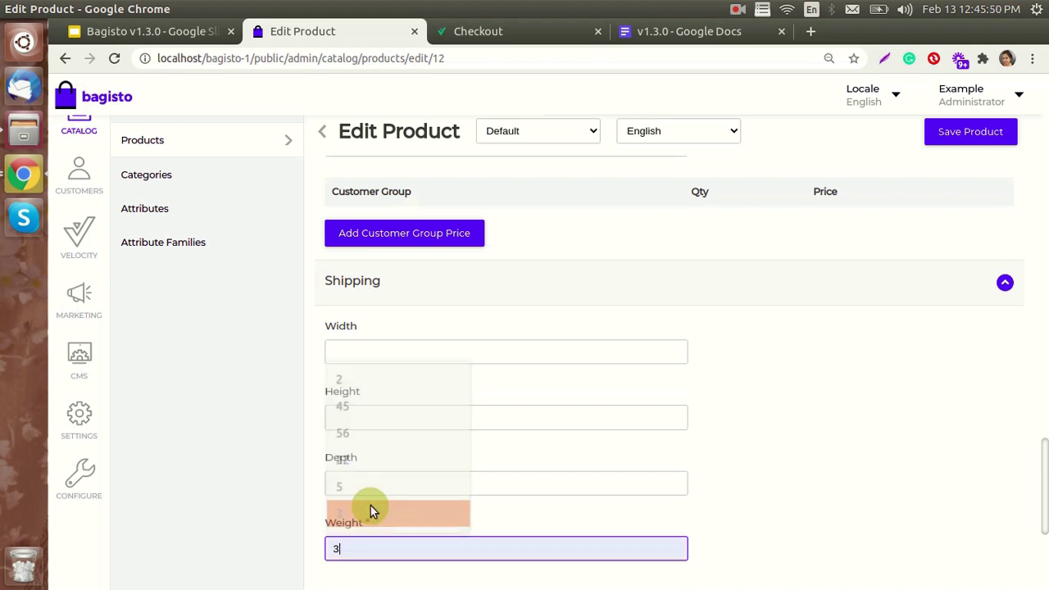
# - Set the Default inventory quantity to 100
pyautogui.scroll(-3, 608, 449)
pyautogui.click(461, 380)
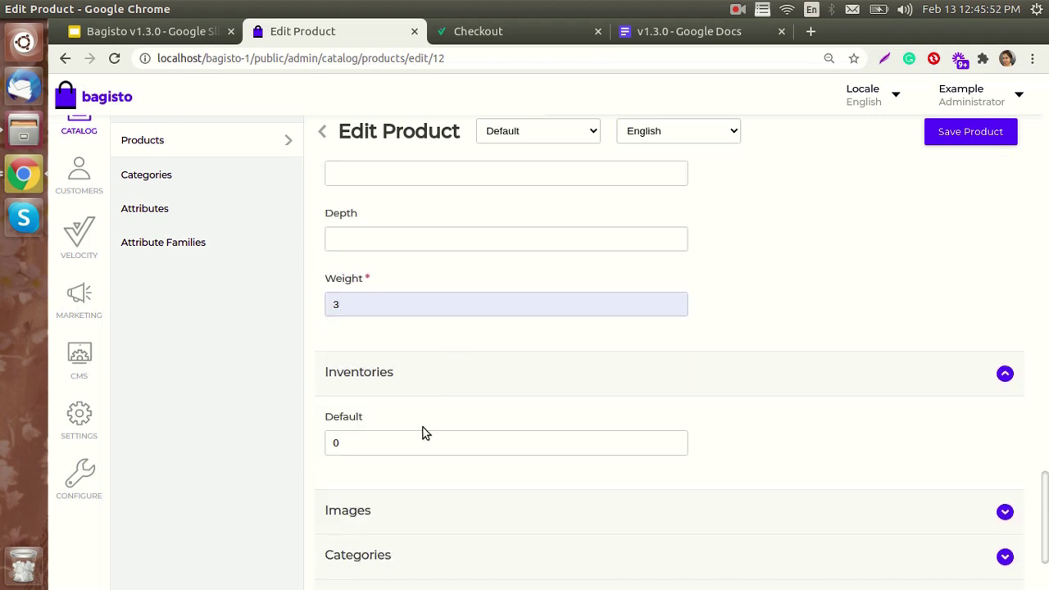
pyautogui.click(409, 437)
pyautogui.press('BackSpace')
pyautogui.write('100')
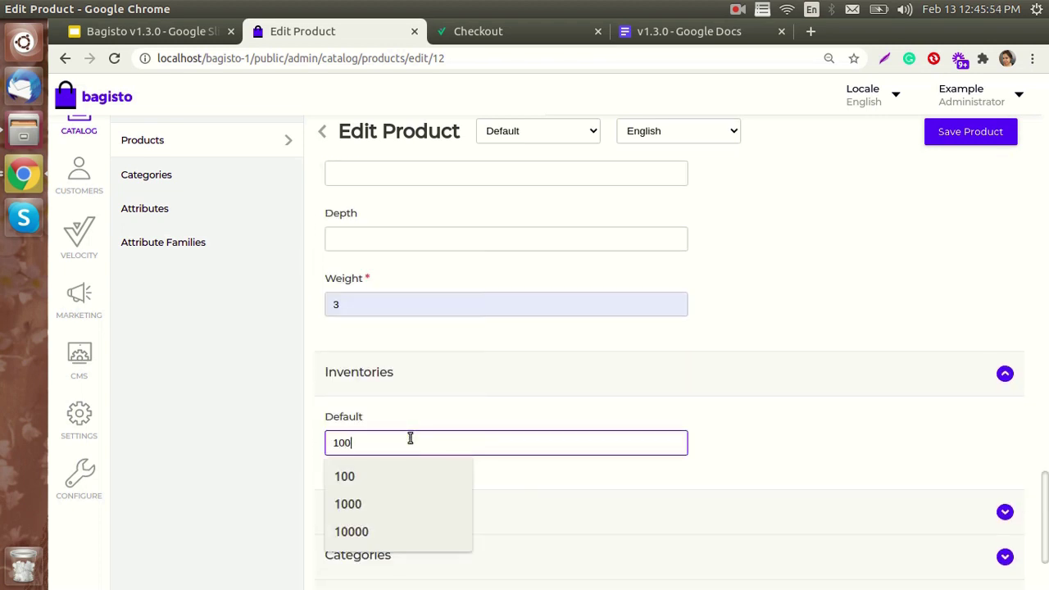
pyautogui.click(398, 482)
pyautogui.scroll(-3, 432, 452)
pyautogui.click(409, 367)
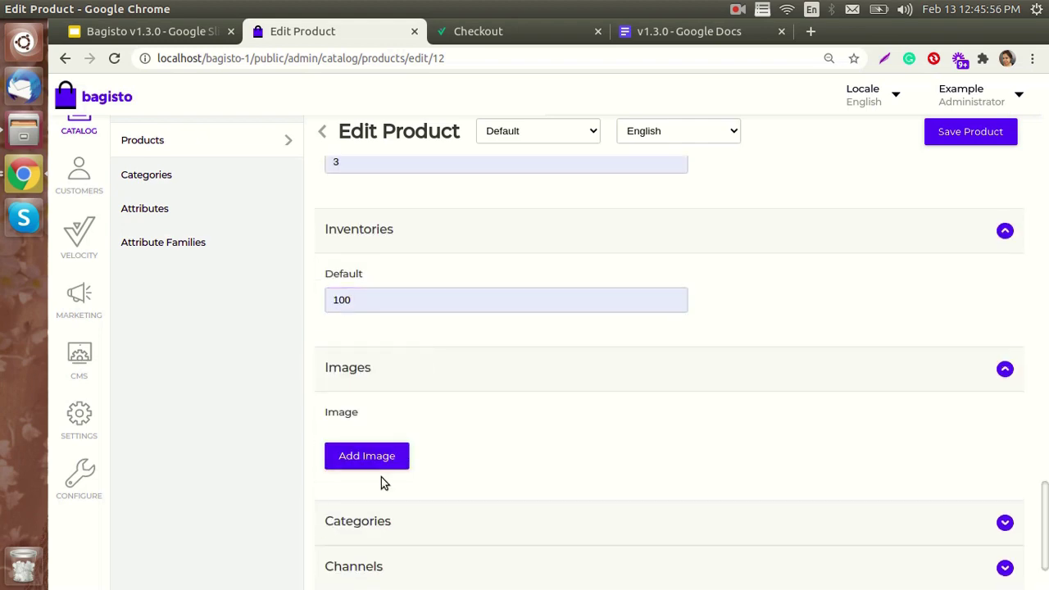
# - Add the wristwatch photo 9627-2ouy9x.jpg as a product image
pyautogui.click(374, 457)
pyautogui.click(382, 480)
pyautogui.click(389, 483)
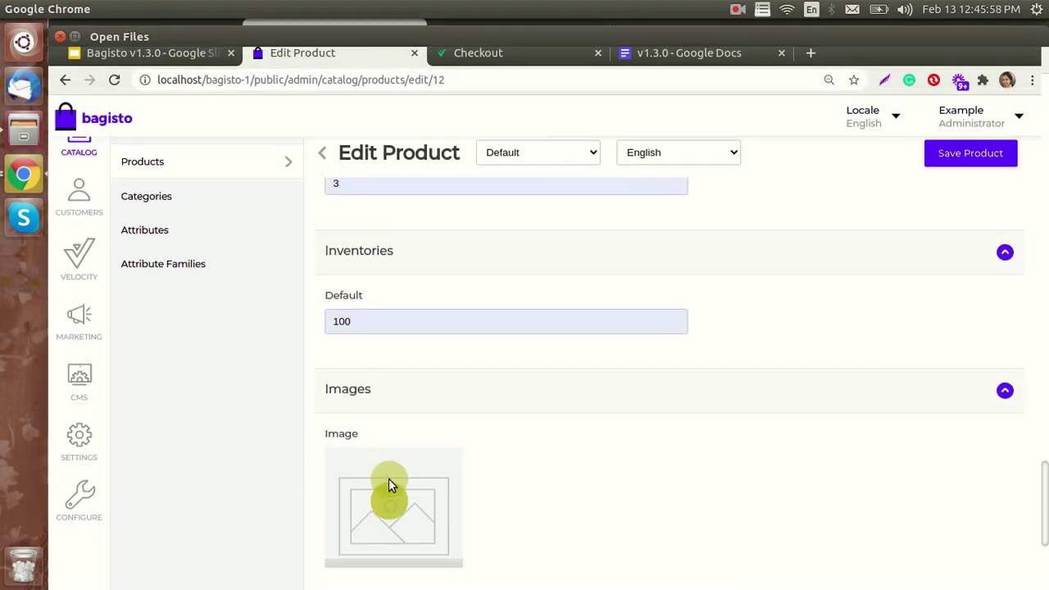
pyautogui.click(199, 205)
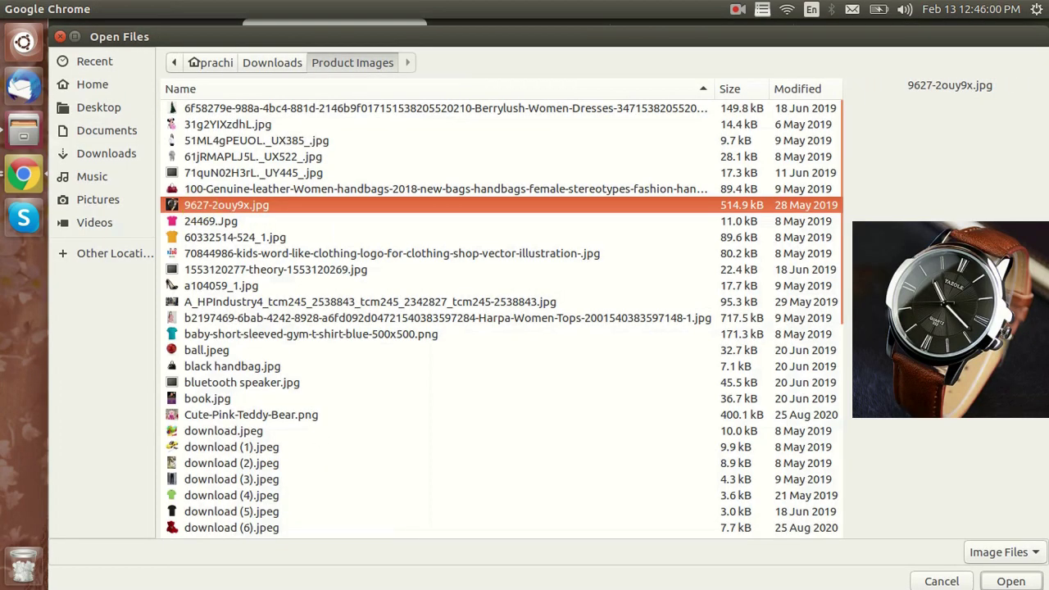
pyautogui.click(1011, 581)
# - Assign the product to the Root category
pyautogui.scroll(-3, 606, 456)
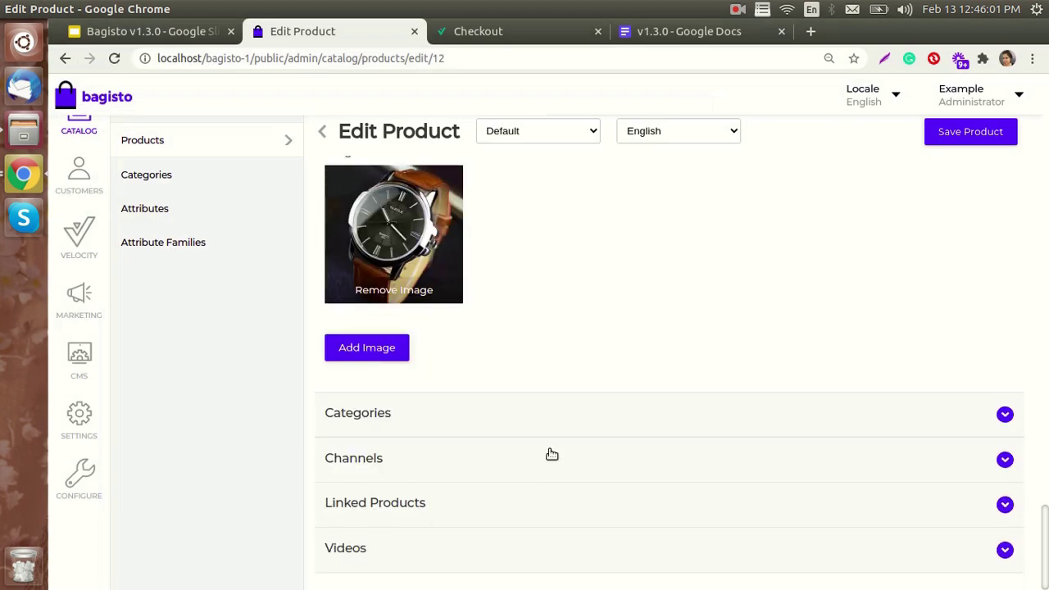
pyautogui.click(400, 402)
pyautogui.click(376, 466)
pyautogui.scroll(-2, 528, 471)
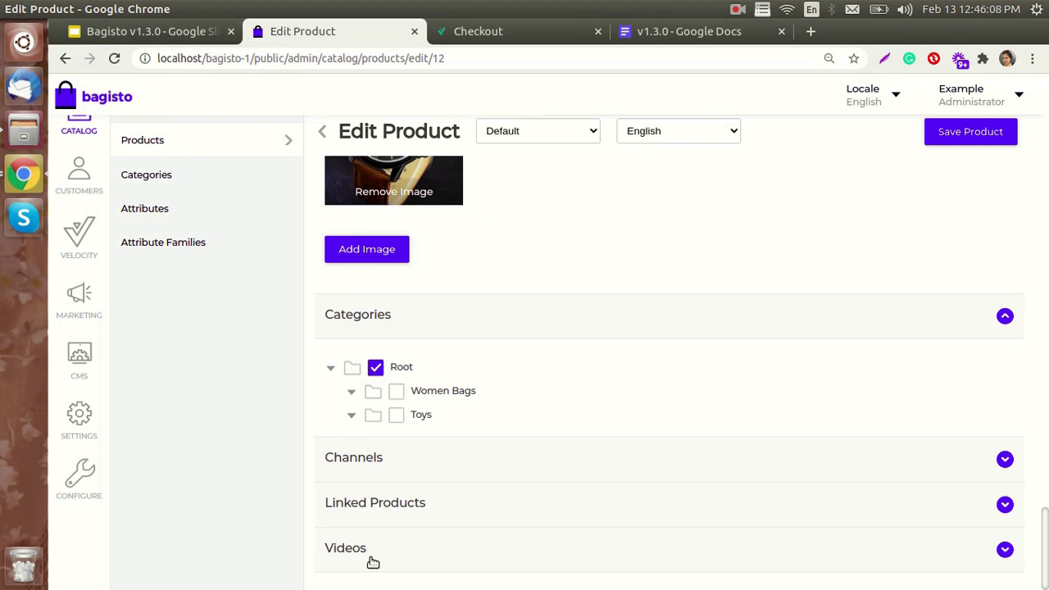
# - Add an empty video slot in the Videos section
pyautogui.click(370, 555)
pyautogui.scroll(-1, 534, 538)
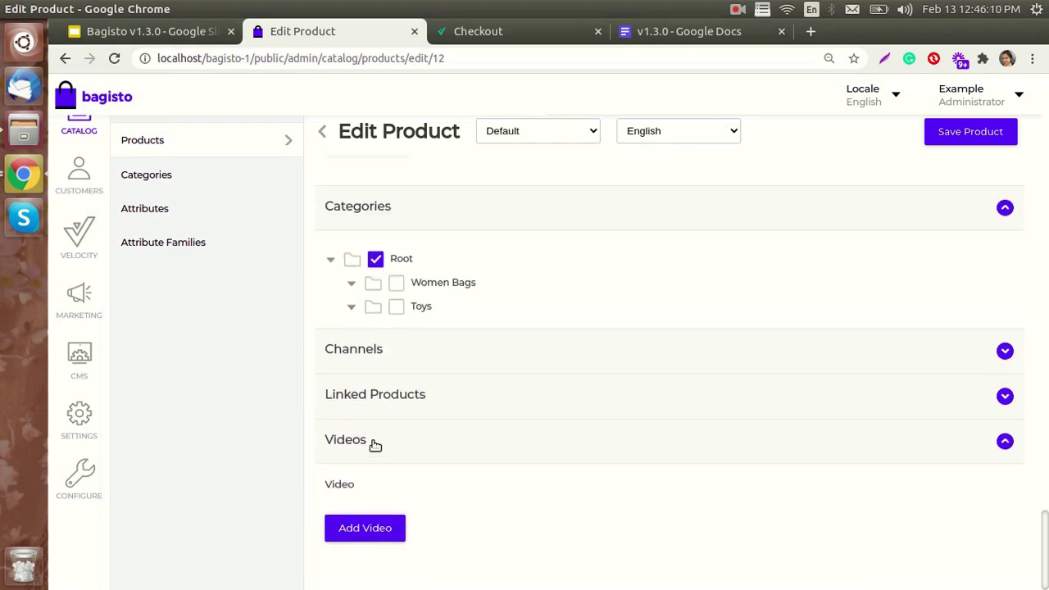
pyautogui.click(364, 527)
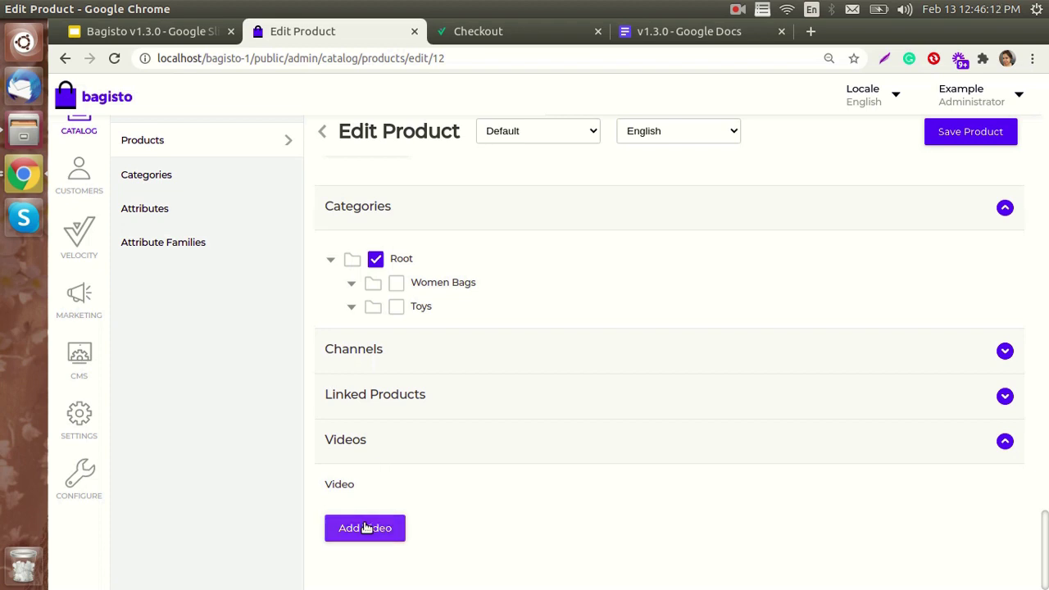
pyautogui.click(366, 527)
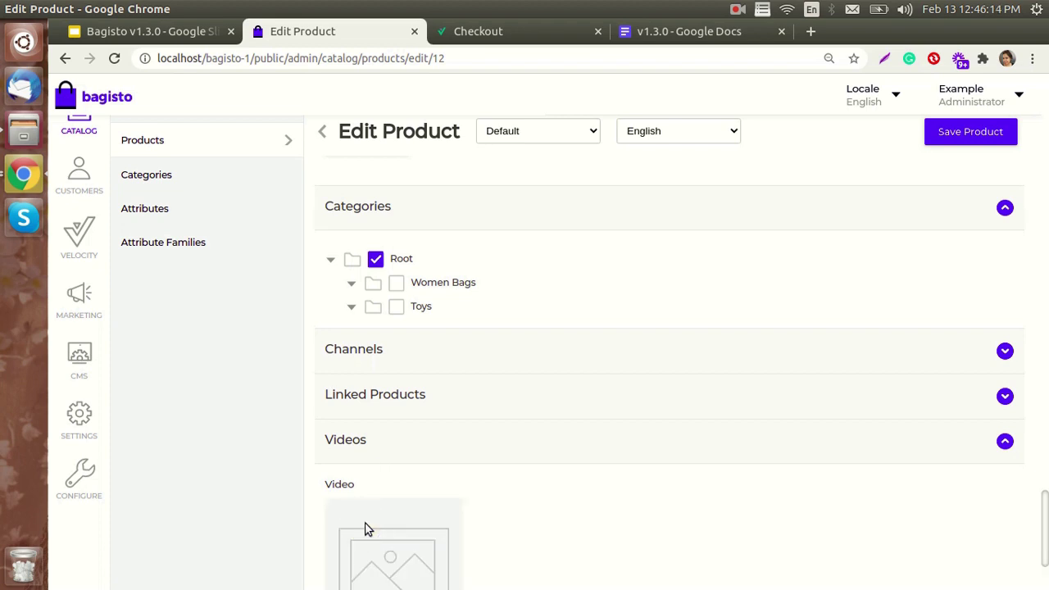
pyautogui.scroll(-2, 393, 549)
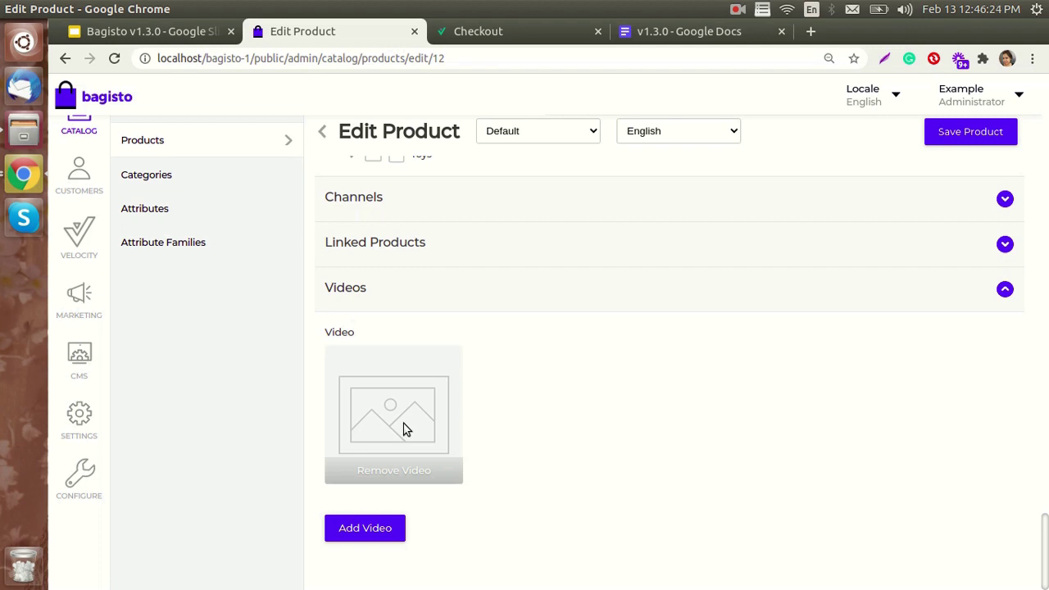
# - Attach file_example_MP4_480_1_5MG.mp4 from the Videos folder and save Demo Product
pyautogui.click(404, 428)
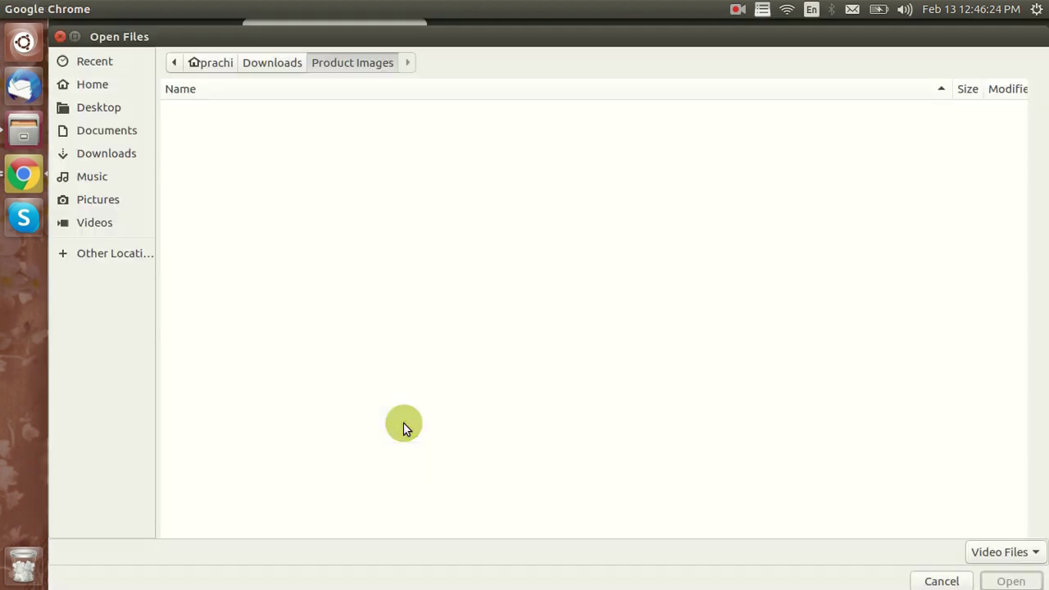
pyautogui.click(110, 221)
pyautogui.click(213, 190)
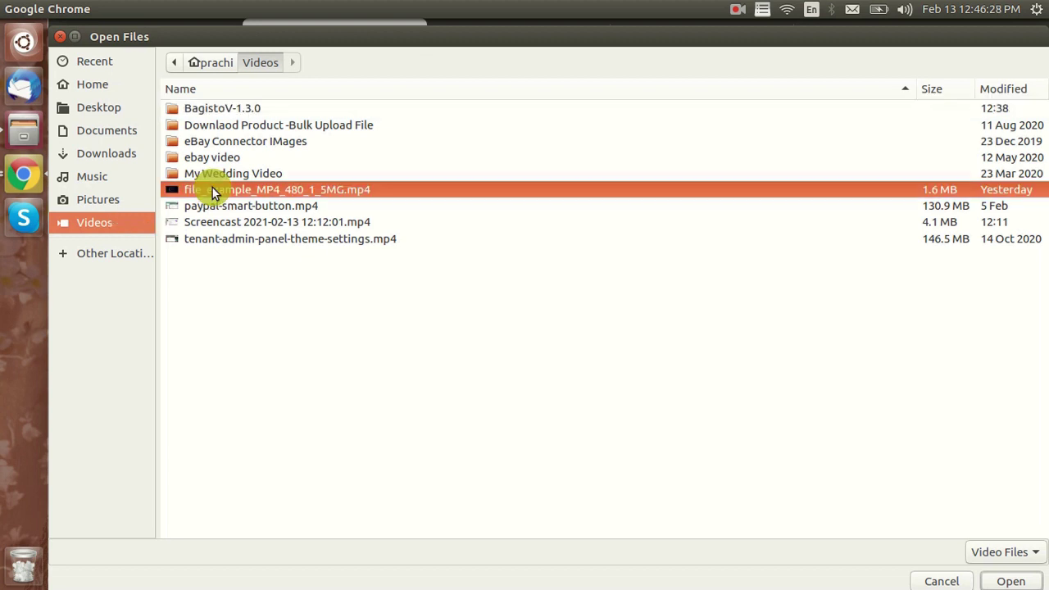
pyautogui.click(1013, 582)
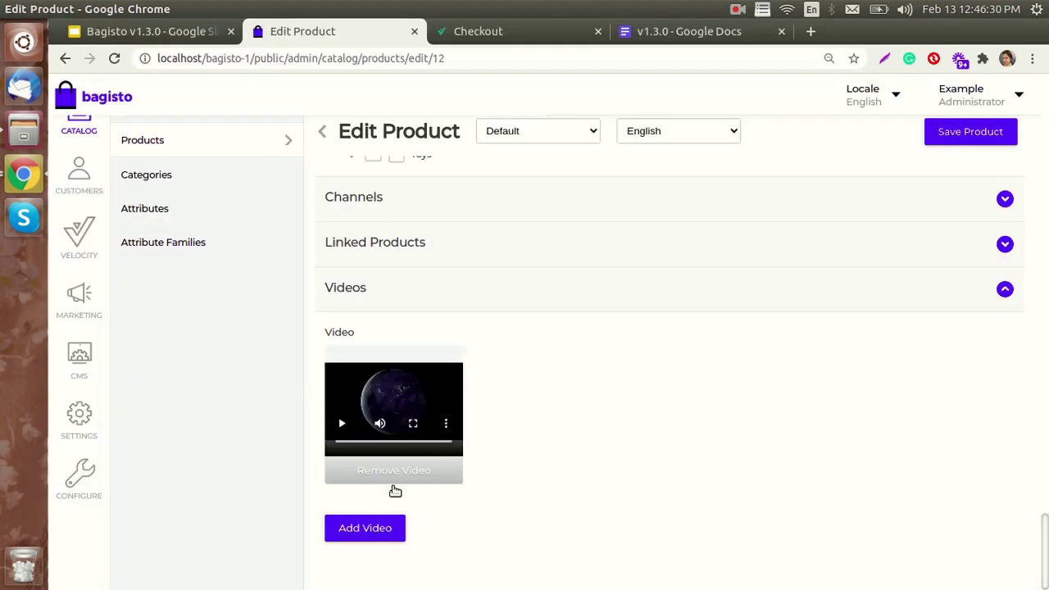
pyautogui.scroll(1, 976, 164)
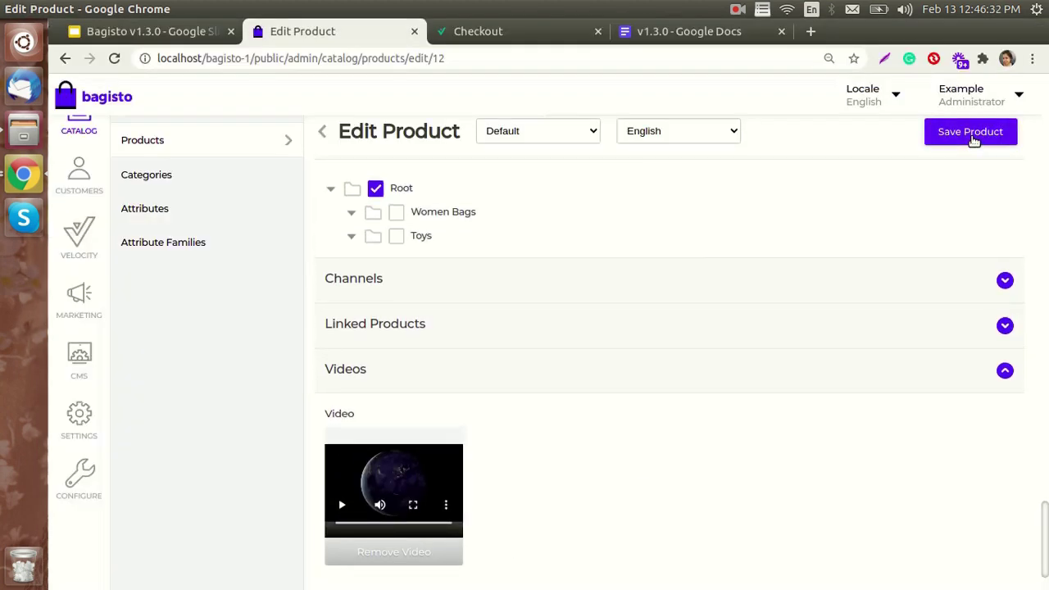
pyautogui.click(969, 132)
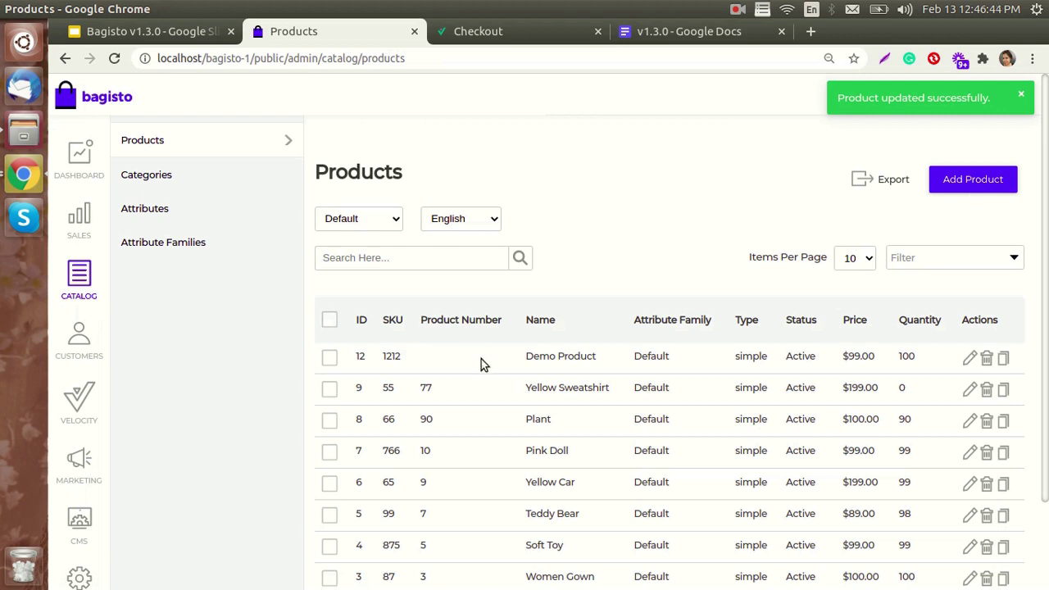
# - From the storefront checkout, go home and open Demo Product from Featured Products
pyautogui.click(523, 31)
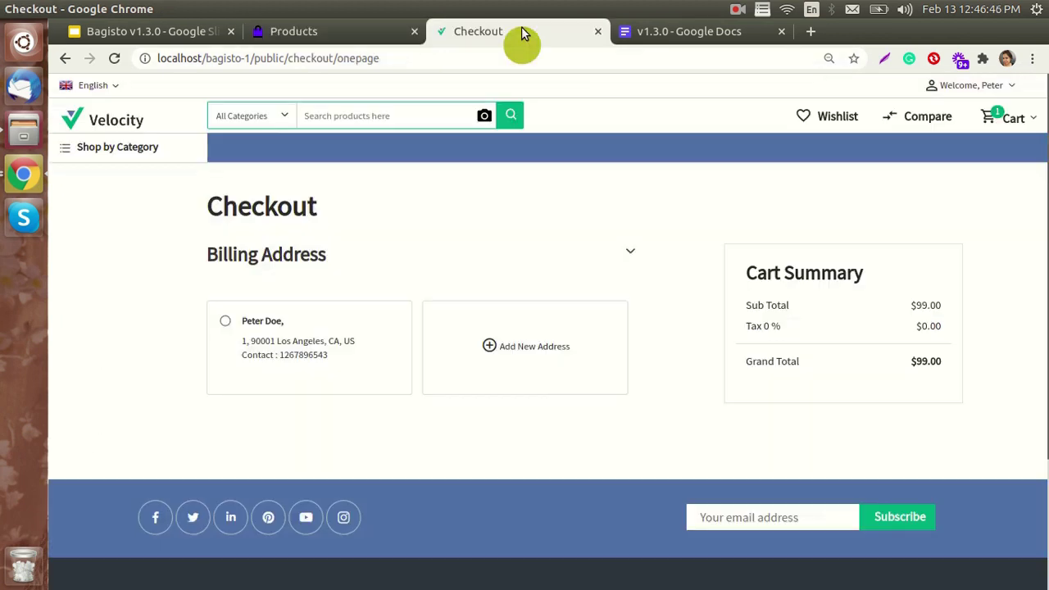
pyautogui.click(116, 122)
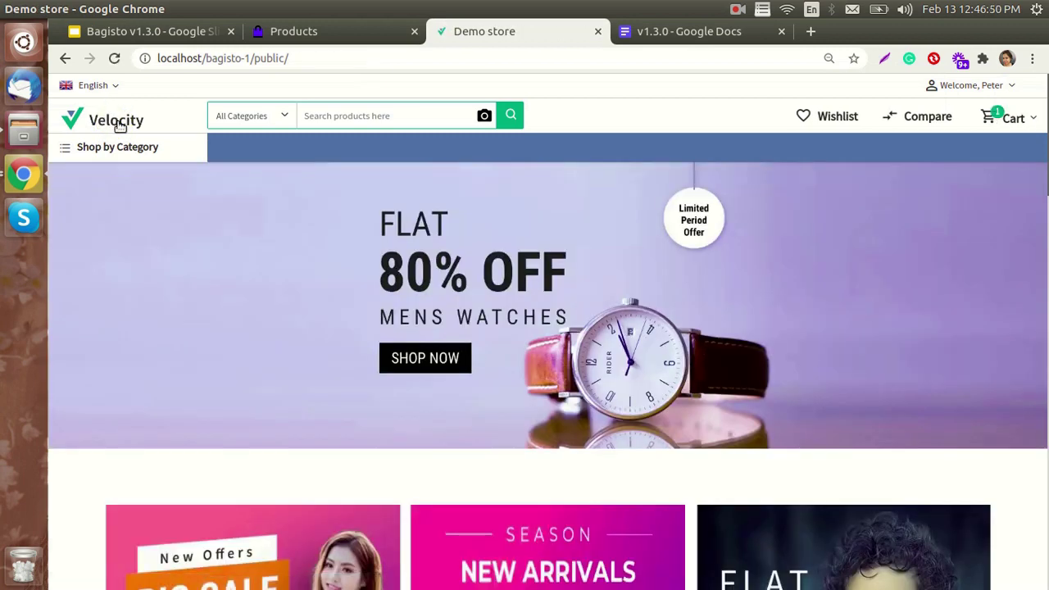
pyautogui.scroll(-8, 203, 236)
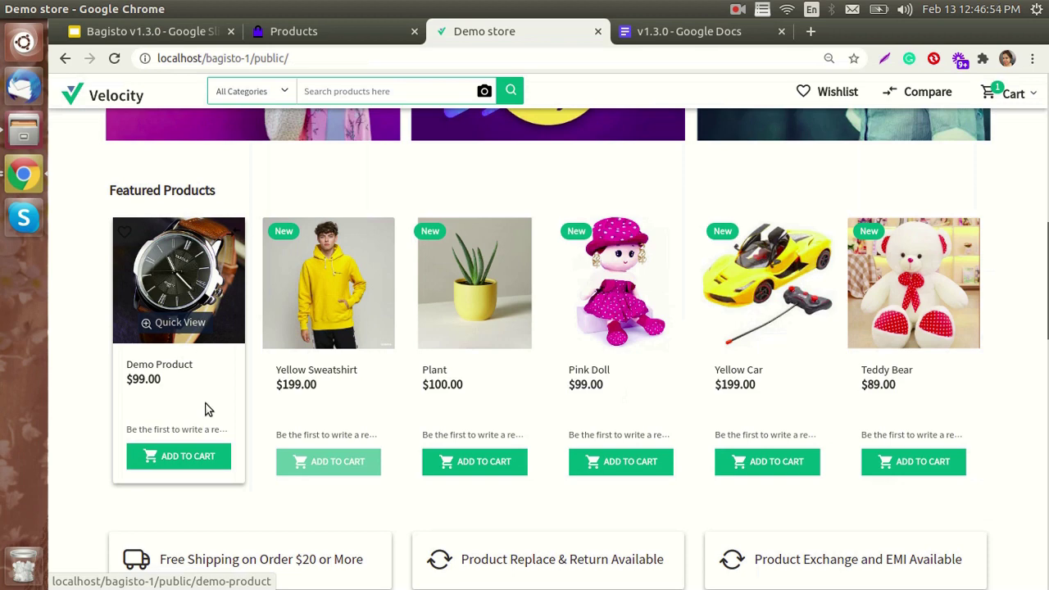
pyautogui.click(195, 283)
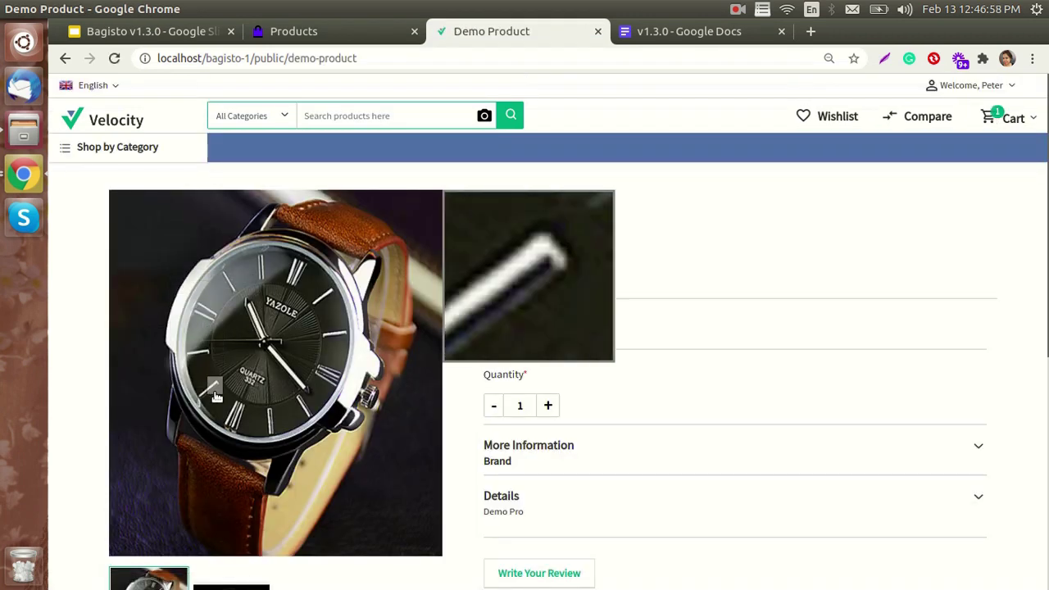
# - Play the Demo Product video from its gallery thumbnail, then return to the admin Products list
pyautogui.scroll(-2, 321, 541)
pyautogui.scroll(-2, 316, 500)
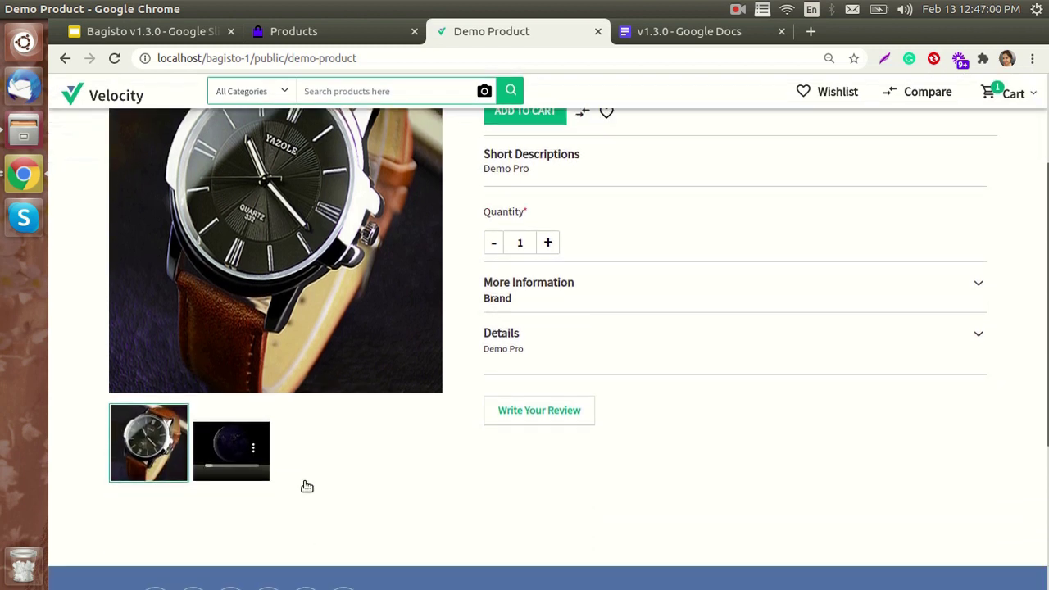
pyautogui.click(241, 451)
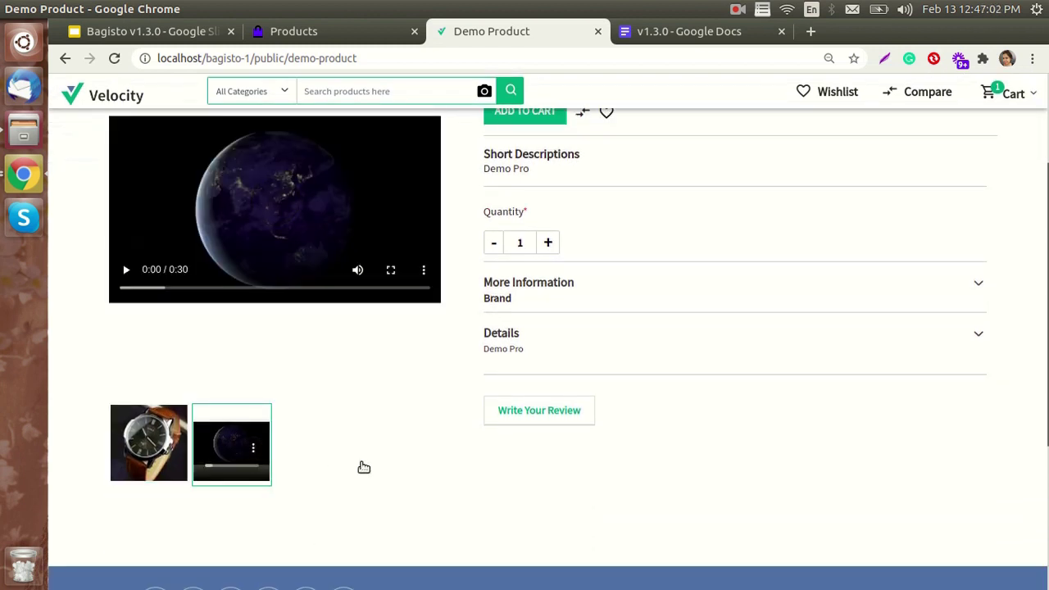
pyautogui.click(126, 270)
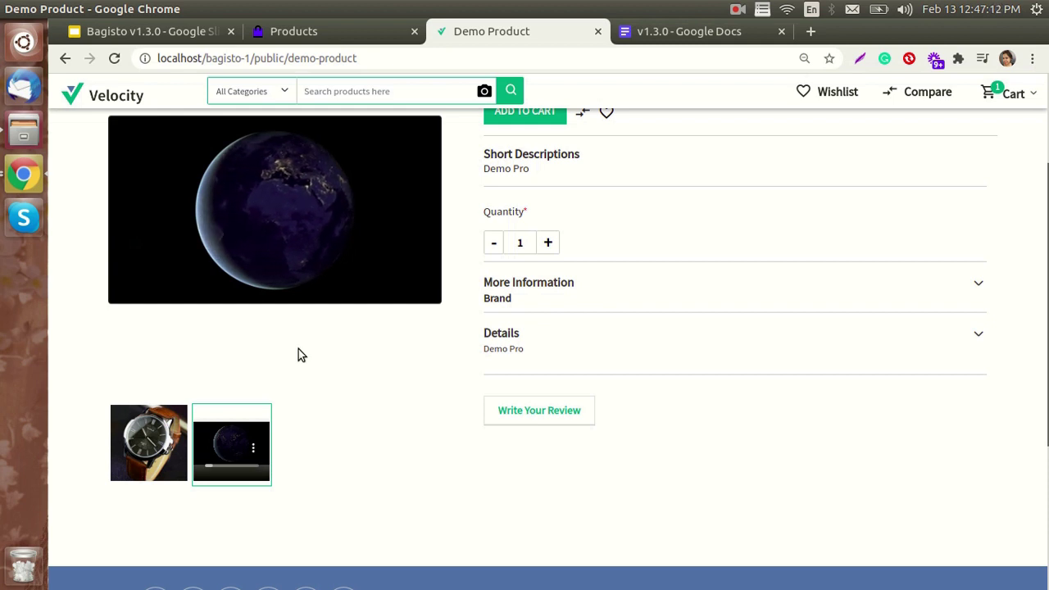
pyautogui.click(325, 37)
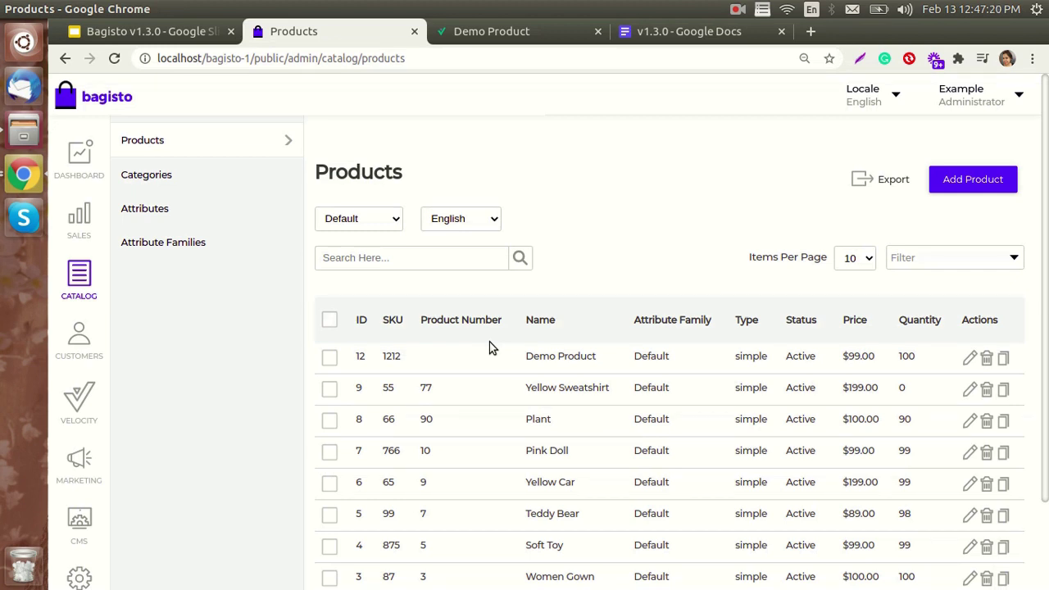
pyautogui.click(155, 33)
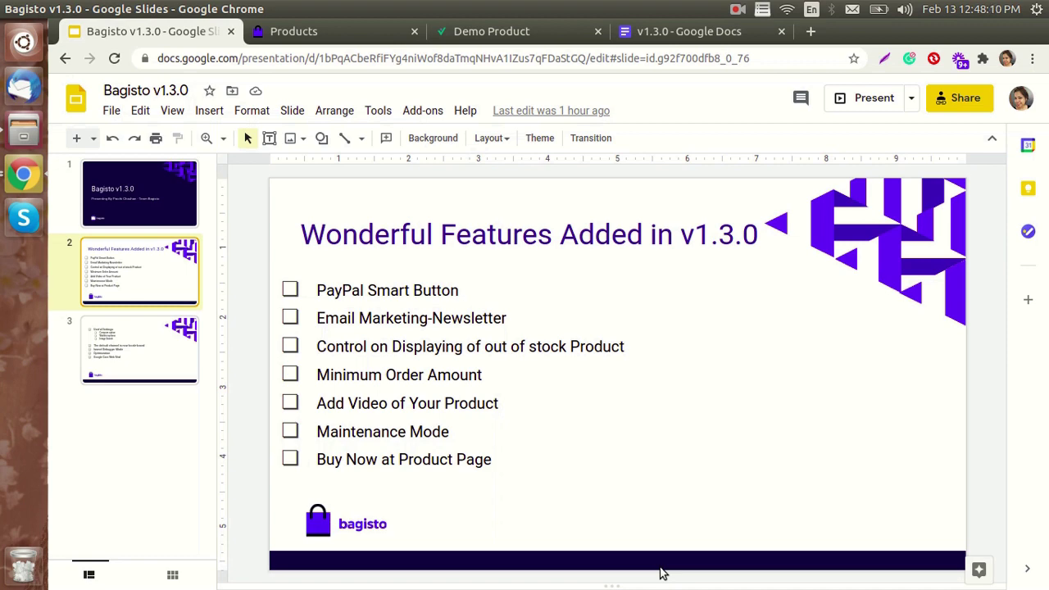
pyautogui.click(339, 33)
pyautogui.scroll(-3, 59, 385)
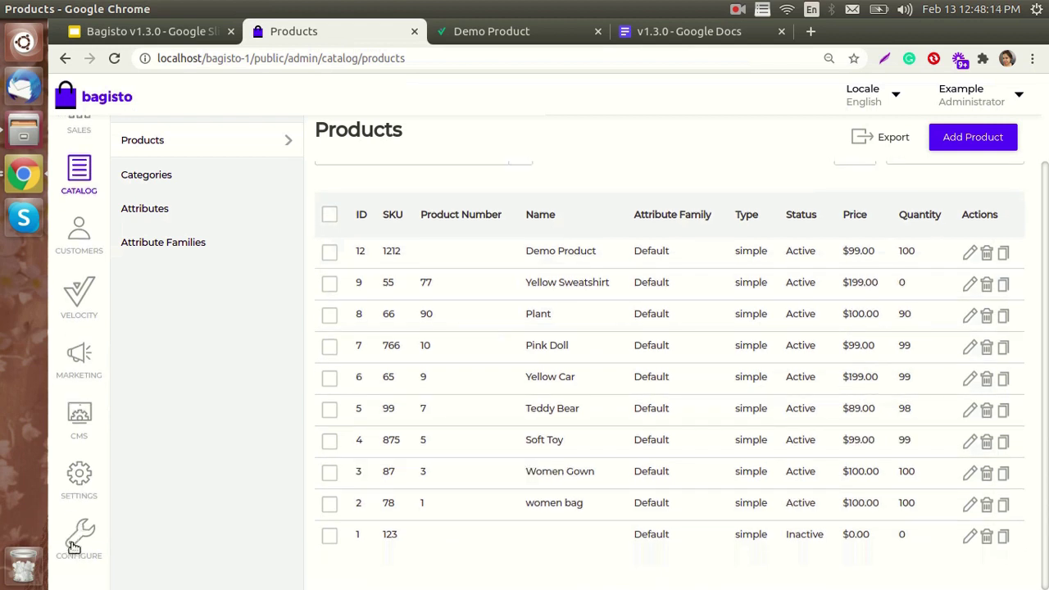
# - Edit the Default channel and turn on its Maintenance Mode status
pyautogui.click(83, 466)
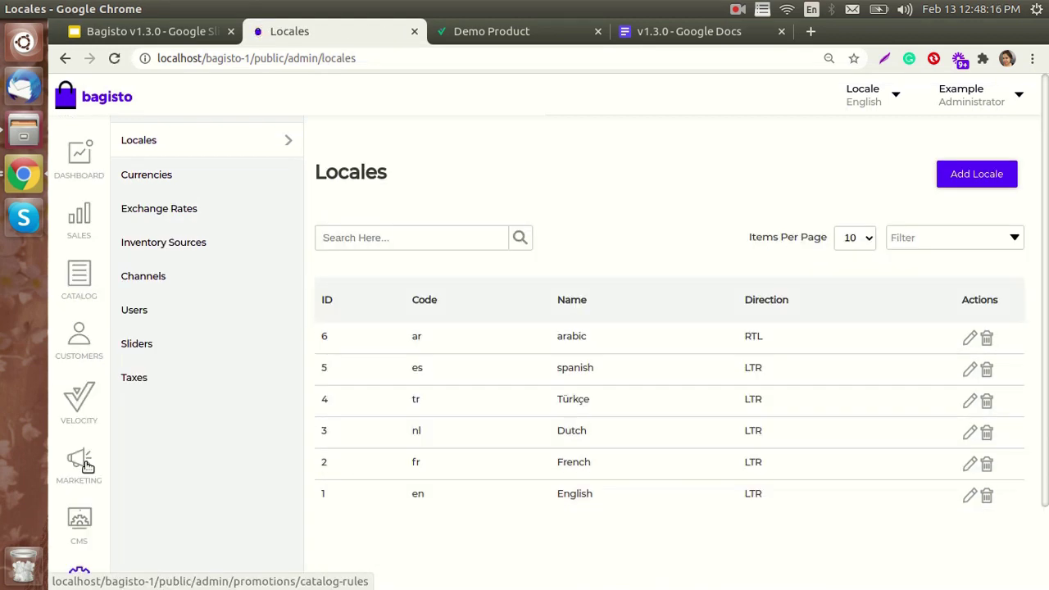
pyautogui.click(168, 279)
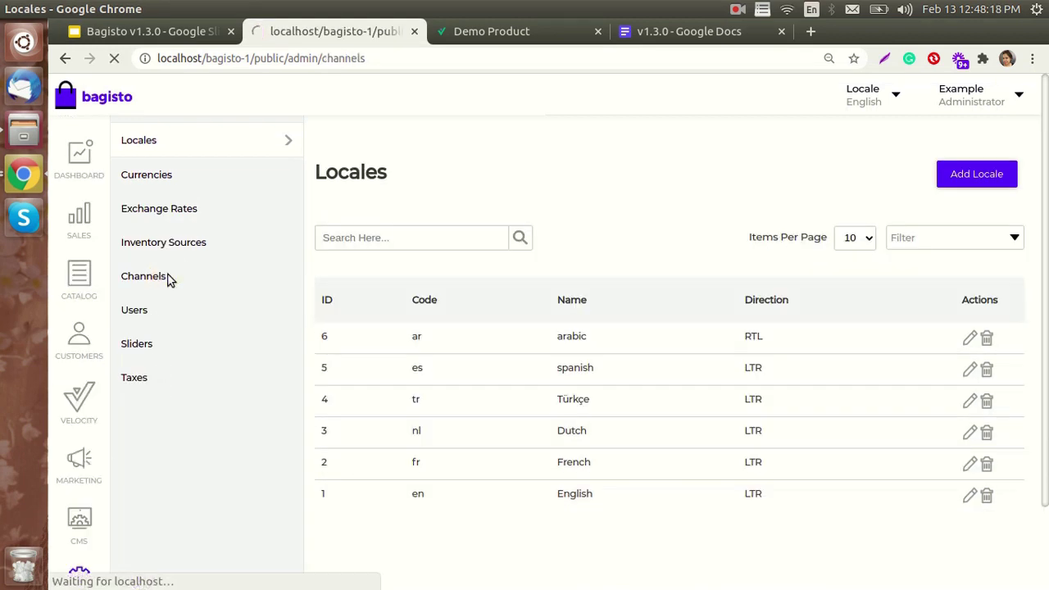
pyautogui.click(969, 339)
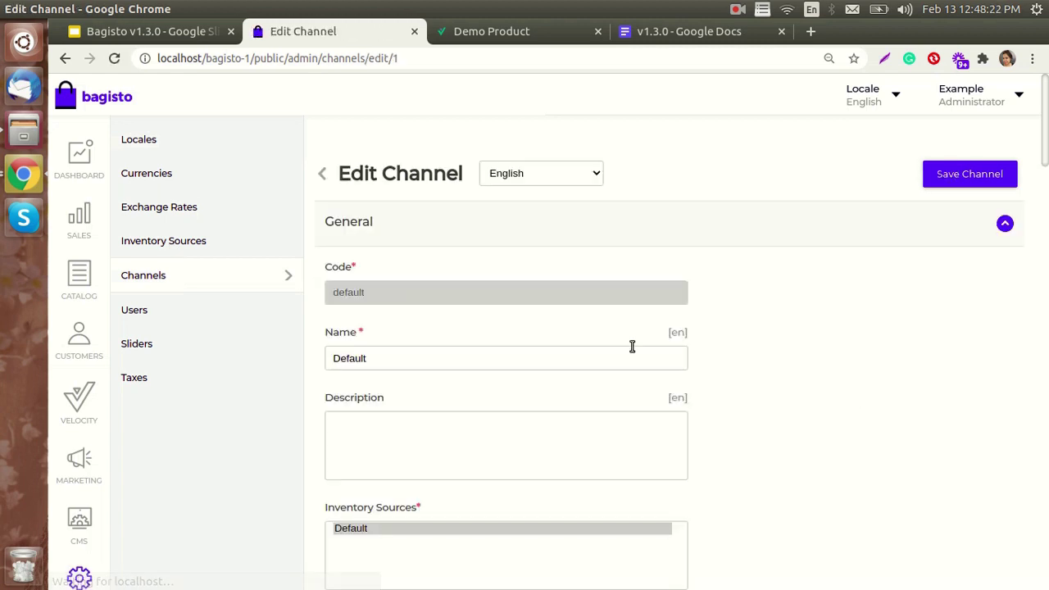
pyautogui.scroll(-5, 631, 346)
pyautogui.scroll(-10, 631, 351)
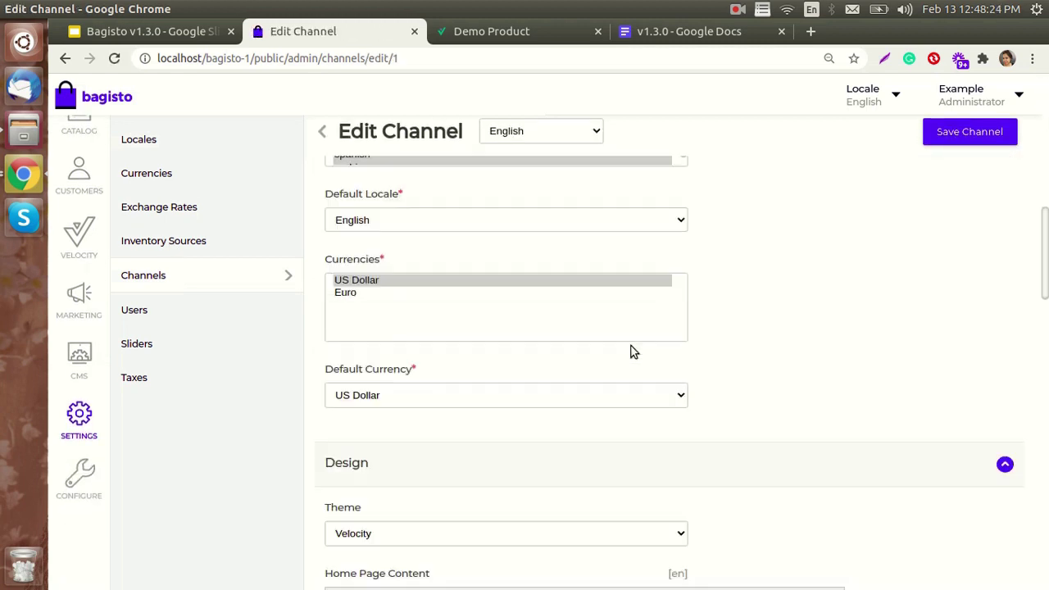
pyautogui.scroll(-10, 631, 351)
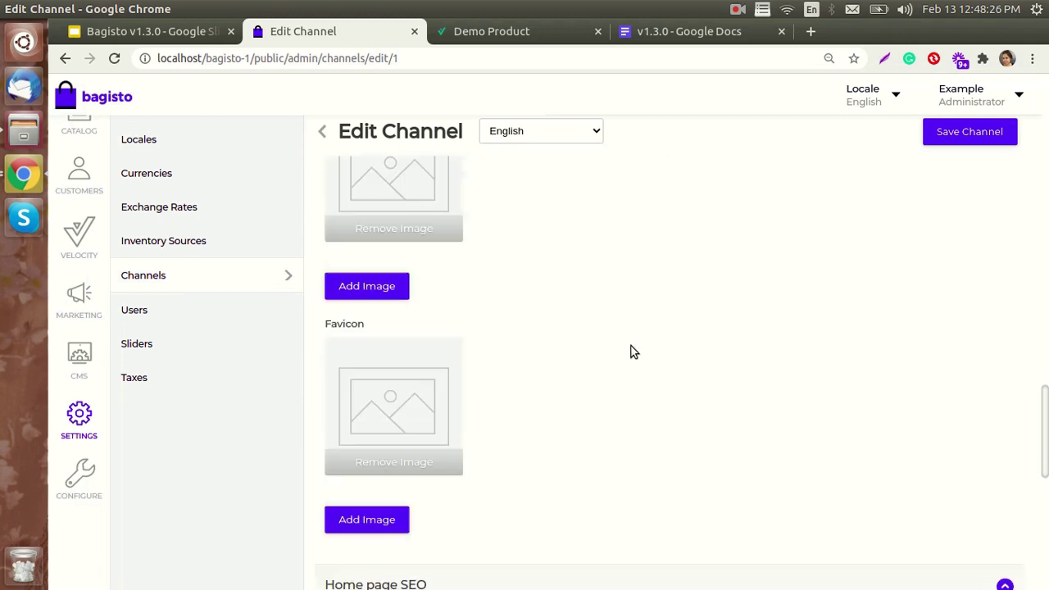
pyautogui.scroll(-5, 631, 351)
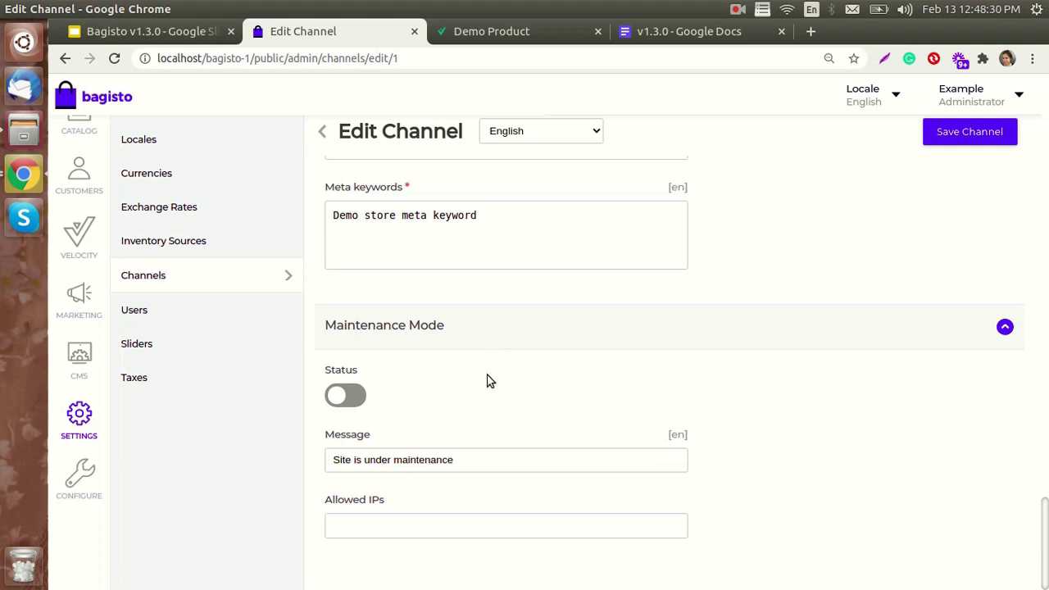
pyautogui.click(340, 398)
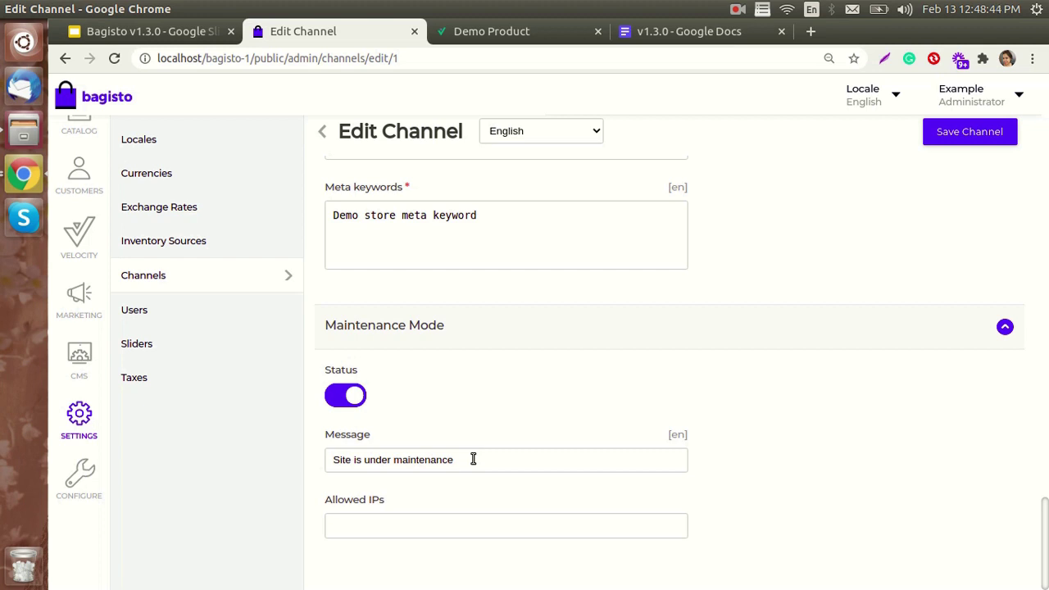
# - Append 'right now' to the maintenance message and save the Default channel
pyautogui.click(473, 459)
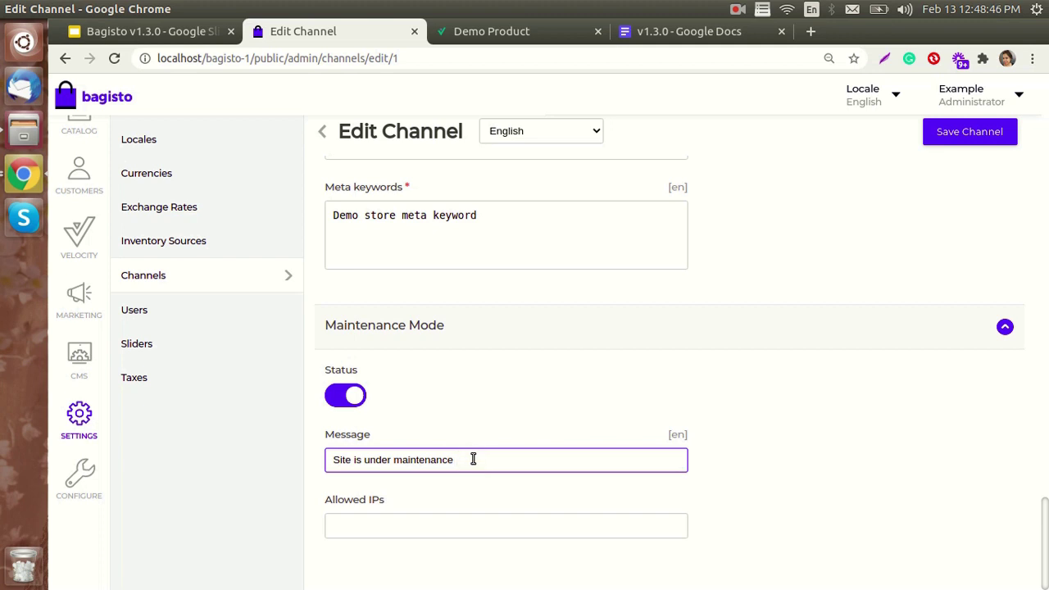
pyautogui.write('right now')
pyautogui.scroll(1, 967, 220)
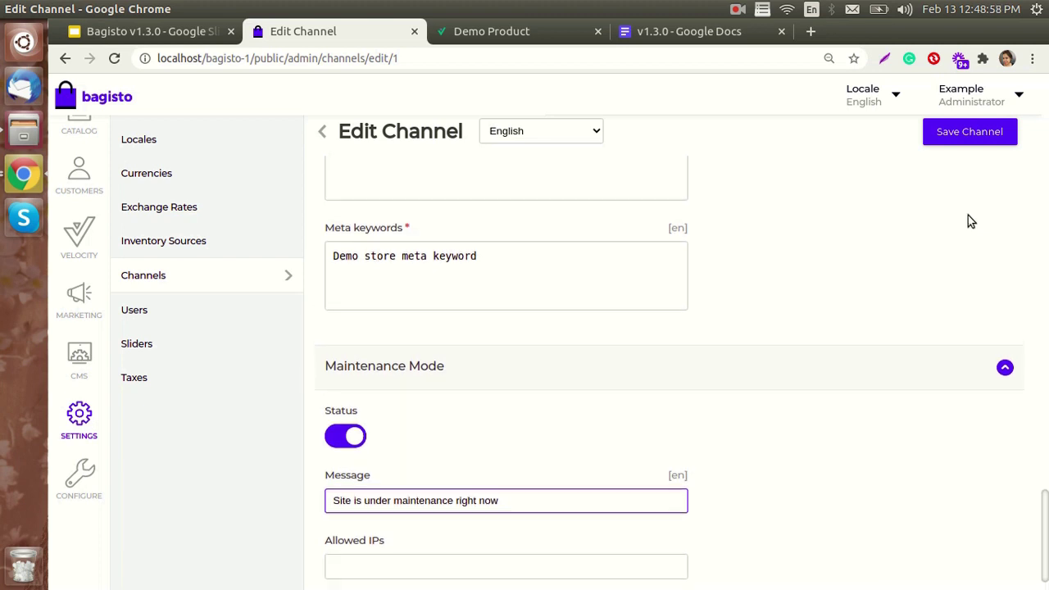
pyautogui.click(969, 133)
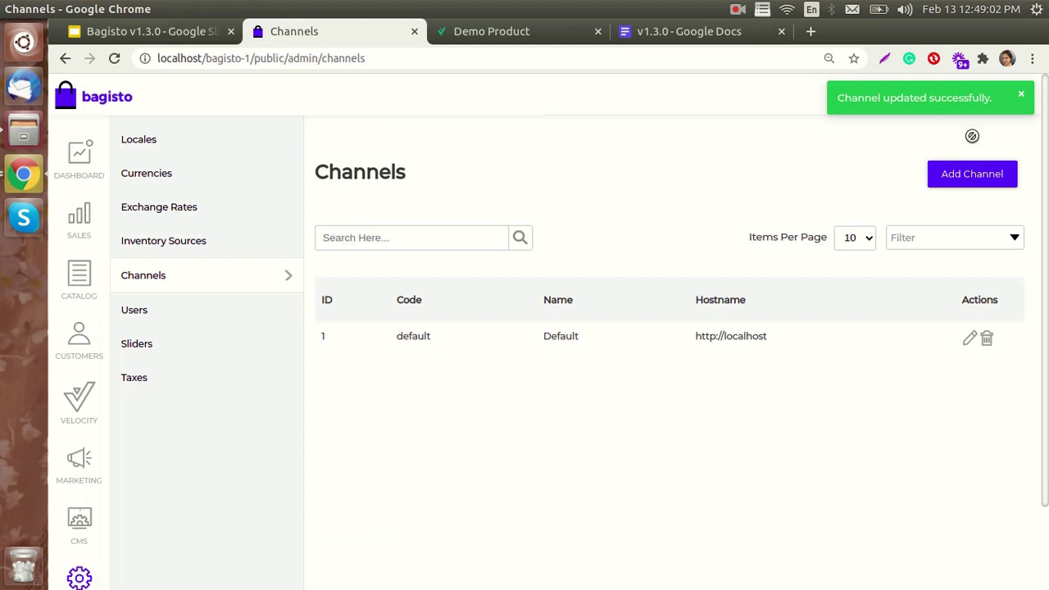
# - Reload the storefront Demo Product page to see the In Maintenance notice, then return to Channels
pyautogui.click(492, 39)
pyautogui.scroll(3, 484, 299)
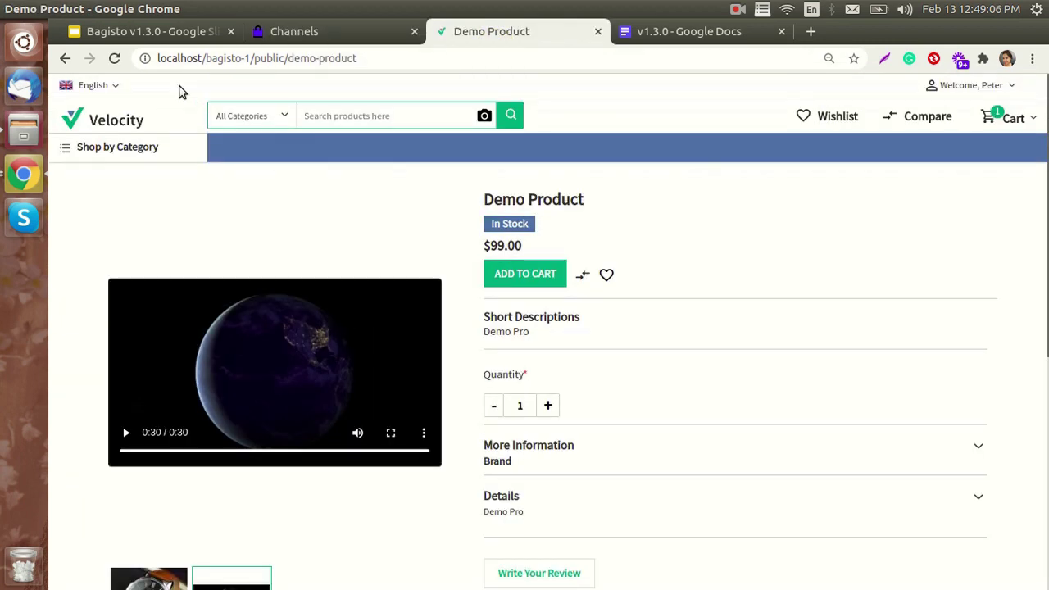
pyautogui.click(114, 59)
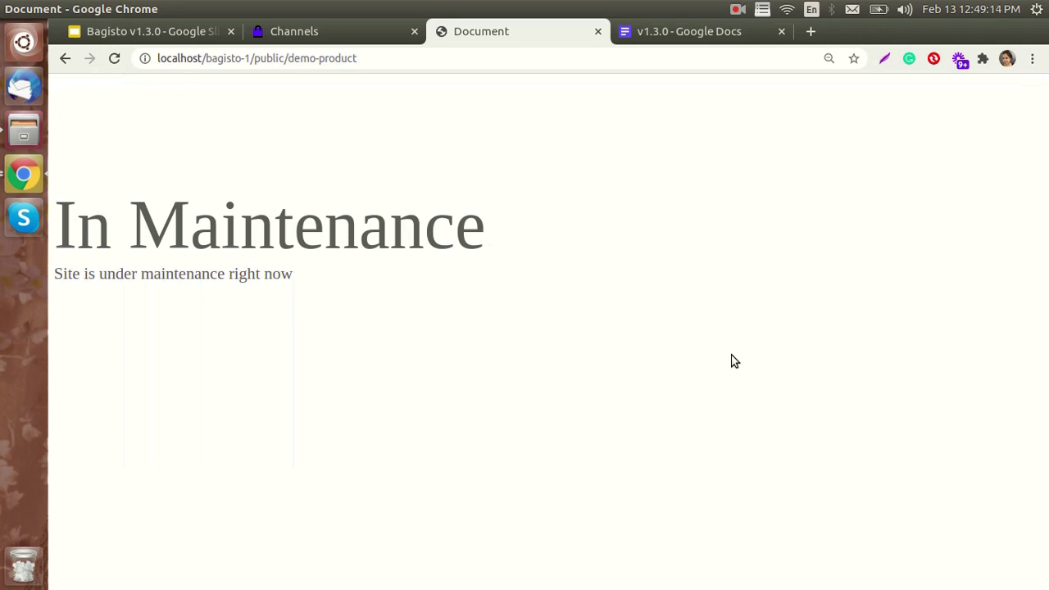
pyautogui.click(327, 30)
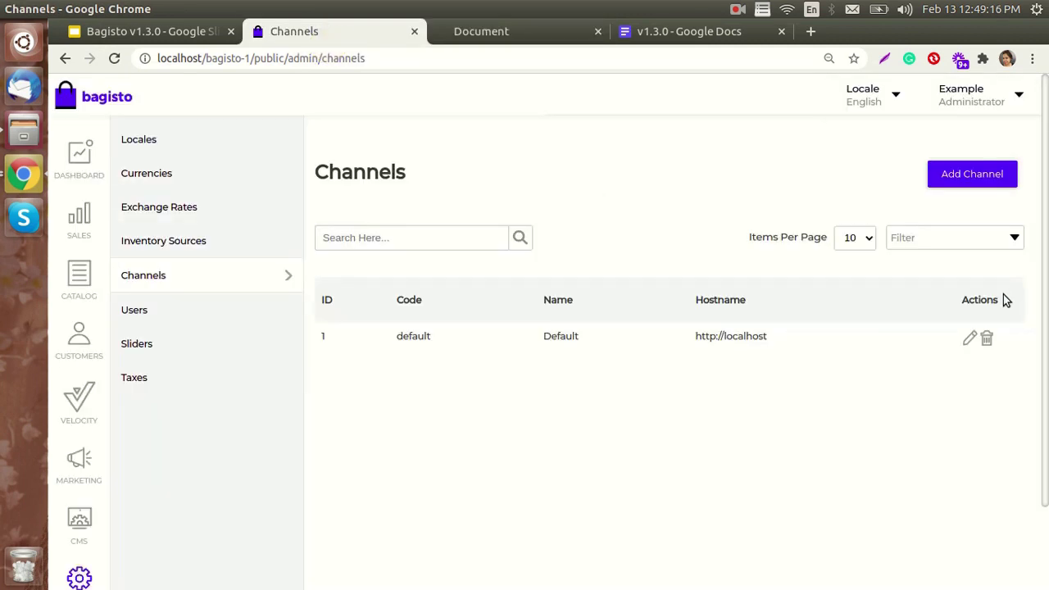
# - Turn the Default channel's maintenance mode off, save, and return to the storefront tab
pyautogui.click(973, 337)
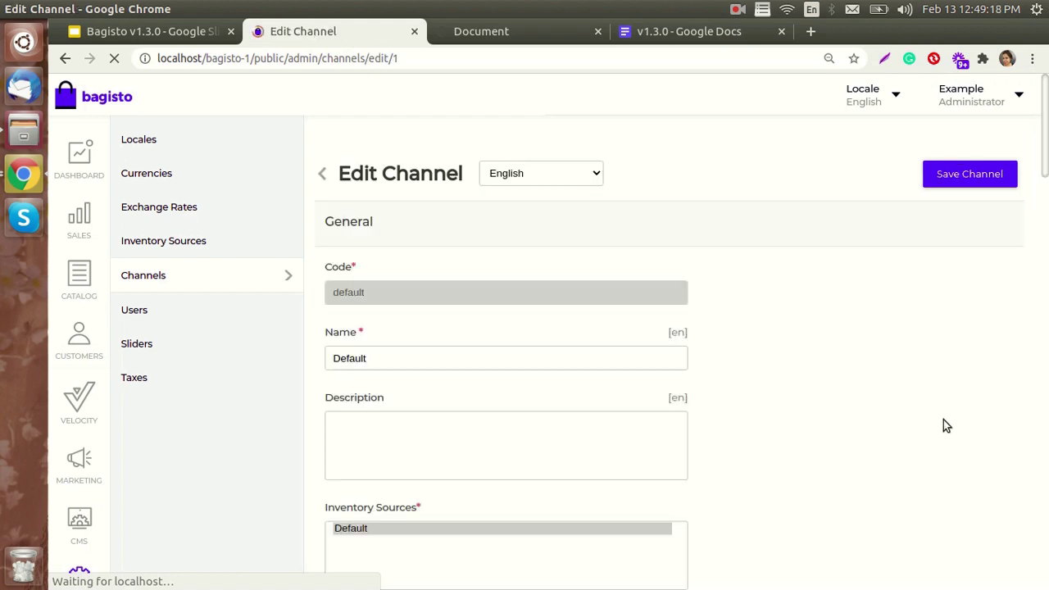
pyautogui.scroll(-15, 740, 417)
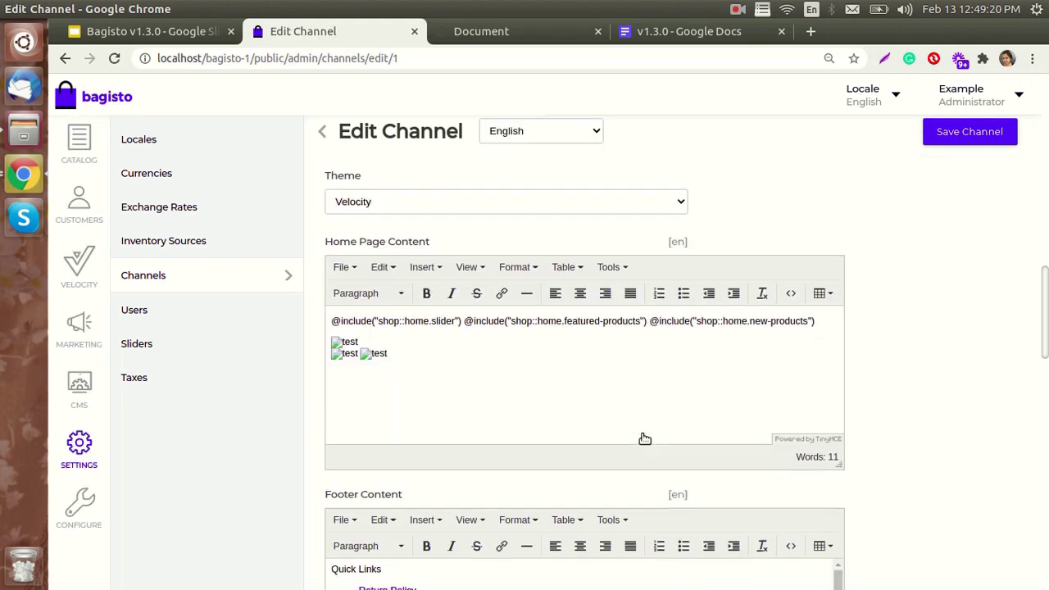
pyautogui.scroll(-15, 626, 453)
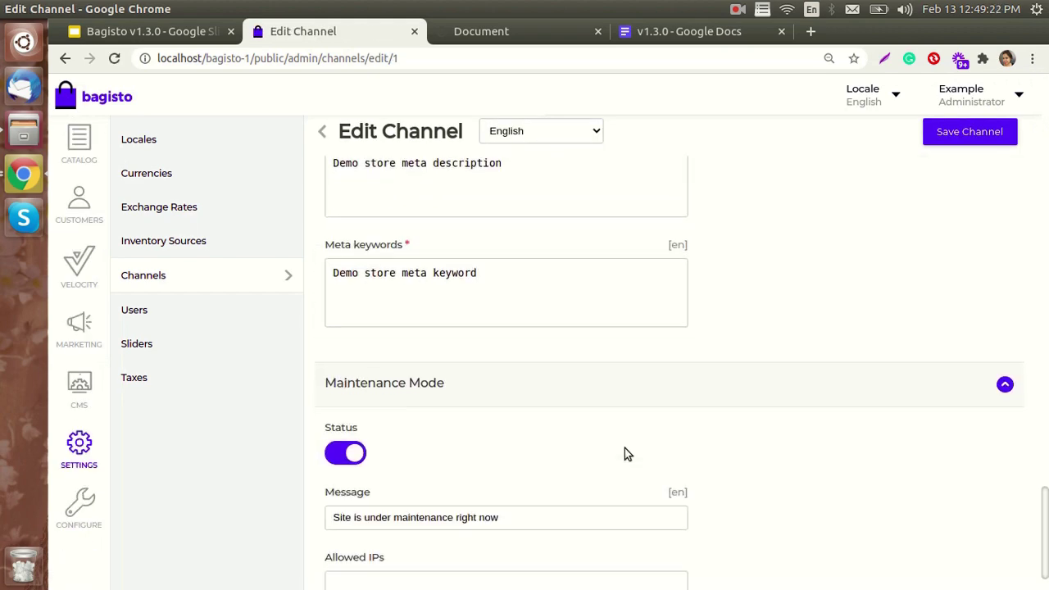
pyautogui.click(353, 396)
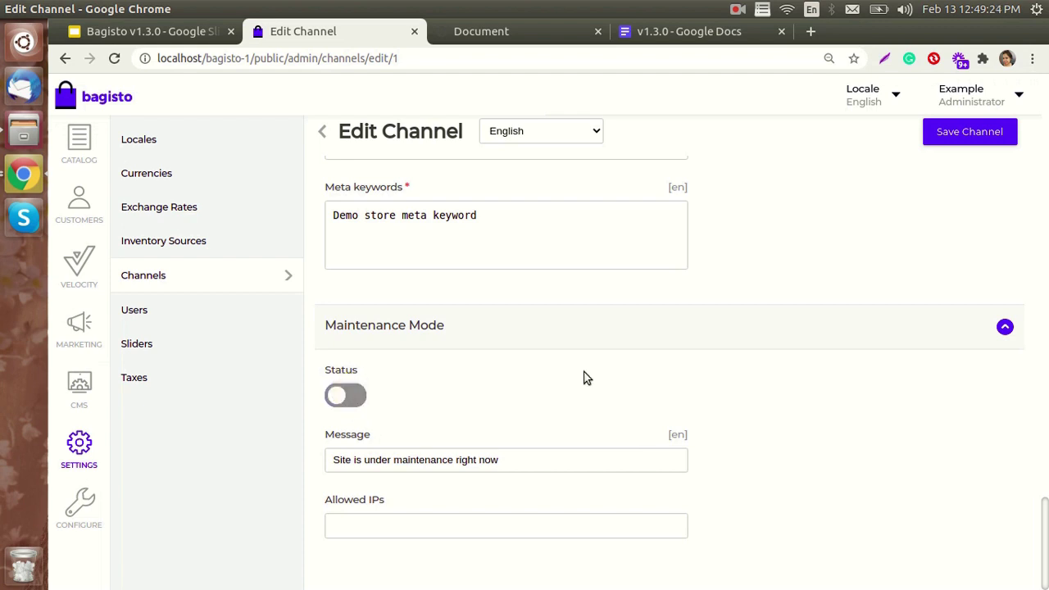
pyautogui.click(962, 141)
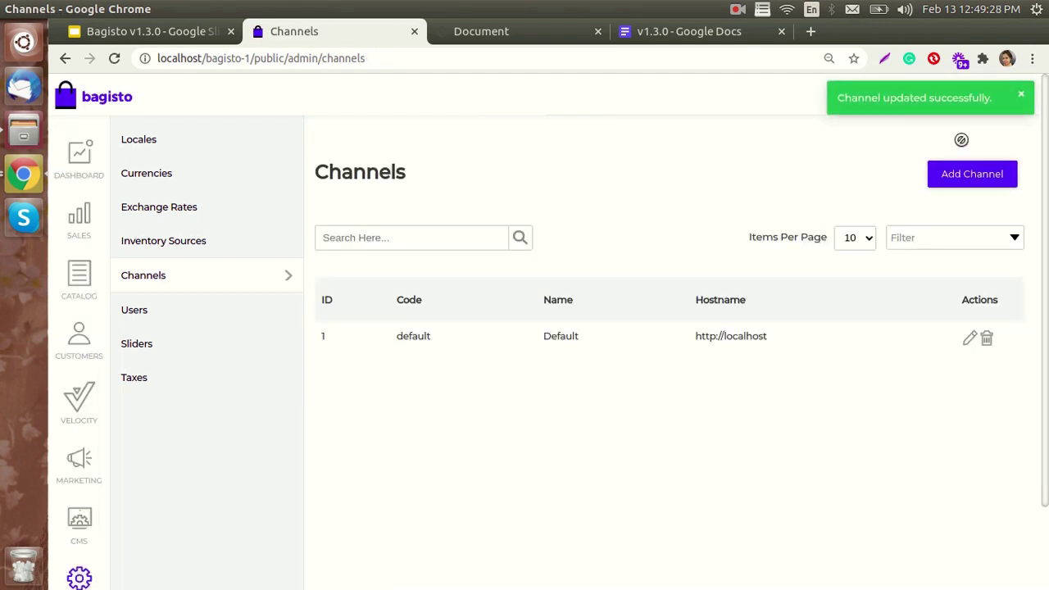
pyautogui.click(513, 30)
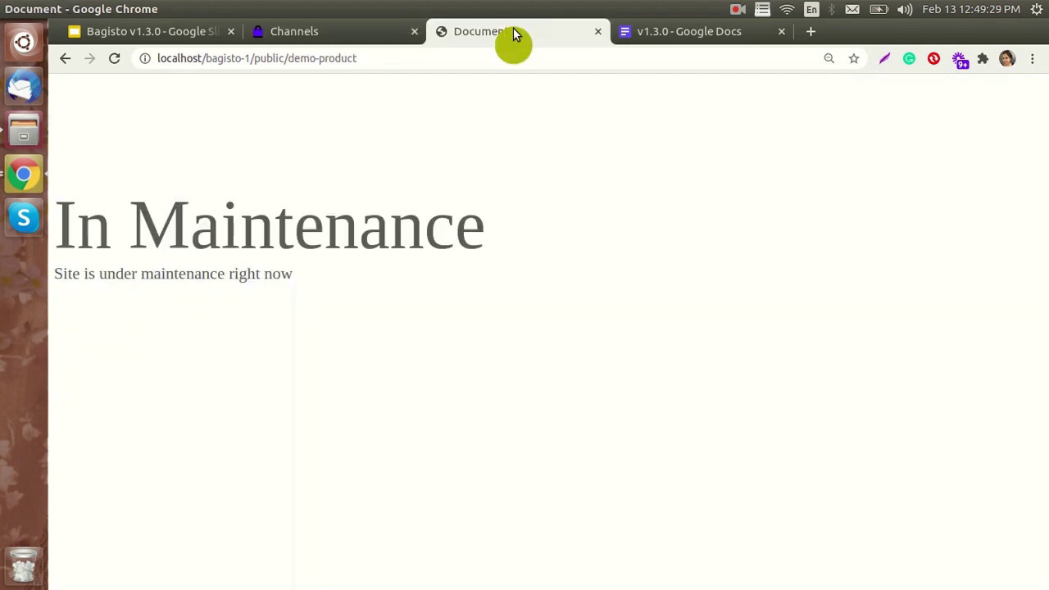
# - Reload the Demo Product page now that maintenance is over, then return to the admin Channels list
pyautogui.click(113, 58)
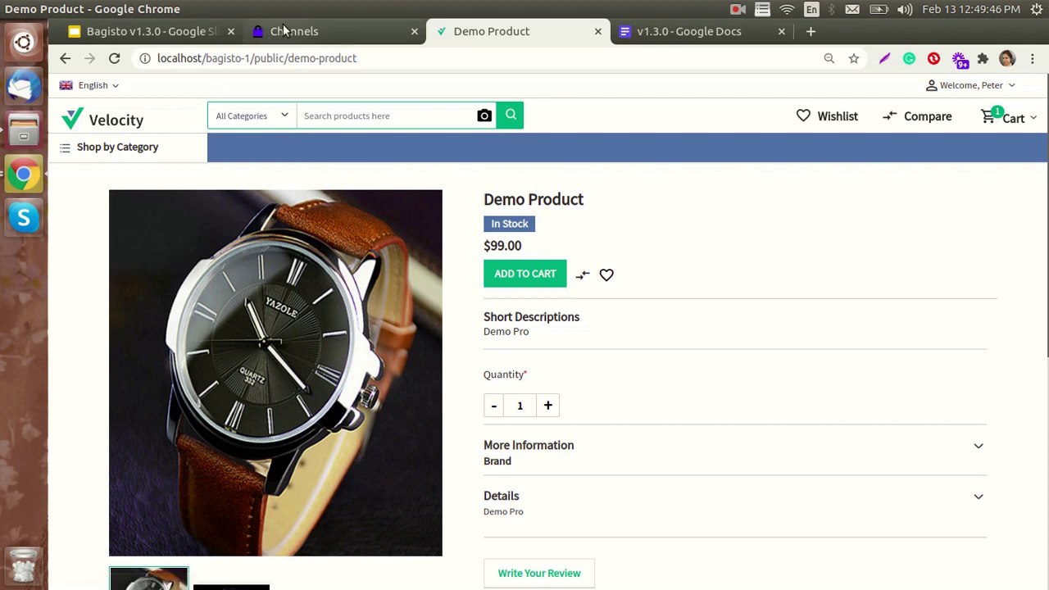
pyautogui.click(320, 31)
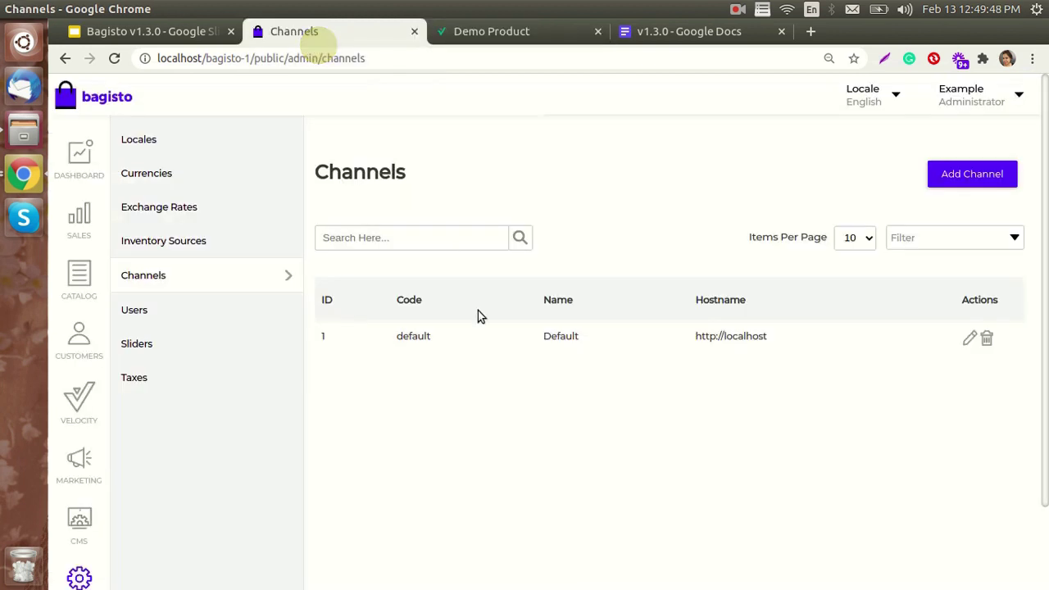
# - Look over the Channels list, then bring up the 'Wonderful Features Added in v1.3.0' slide
pyautogui.scroll(-1, 479, 311)
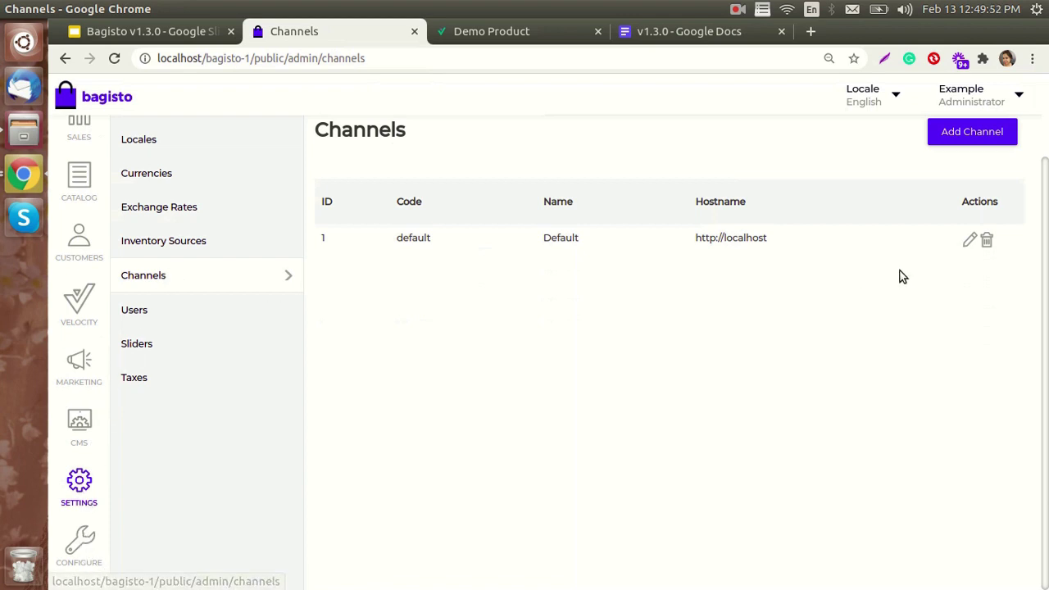
pyautogui.scroll(2, 894, 327)
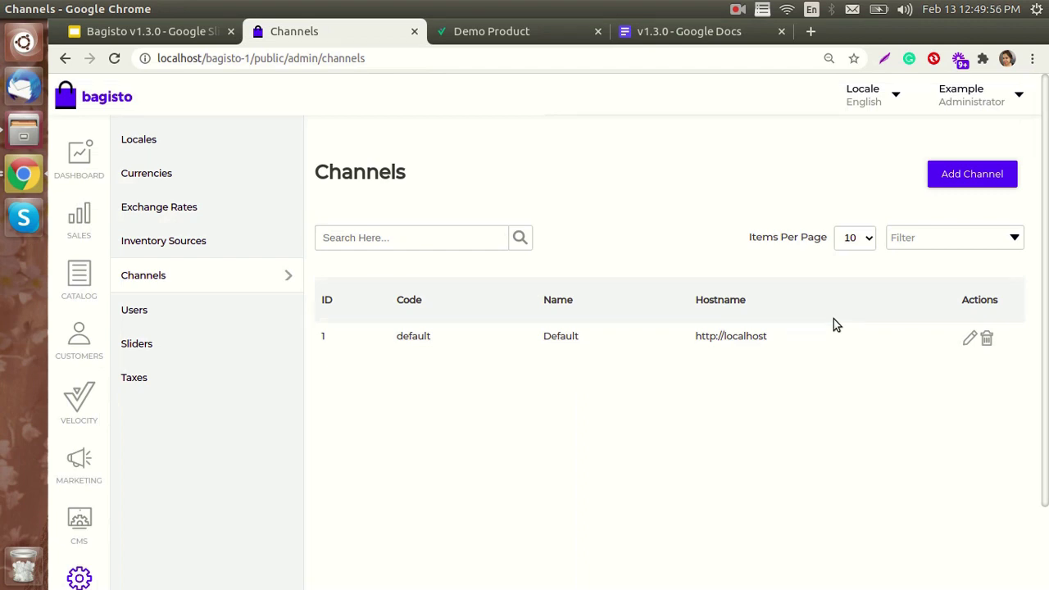
pyautogui.click(148, 33)
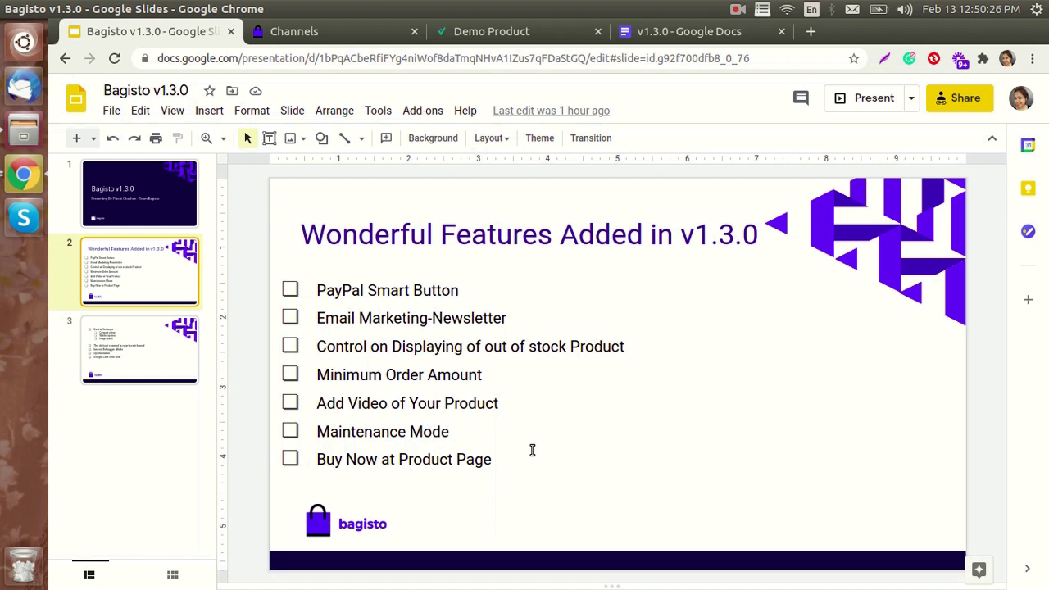
# - Glance at the Demo Product page, then go back to Channels and open the Configure section
pyautogui.click(491, 31)
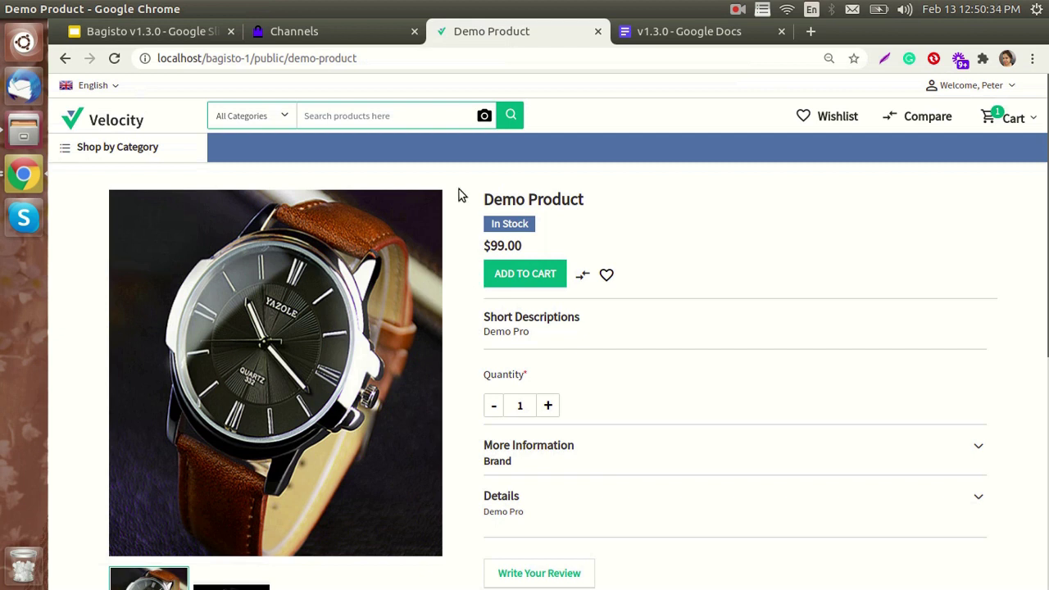
pyautogui.click(365, 35)
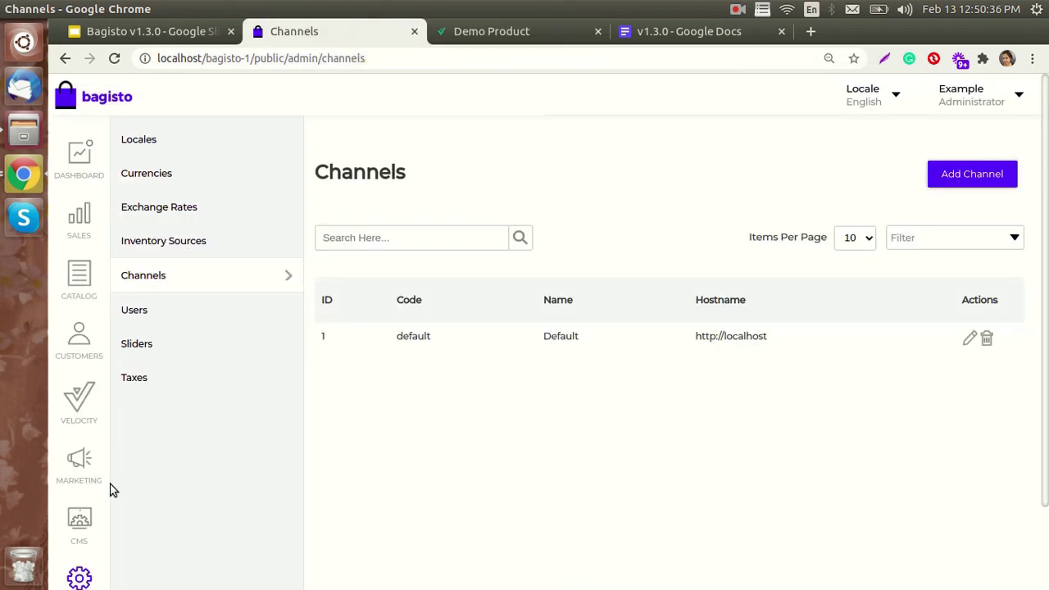
pyautogui.scroll(-3, 109, 491)
pyautogui.click(86, 542)
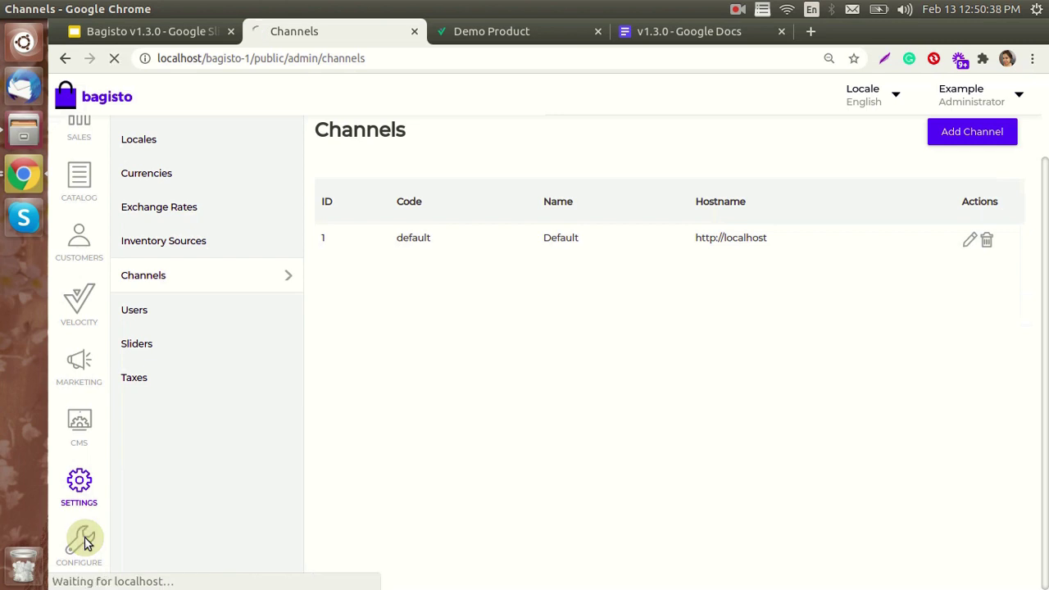
# - Open the Catalog › Products configuration and look through its Storefront options
pyautogui.click(164, 177)
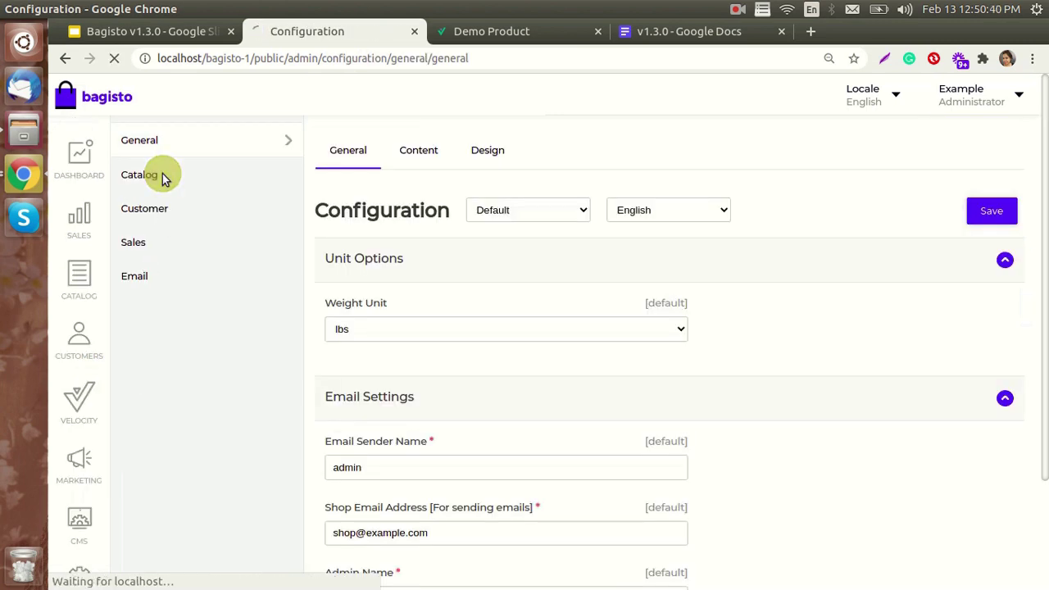
pyautogui.click(416, 154)
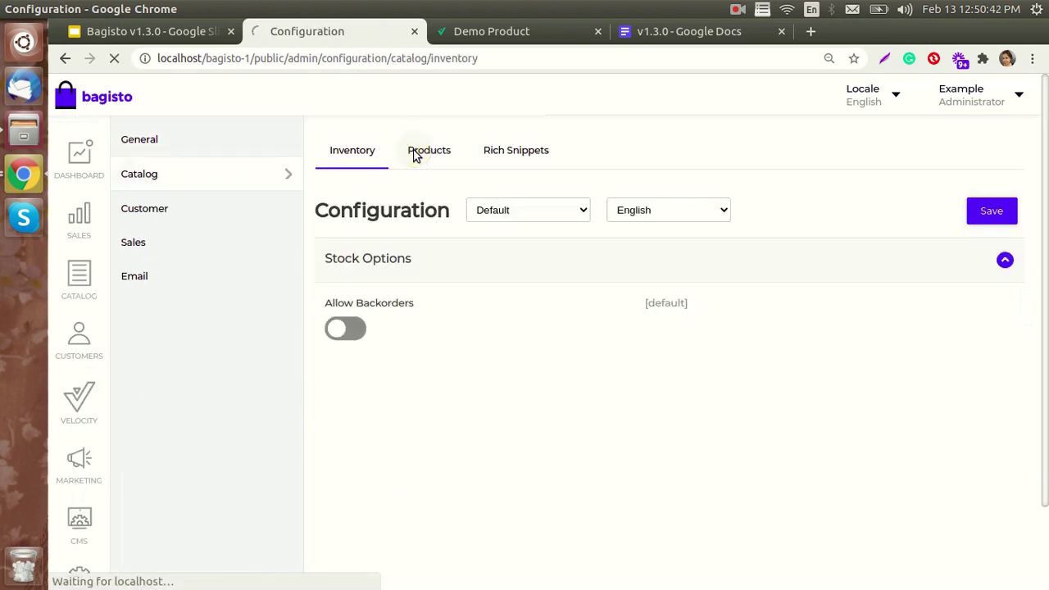
pyautogui.scroll(-2, 454, 344)
pyautogui.scroll(-8, 454, 358)
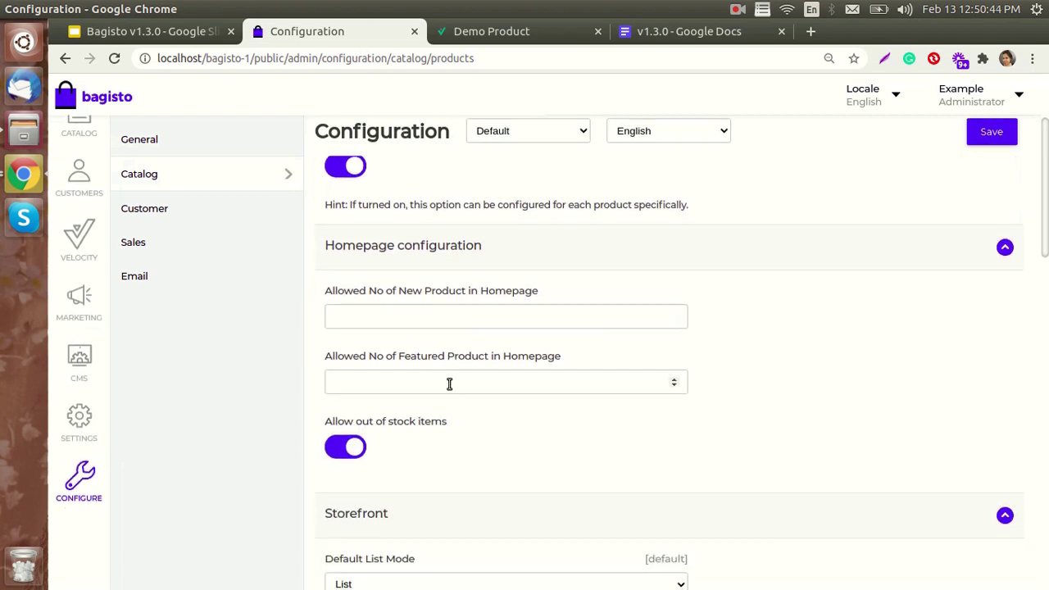
pyautogui.scroll(5, 446, 410)
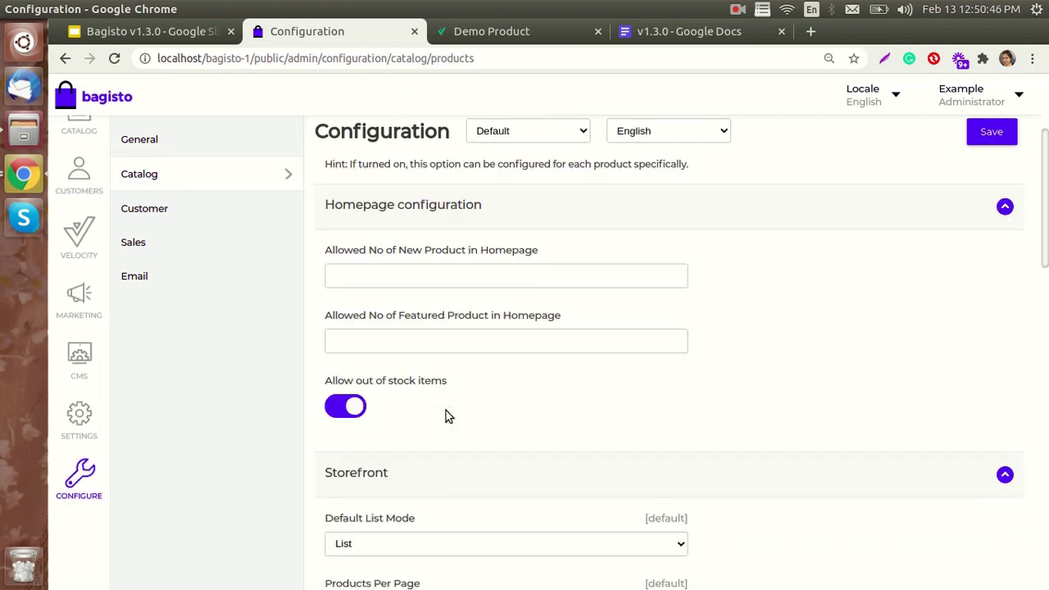
pyautogui.scroll(-5, 446, 410)
pyautogui.scroll(-3, 381, 457)
pyautogui.scroll(1, 382, 455)
pyautogui.scroll(2, 382, 456)
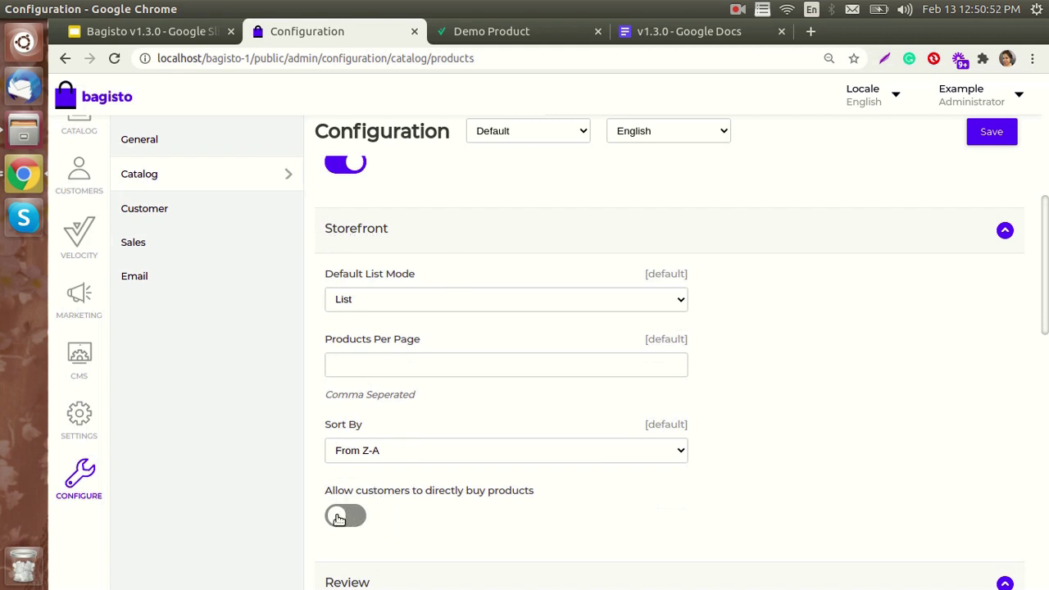
# - Switch on 'Allow customers to directly buy products' and save the configuration
pyautogui.click(461, 30)
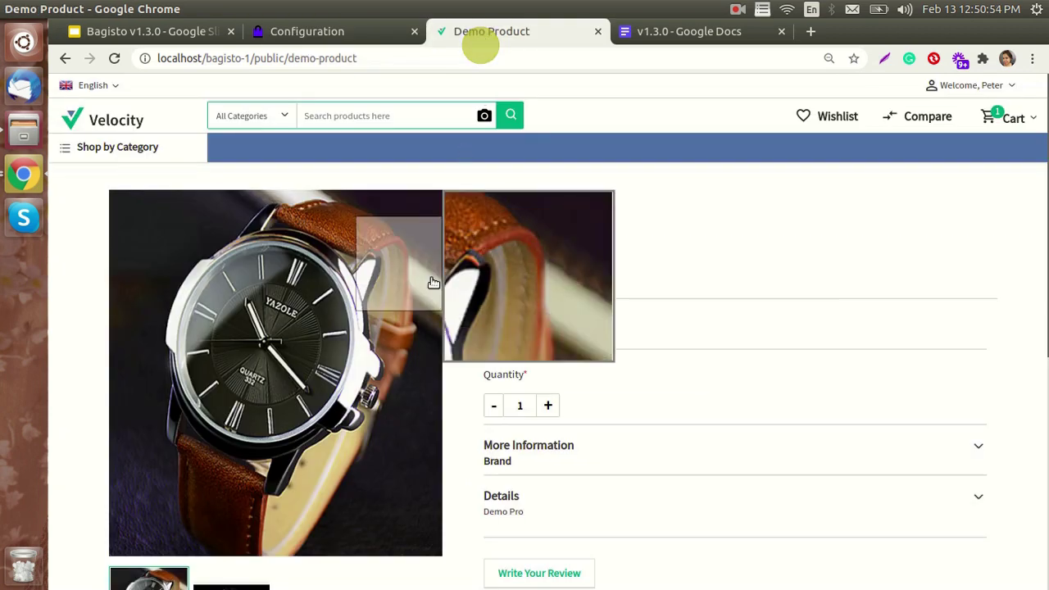
pyautogui.click(344, 39)
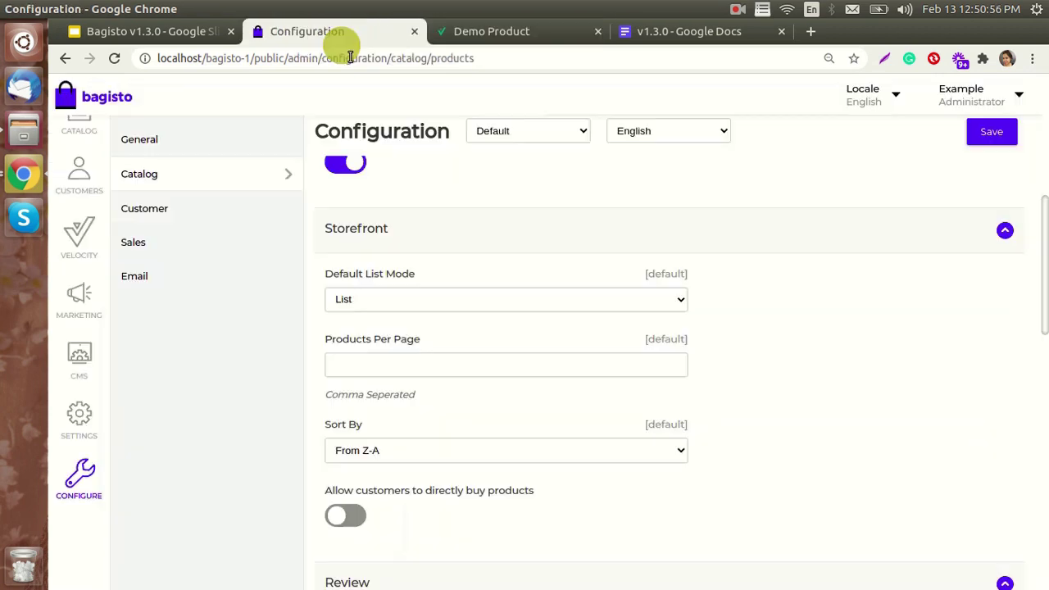
pyautogui.click(336, 515)
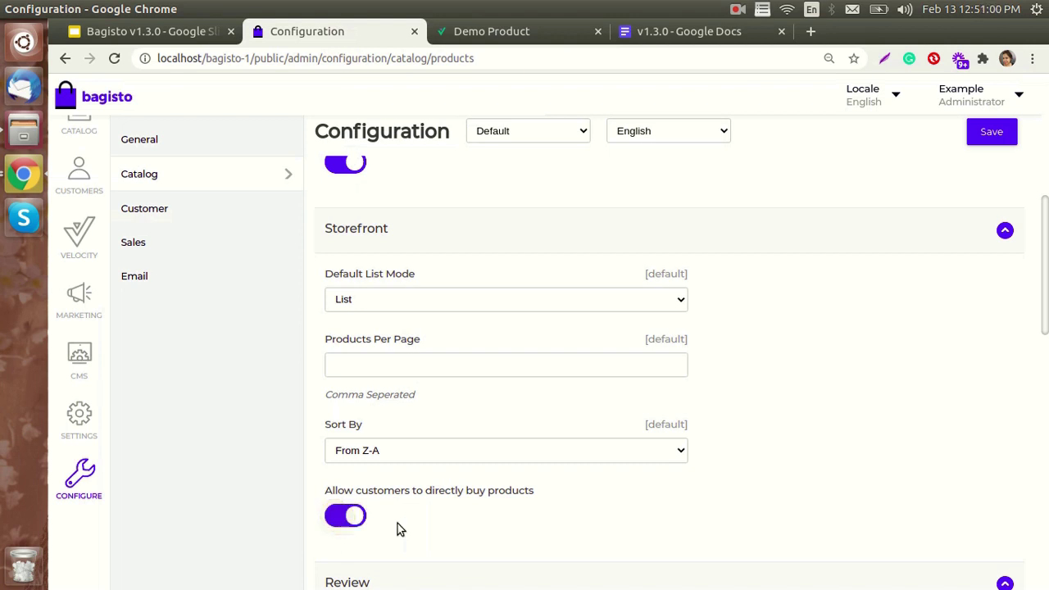
pyautogui.click(986, 136)
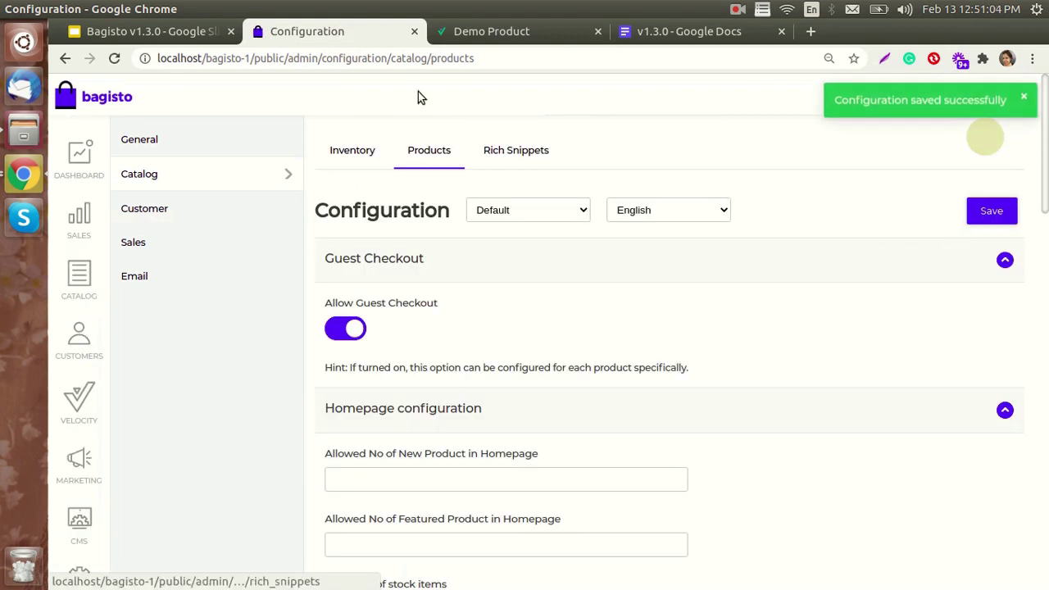
pyautogui.click(524, 30)
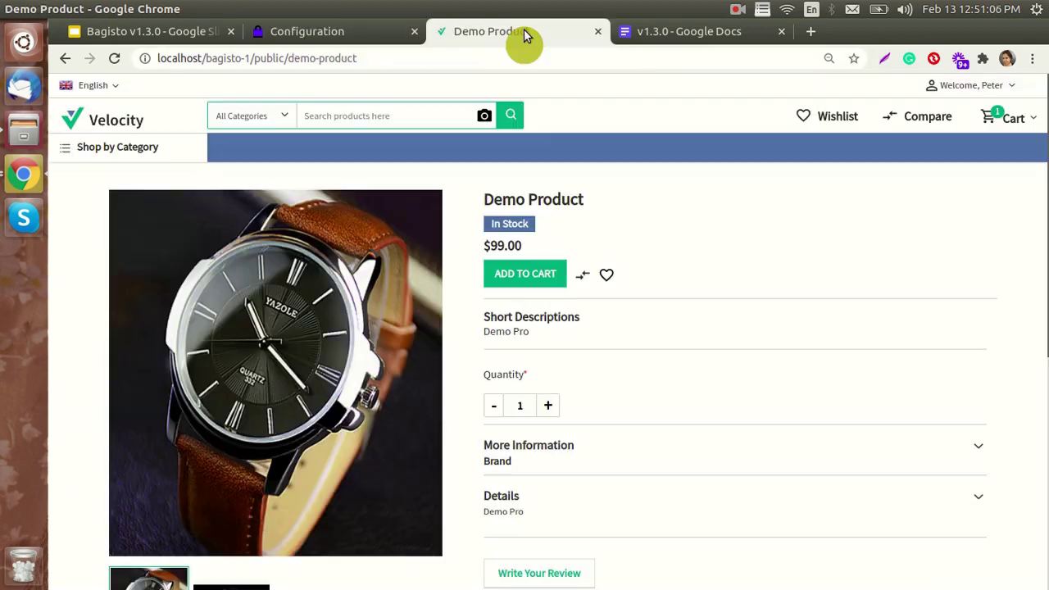
# - Reload the Demo Product page and use Buy Now to reach Checkout with a $198.00 total
pyautogui.click(115, 58)
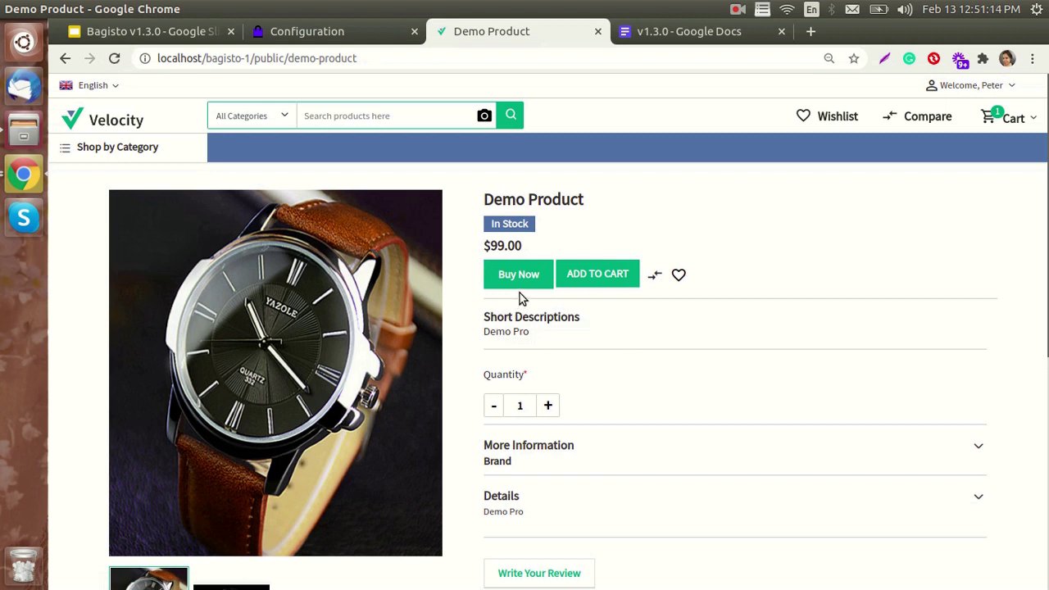
pyautogui.click(519, 277)
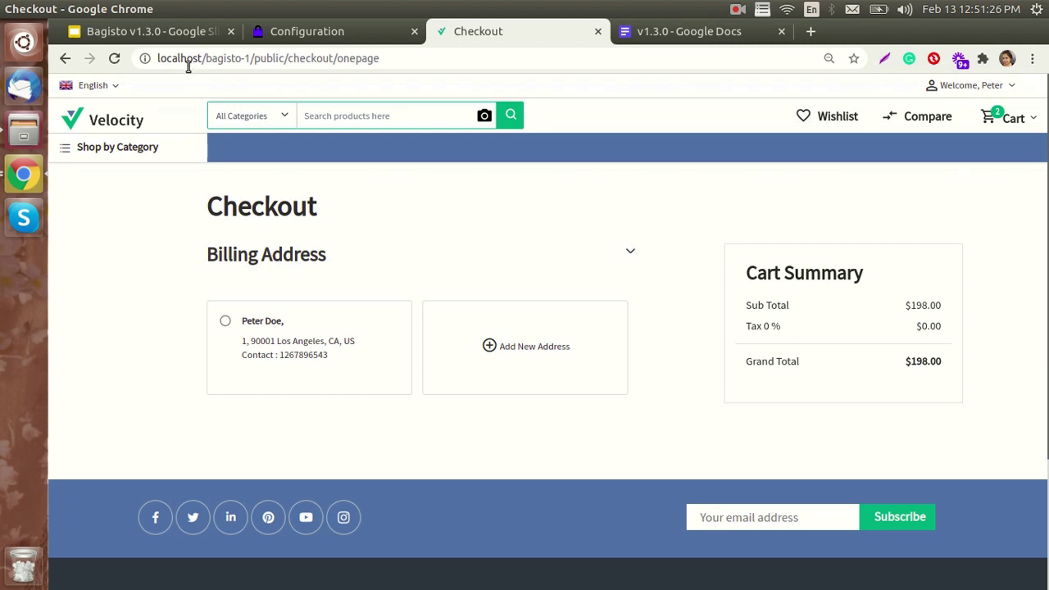
pyautogui.click(188, 34)
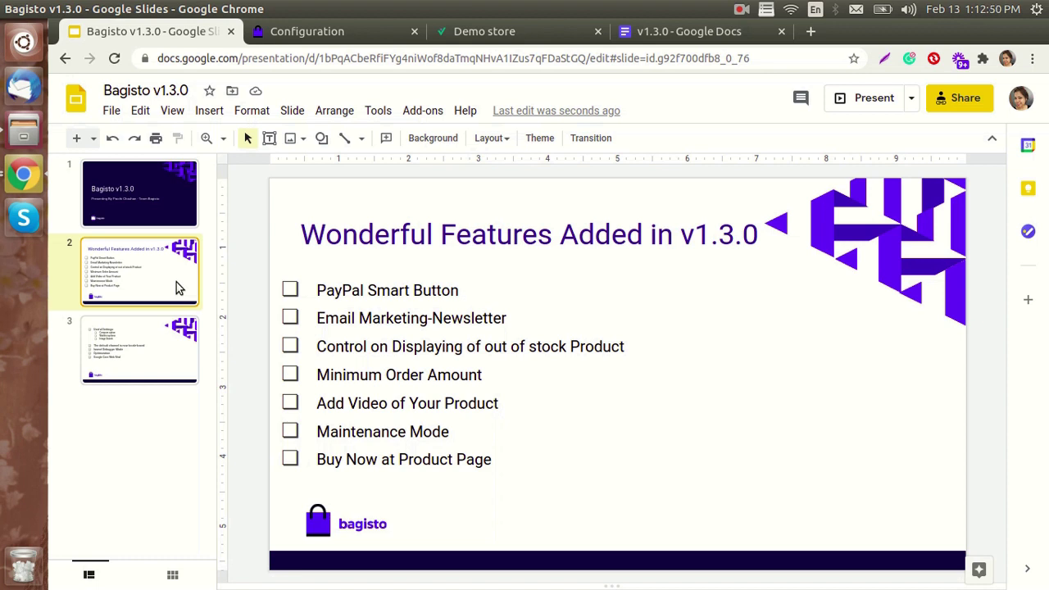
# - Advance to the Useful Settings slide, then switch to the storefront home page
pyautogui.press('Down')
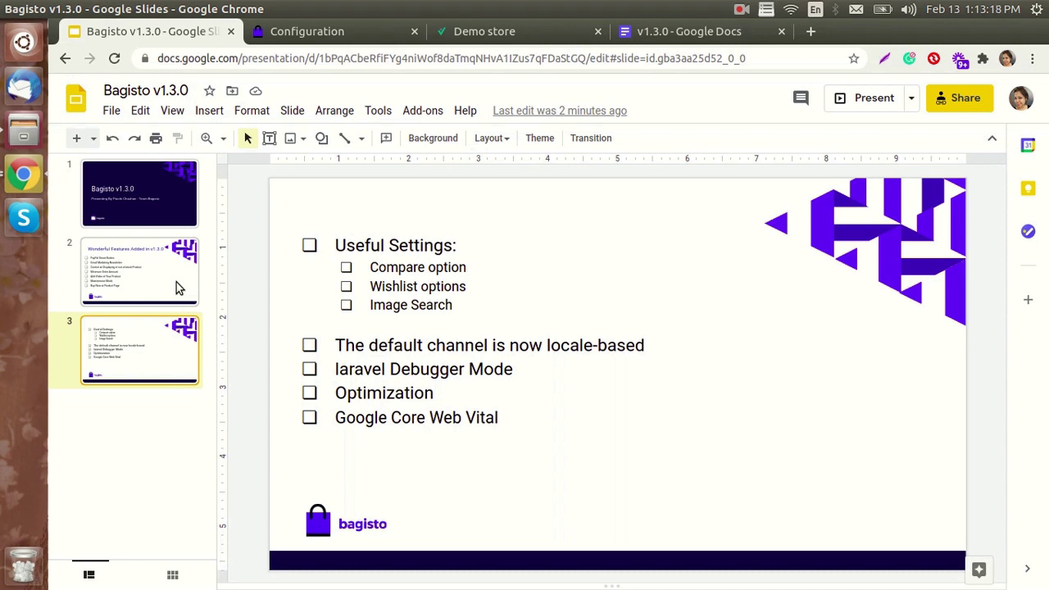
pyautogui.click(456, 39)
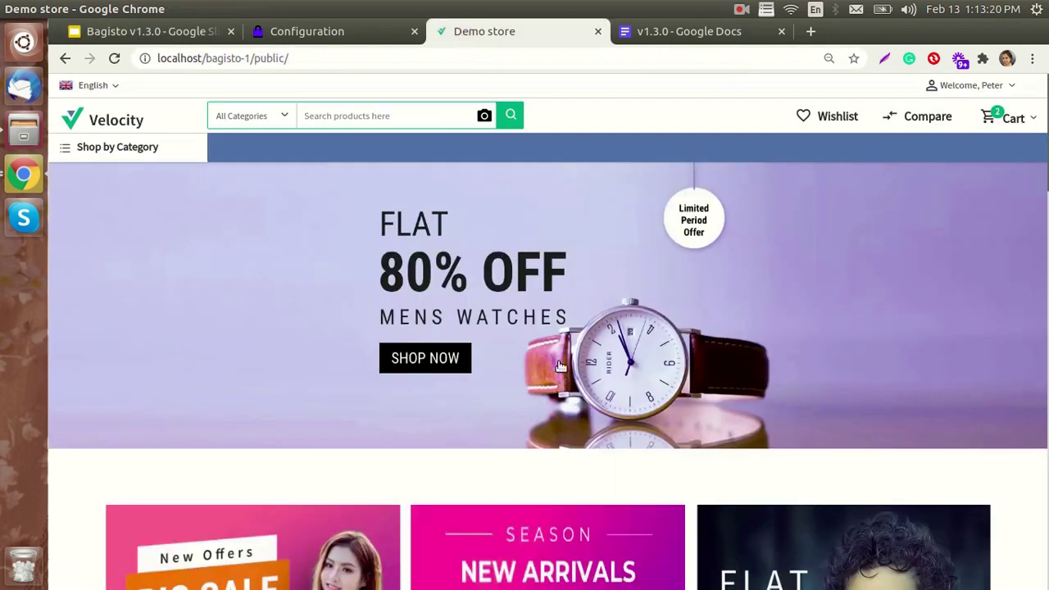
# - Add the Plant to the wishlist and the Pink Doll to the compare list
pyautogui.scroll(-7, 565, 373)
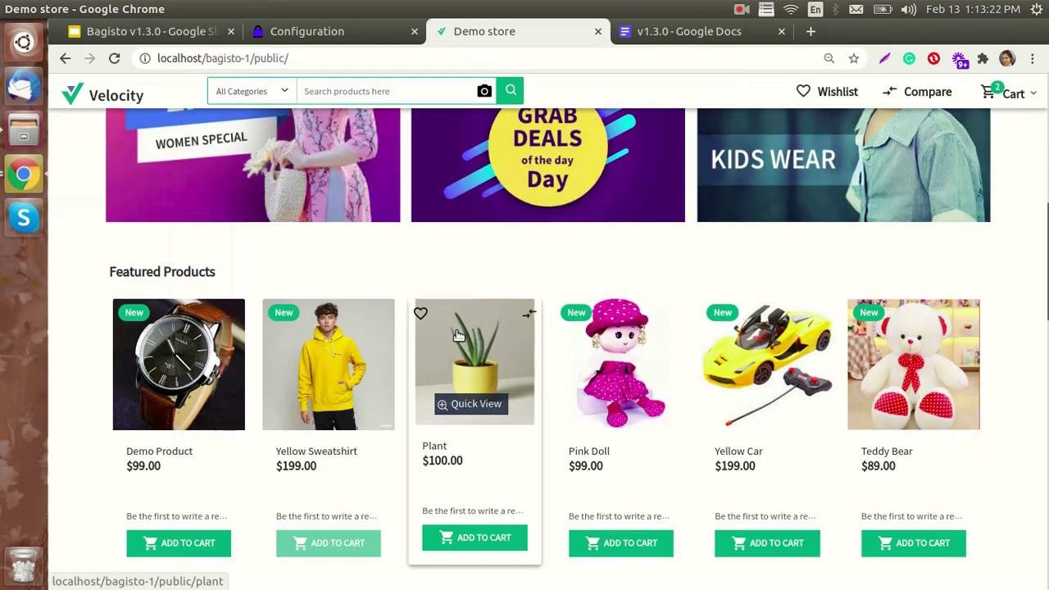
pyautogui.click(419, 314)
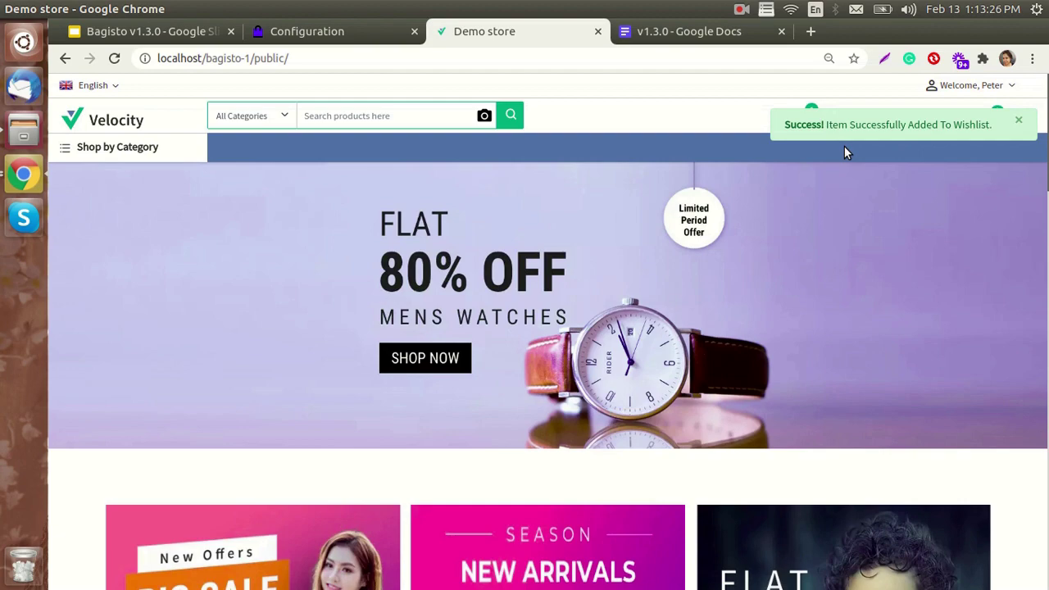
pyautogui.scroll(-7, 799, 218)
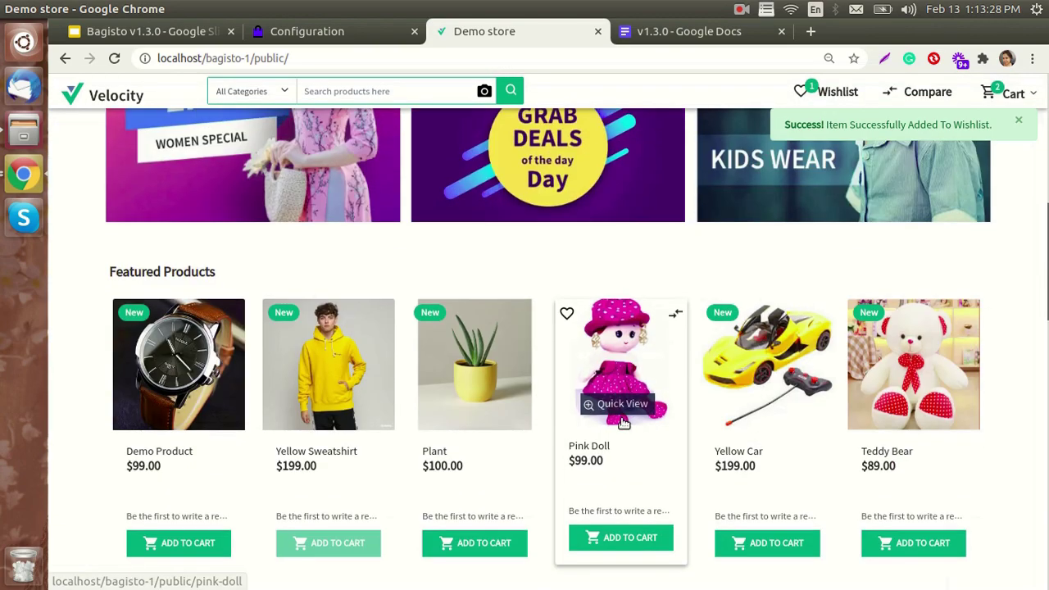
pyautogui.click(674, 317)
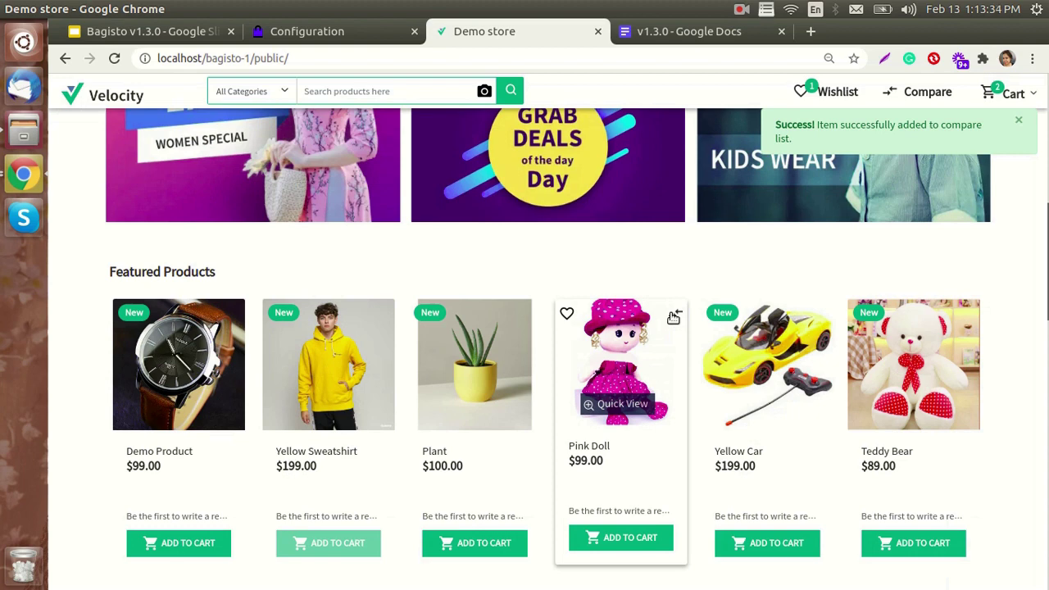
# - Try the camera image search, cancel the file chooser, and go to the admin Content configuration
pyautogui.scroll(2, 512, 137)
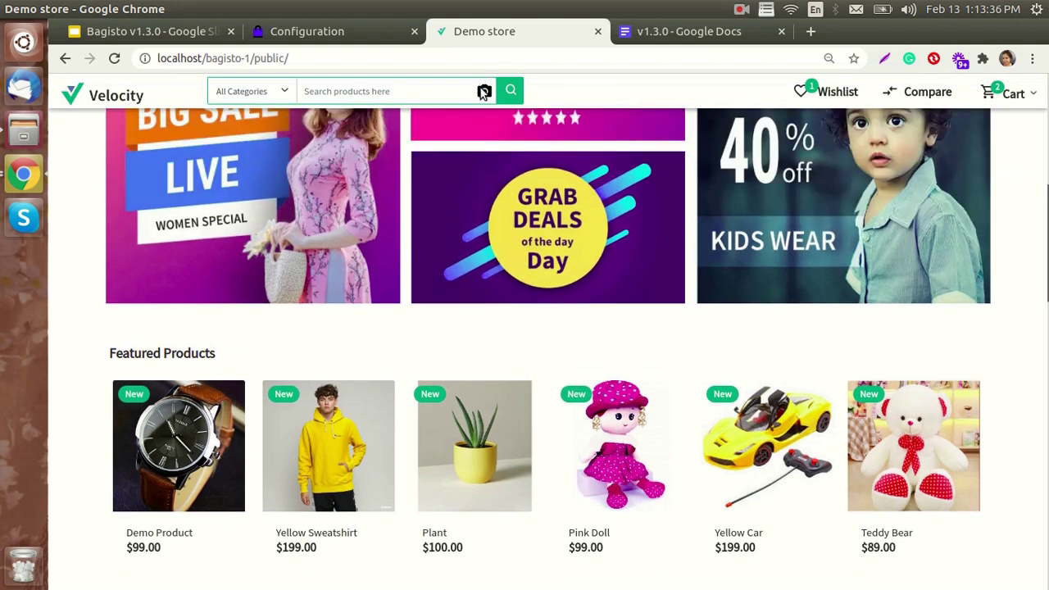
pyautogui.click(484, 91)
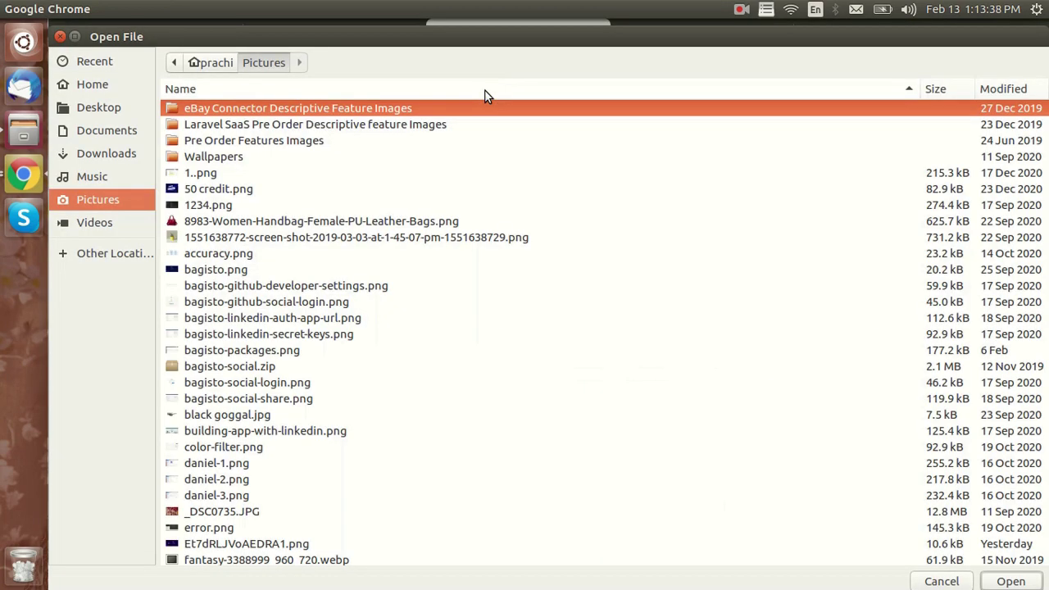
pyautogui.click(60, 36)
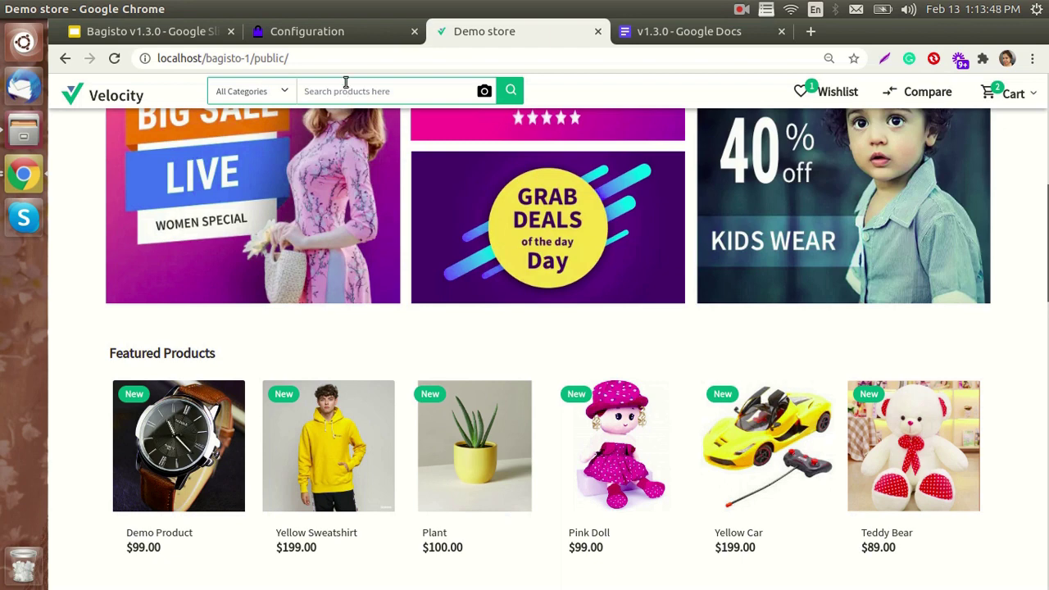
pyautogui.click(364, 41)
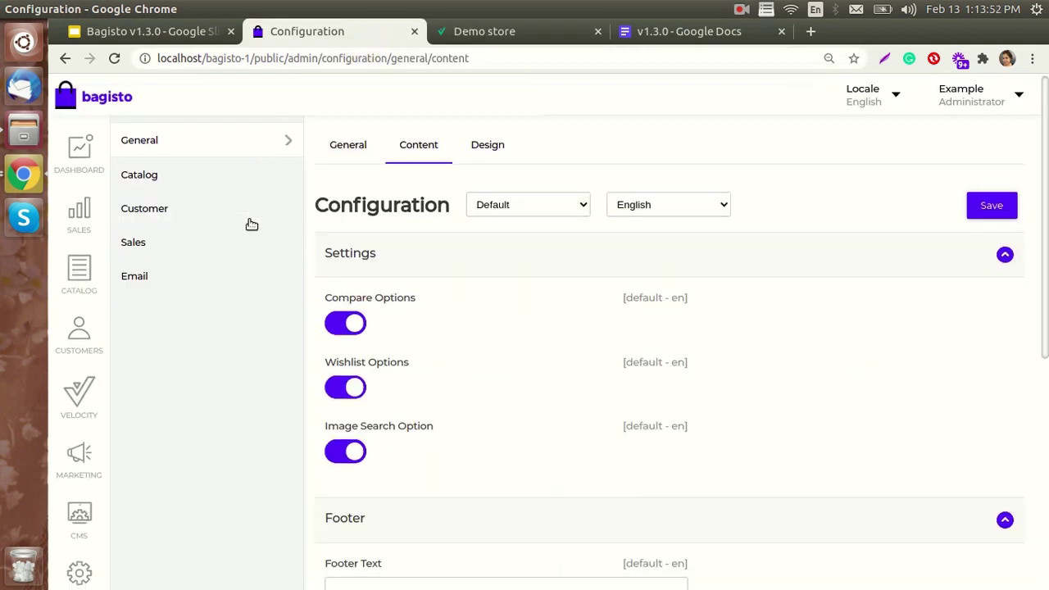
# - Switch off Compare, Wishlist and Image Search Options under General › Content and save
pyautogui.scroll(-5, 185, 461)
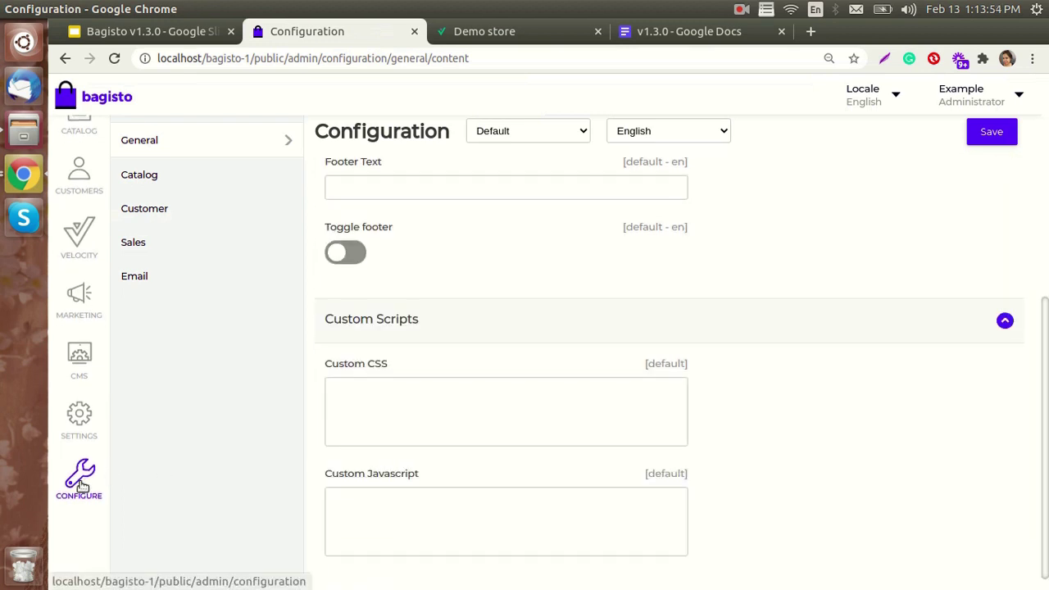
pyautogui.scroll(4, 152, 179)
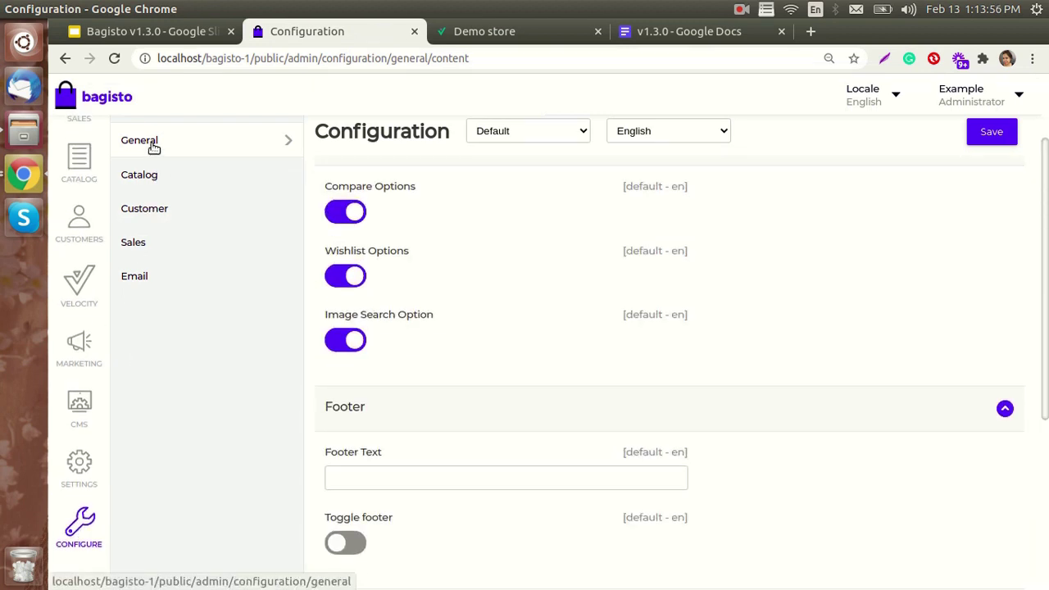
pyautogui.scroll(2, 152, 146)
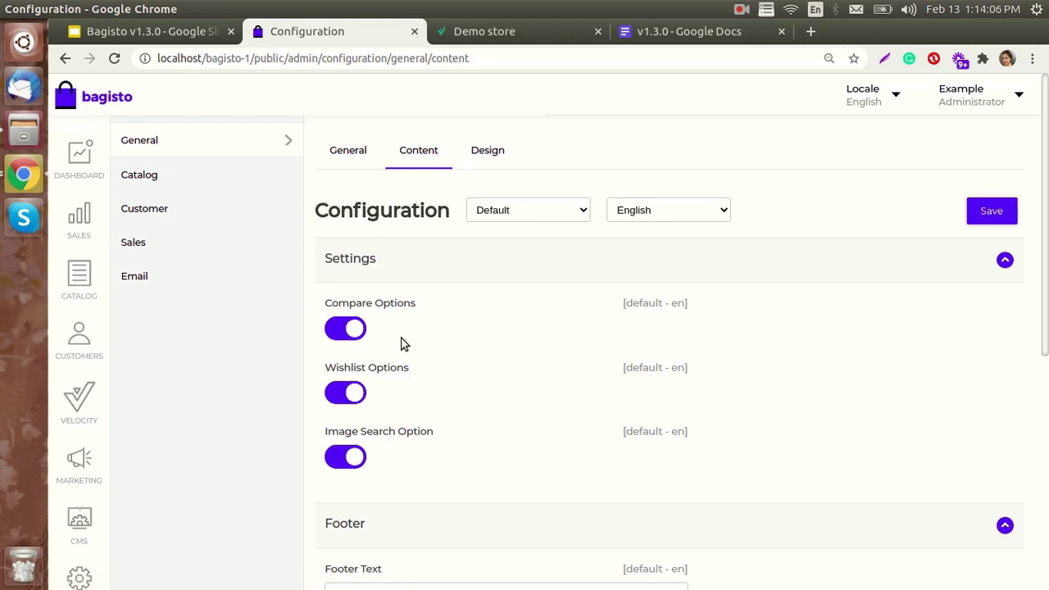
pyautogui.click(354, 331)
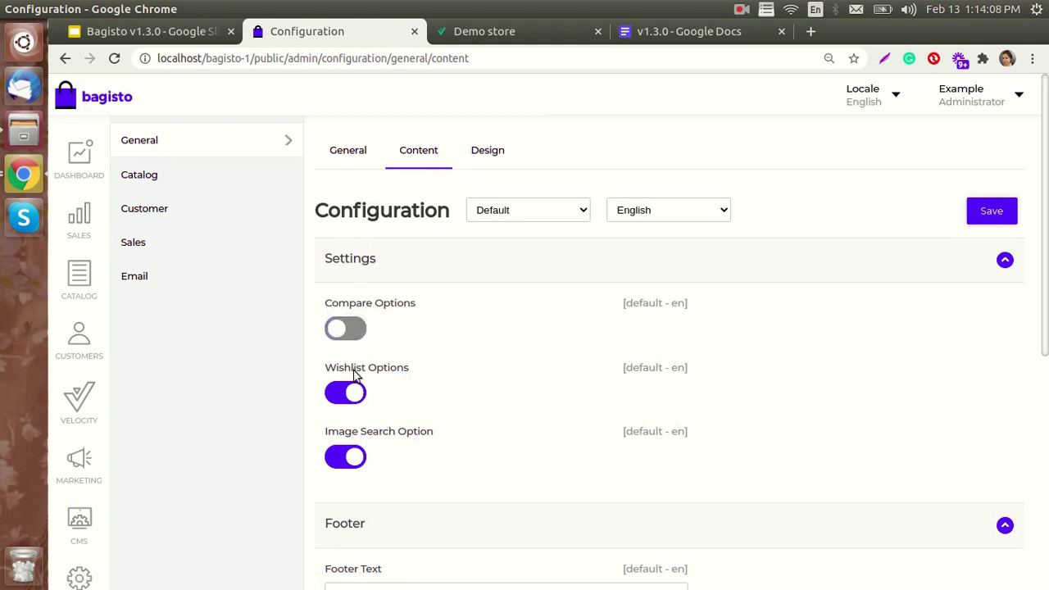
pyautogui.click(349, 391)
pyautogui.click(349, 458)
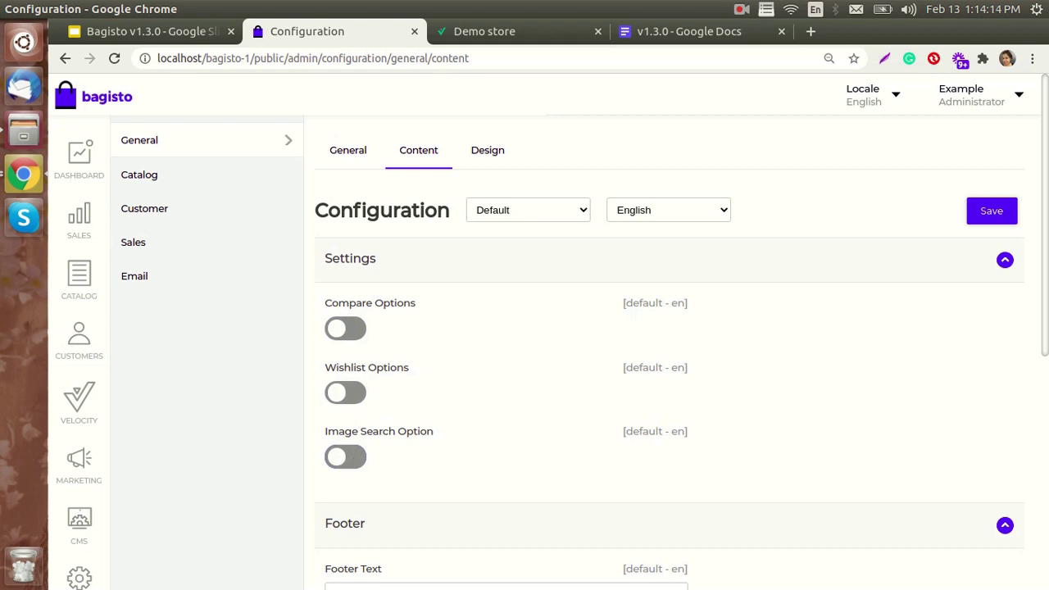
pyautogui.click(994, 211)
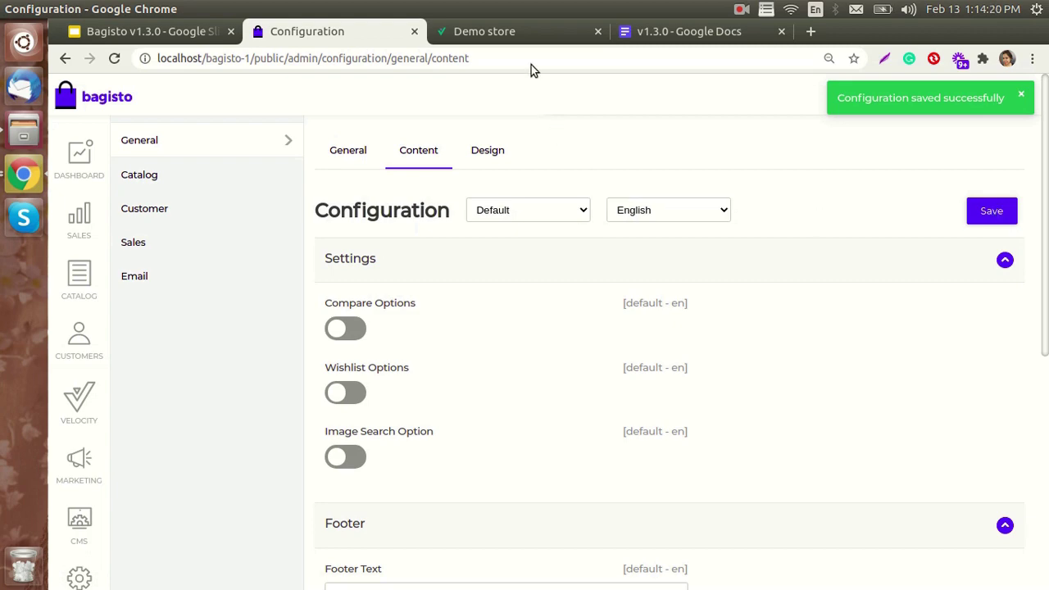
pyautogui.click(522, 32)
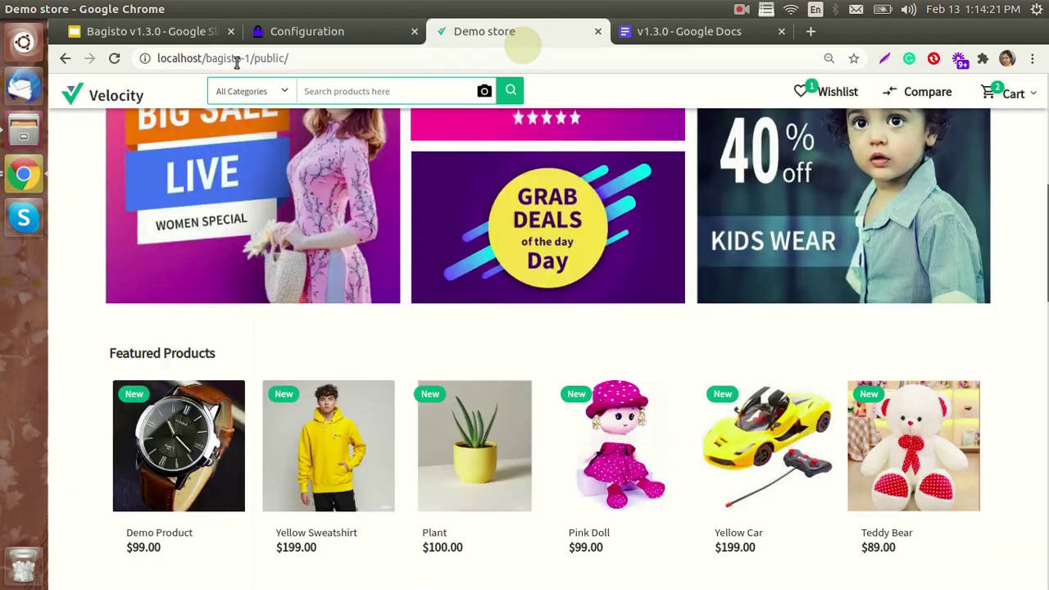
# - Reload the storefront to confirm the wishlist, compare and image search icons are gone from the header
pyautogui.click(116, 60)
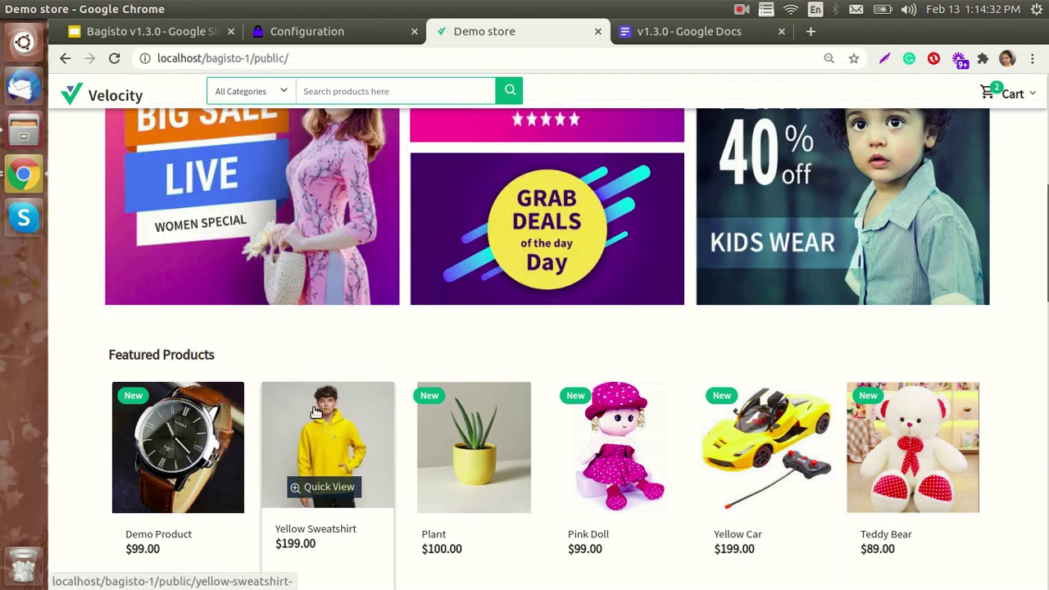
pyautogui.scroll(5, 614, 365)
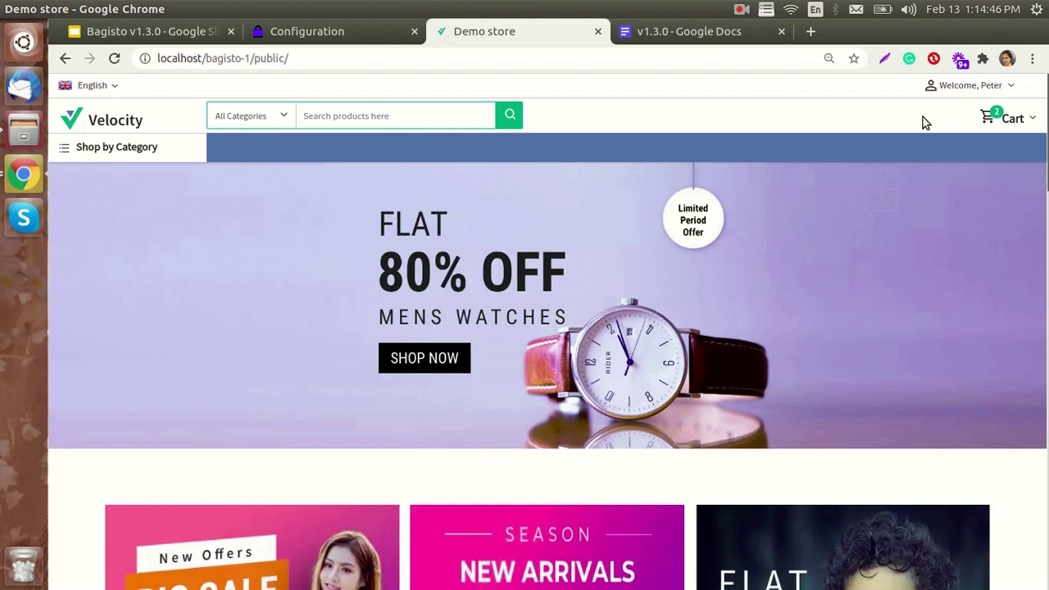
pyautogui.click(369, 34)
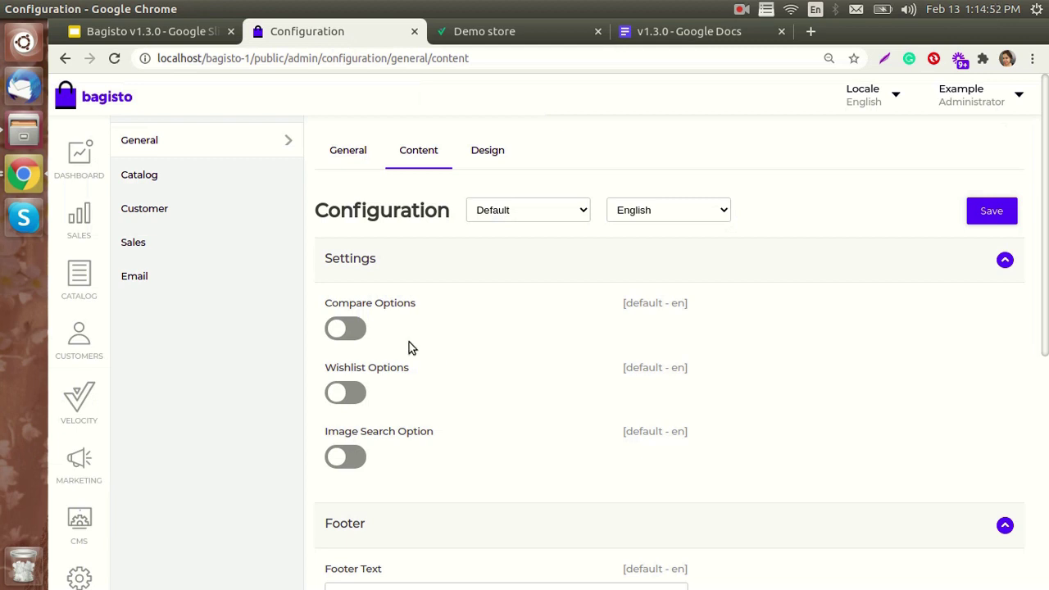
# - Turn Compare, Wishlist and Image Search back on, save, and reload the storefront
pyautogui.click(341, 331)
pyautogui.click(338, 395)
pyautogui.click(339, 459)
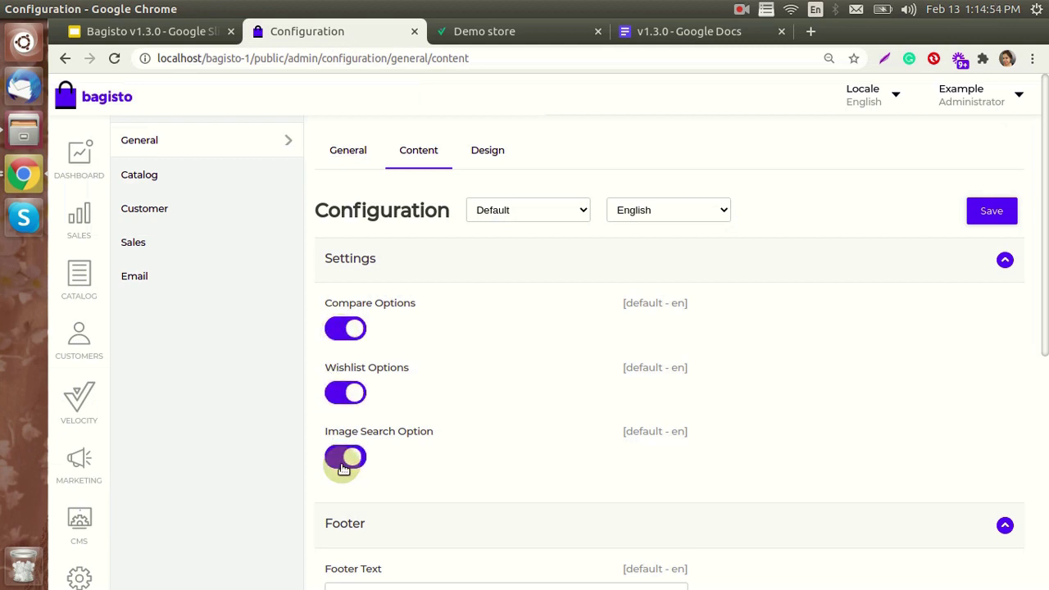
pyautogui.click(993, 211)
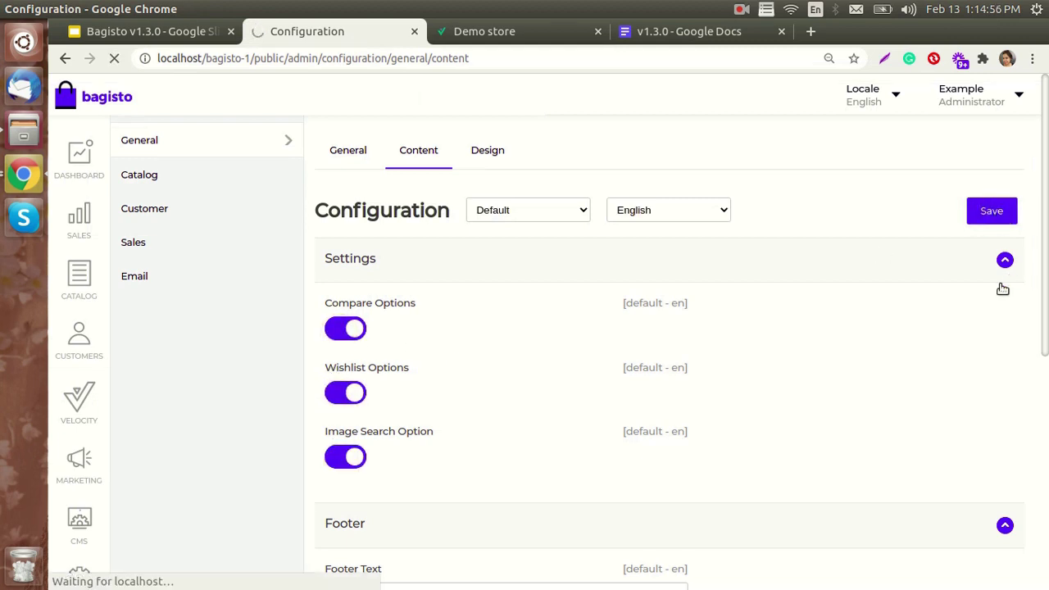
pyautogui.click(530, 36)
pyautogui.click(114, 58)
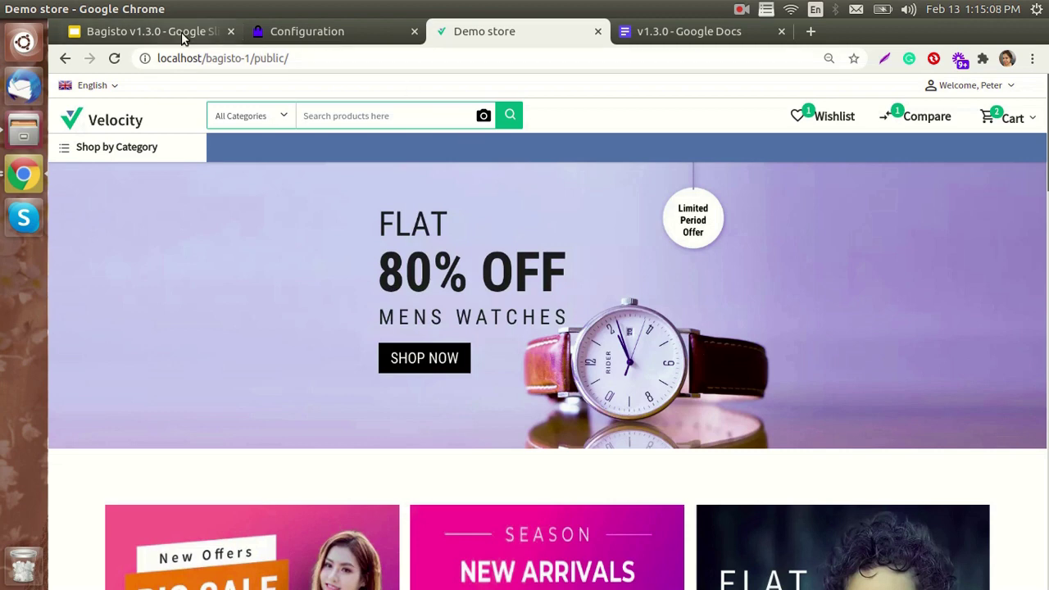
# - Return to the Bagisto v1.3.0 slide deck to show the Useful Settings and locale-based channels slide
pyautogui.click(151, 31)
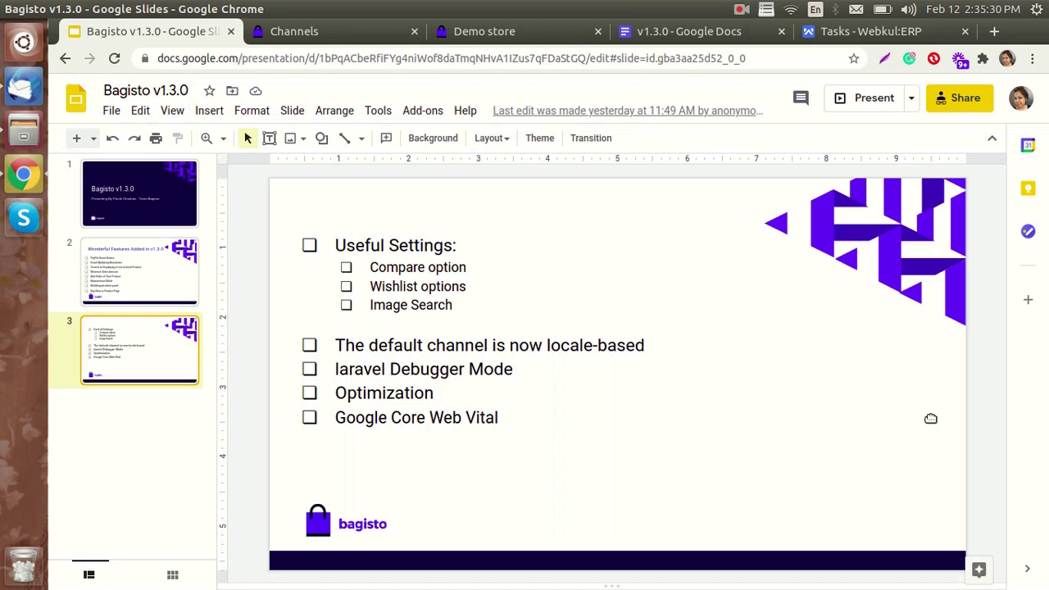
# - Go to the admin Channels list and look over the channels
pyautogui.click(346, 39)
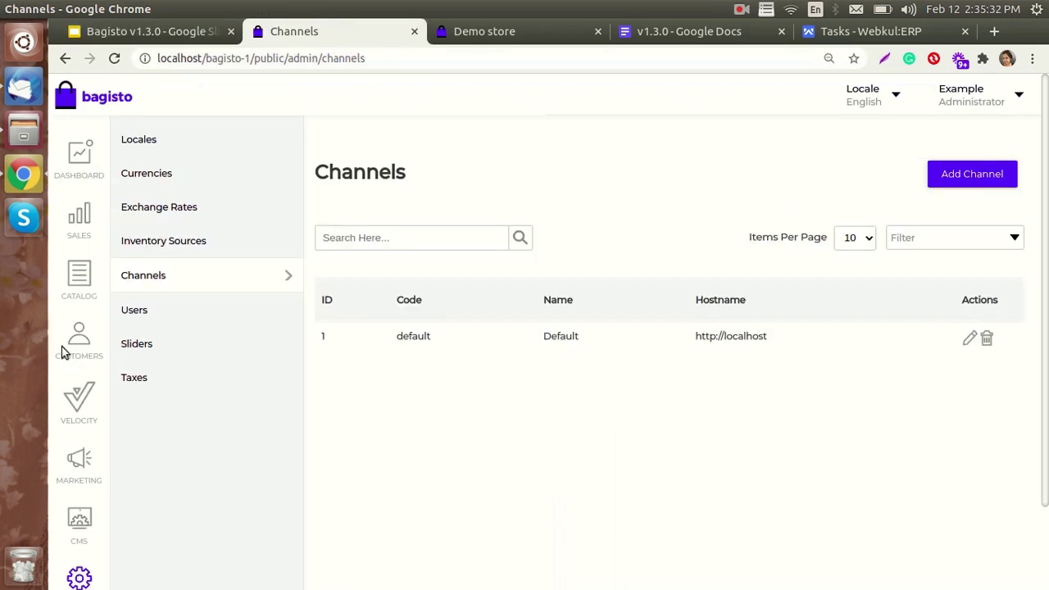
pyautogui.scroll(-2, 75, 545)
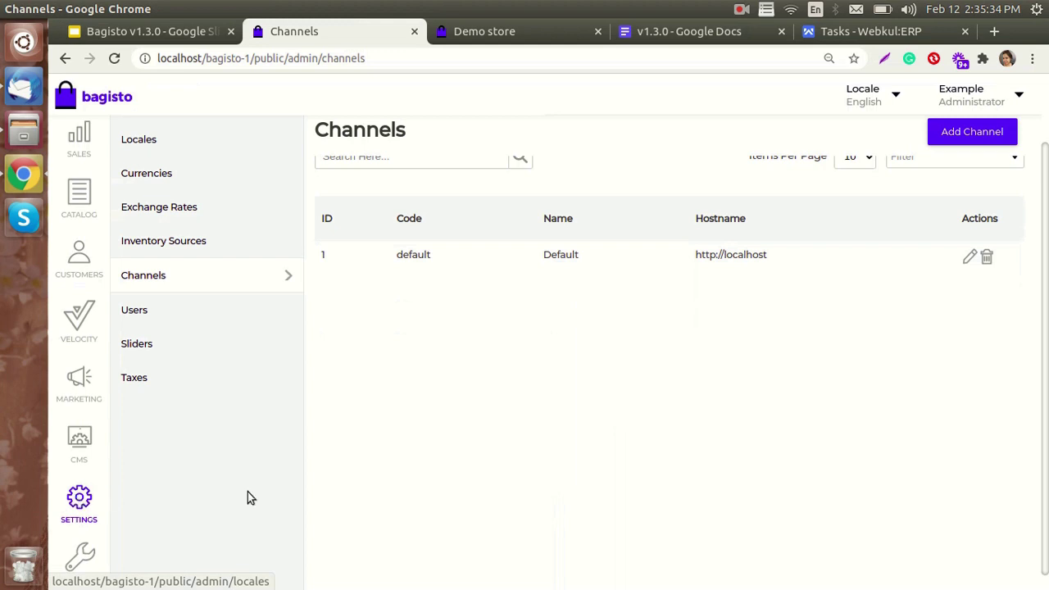
pyautogui.scroll(2, 250, 498)
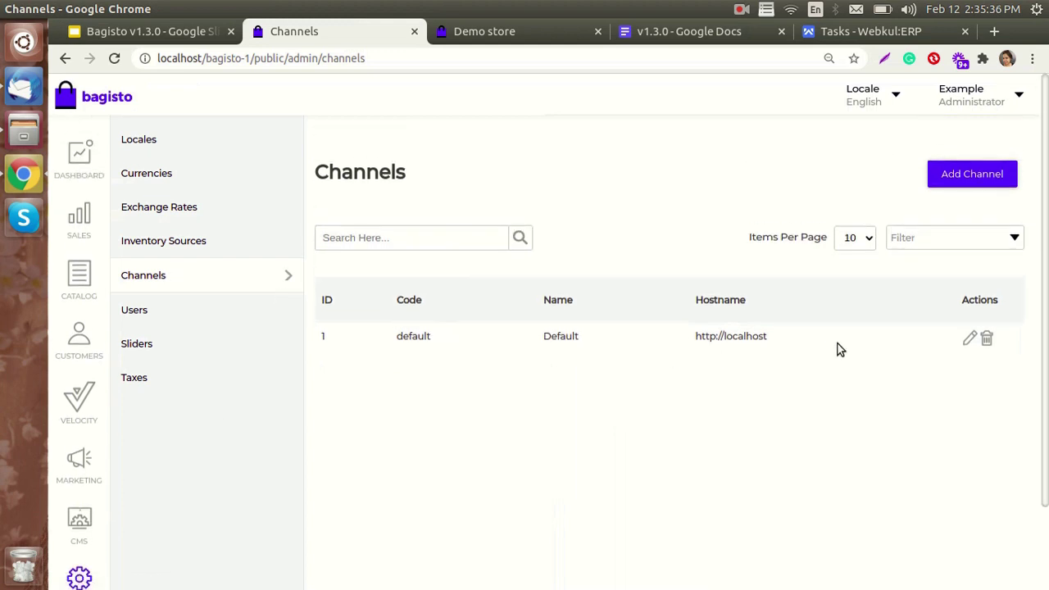
# - Open the Default channel for editing and review its locales, currencies, design, SEO and maintenance settings
pyautogui.click(968, 340)
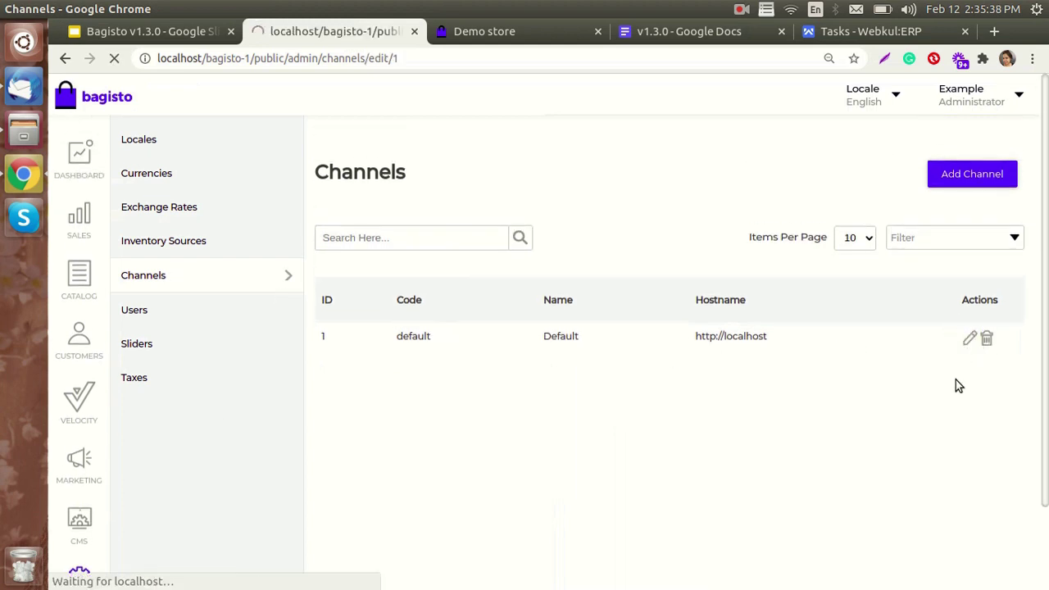
pyautogui.scroll(-1, 492, 385)
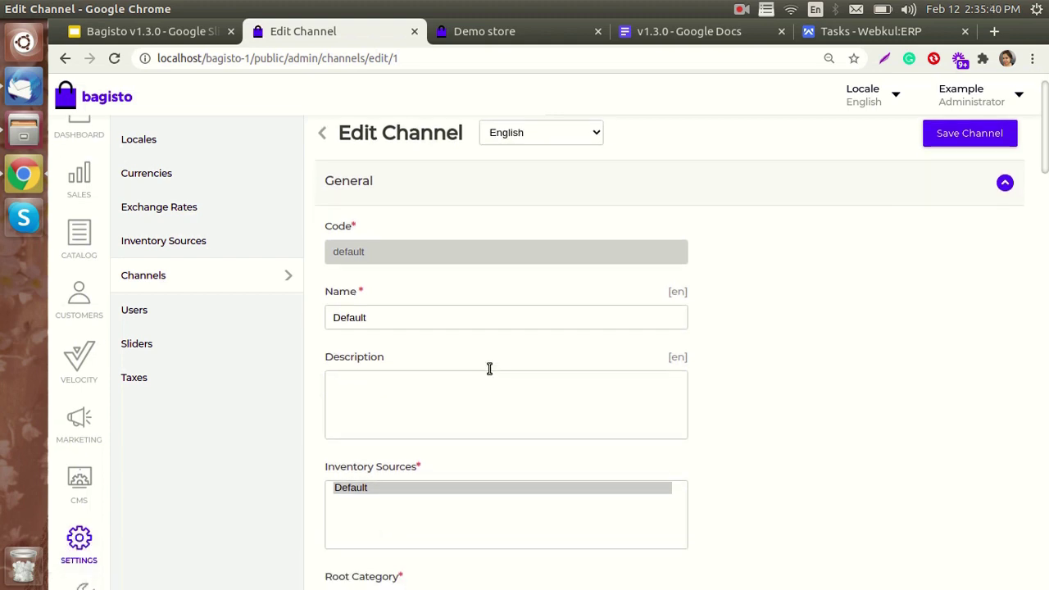
pyautogui.scroll(1, 489, 368)
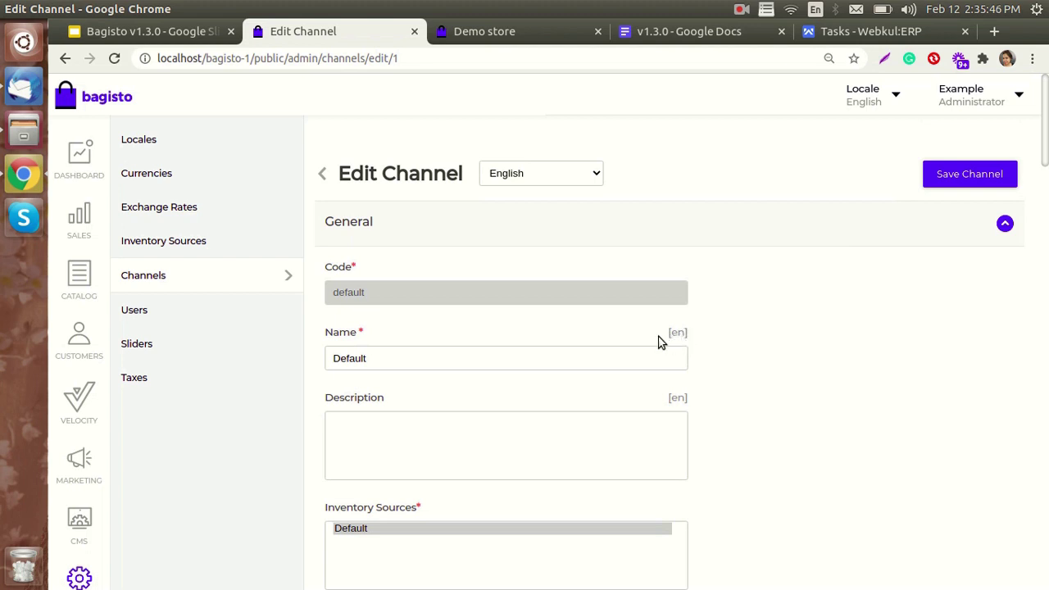
pyautogui.scroll(-3, 687, 402)
pyautogui.scroll(-13, 687, 402)
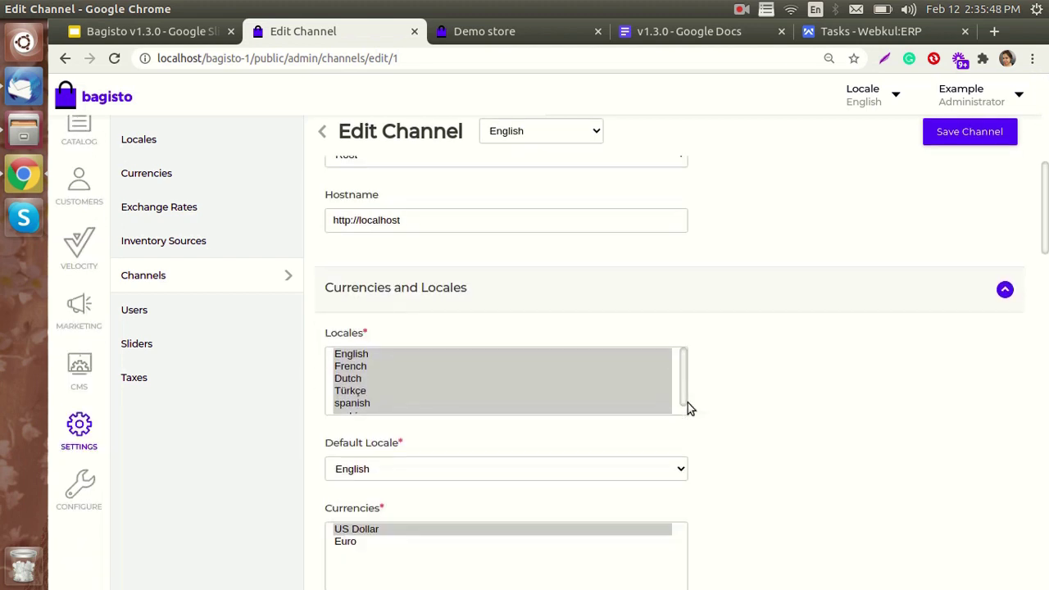
pyautogui.scroll(-4, 690, 407)
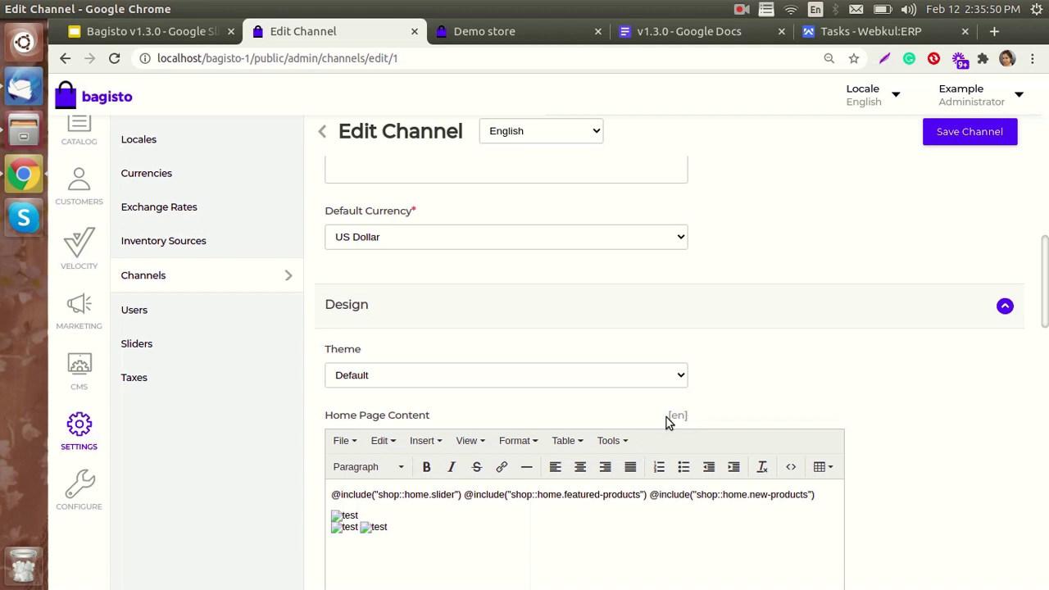
pyautogui.scroll(-5, 677, 412)
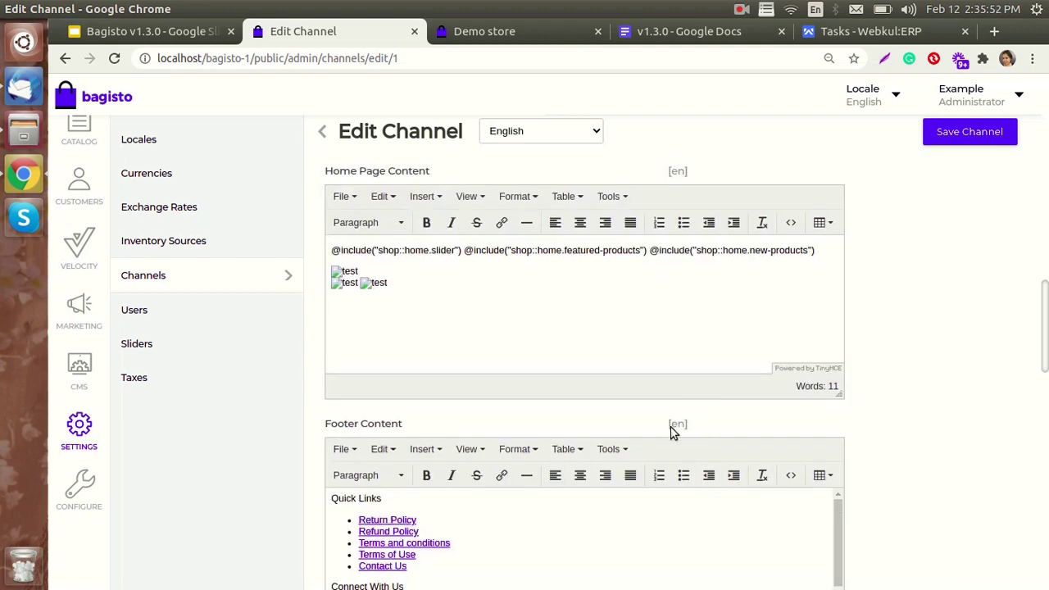
pyautogui.scroll(-2, 654, 513)
pyautogui.scroll(-2, 653, 513)
pyautogui.scroll(-12, 861, 478)
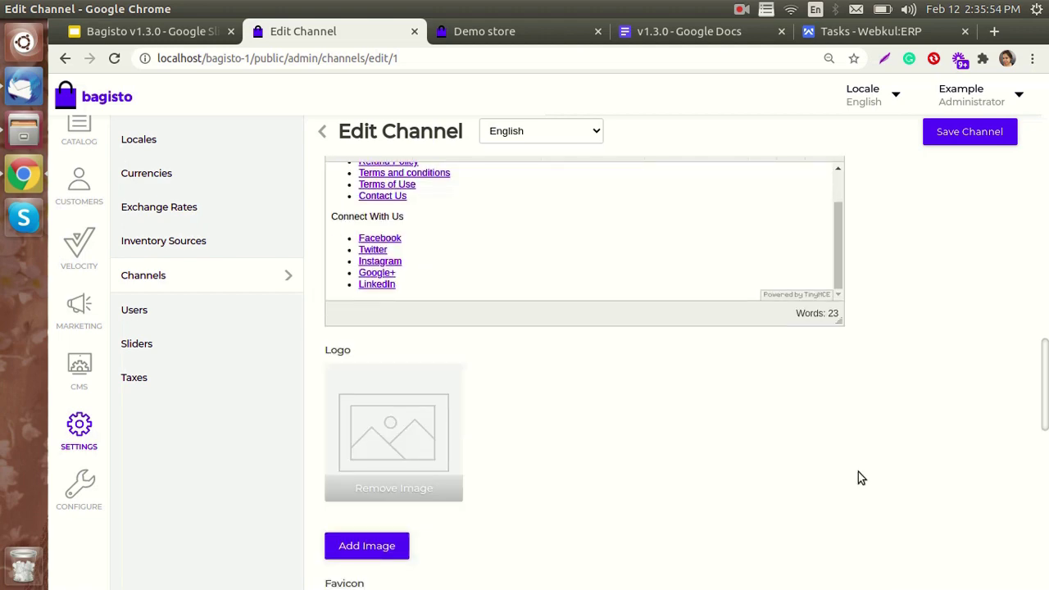
pyautogui.scroll(-9, 705, 459)
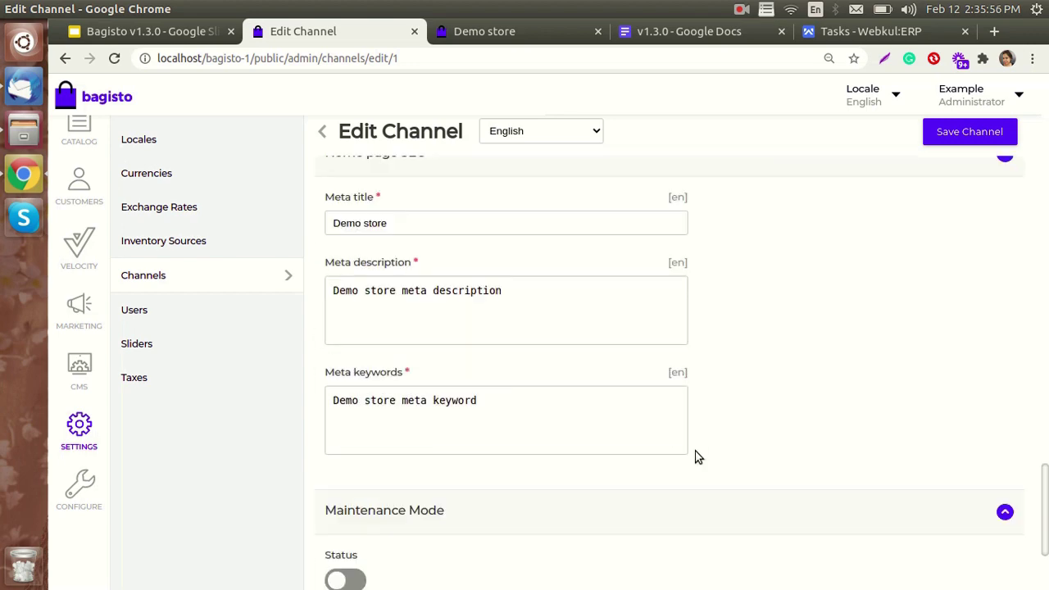
pyautogui.scroll(-4, 704, 392)
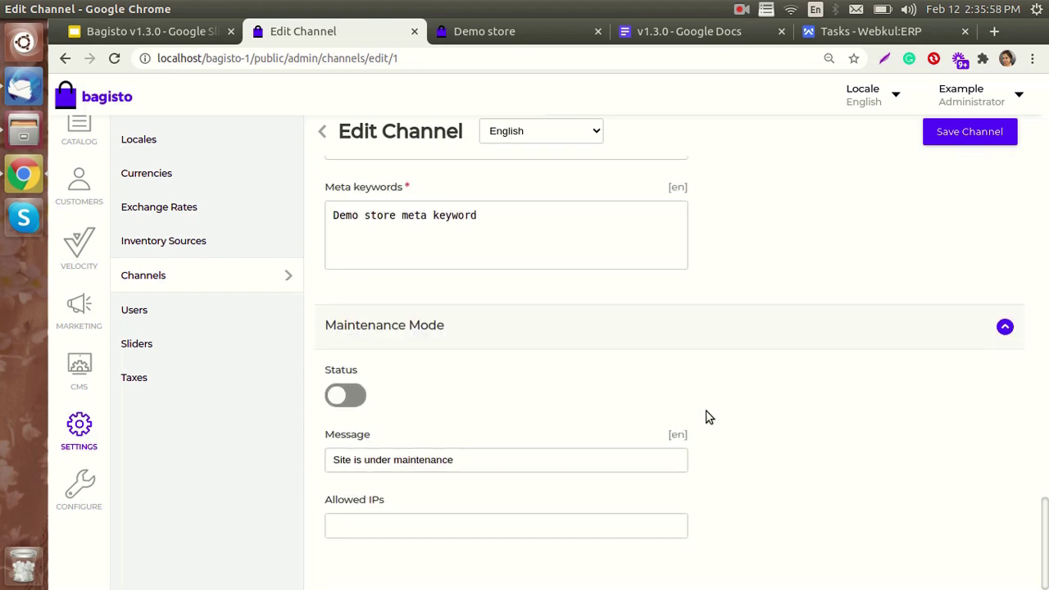
pyautogui.scroll(20, 702, 443)
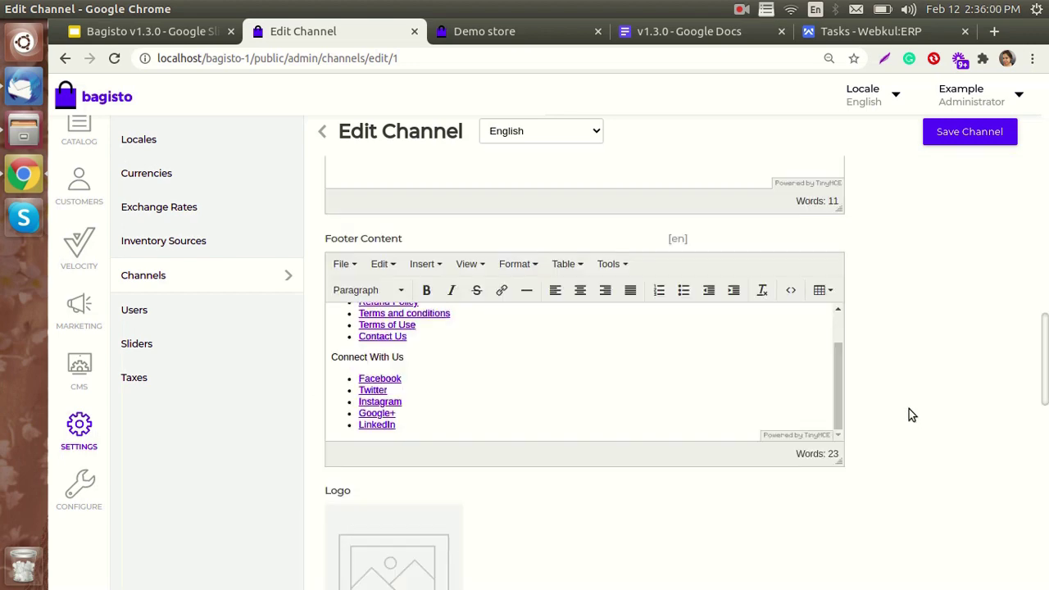
pyautogui.scroll(14, 910, 414)
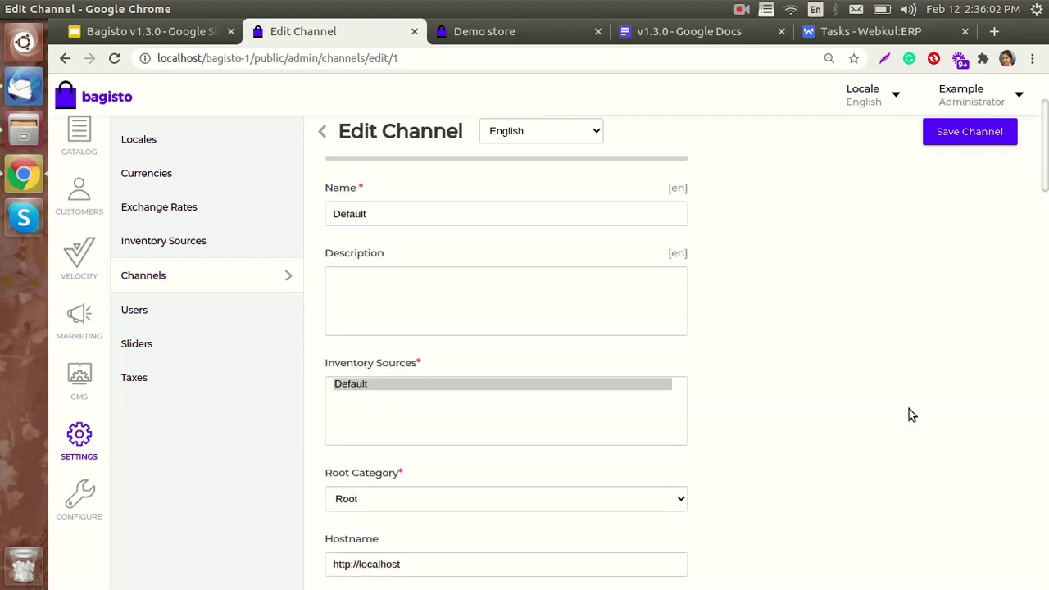
pyautogui.scroll(3, 909, 414)
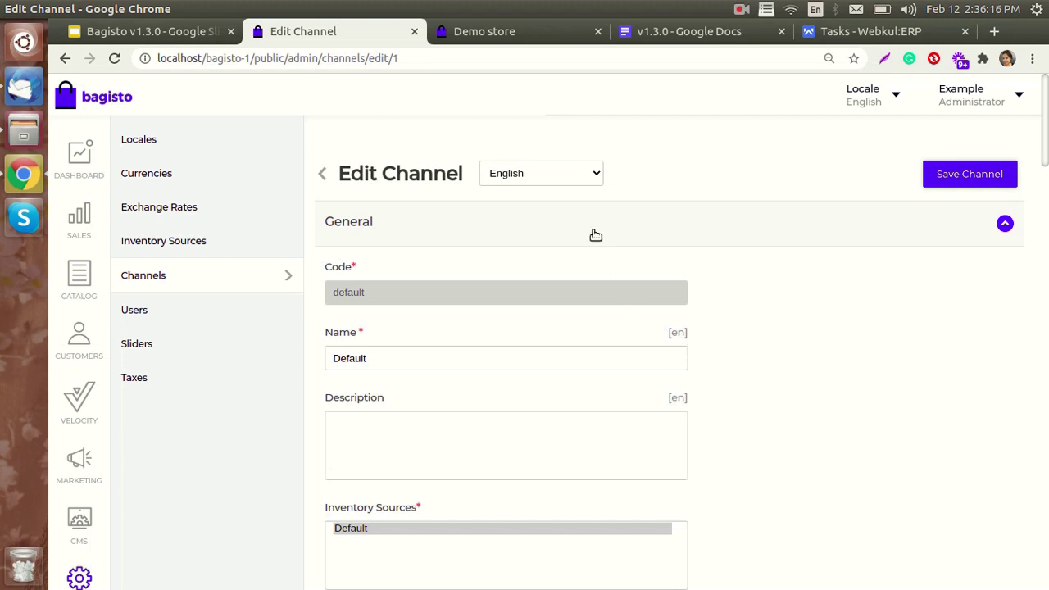
# - Switch the channel content to the Arabic locale and scroll down to its footer content
pyautogui.click(574, 182)
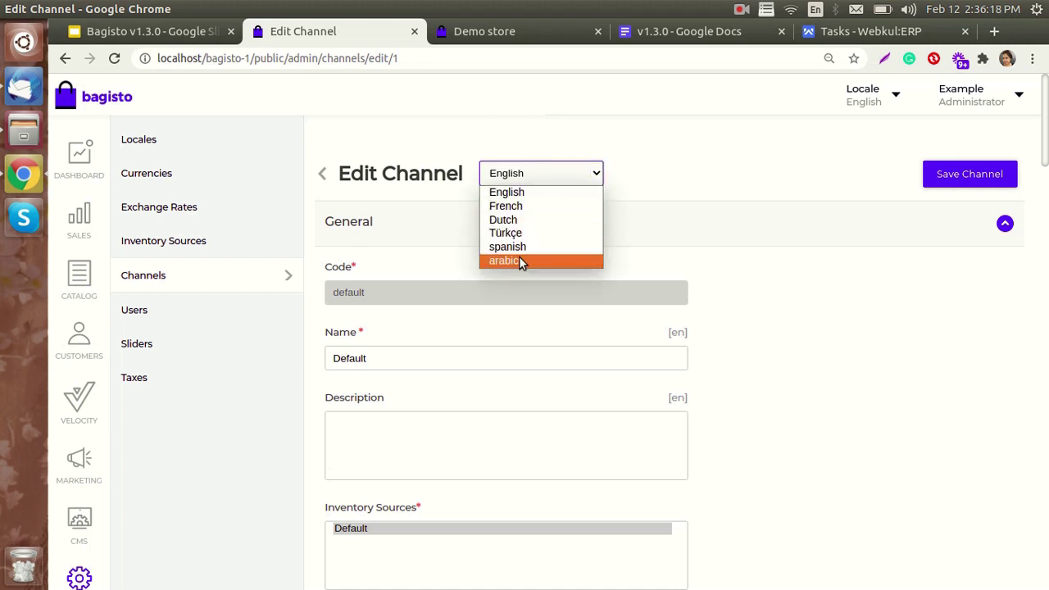
pyautogui.click(519, 260)
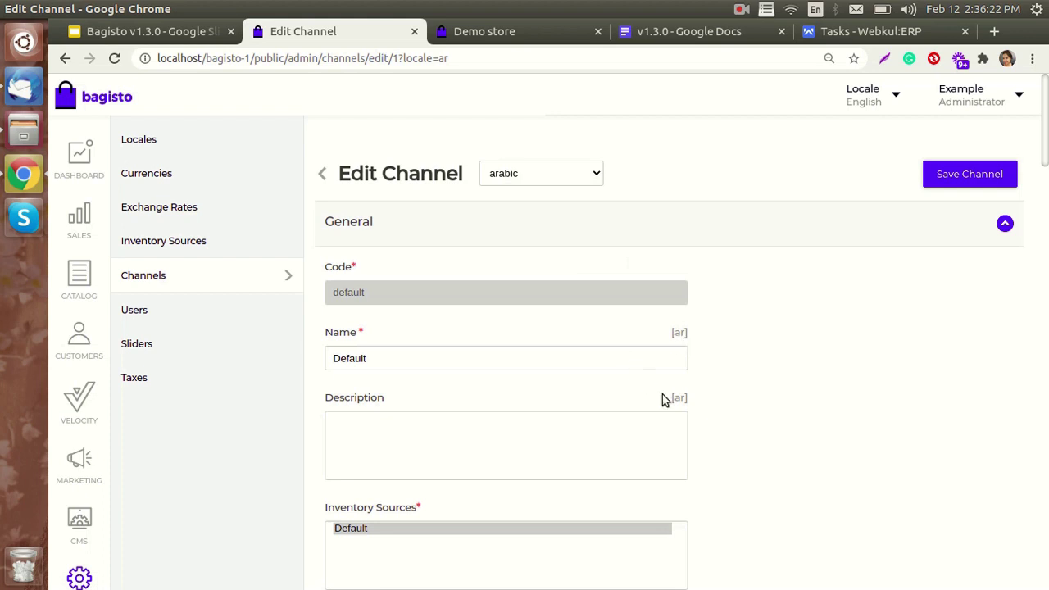
pyautogui.scroll(-7, 714, 398)
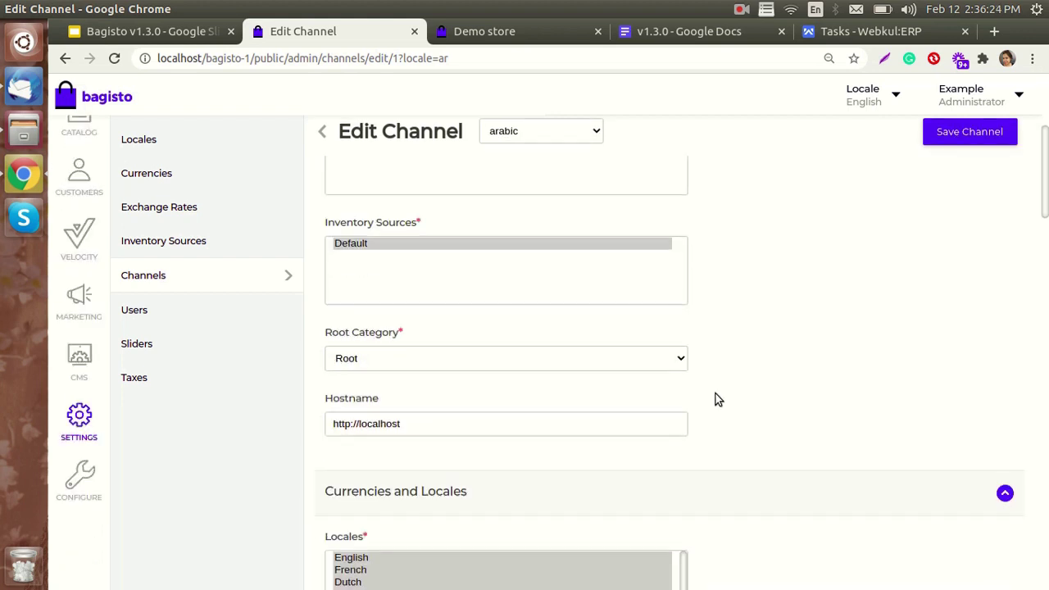
pyautogui.scroll(-5, 715, 399)
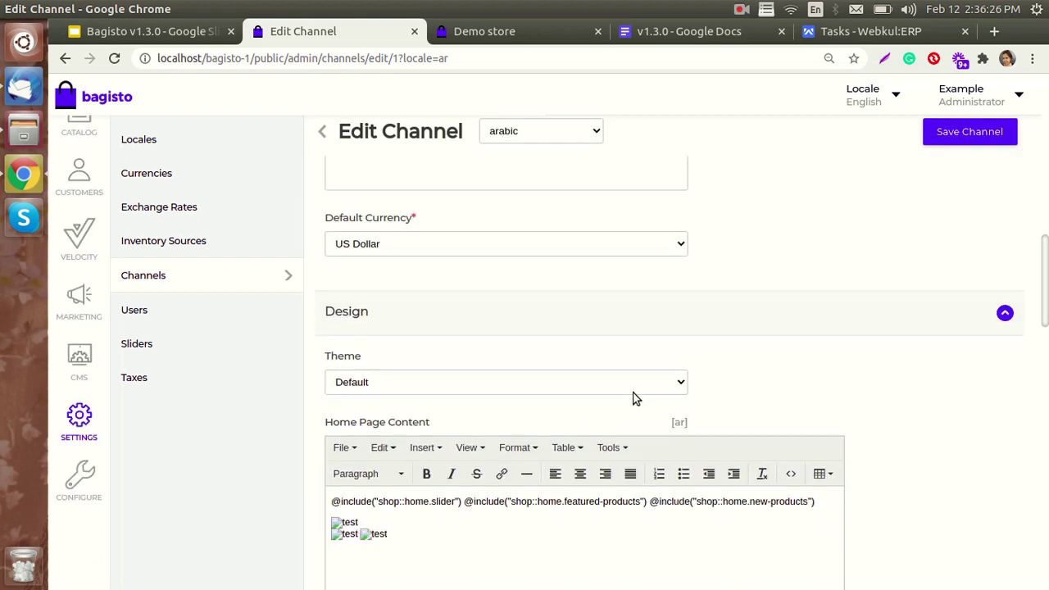
pyautogui.scroll(-3, 448, 412)
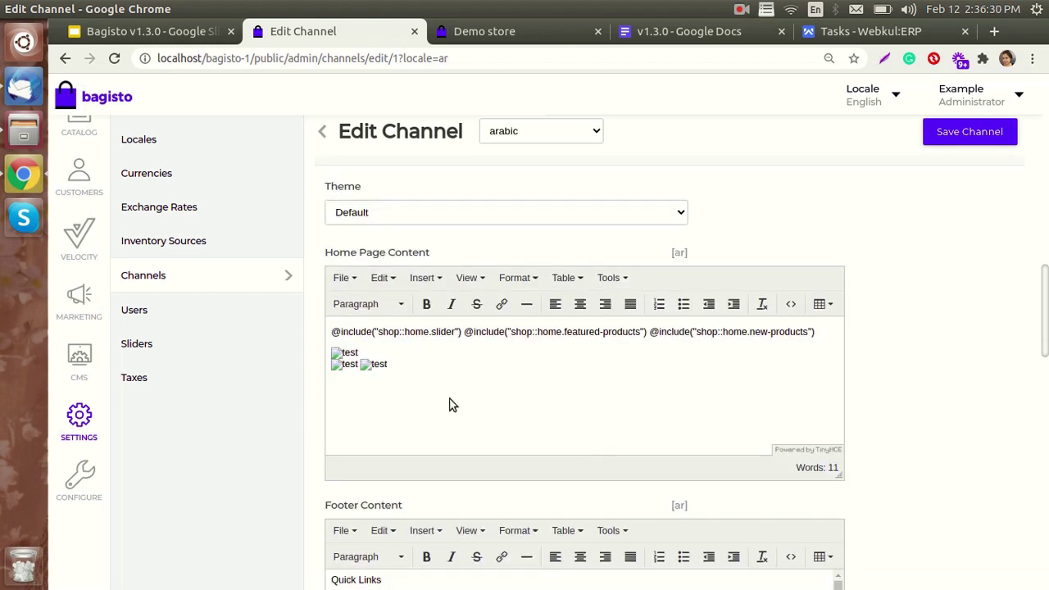
pyautogui.scroll(-5, 438, 408)
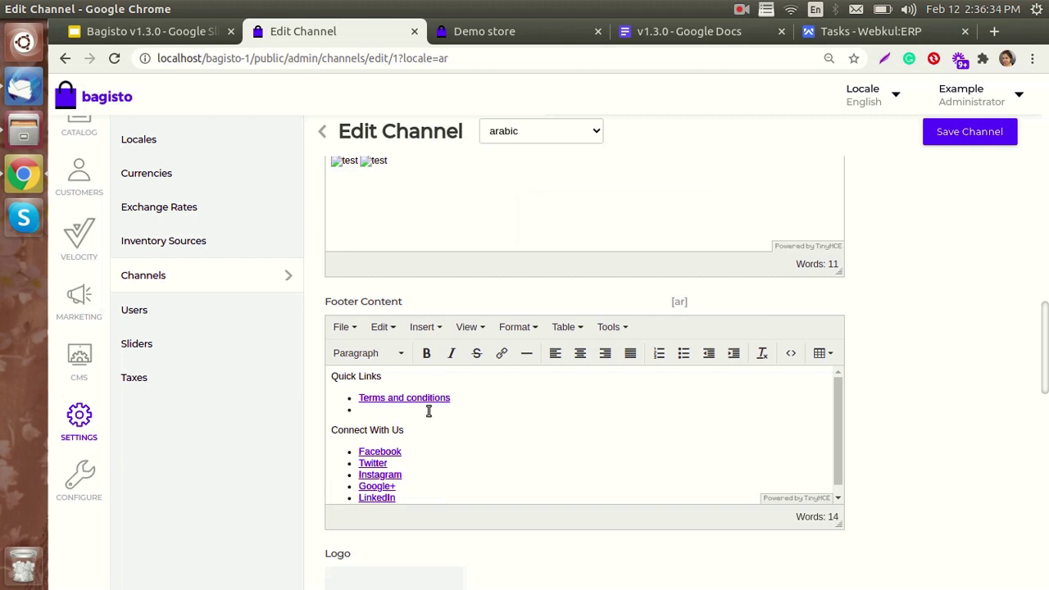
pyautogui.scroll(-1, 428, 412)
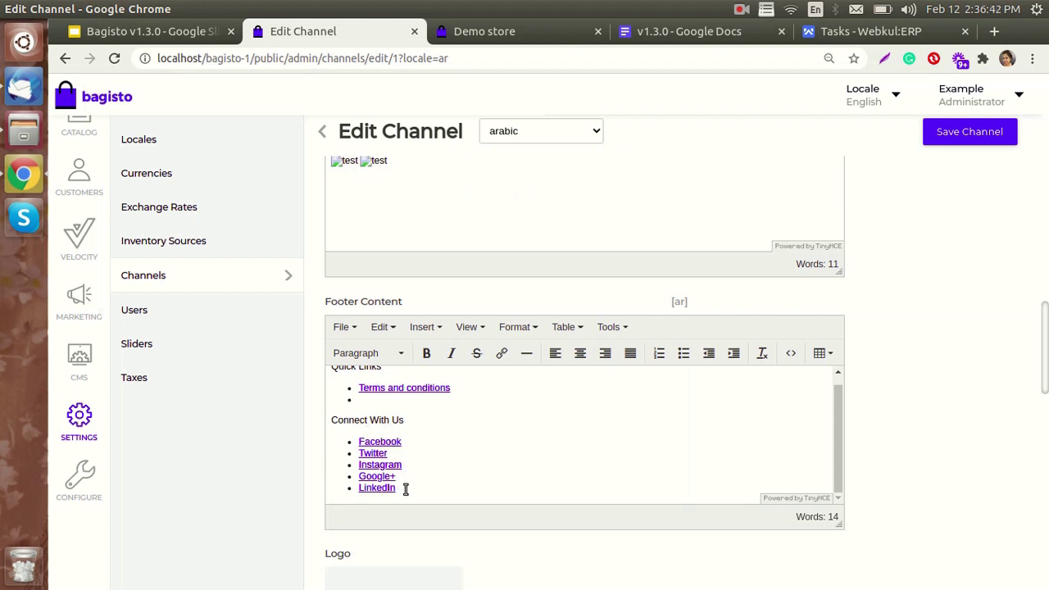
# - Delete the Connect With Us block through LinkedIn from the Arabic footer and save the channel
pyautogui.moveTo(405, 490); pyautogui.dragTo(327, 428)
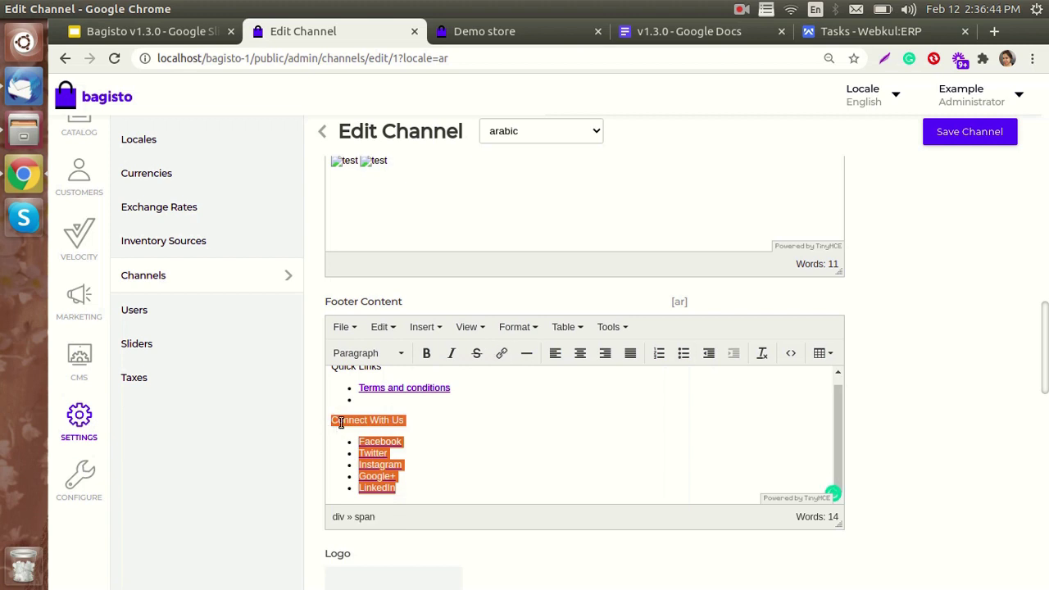
pyautogui.press('BackSpace')
pyautogui.click(351, 452)
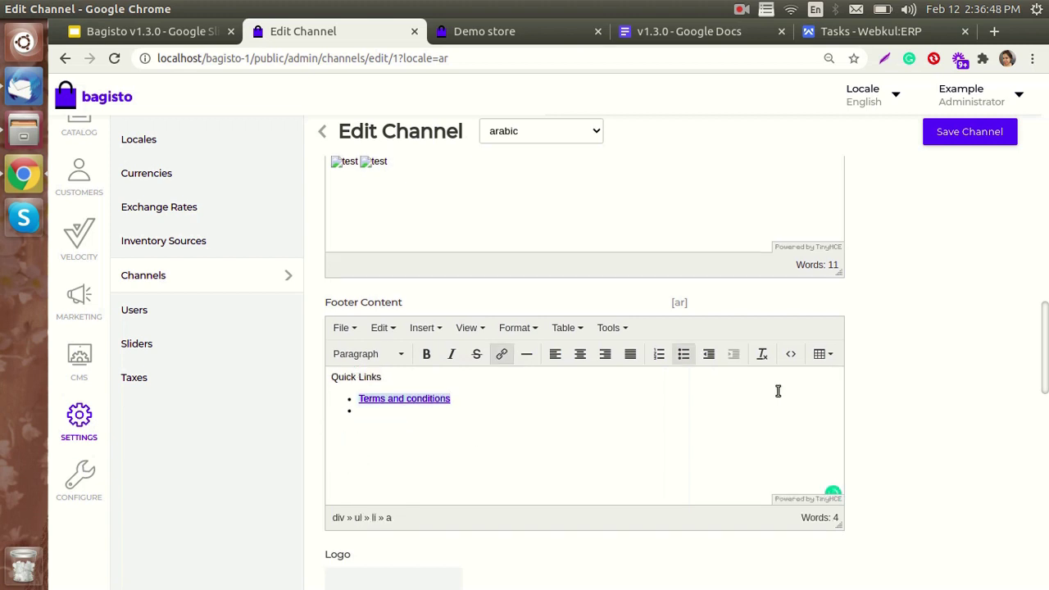
pyautogui.scroll(5, 960, 199)
pyautogui.click(967, 139)
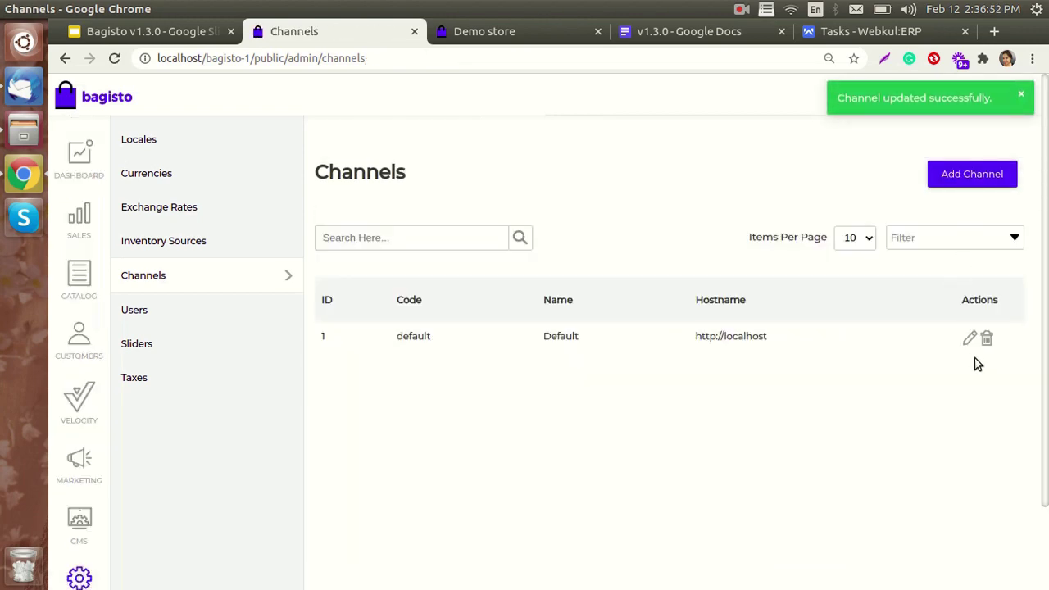
# - Edit the Default channel and keep Default as its theme
pyautogui.click(967, 344)
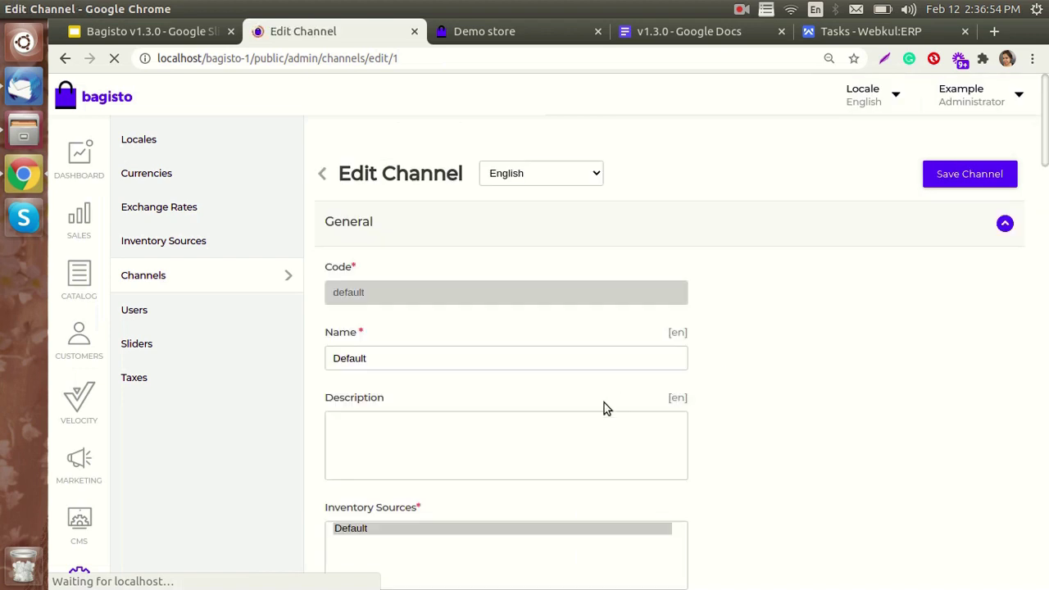
pyautogui.scroll(-5, 435, 430)
pyautogui.scroll(-6, 435, 430)
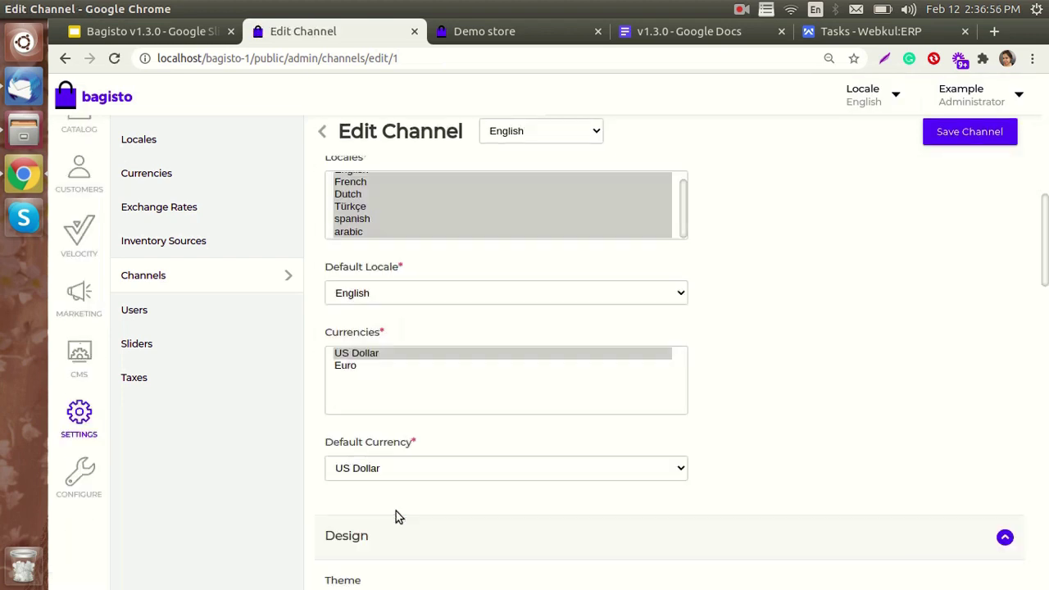
pyautogui.scroll(-3, 397, 440)
pyautogui.click(376, 375)
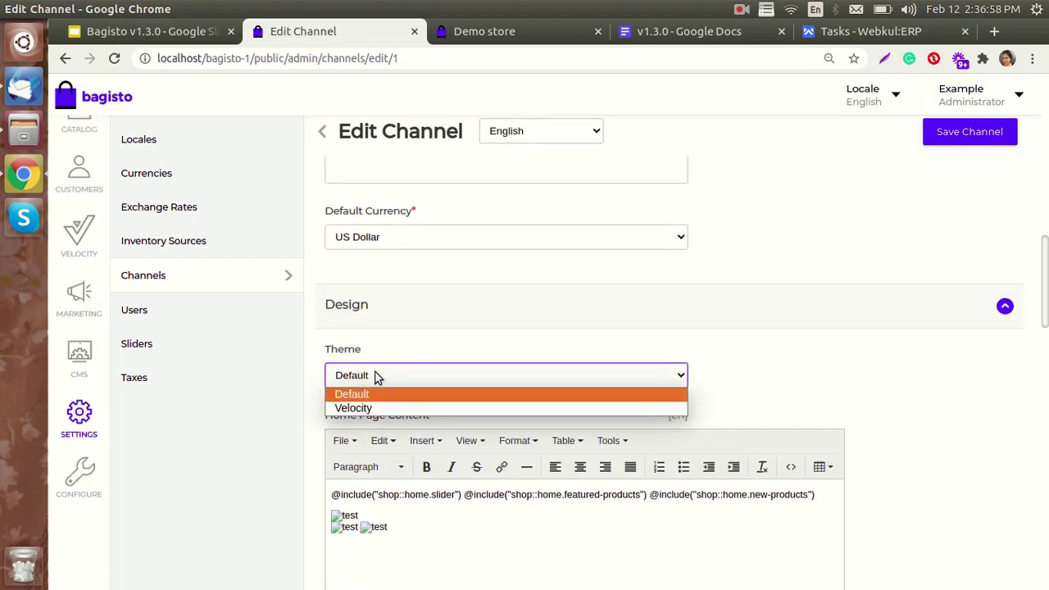
pyautogui.click(376, 397)
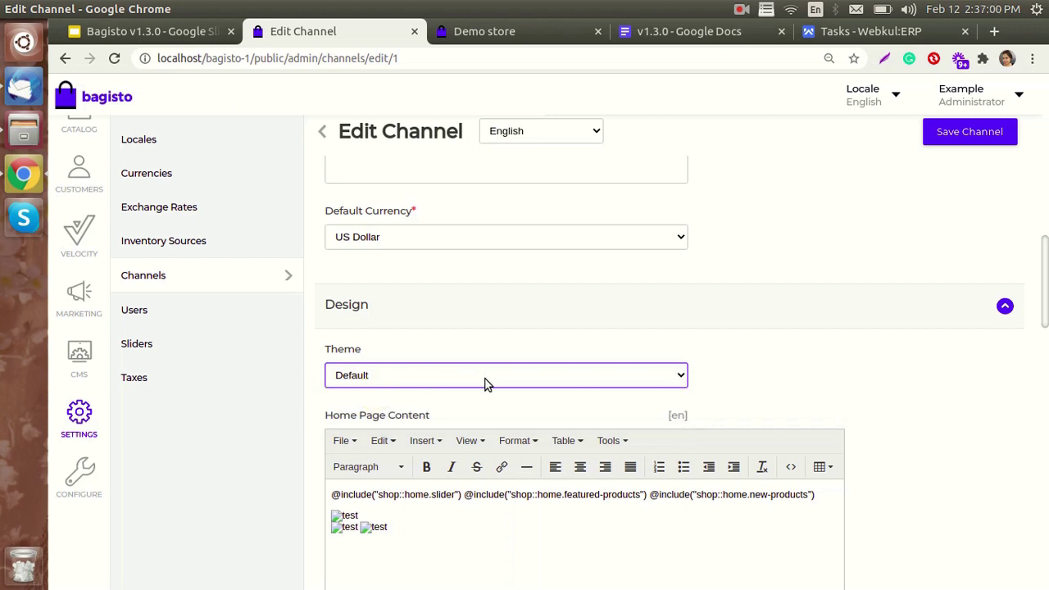
# - Review the English footer content, save the channel, and bring up the demo store
pyautogui.scroll(-4, 476, 432)
pyautogui.scroll(-3, 474, 432)
pyautogui.scroll(-2, 475, 422)
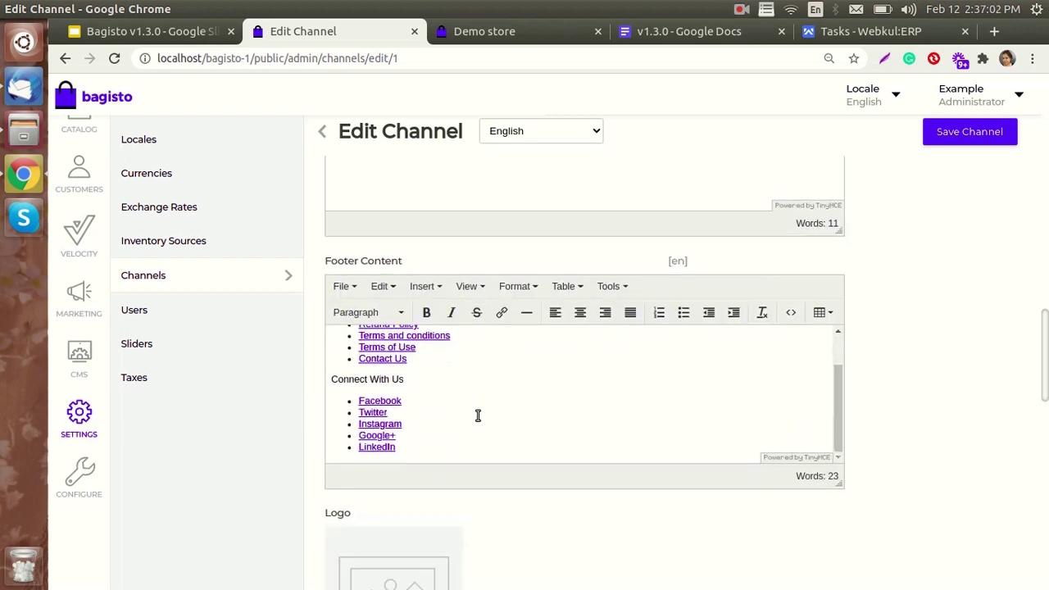
pyautogui.scroll(2, 477, 417)
pyautogui.scroll(10, 478, 416)
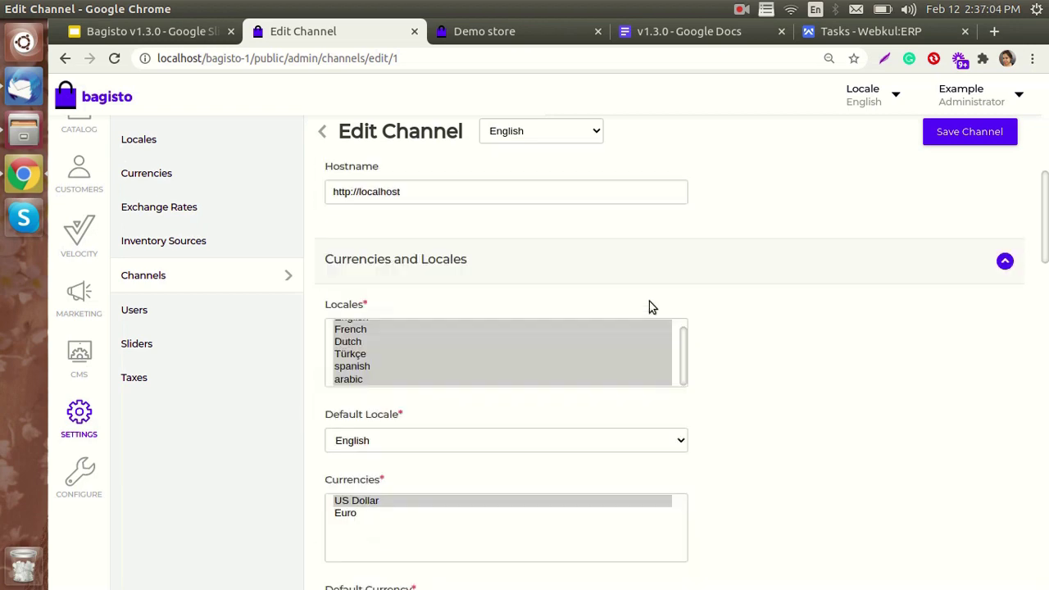
pyautogui.scroll(6, 663, 324)
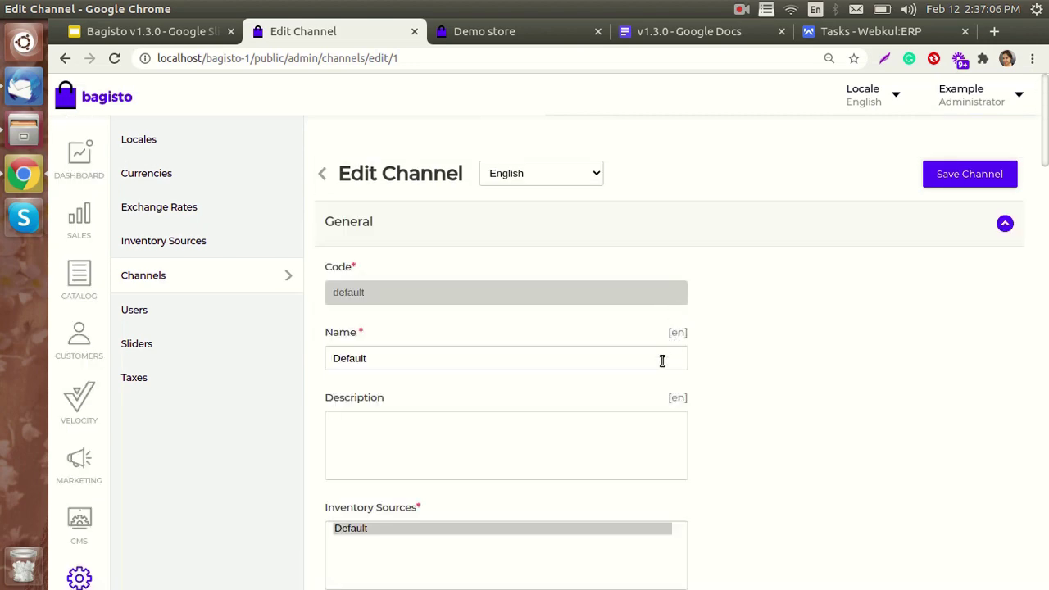
pyautogui.scroll(-5, 574, 369)
pyautogui.scroll(-10, 525, 371)
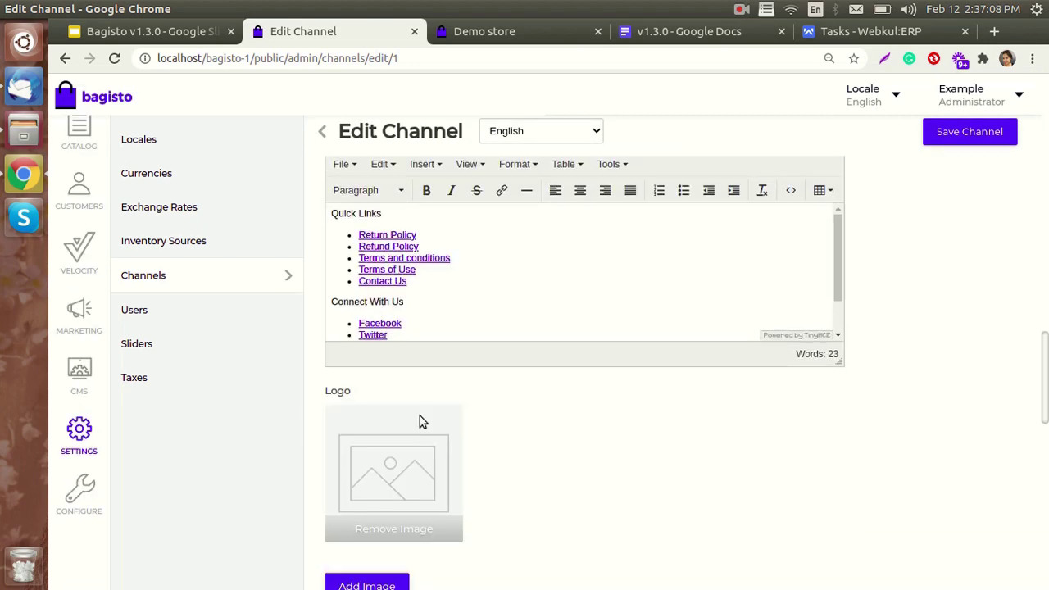
pyautogui.scroll(-2, 481, 349)
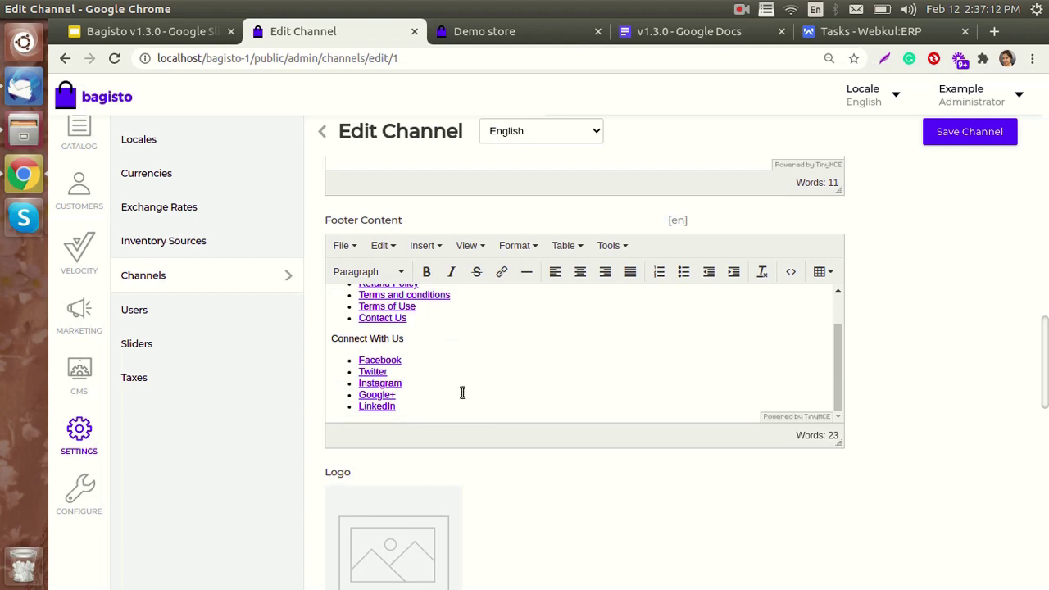
pyautogui.scroll(6, 860, 328)
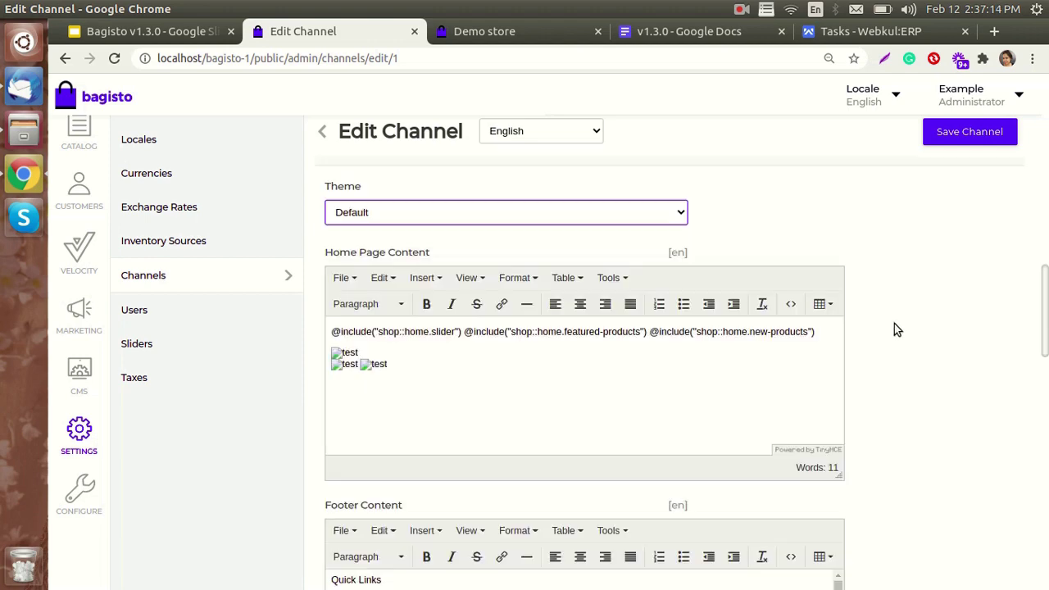
pyautogui.scroll(2, 903, 331)
pyautogui.click(958, 133)
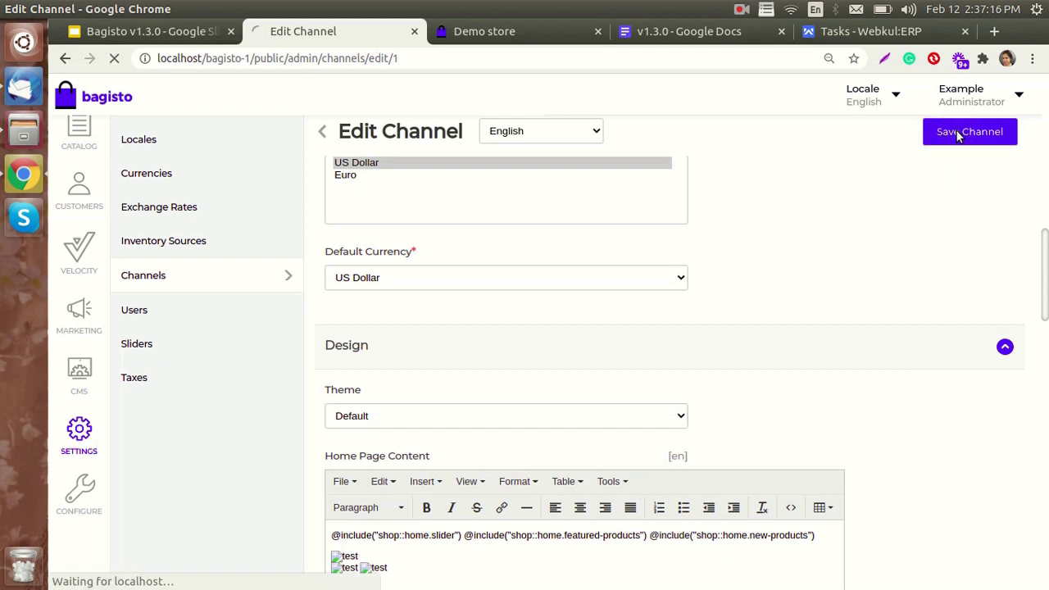
pyautogui.click(515, 33)
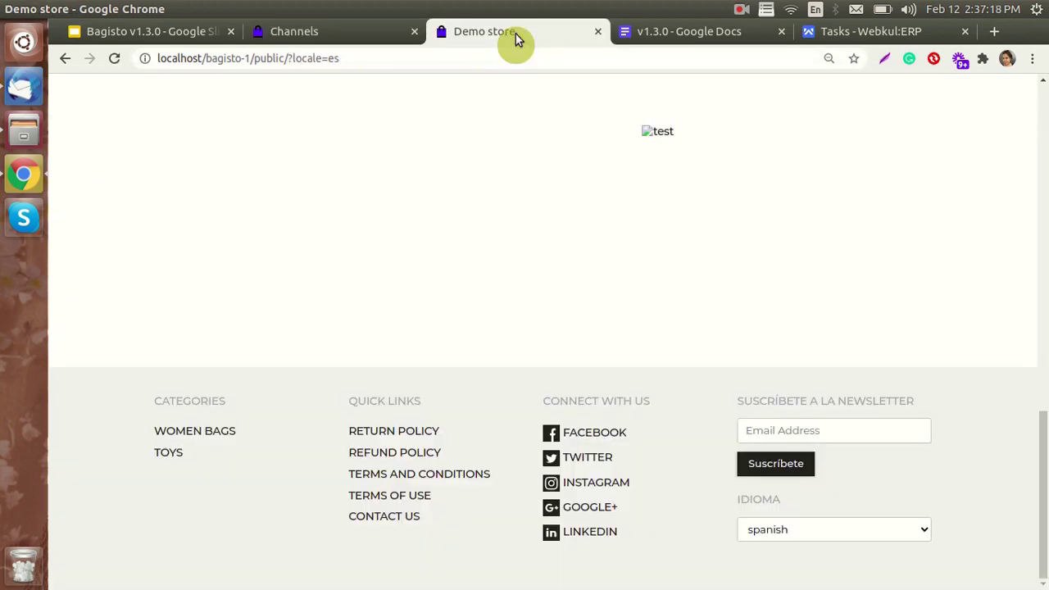
# - Reload the Spanish storefront and switch its language to English
pyautogui.click(114, 58)
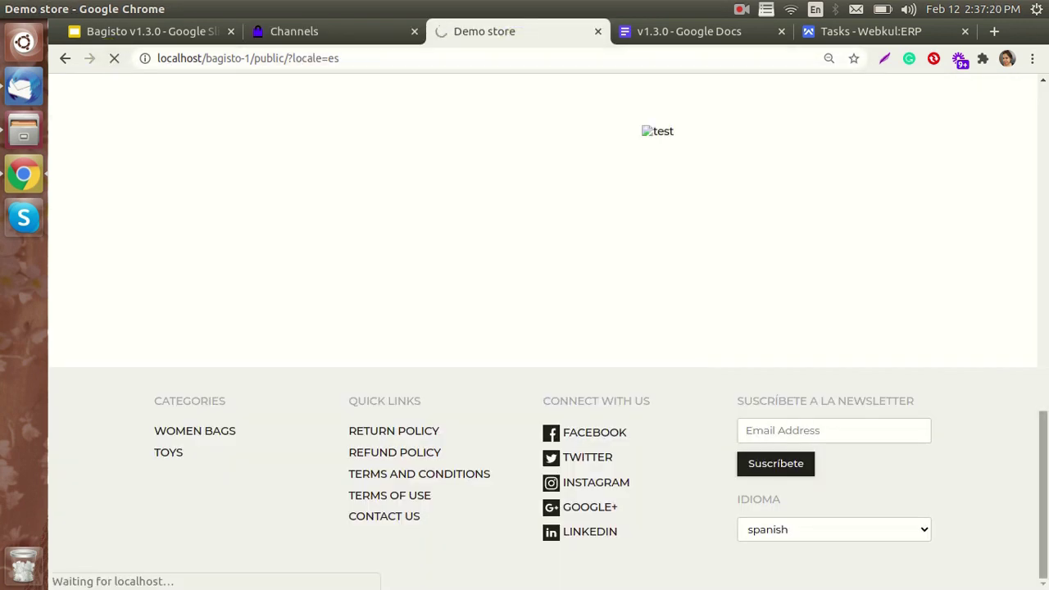
pyautogui.scroll(10, 891, 367)
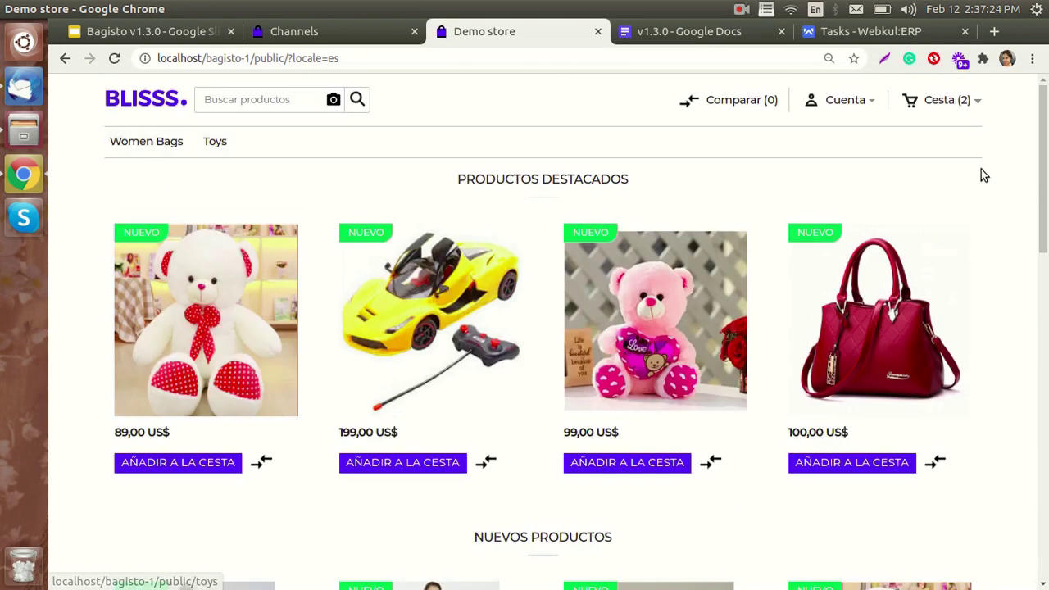
pyautogui.click(1028, 145)
pyautogui.scroll(-10, 1029, 145)
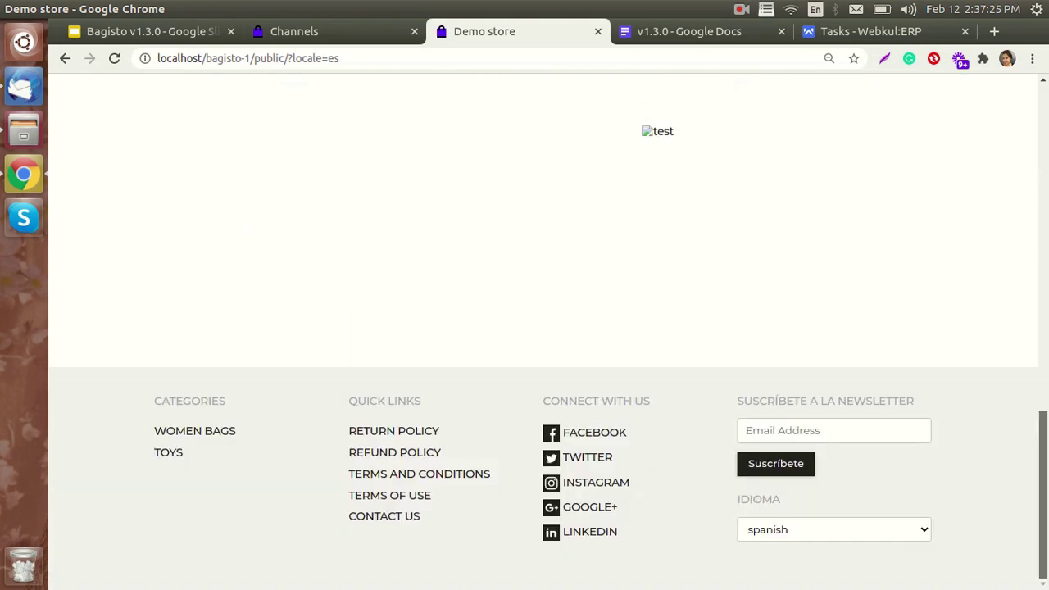
pyautogui.click(752, 530)
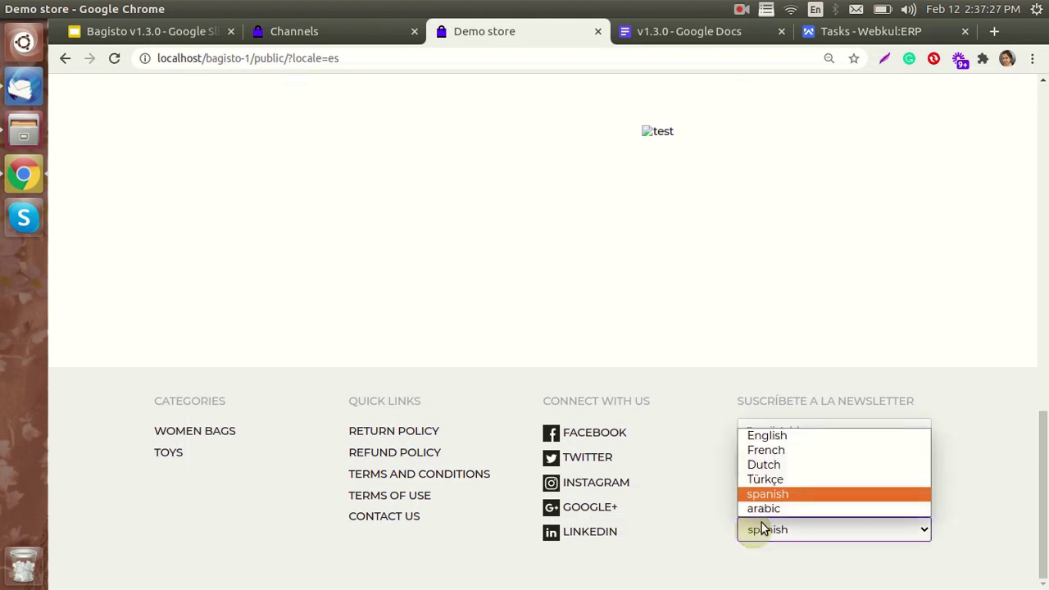
pyautogui.click(774, 437)
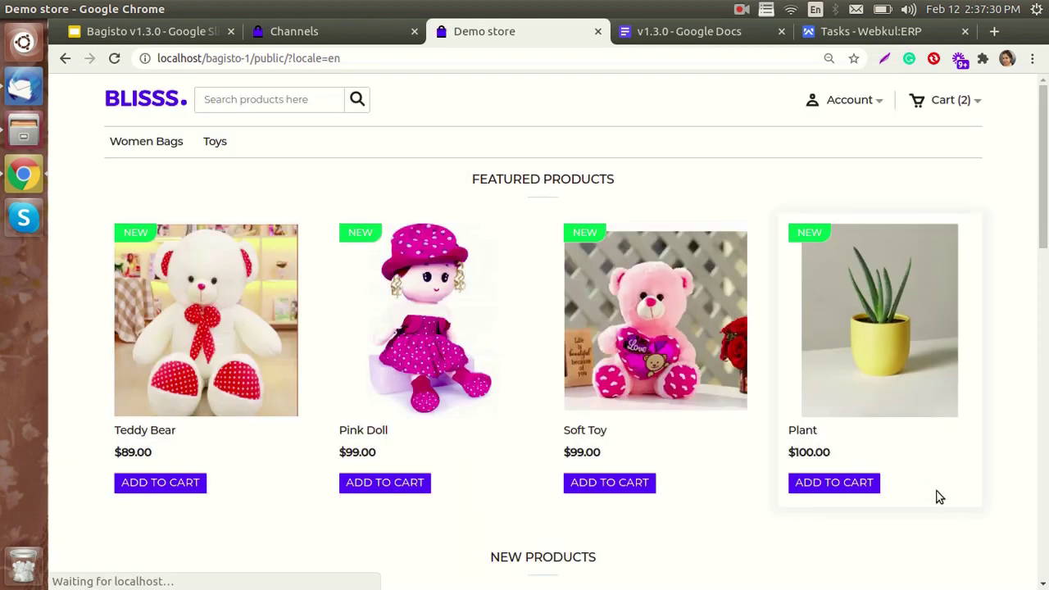
# - Switch the storefront language to Arabic from the footer language selector
pyautogui.scroll(-7, 734, 221)
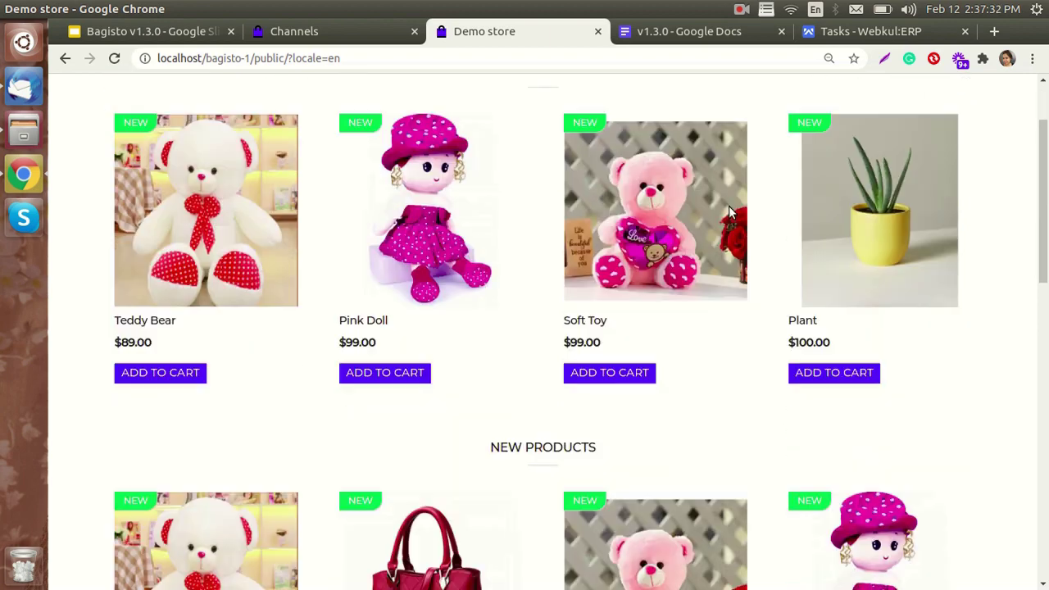
pyautogui.scroll(-5, 741, 263)
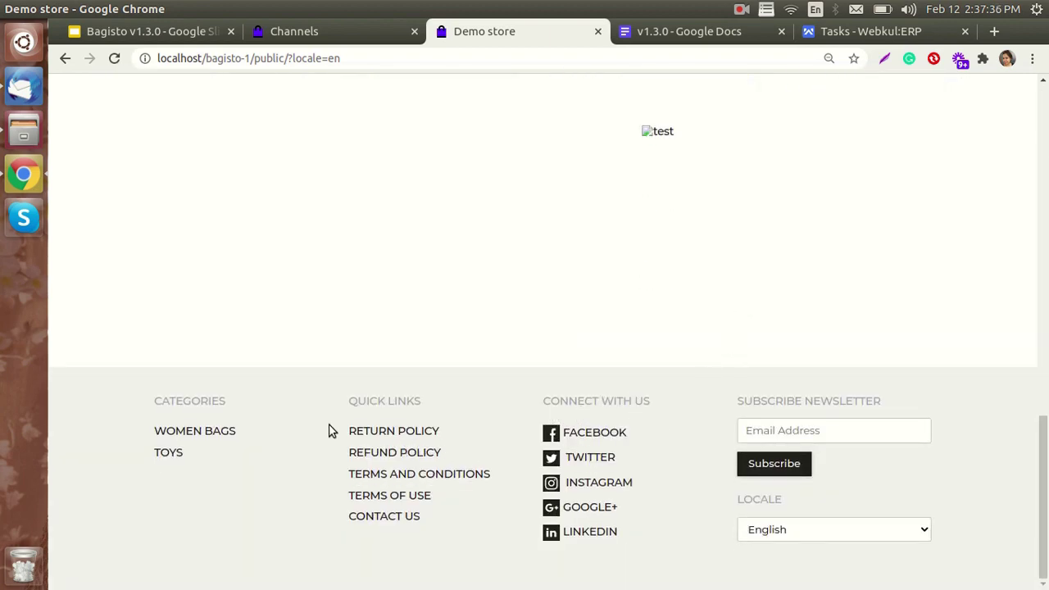
pyautogui.click(867, 542)
pyautogui.click(812, 509)
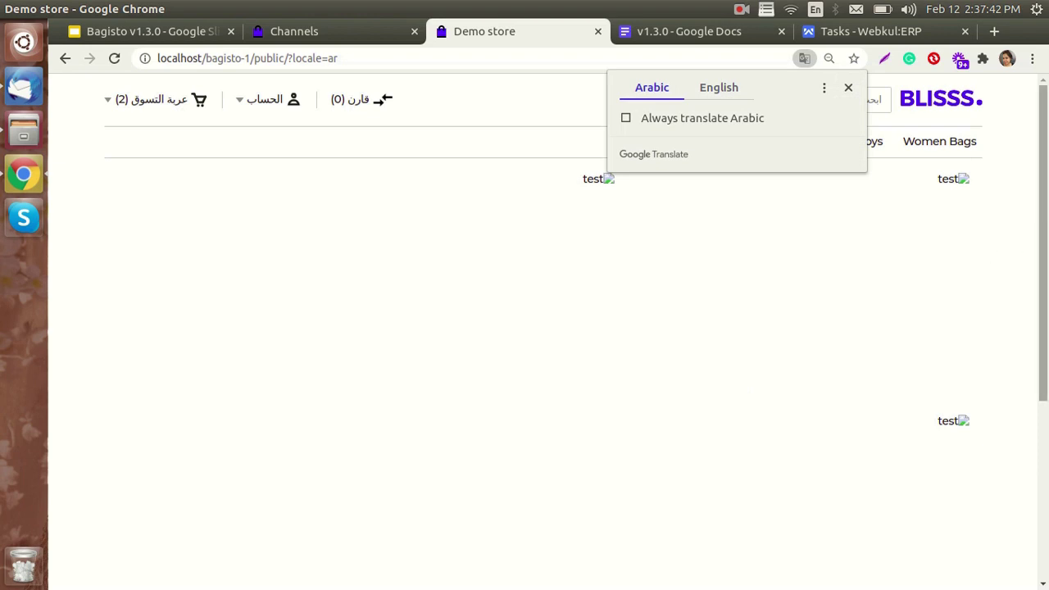
# - Check the Arabic footer shows only Terms and Conditions without social links, then return to admin Channels
pyautogui.scroll(-5, 687, 409)
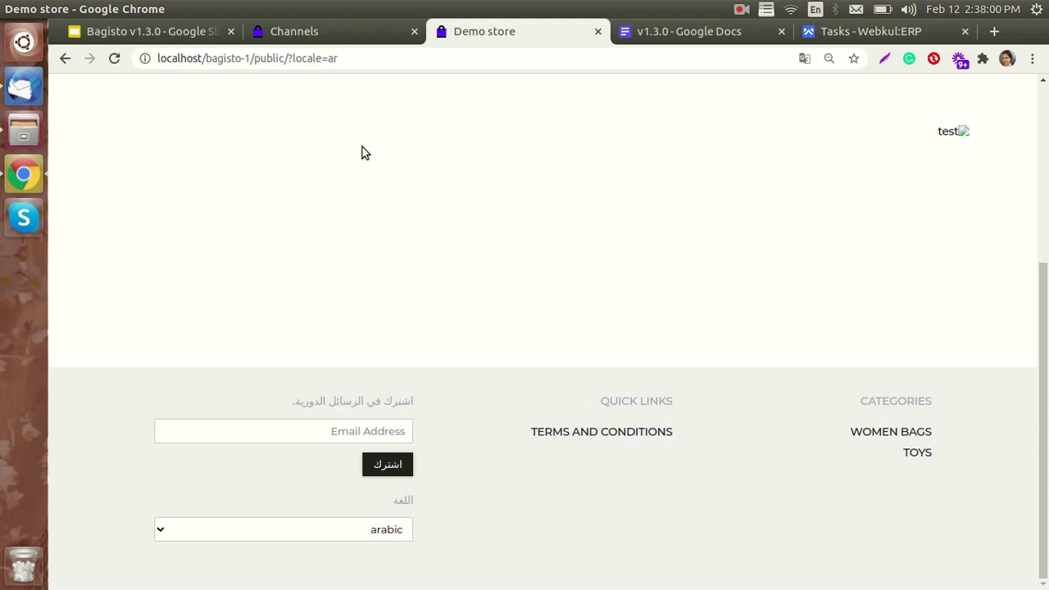
pyautogui.click(336, 37)
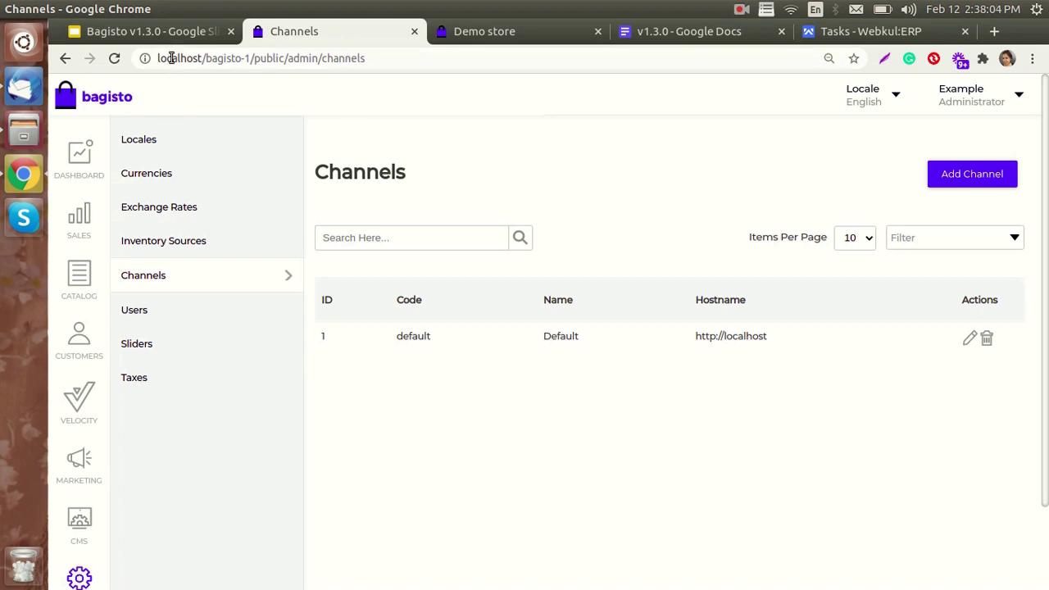
# - Bring up the Bagisto v1.3.0 slide deck on its Useful Settings slide
pyautogui.click(181, 34)
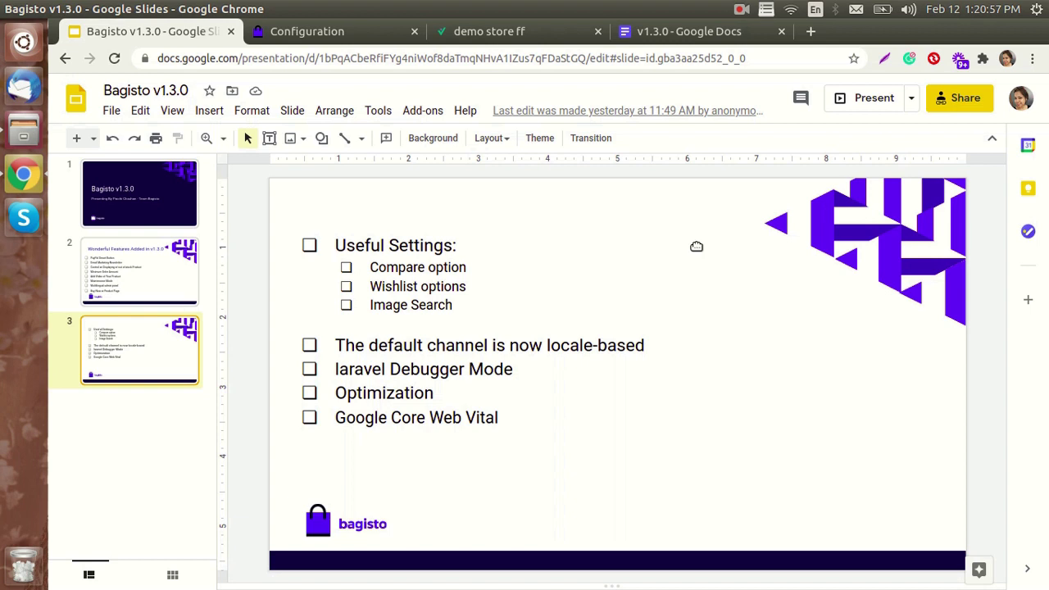
# - Show the admin General configuration page with the debugger bar listing Webkul Admin, Core, User, Velocity
pyautogui.click(331, 33)
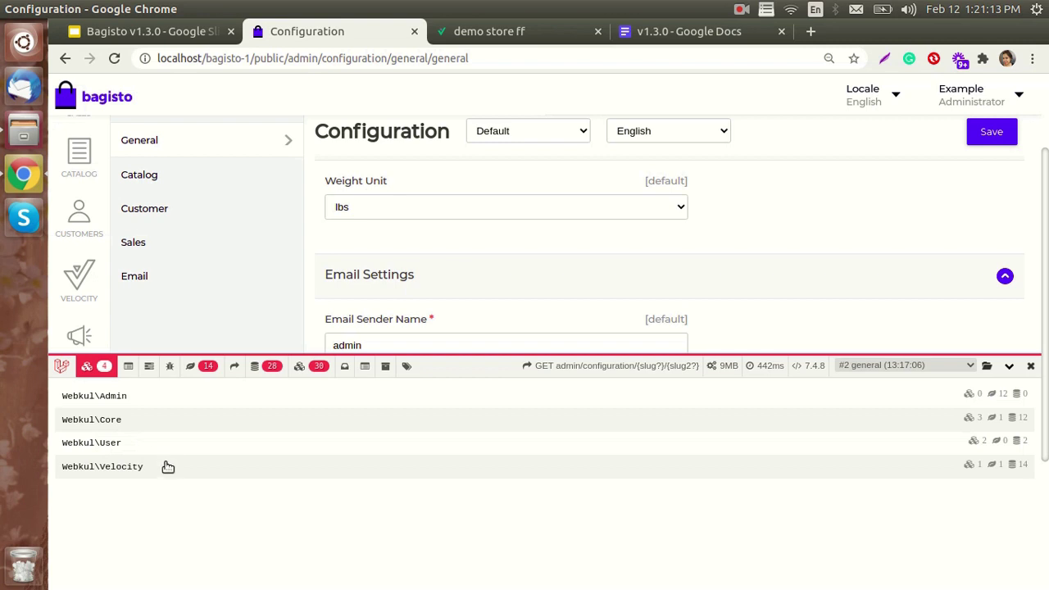
# - Show the Velocity storefront whose debug bar lists Webkul Attribute, CatalogRule, Core, Customer, Product modules
pyautogui.click(500, 30)
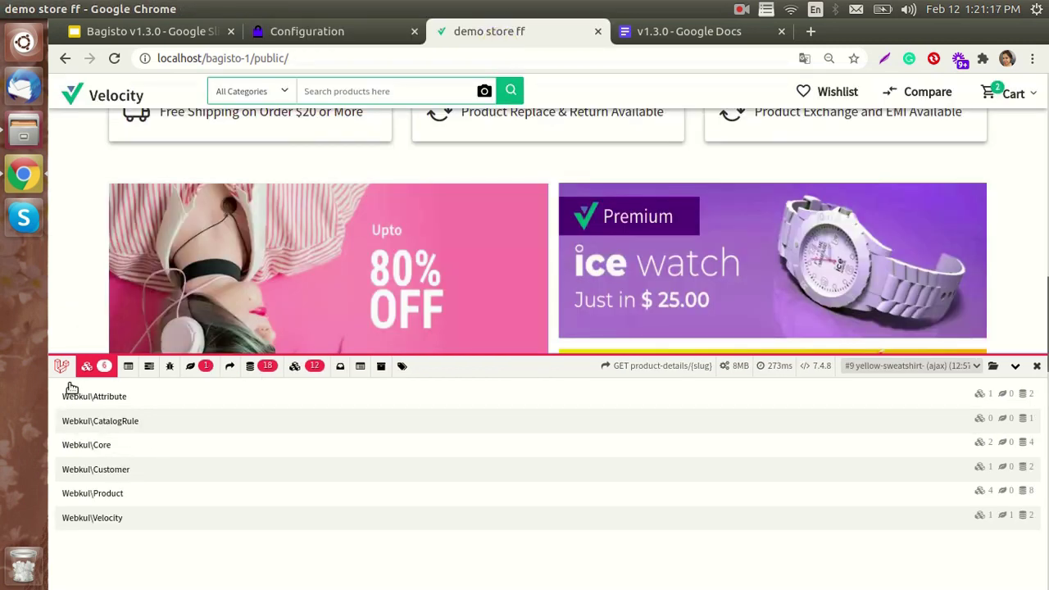